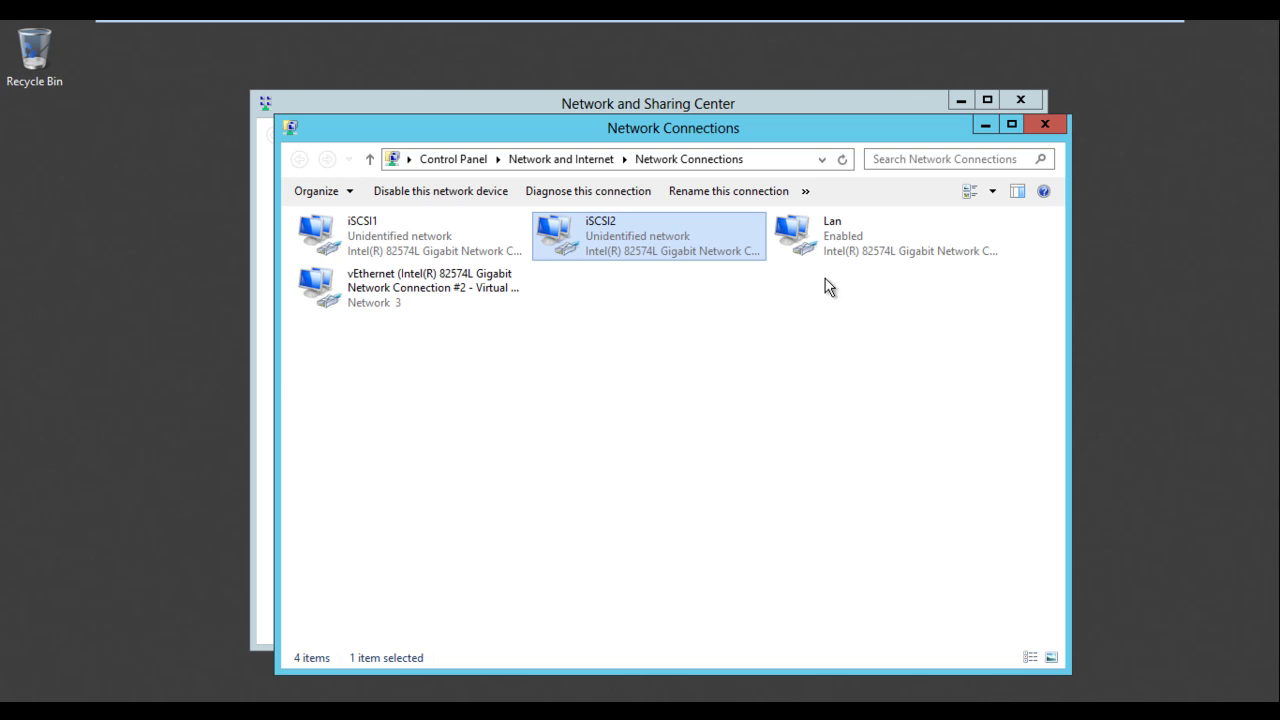
Point out the Lan and vEthernet adapters in Network Connections, and close both network windows
left_click(848, 243)
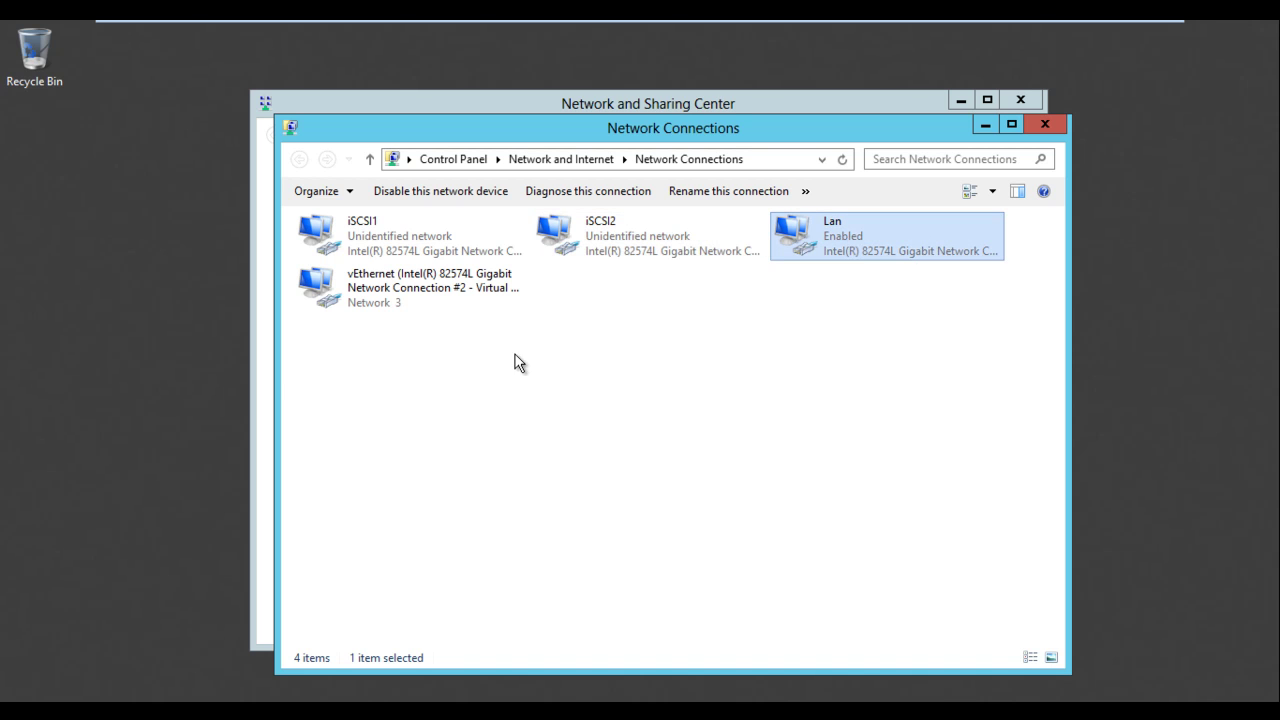
left_click(472, 285)
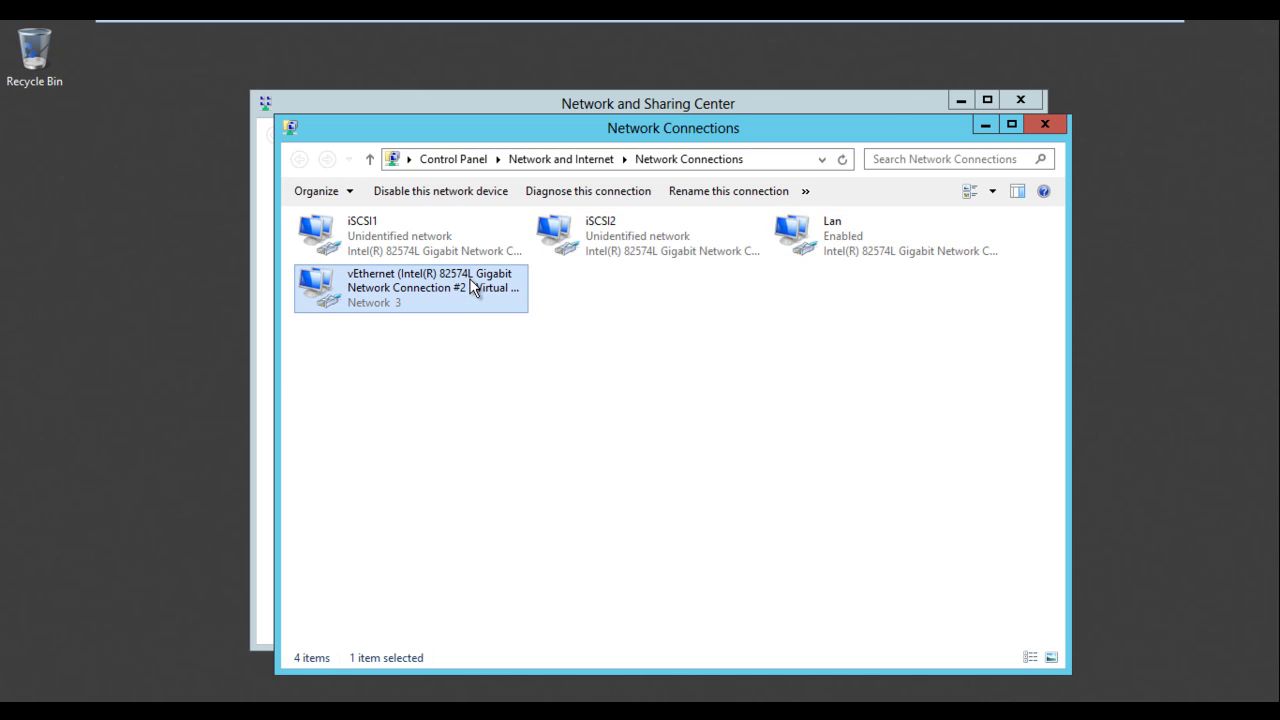
left_click(1043, 125)
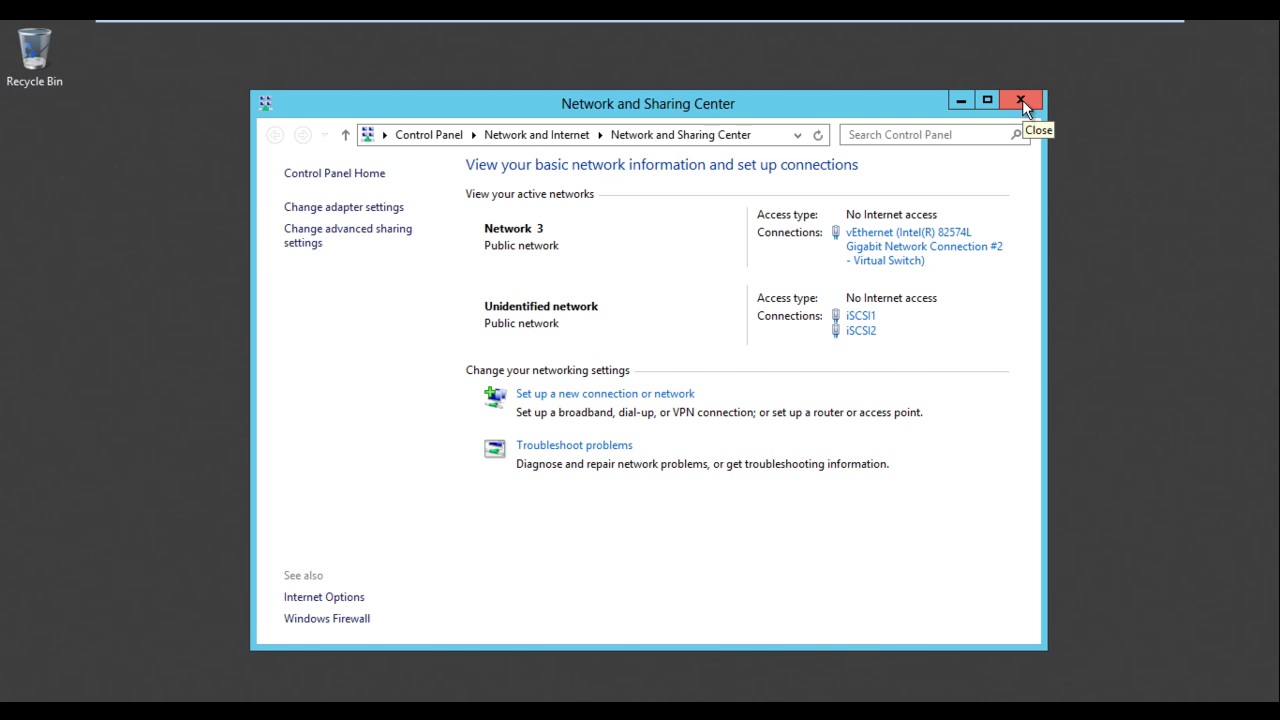
left_click(1021, 101)
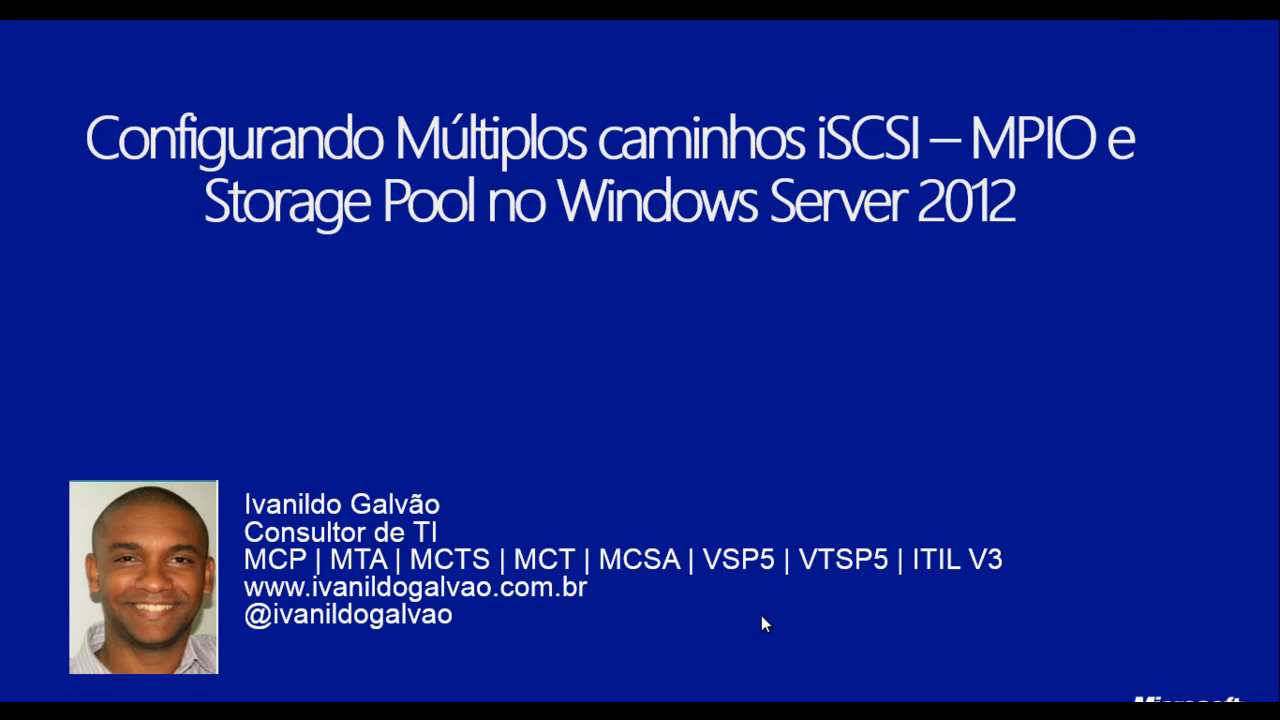
Switch to Firefox and open the FreeNAS web interface at 192.168.1.253 in a new tab
key("alt+Tab")
key("alt+Tab")
key("alt+Tab")
key("alt+Tab")
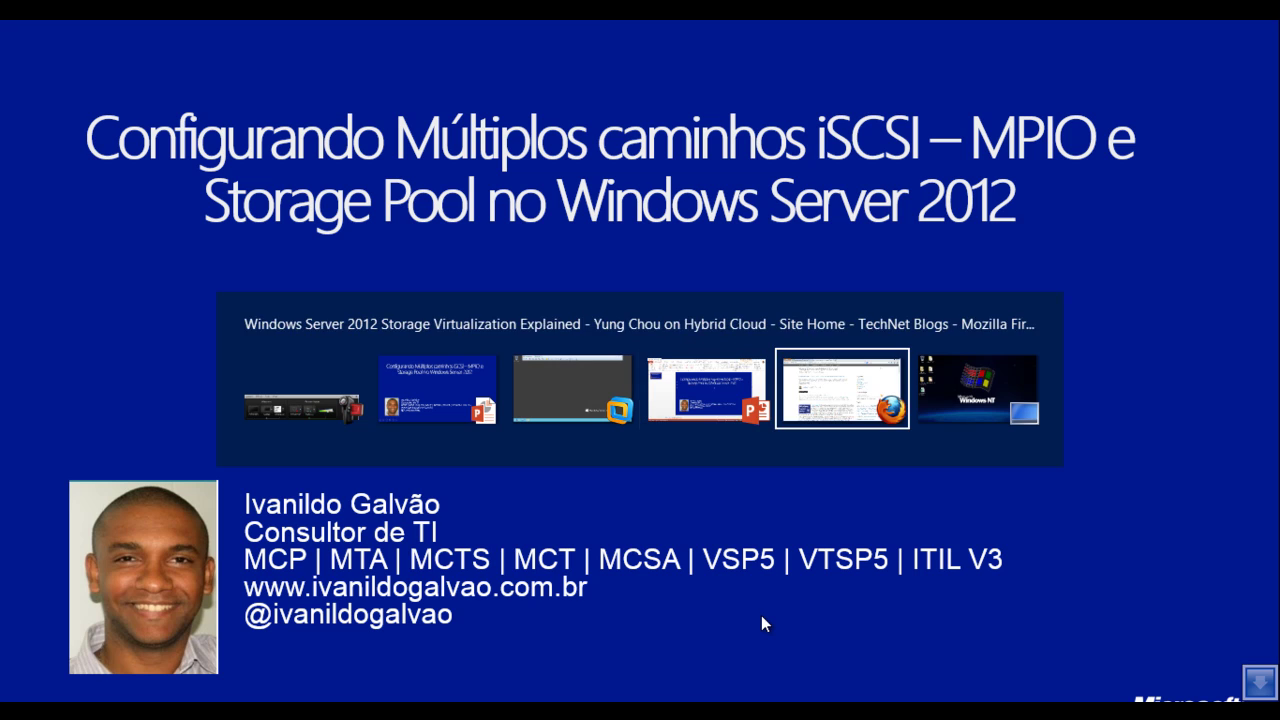
key("alt+Tab")
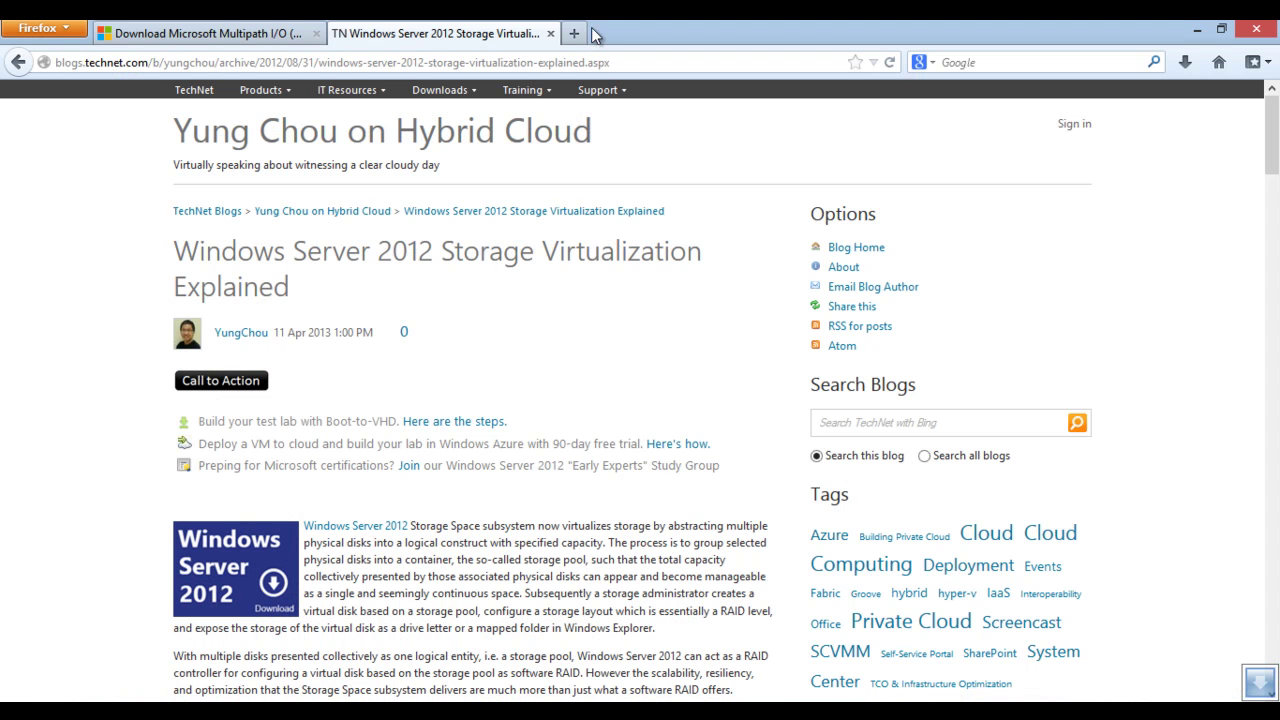
left_click(577, 34)
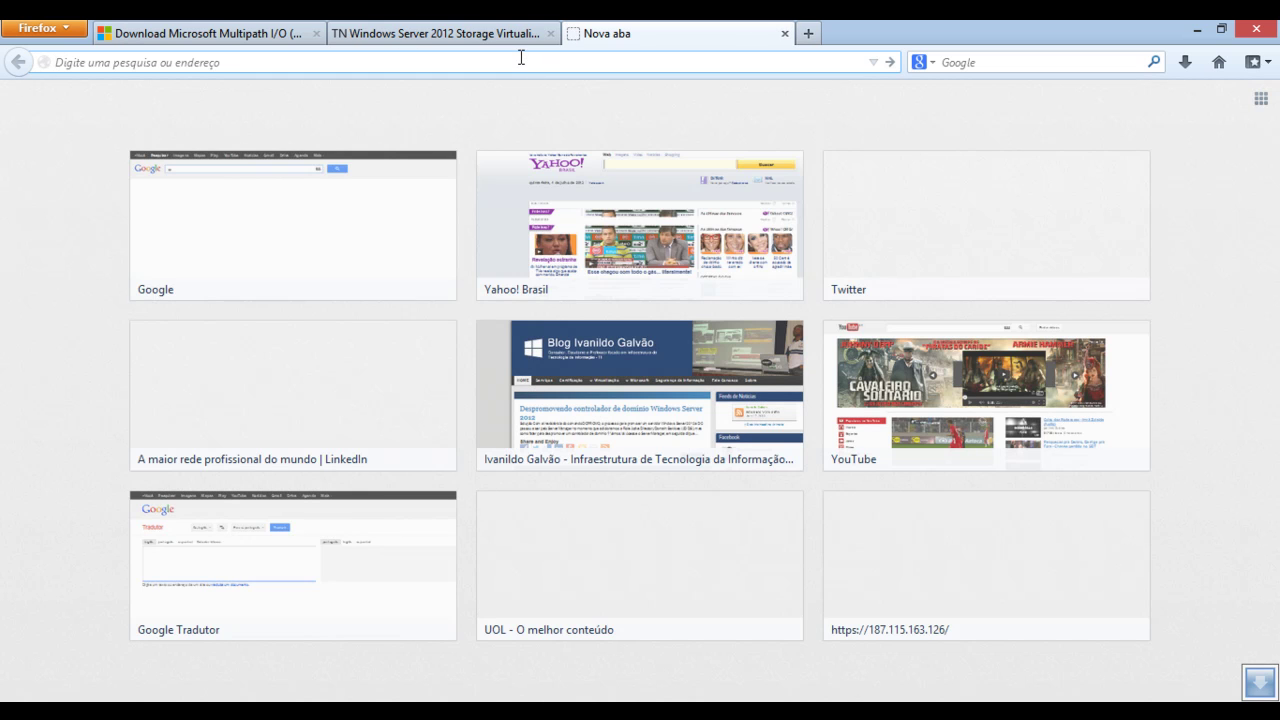
type("192.168.1.253")
key("Return")
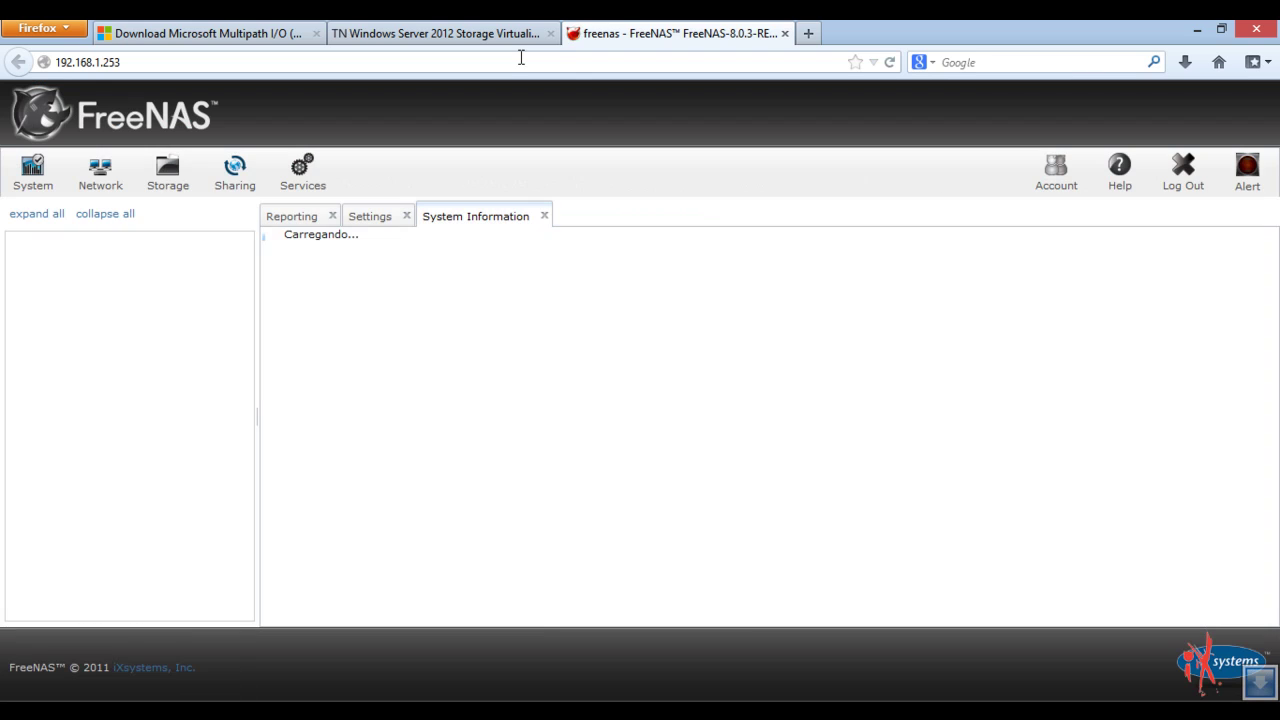
Open the FreeNAS iSCSI service settings and review the targets, device extents and portals
left_click(318, 172)
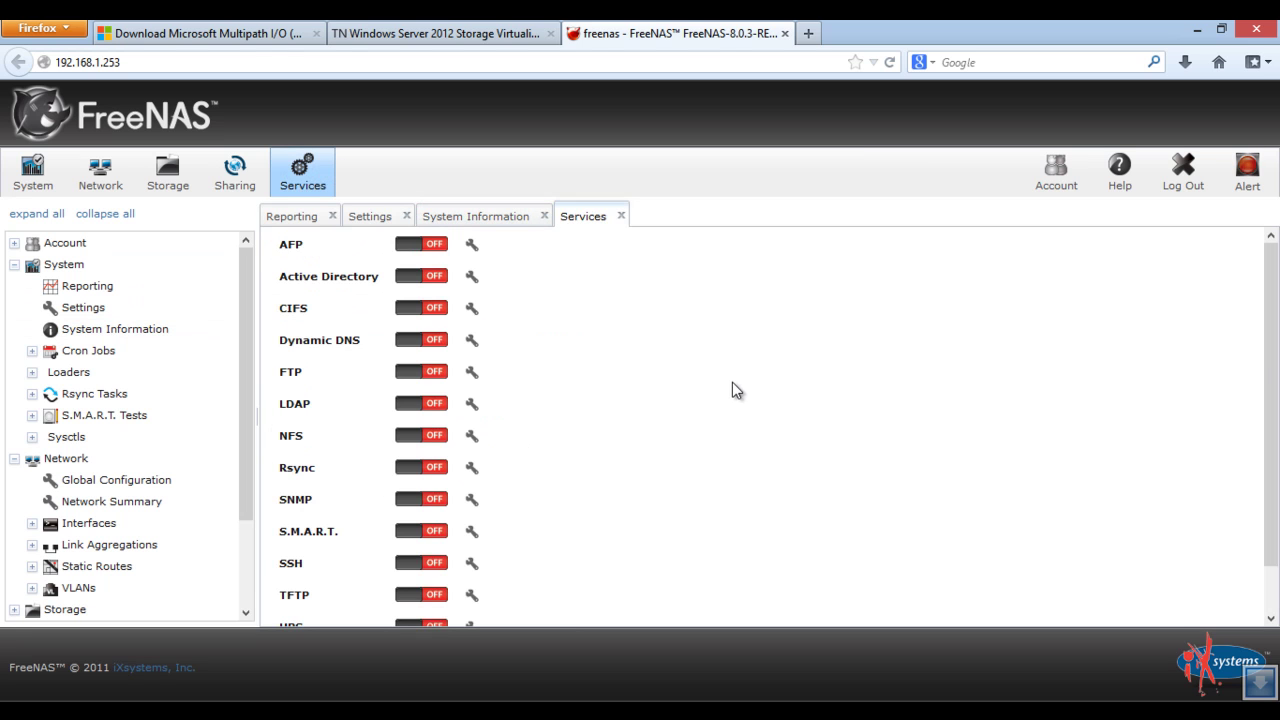
left_click_drag(1273, 362, 1254, 449)
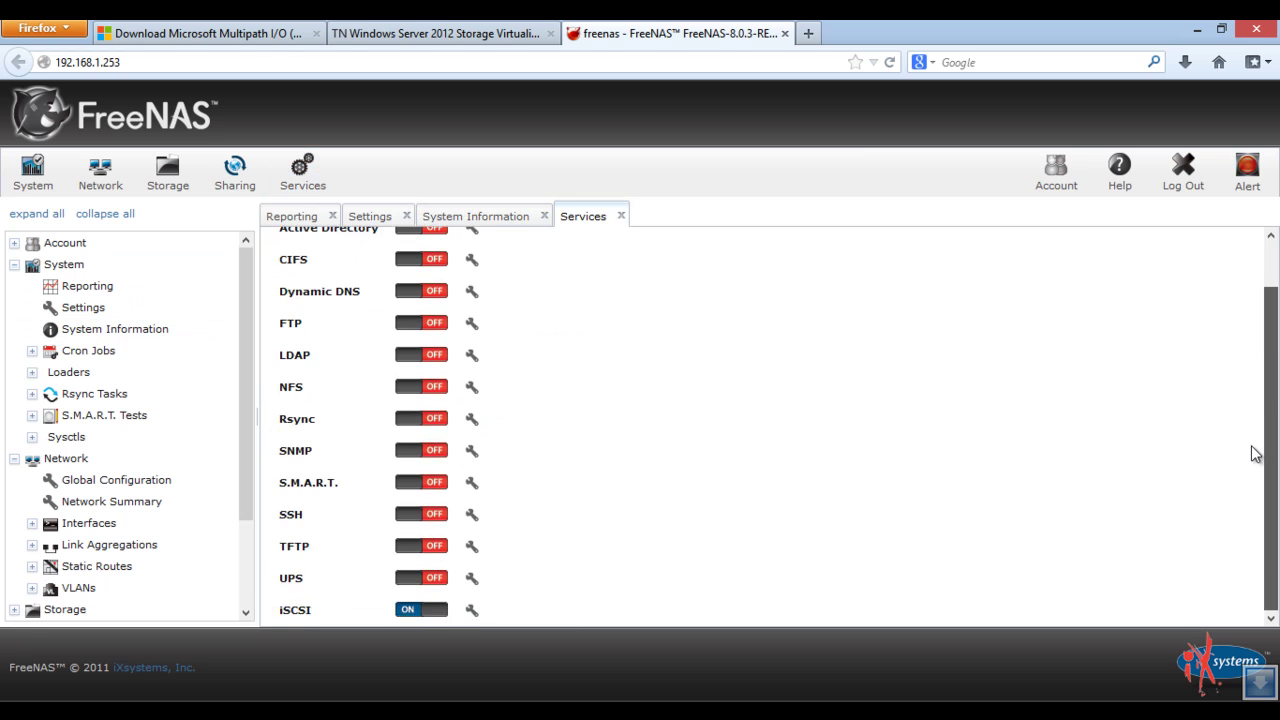
left_click(474, 612)
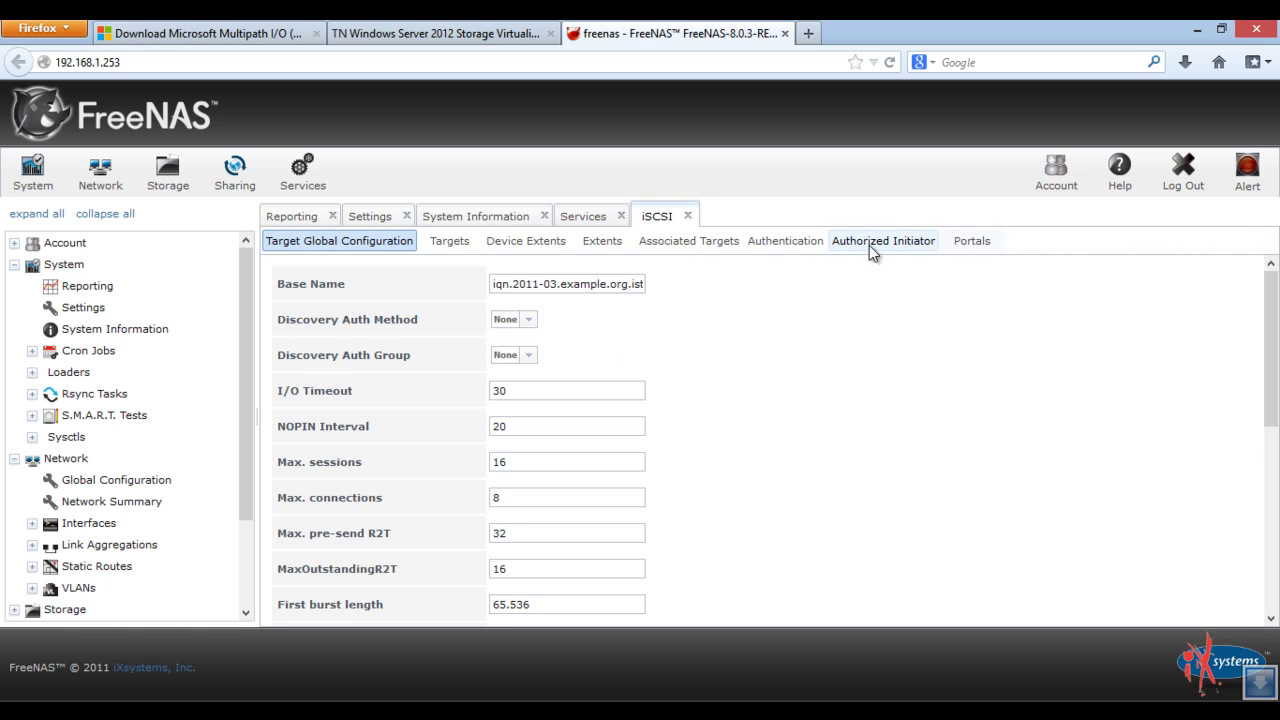
left_click(463, 245)
left_click(519, 243)
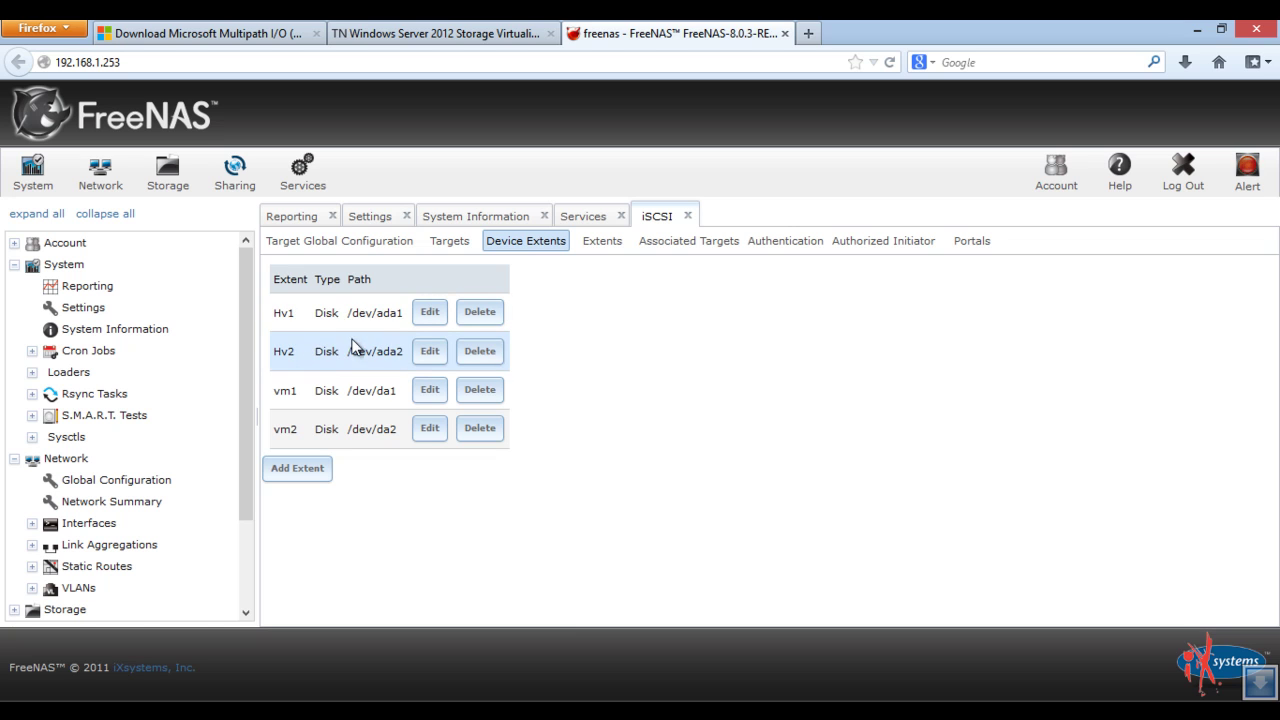
left_click(972, 244)
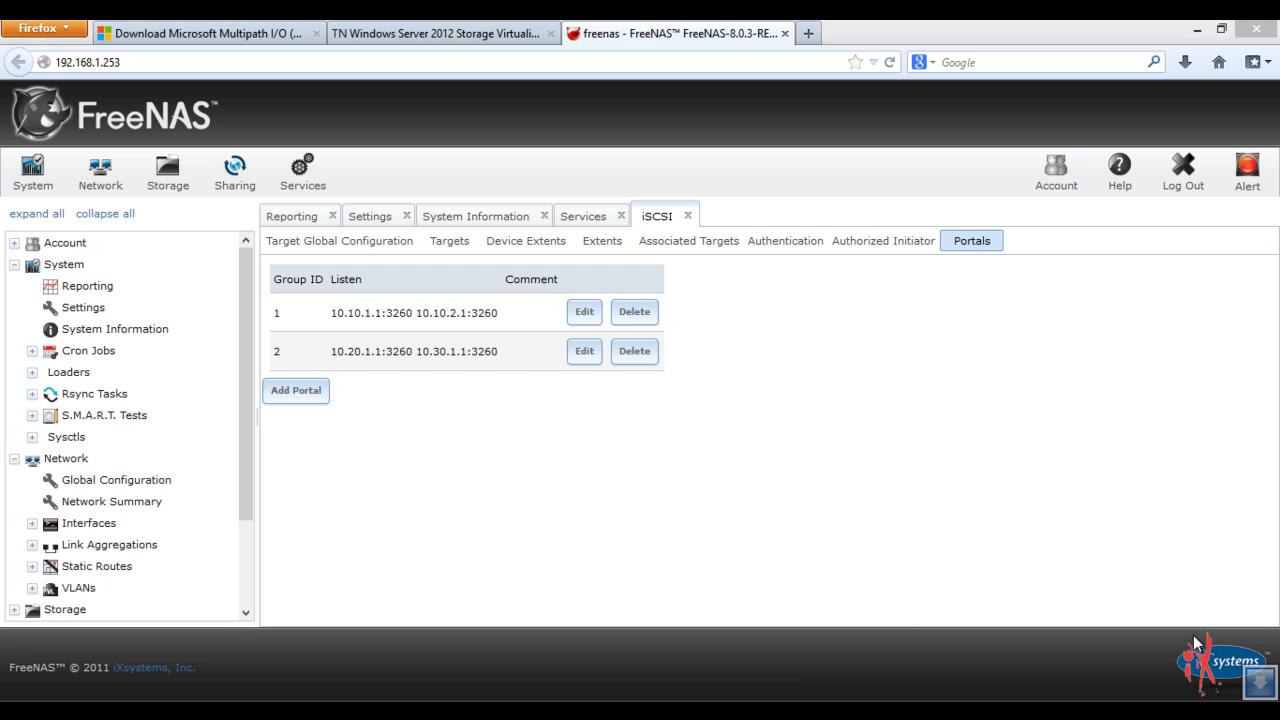
Switch back to the Windows Server 2012 virtual machine
key("alt+Tab")
key("Tab")
key("Tab")
key("Tab")
key("Tab")
key("Tab")
key("Tab")
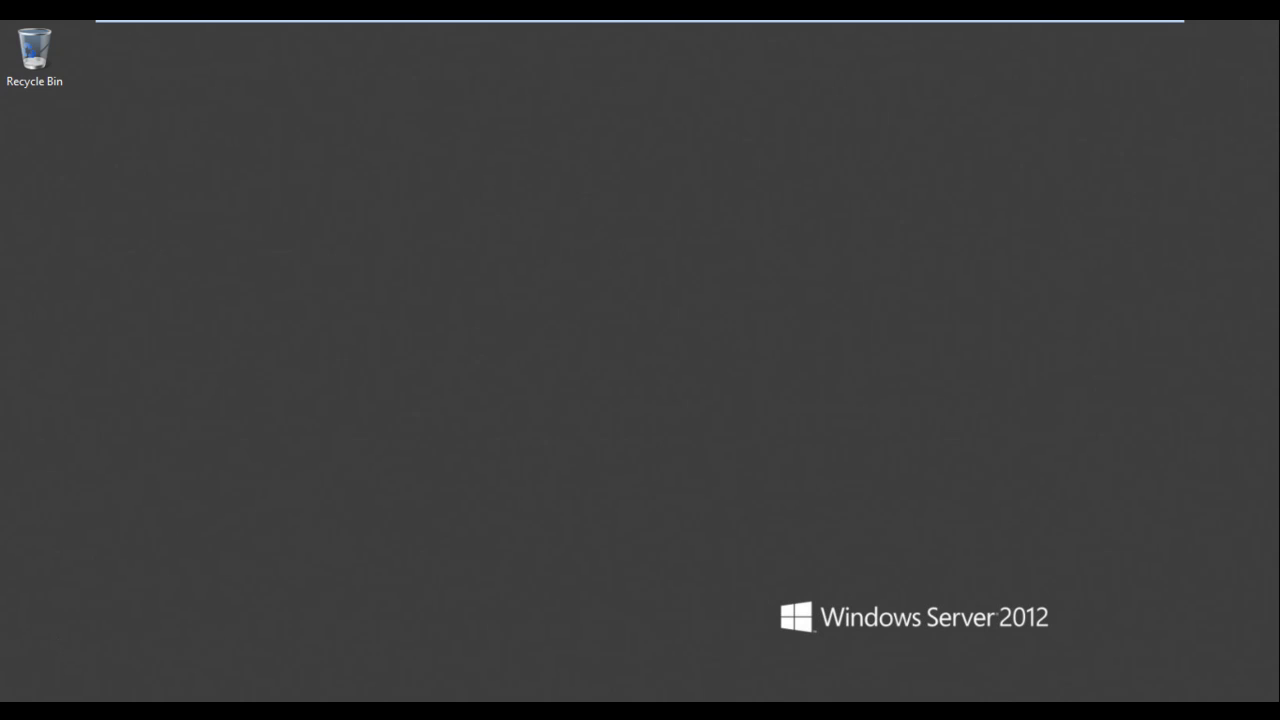
key("super")
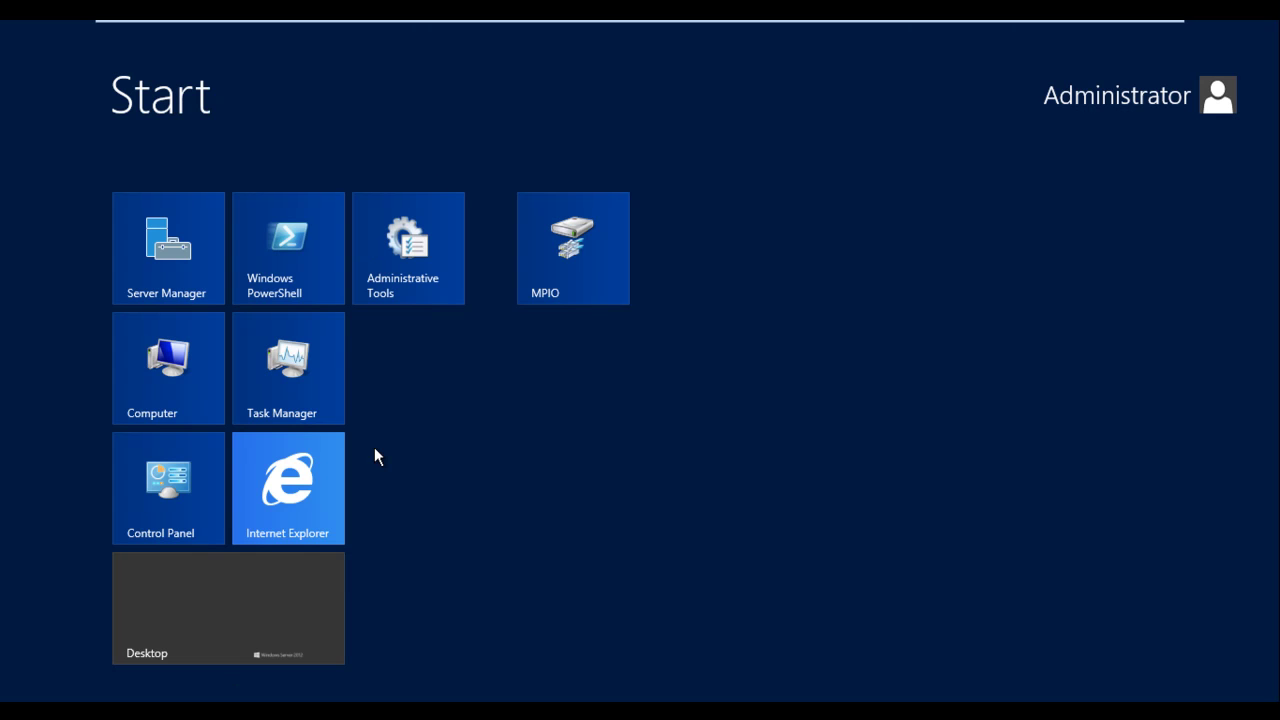
type("is")
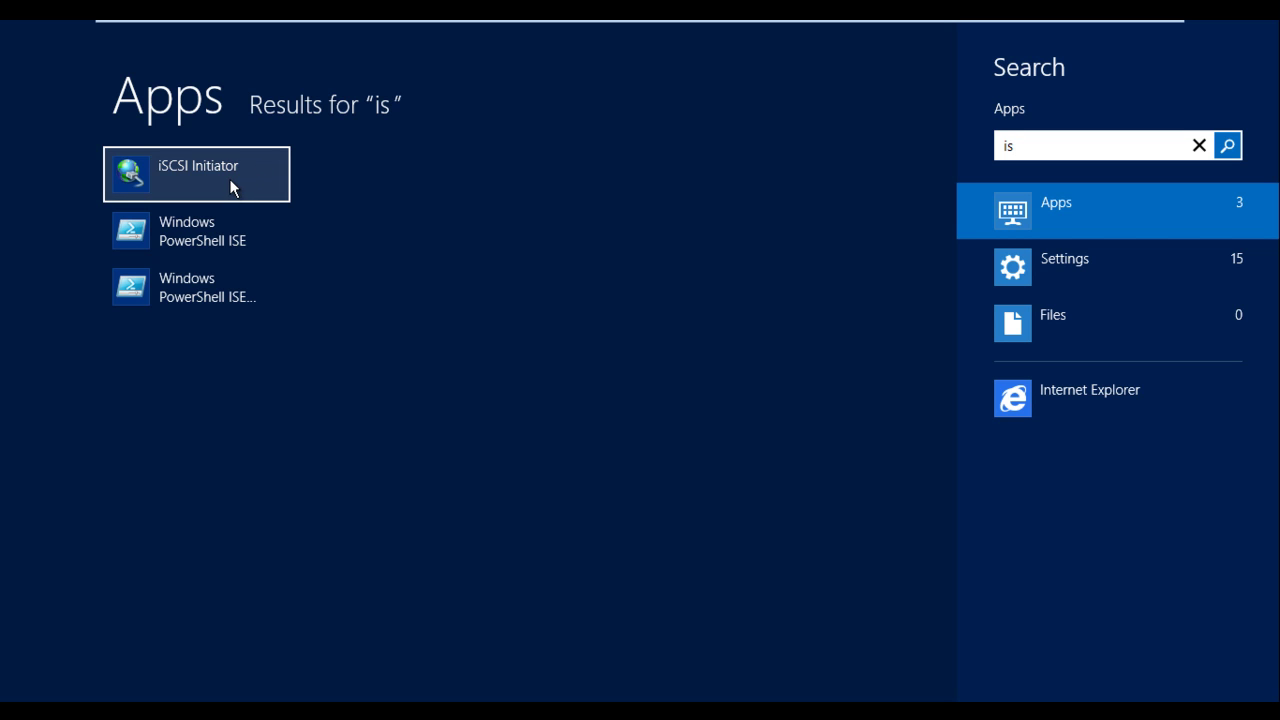
left_click(365, 237)
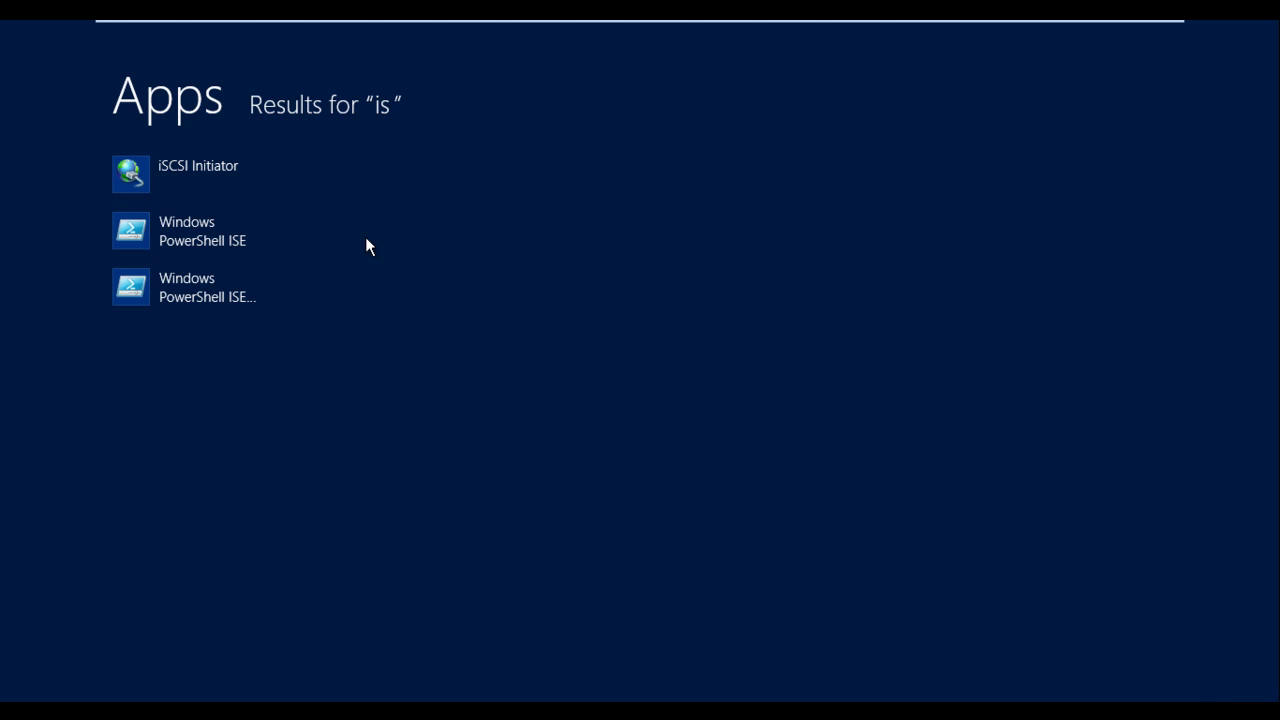
key("super")
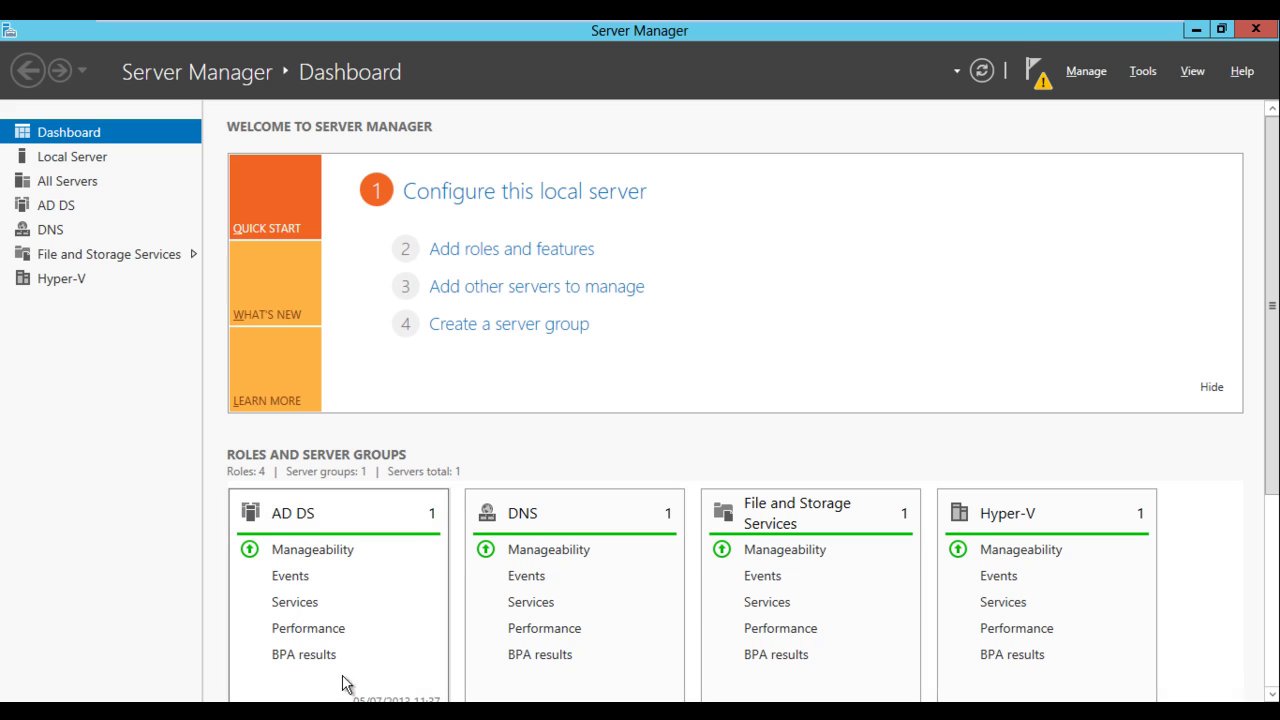
Open the MPIO properties, examine the registered devices and the multi-path discovery options, and close the dialog
key("super")
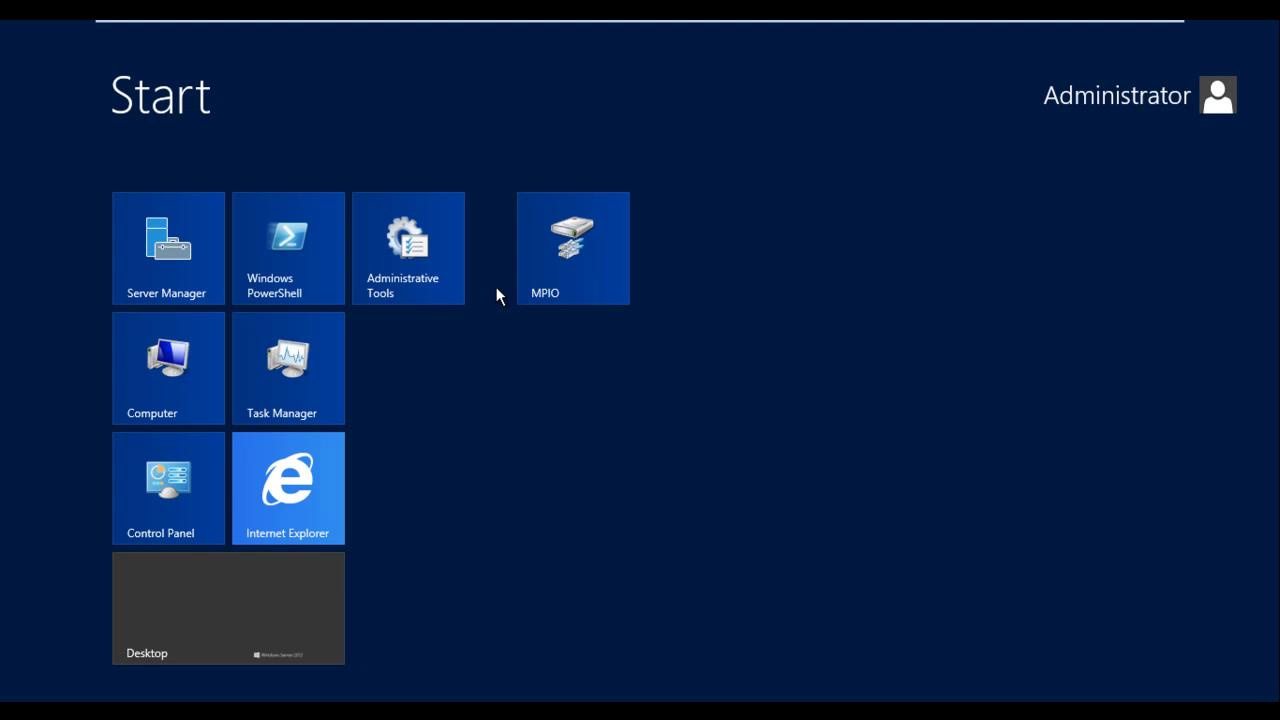
left_click(570, 279)
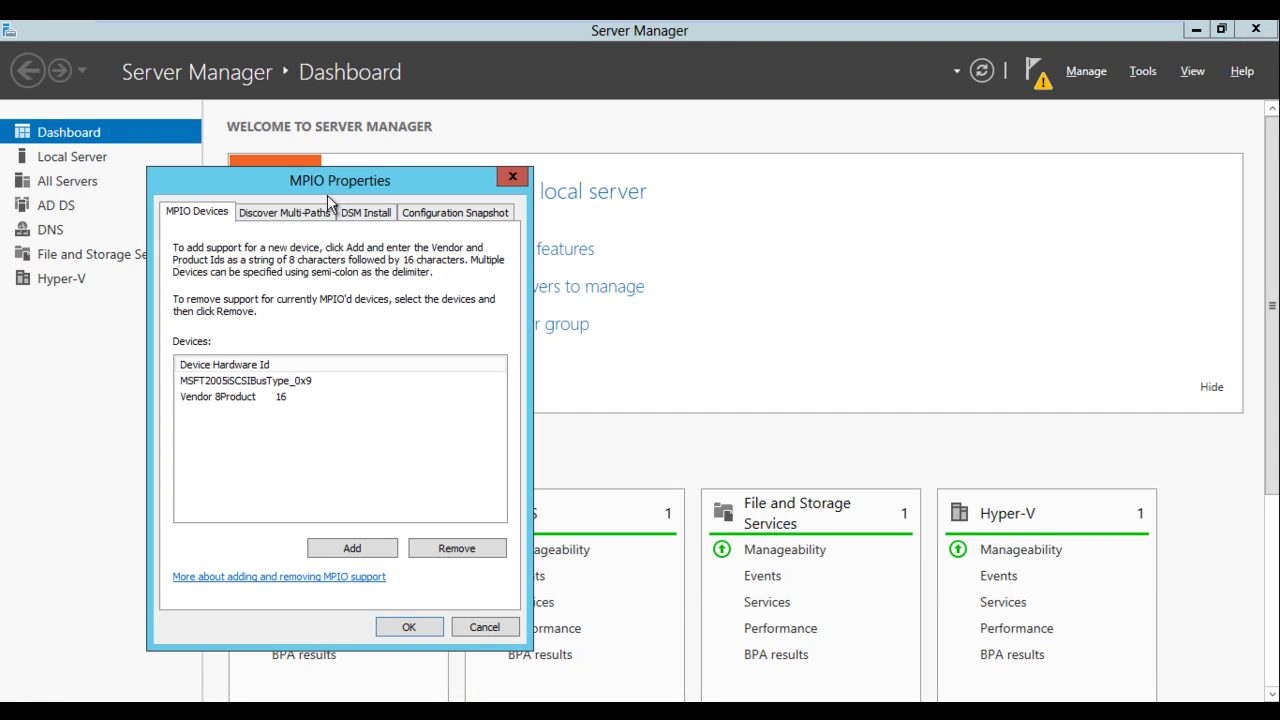
left_click_drag(324, 186, 565, 201)
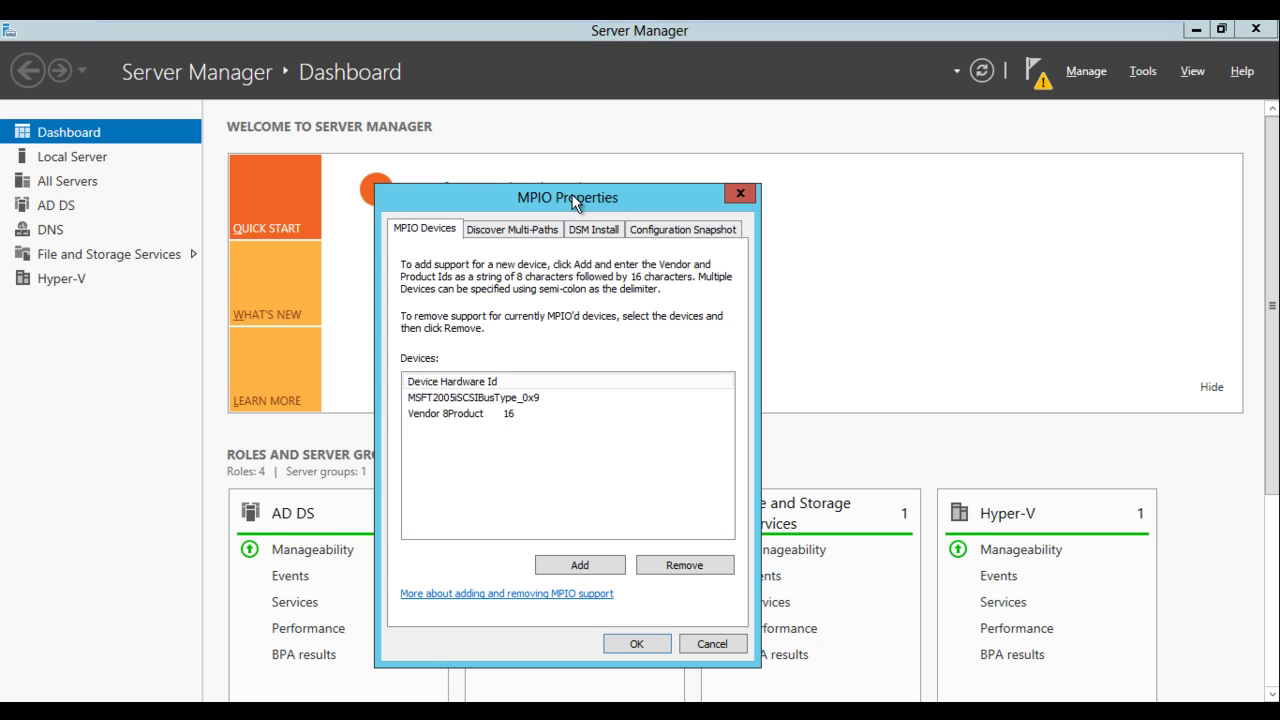
left_click(505, 232)
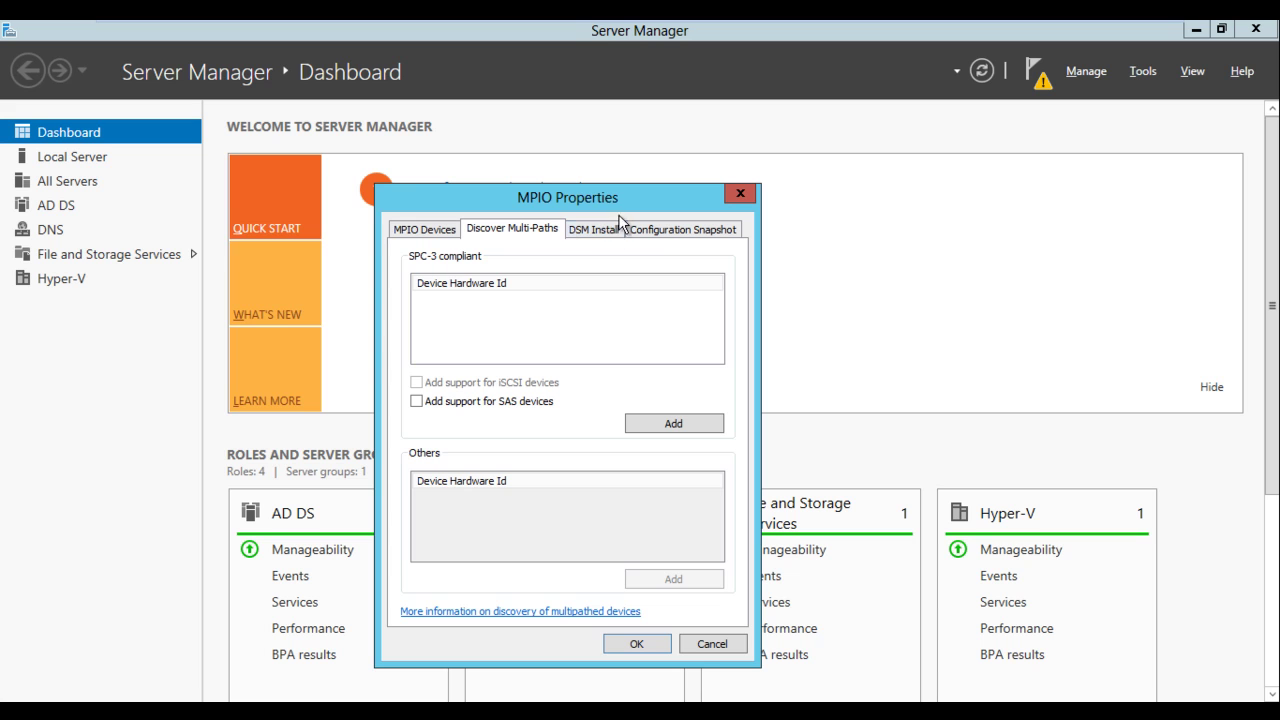
left_click(422, 232)
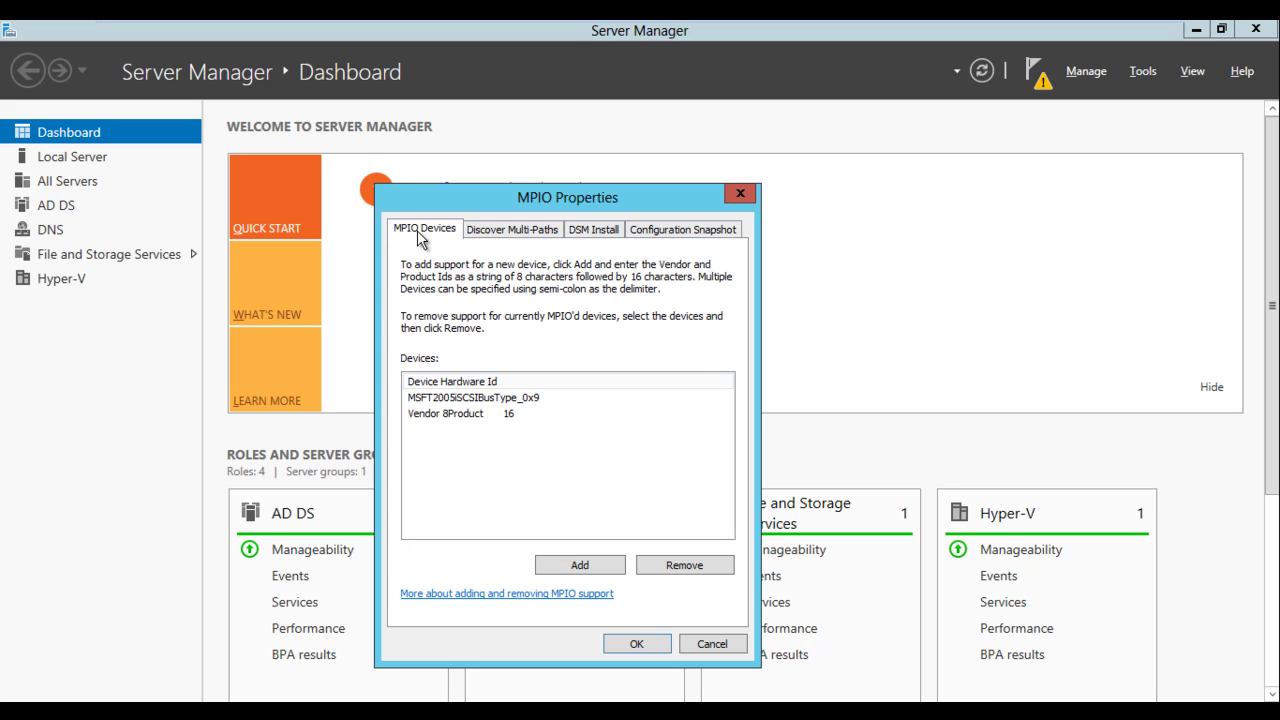
left_click(498, 236)
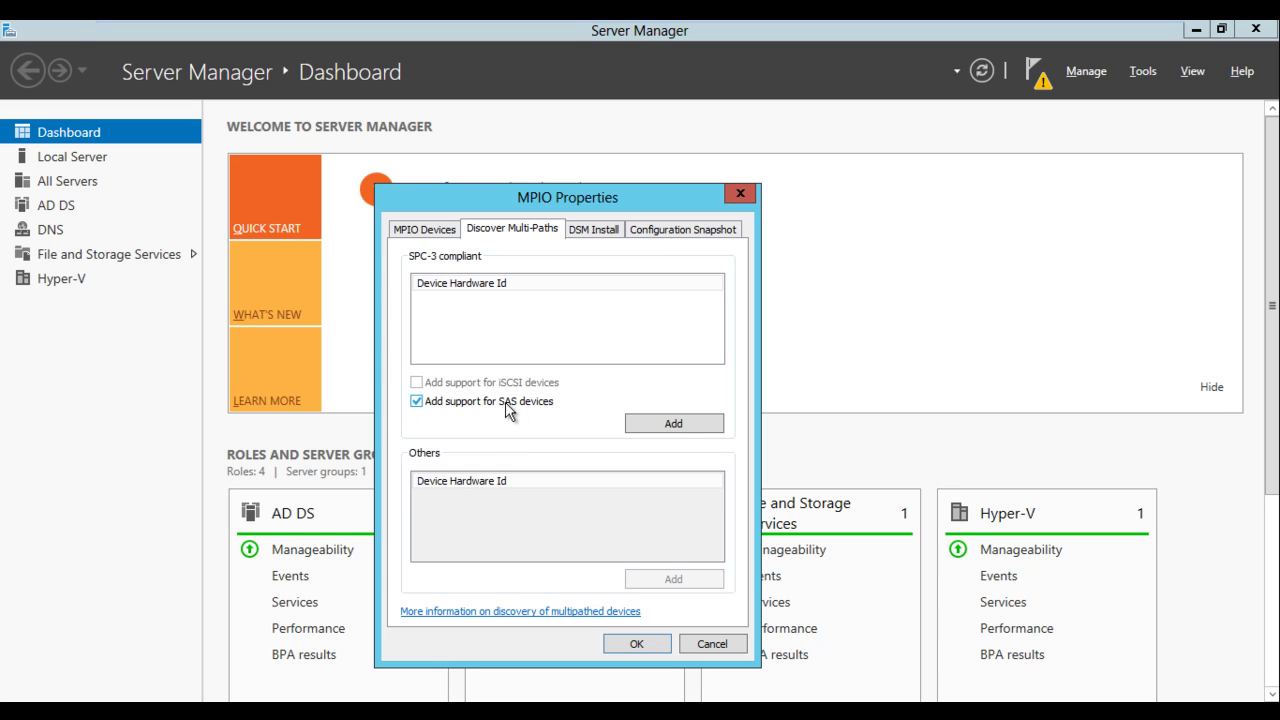
left_click(416, 402)
left_click(430, 229)
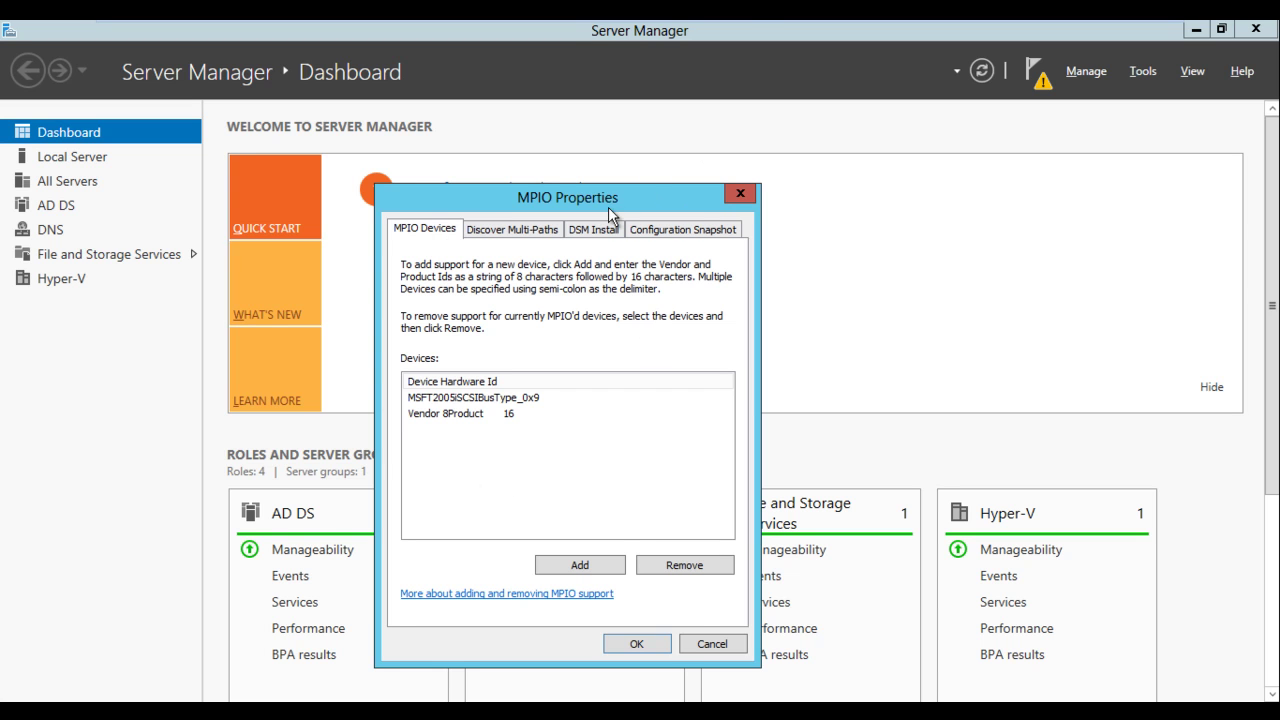
left_click_drag(608, 207, 636, 187)
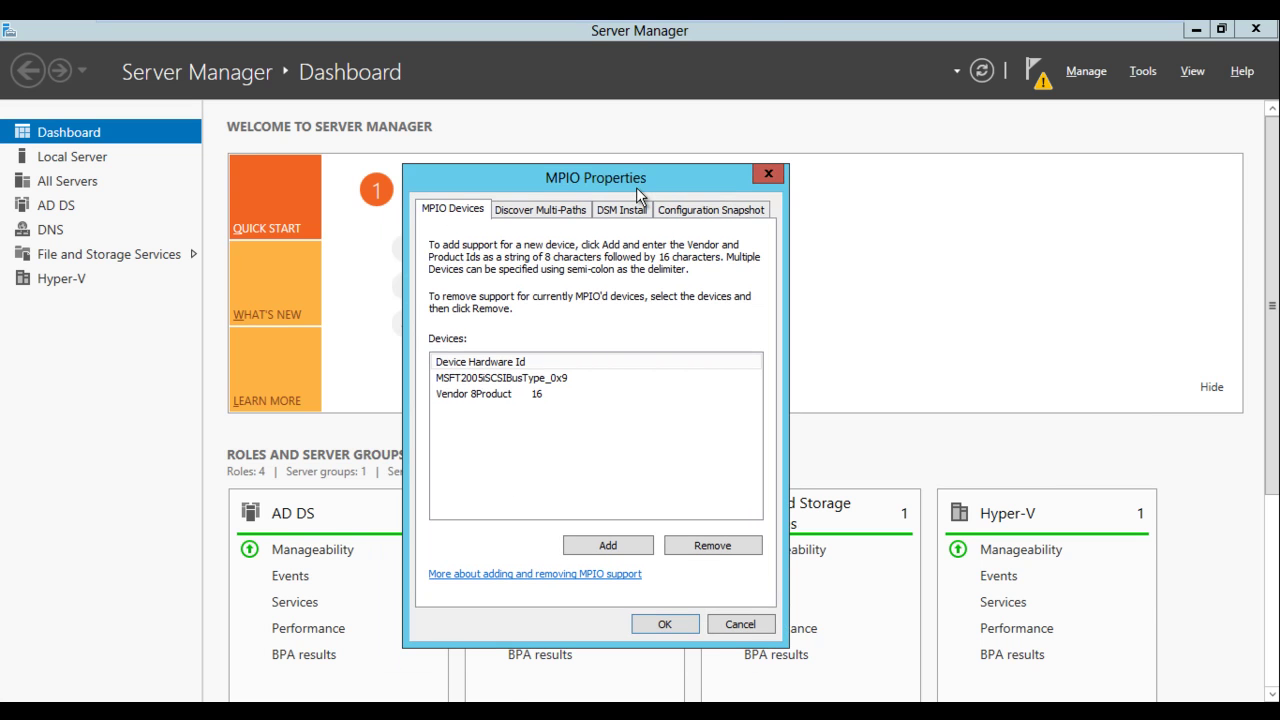
left_click_drag(645, 177, 689, 218)
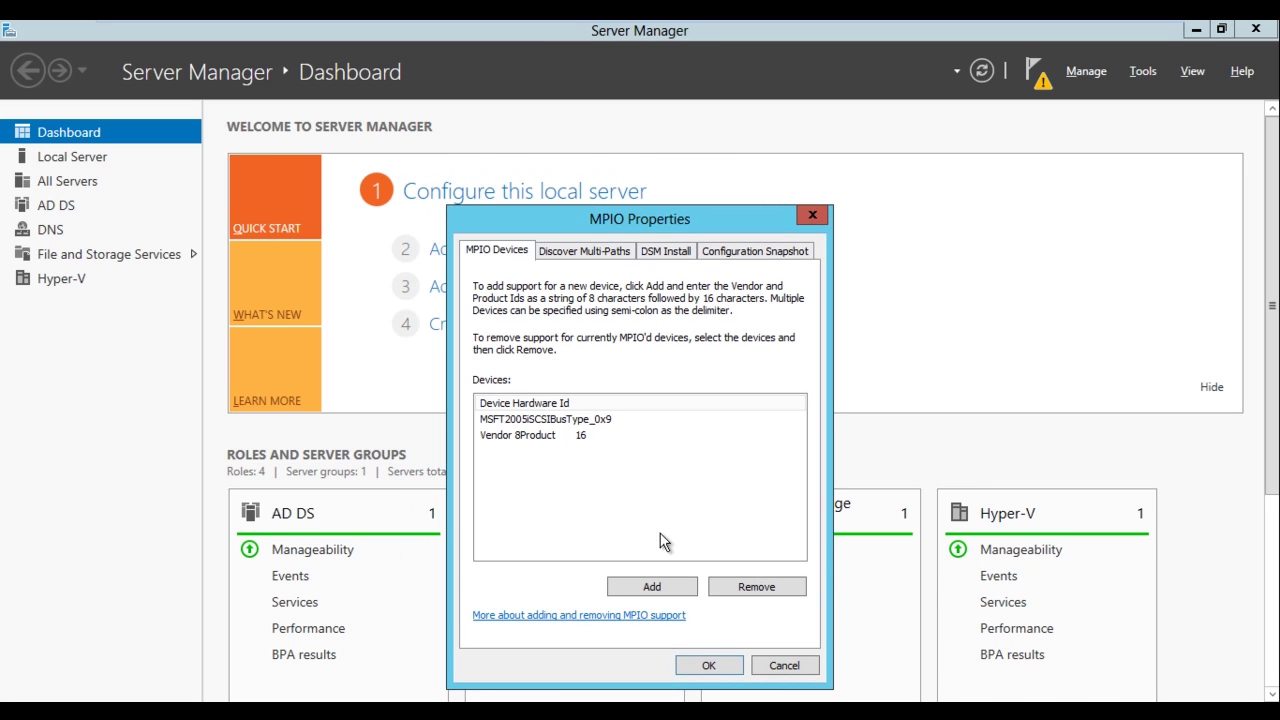
left_click(708, 666)
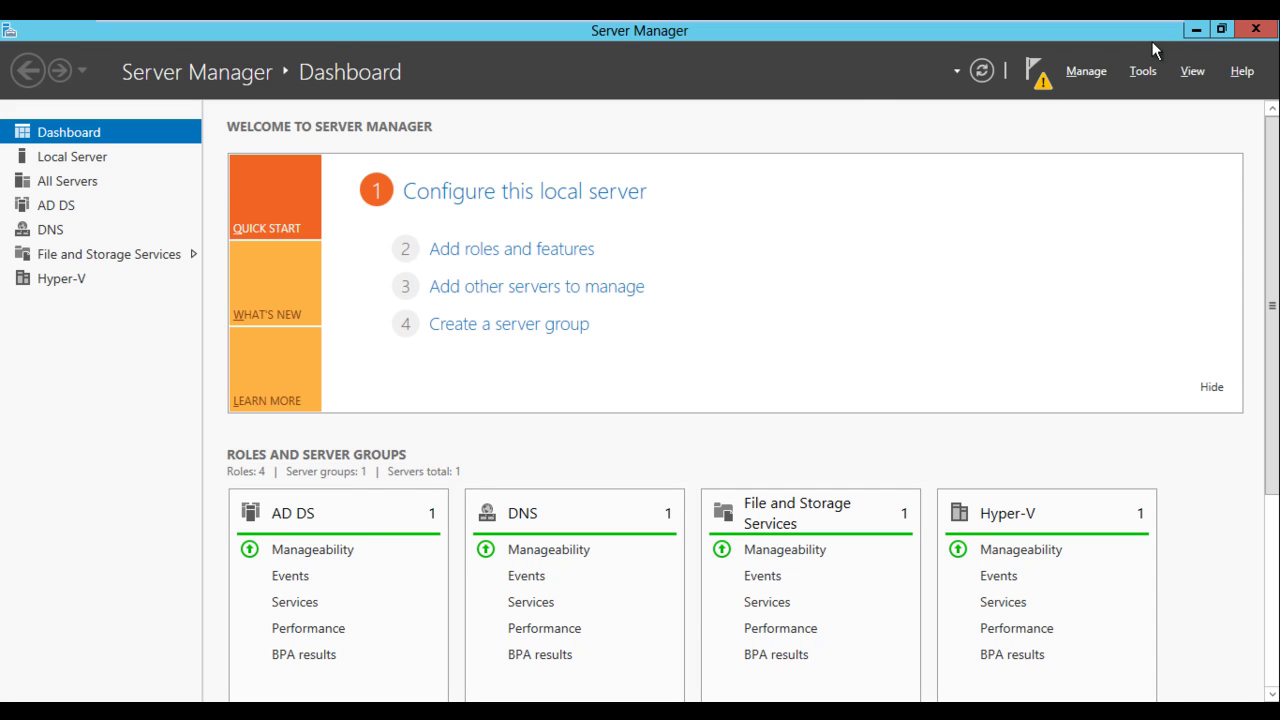
Start the Add Roles and Features wizard with role-based installation and advance to the feature selection
left_click(1143, 72)
left_click(1095, 70)
left_click(1095, 70)
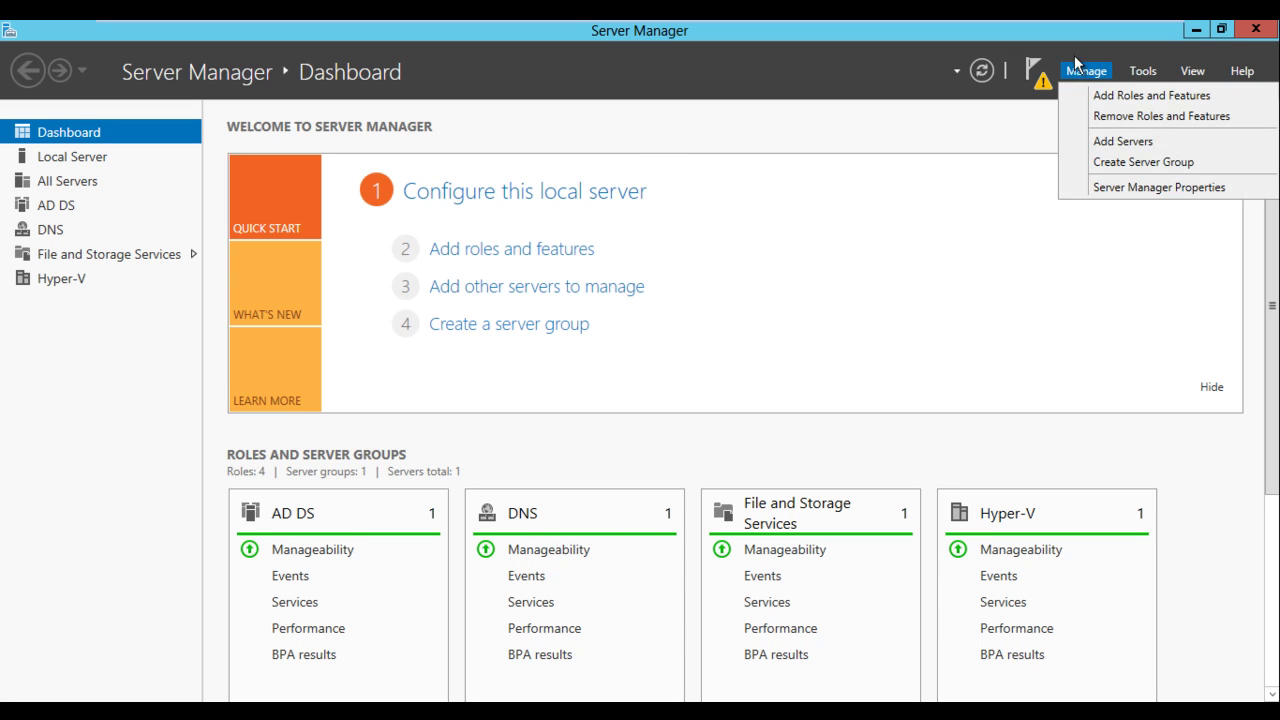
left_click(1110, 100)
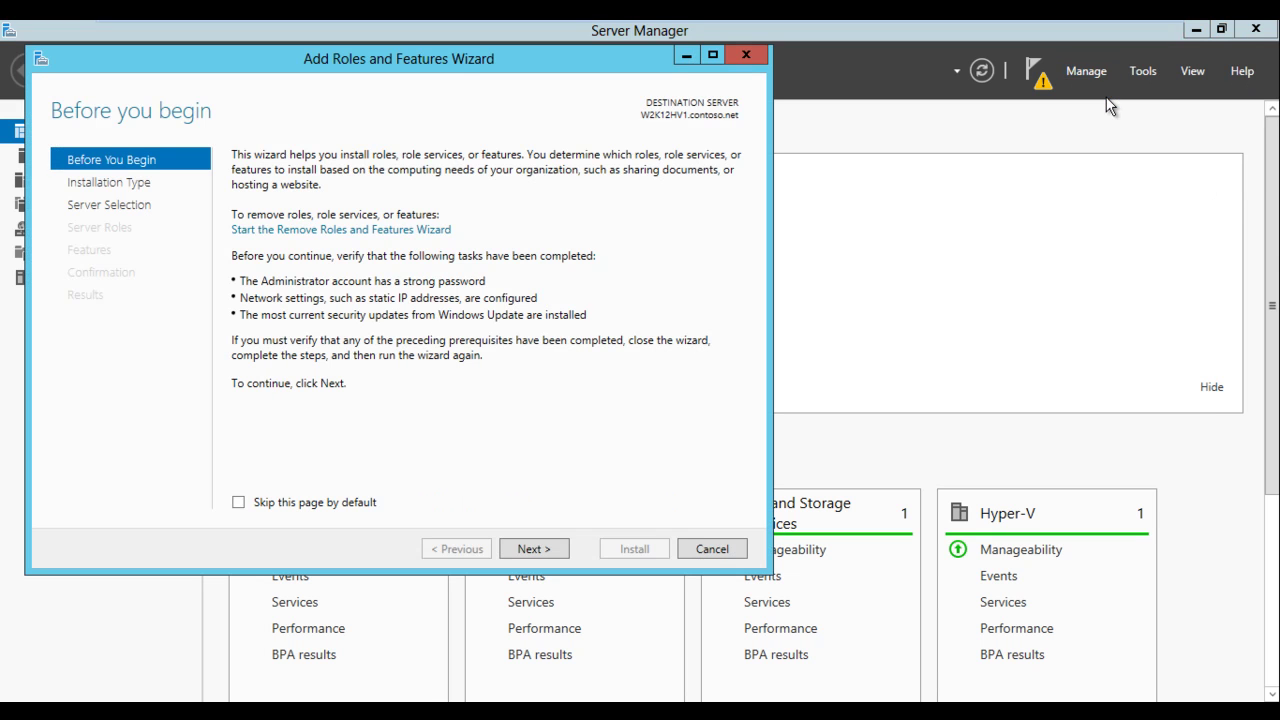
left_click(533, 553)
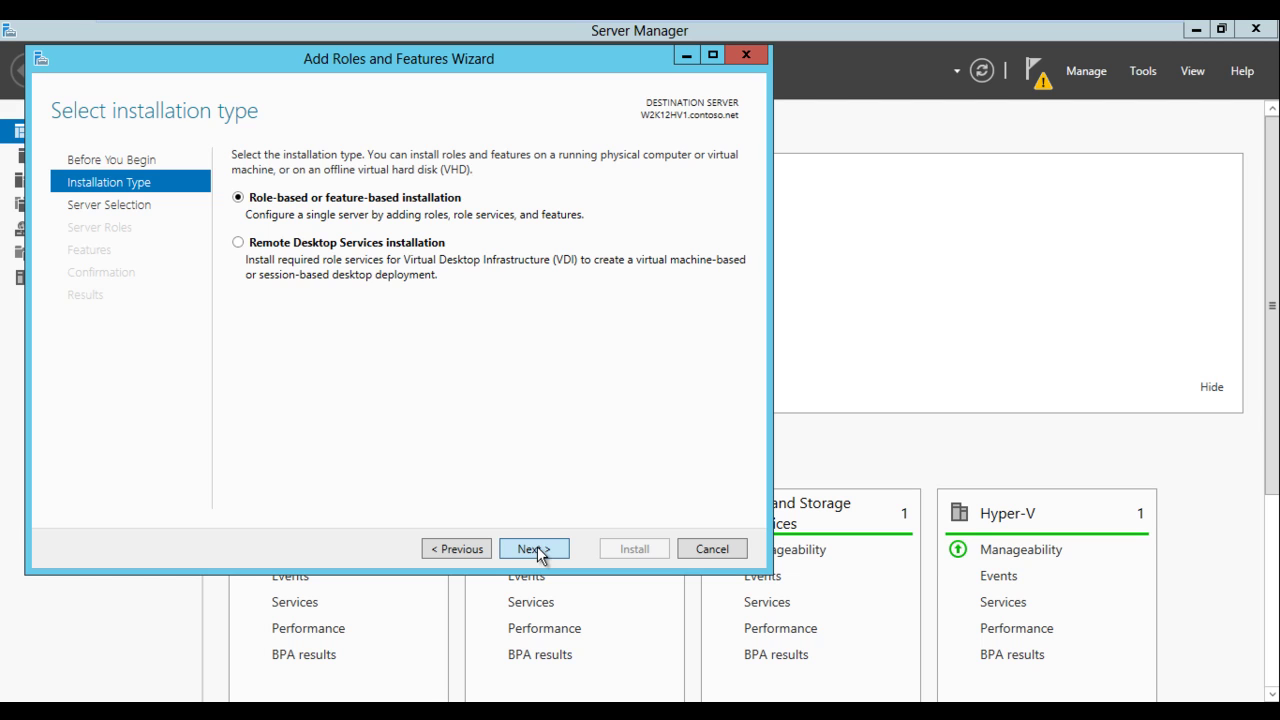
left_click(538, 555)
left_click(545, 557)
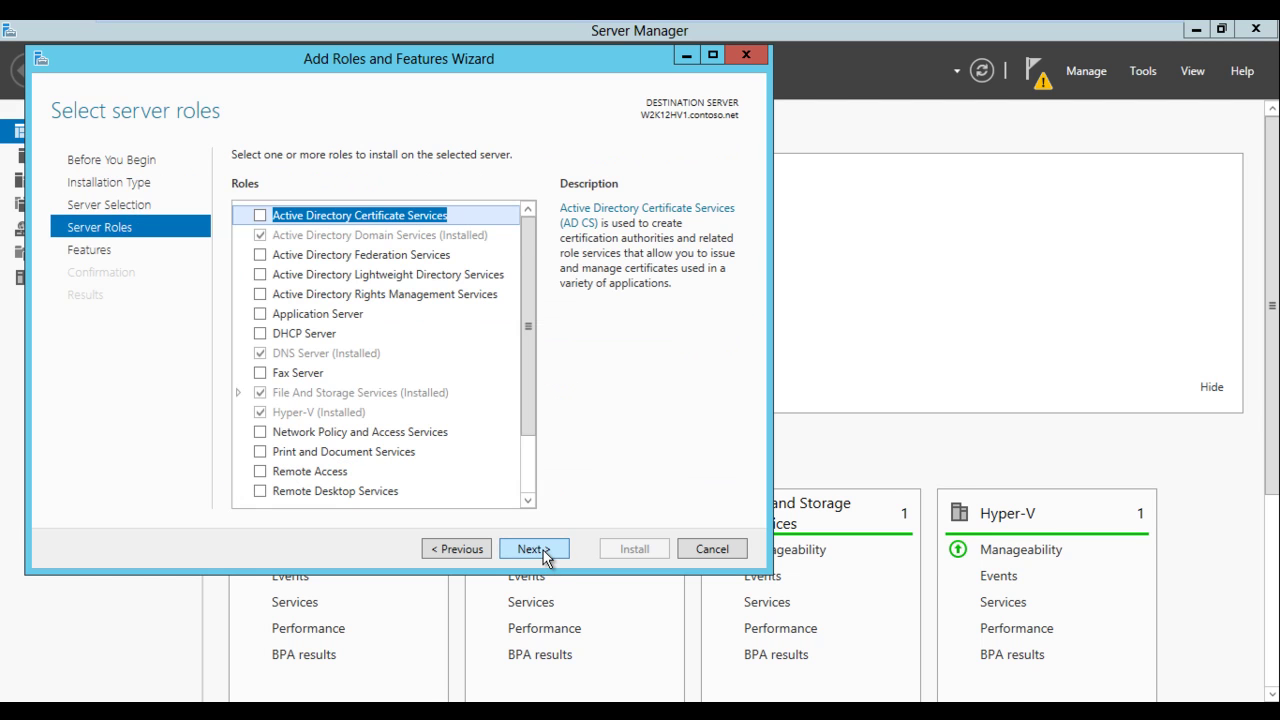
left_click(545, 557)
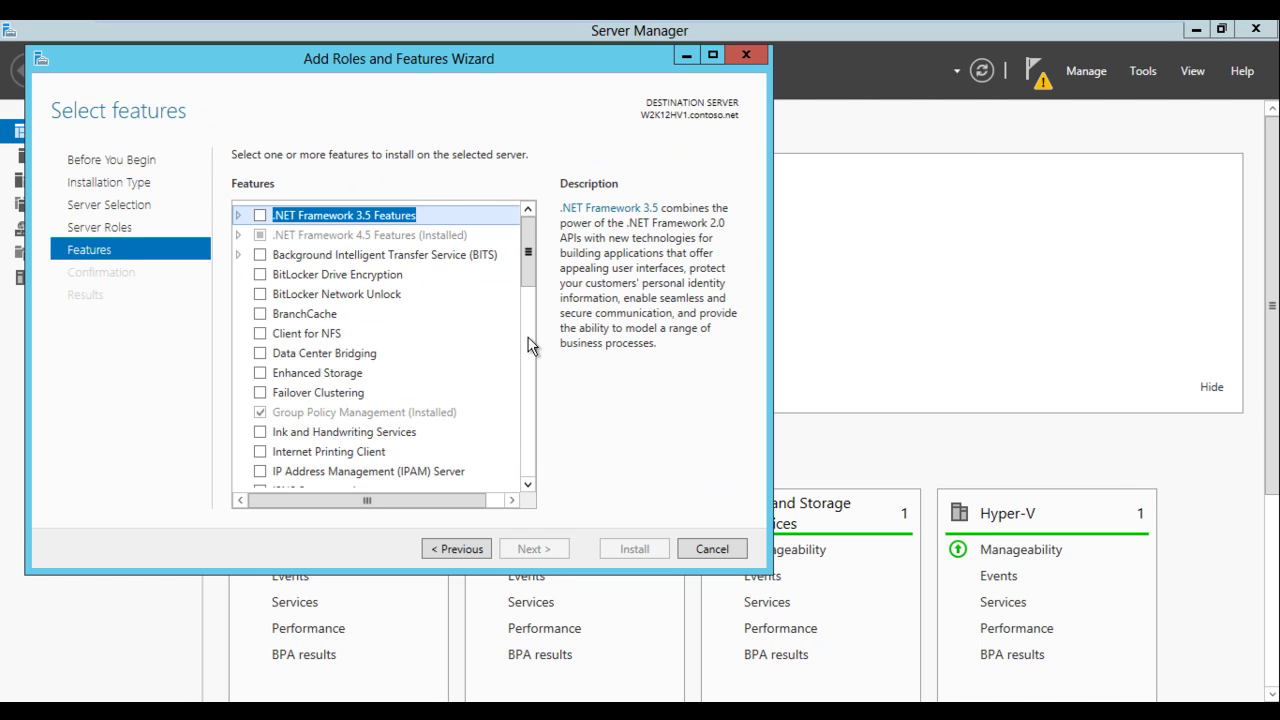
Find Multipath I/O in the features list to check its installation status, and cancel the wizard
left_click_drag(530, 261, 528, 337)
left_click(327, 290)
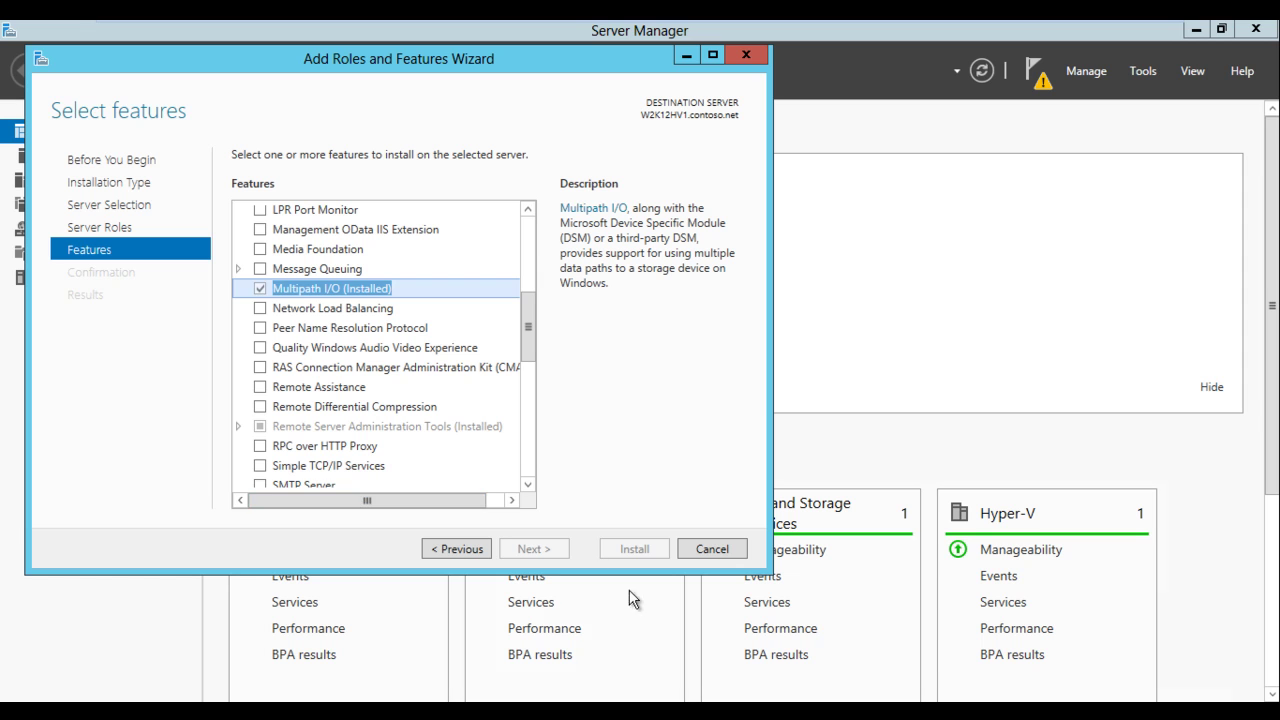
left_click(713, 548)
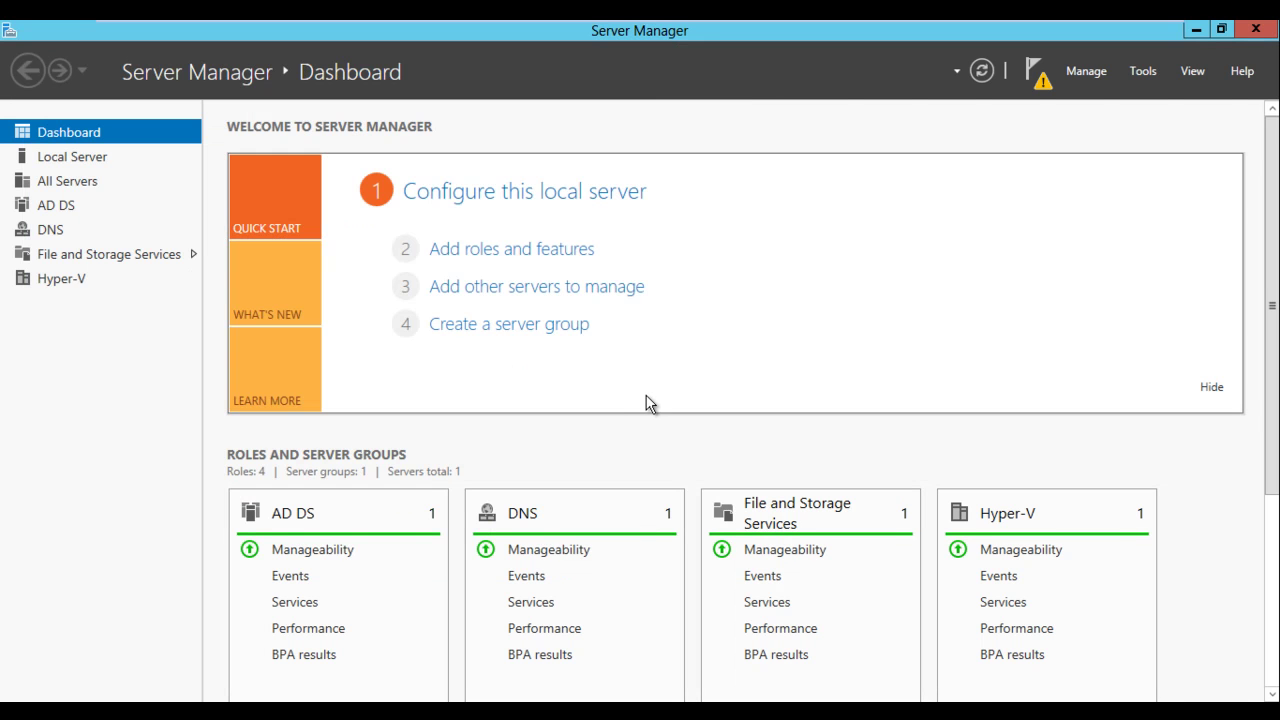
Reopen the MPIO properties, check the registered iSCSI bus type device and the multi-path discovery options, and cancel the dialog
key("super")
left_click(570, 268)
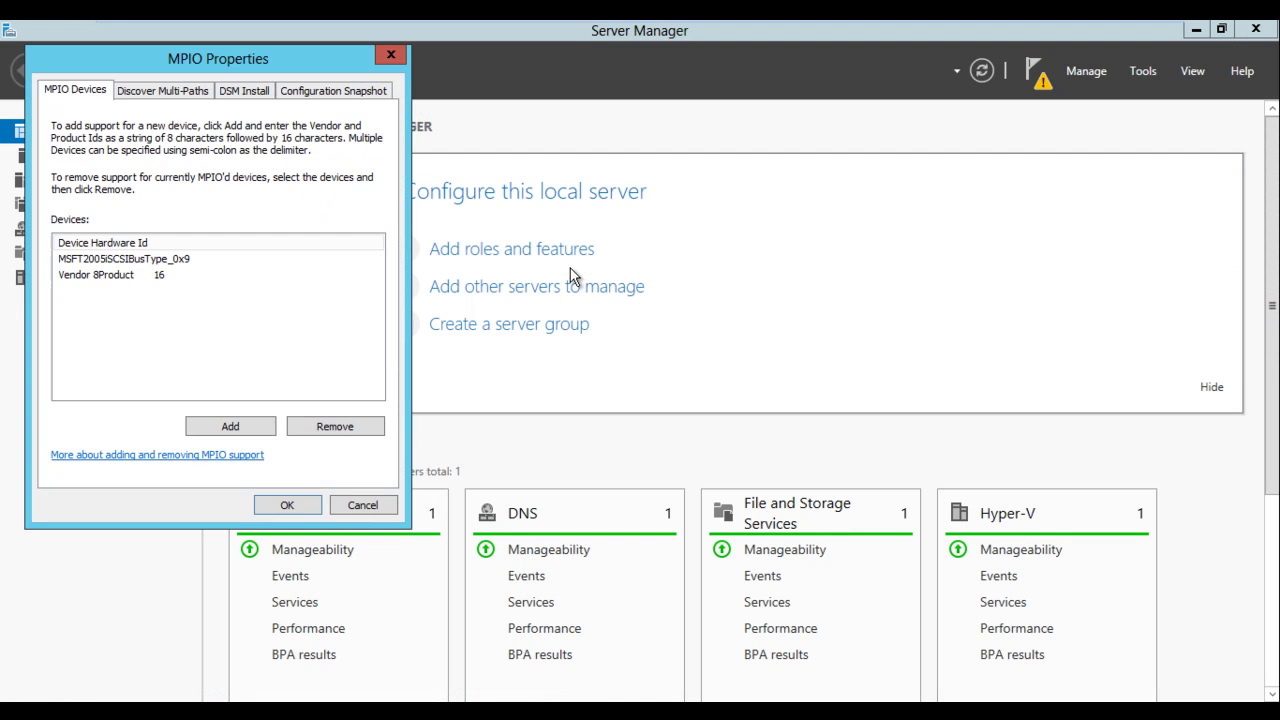
left_click(176, 259)
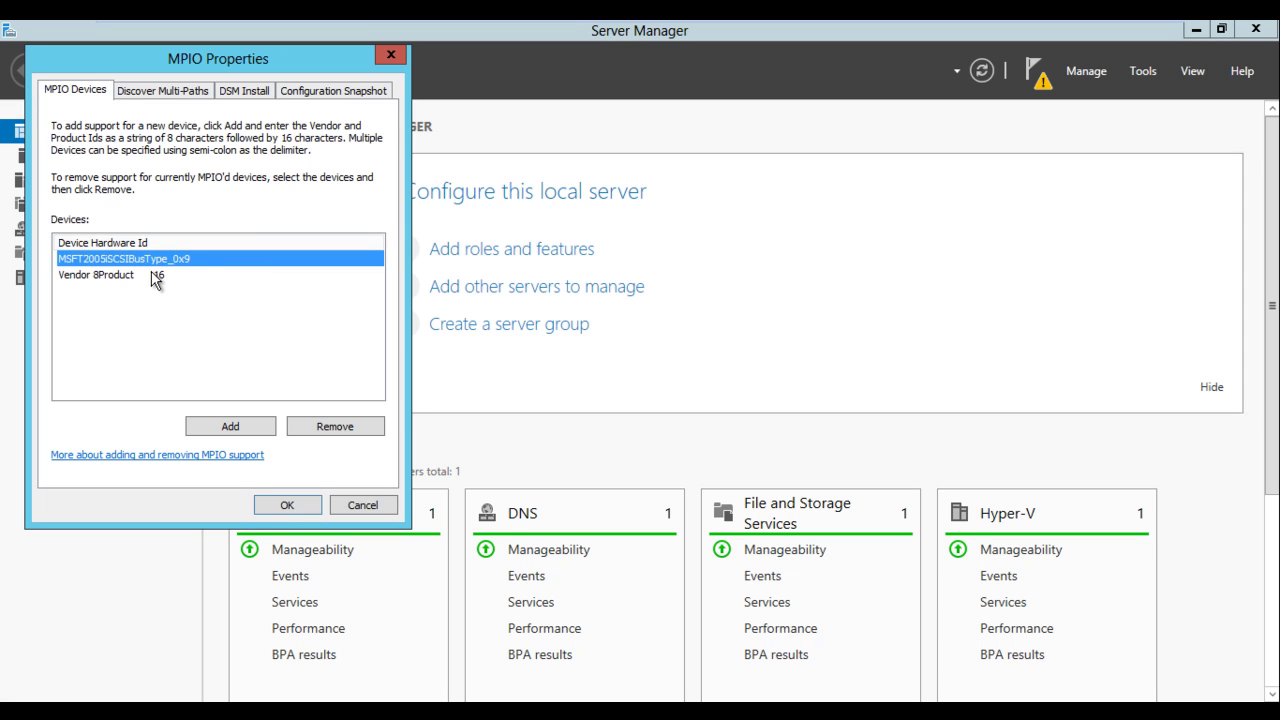
left_click(150, 91)
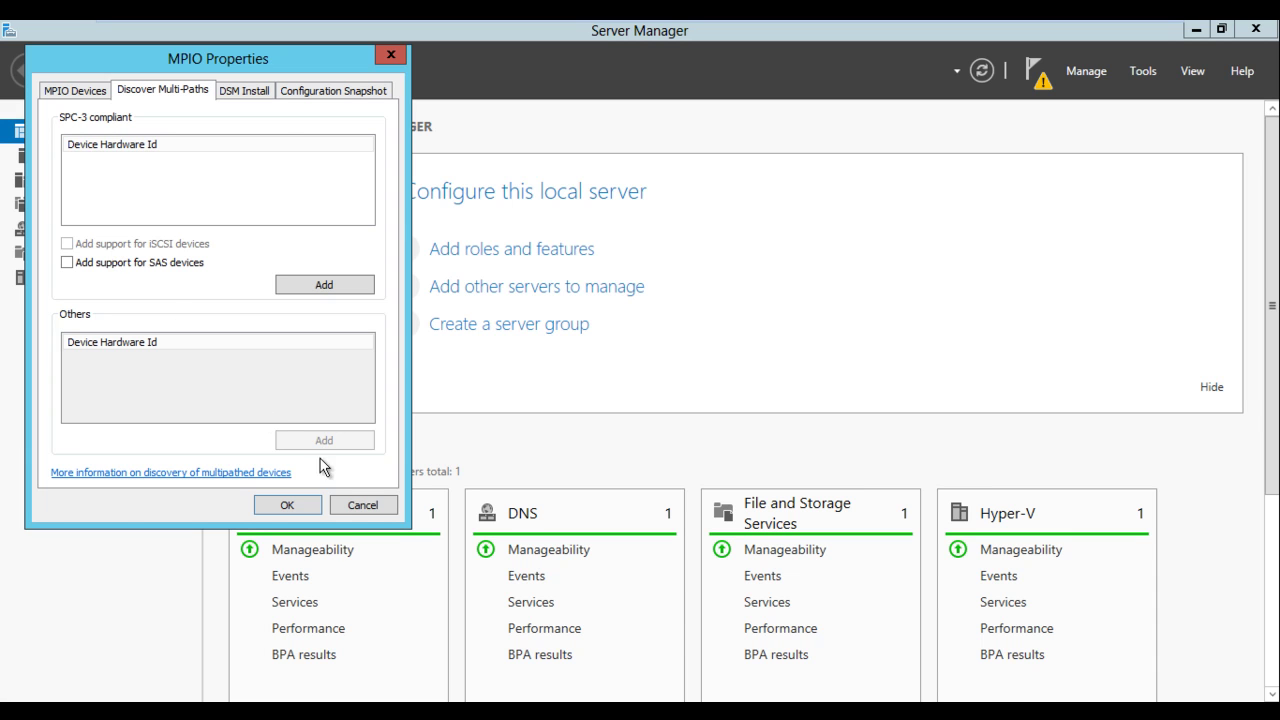
left_click(356, 505)
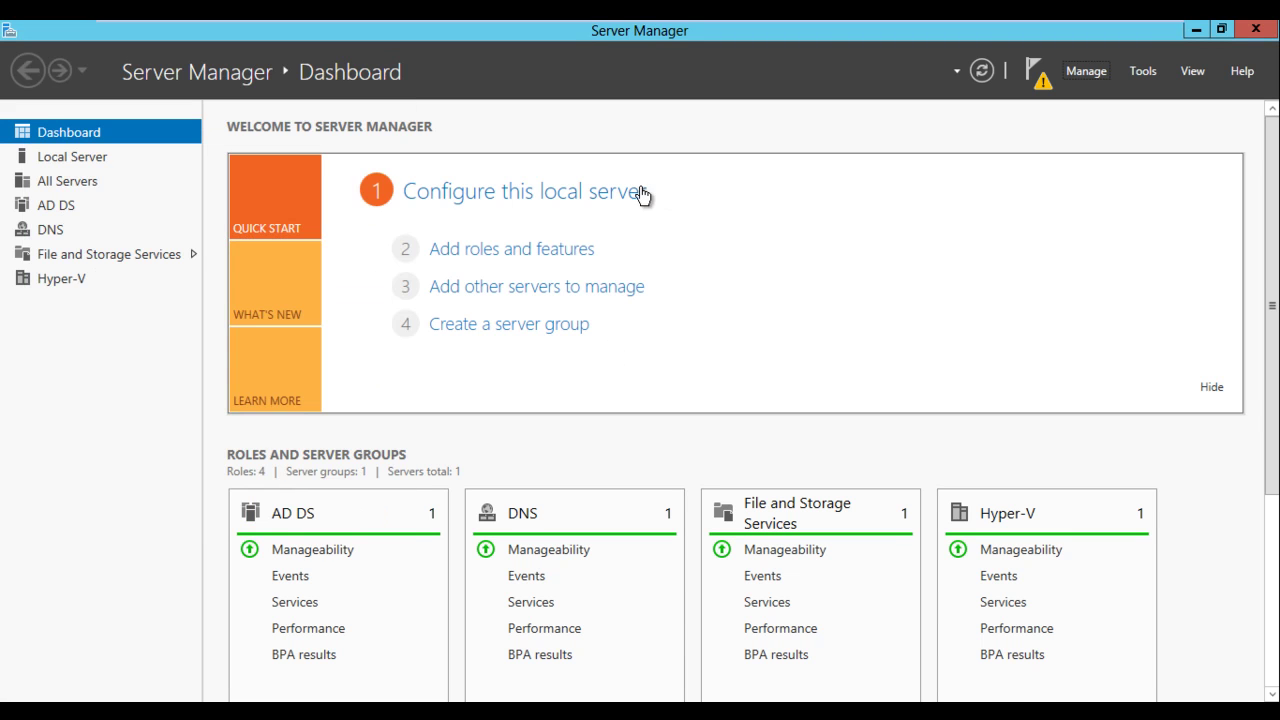
Open the iSCSI Initiator properties from the server's administrative tools and move the window clear of the sidebar
left_click(1146, 70)
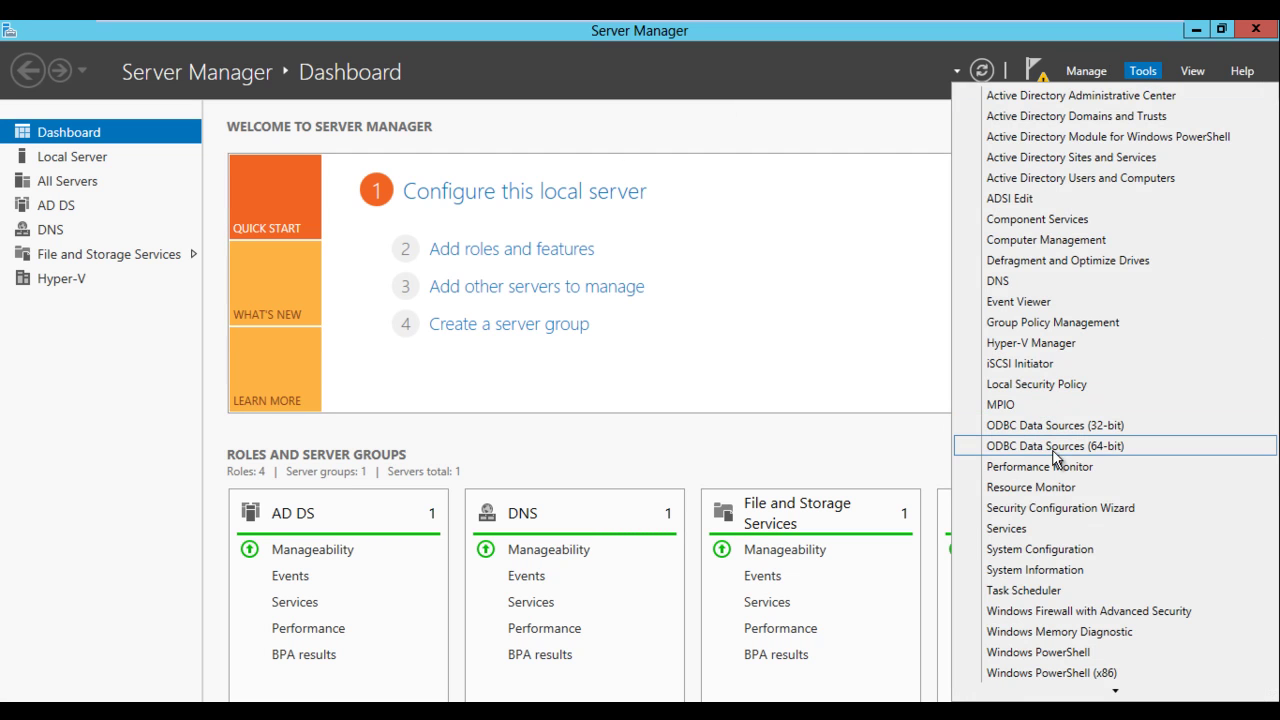
left_click(1028, 364)
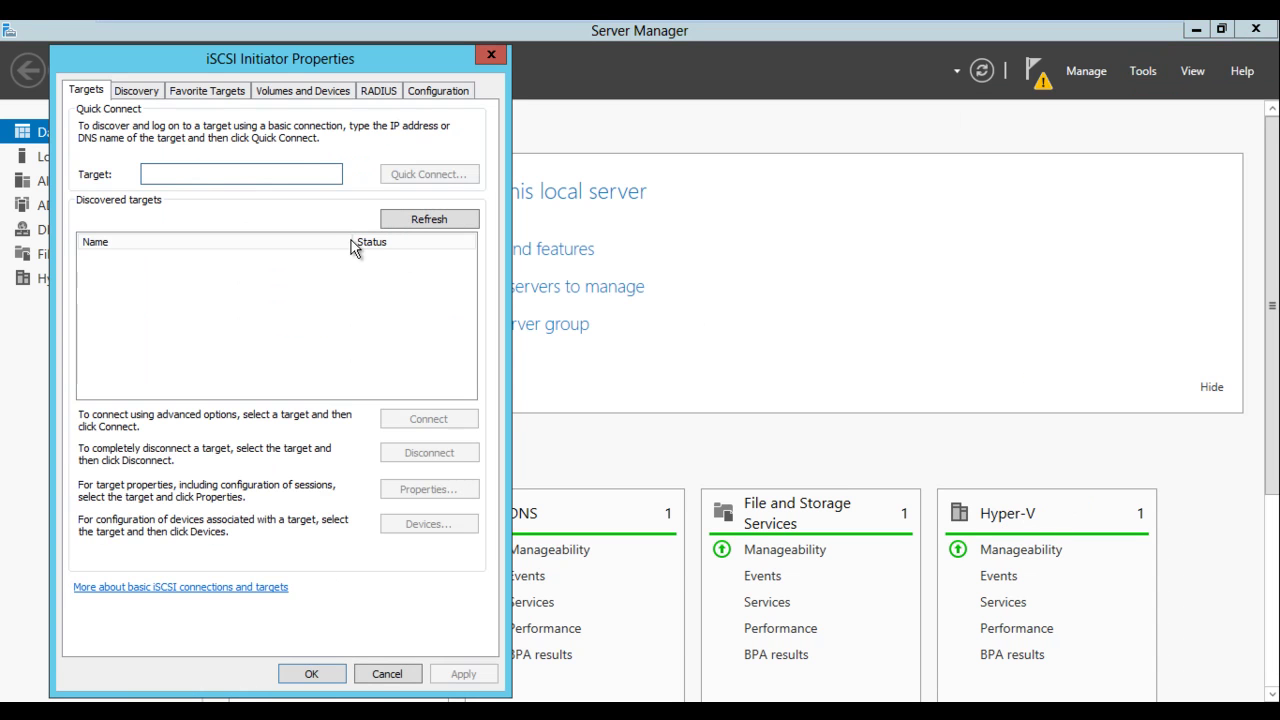
left_click_drag(303, 61, 548, 66)
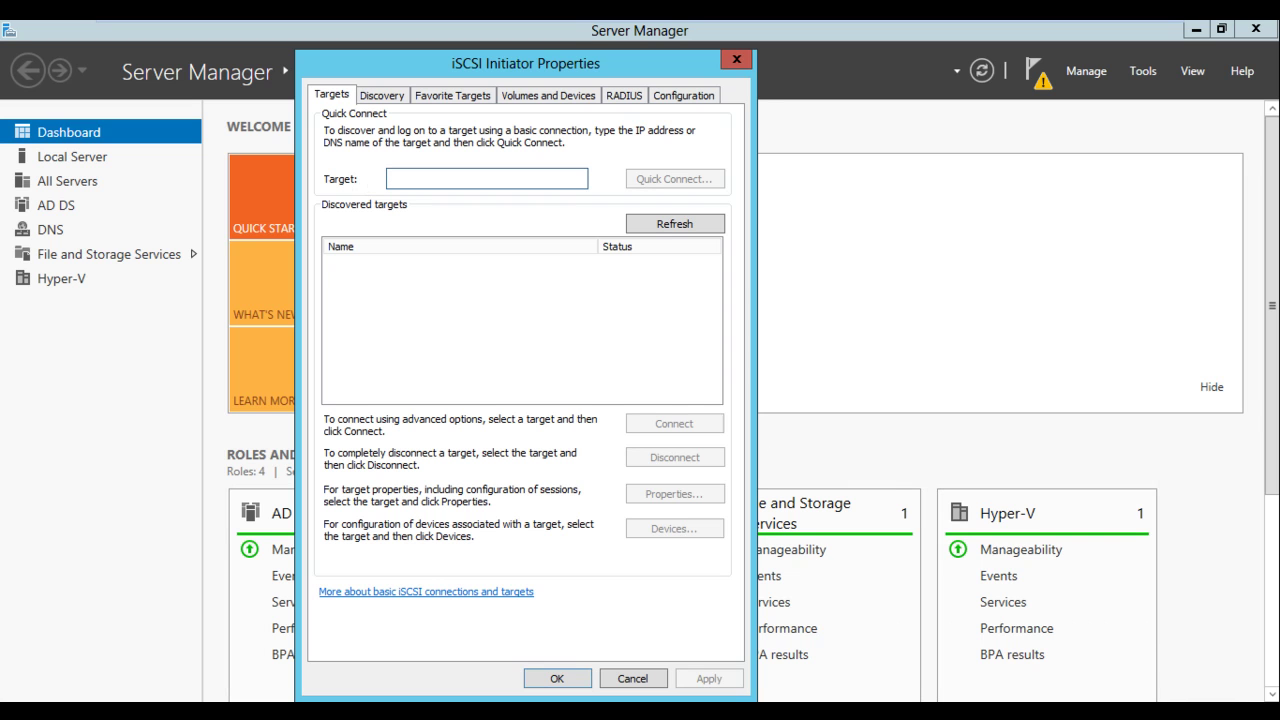
Open the network adapter list, examine the connection details of the iSCSI1 adapter, and close its status windows
right_click(1140, 716)
left_click(1135, 714)
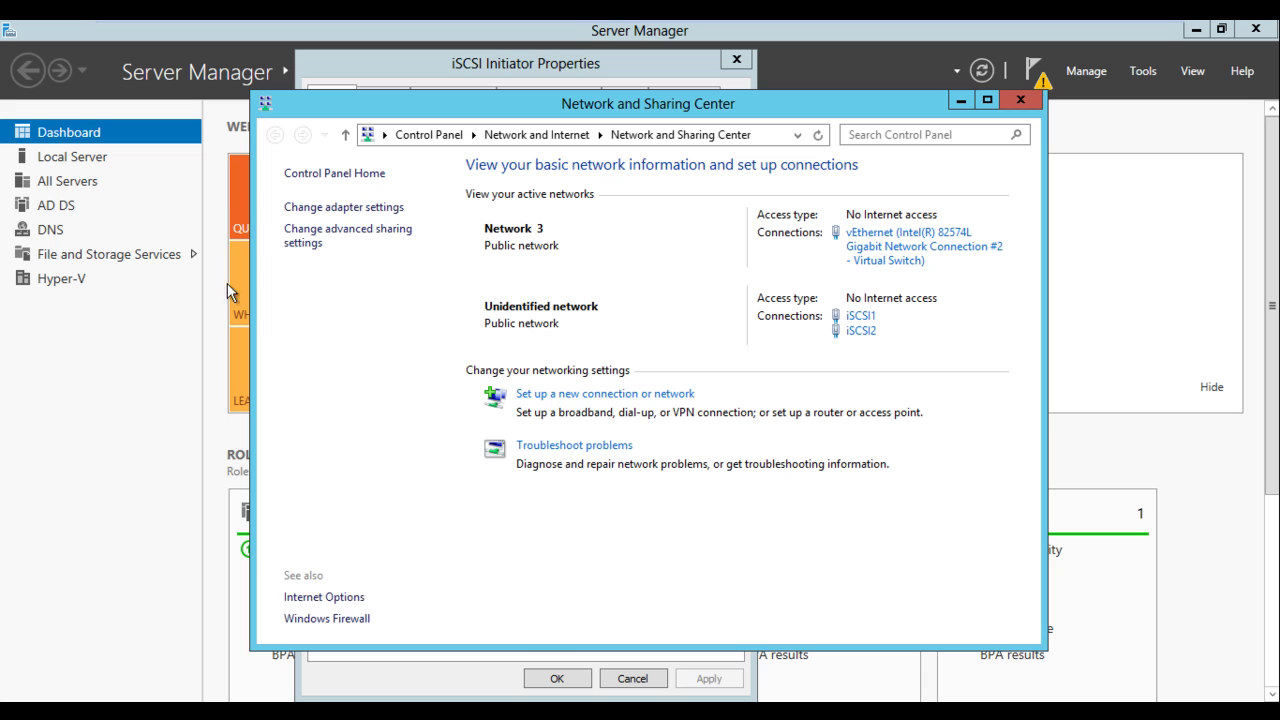
left_click(333, 209)
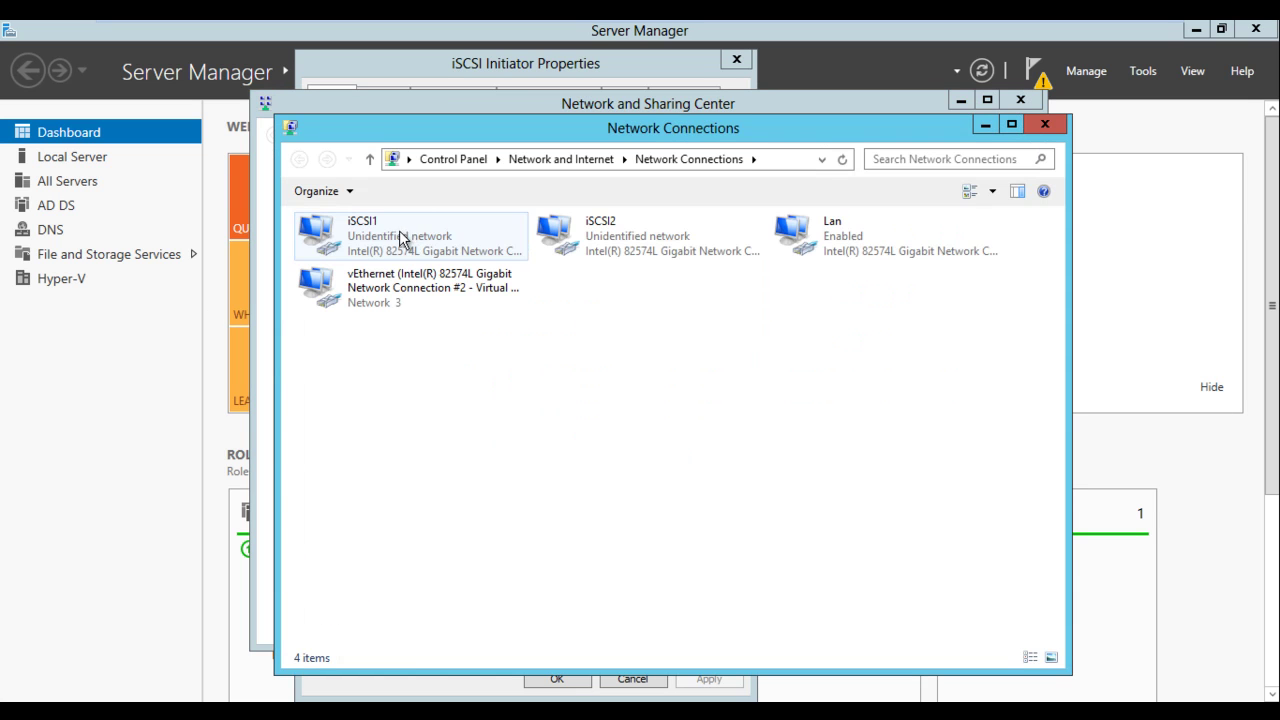
right_click(399, 230)
left_click(435, 266)
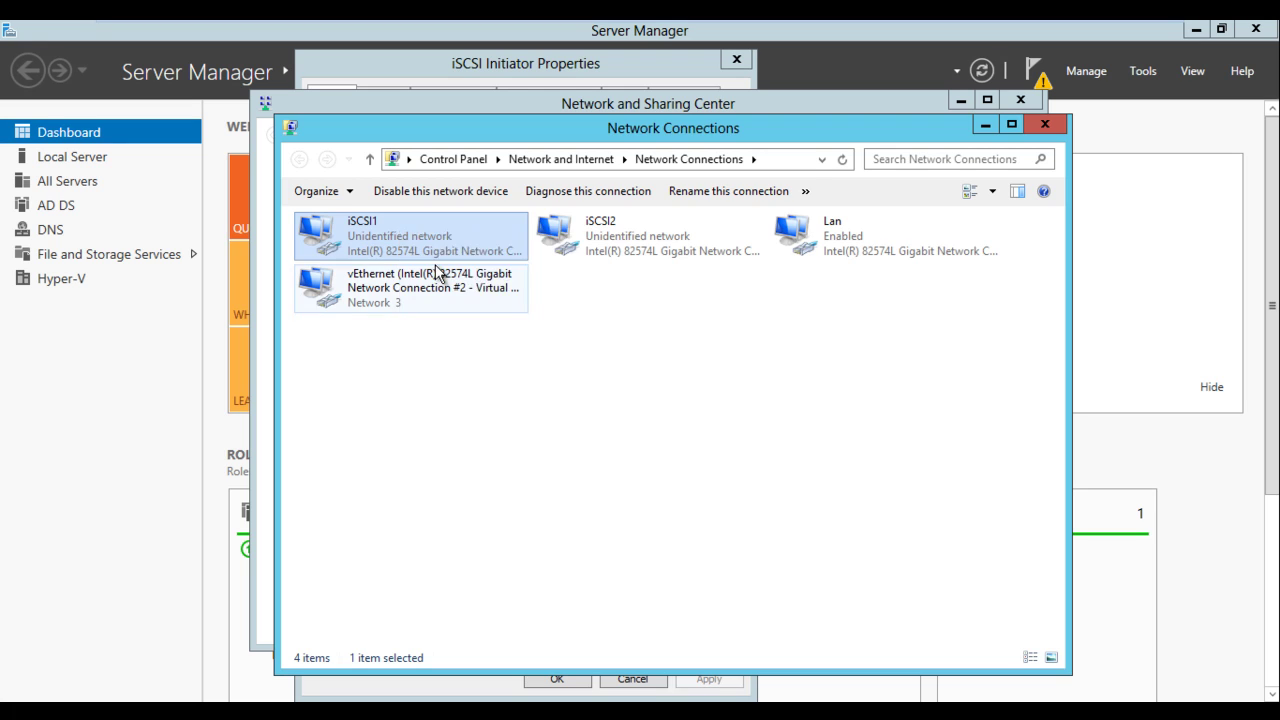
left_click(543, 362)
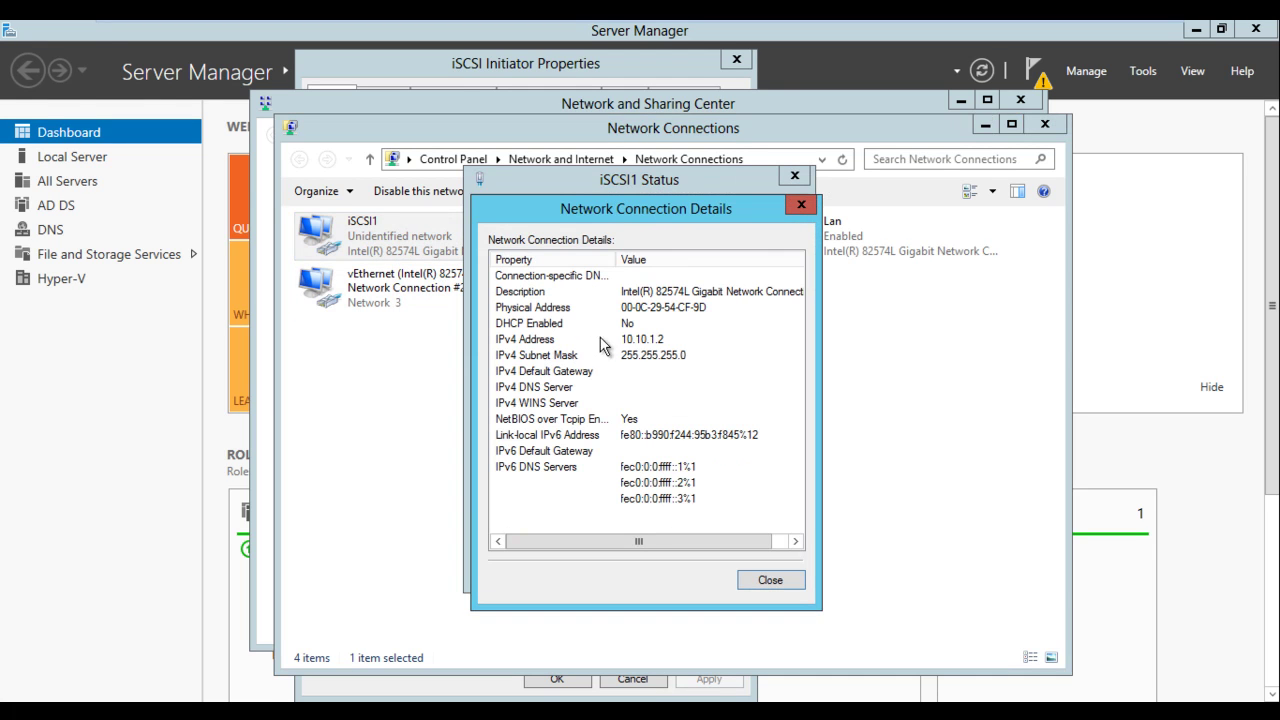
left_click(802, 206)
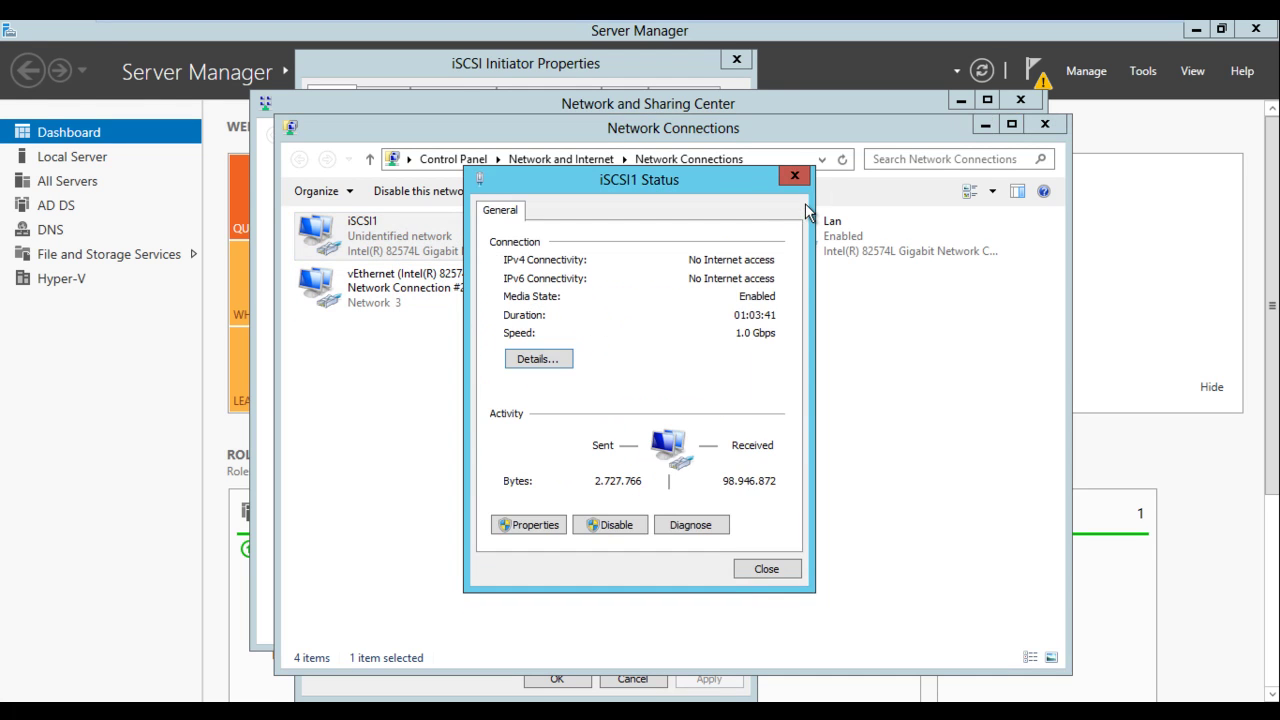
left_click(794, 177)
Examine the connection details of the iSCSI2 adapter, close its status windows, and minimize the network windows
right_click(632, 230)
left_click(645, 257)
left_click(540, 360)
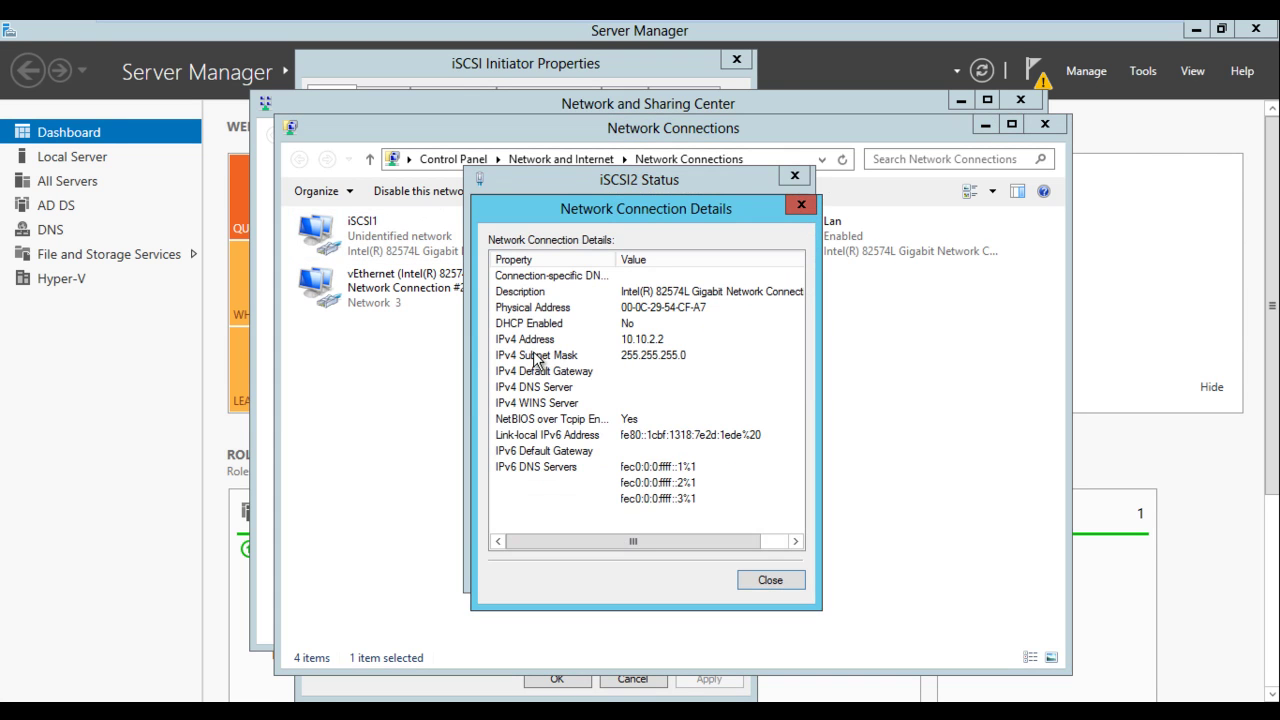
left_click(801, 206)
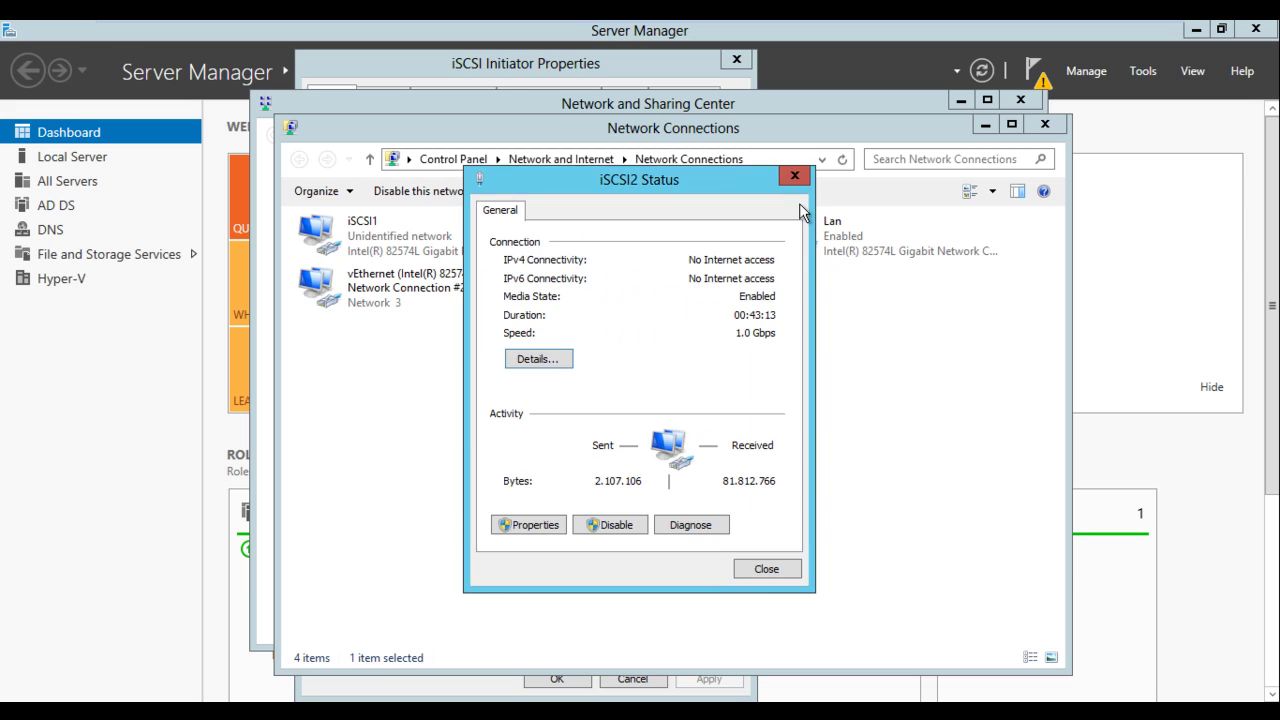
left_click(794, 177)
left_click(985, 125)
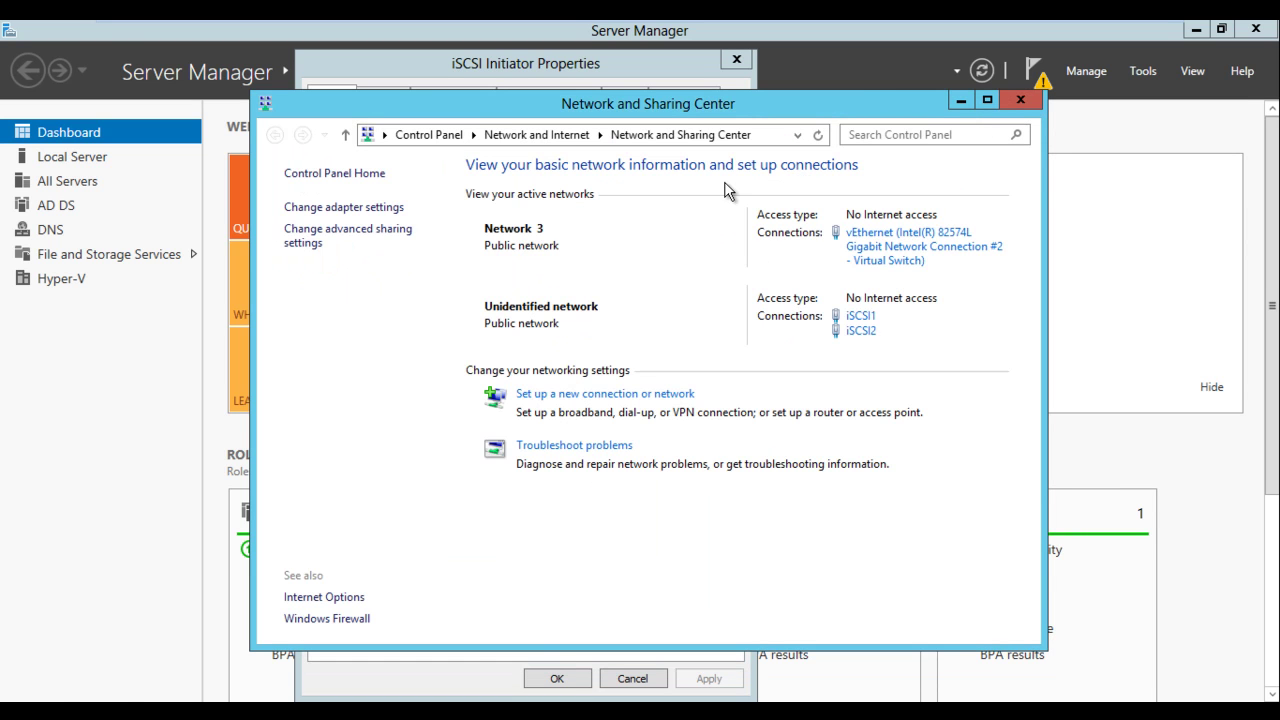
left_click(961, 101)
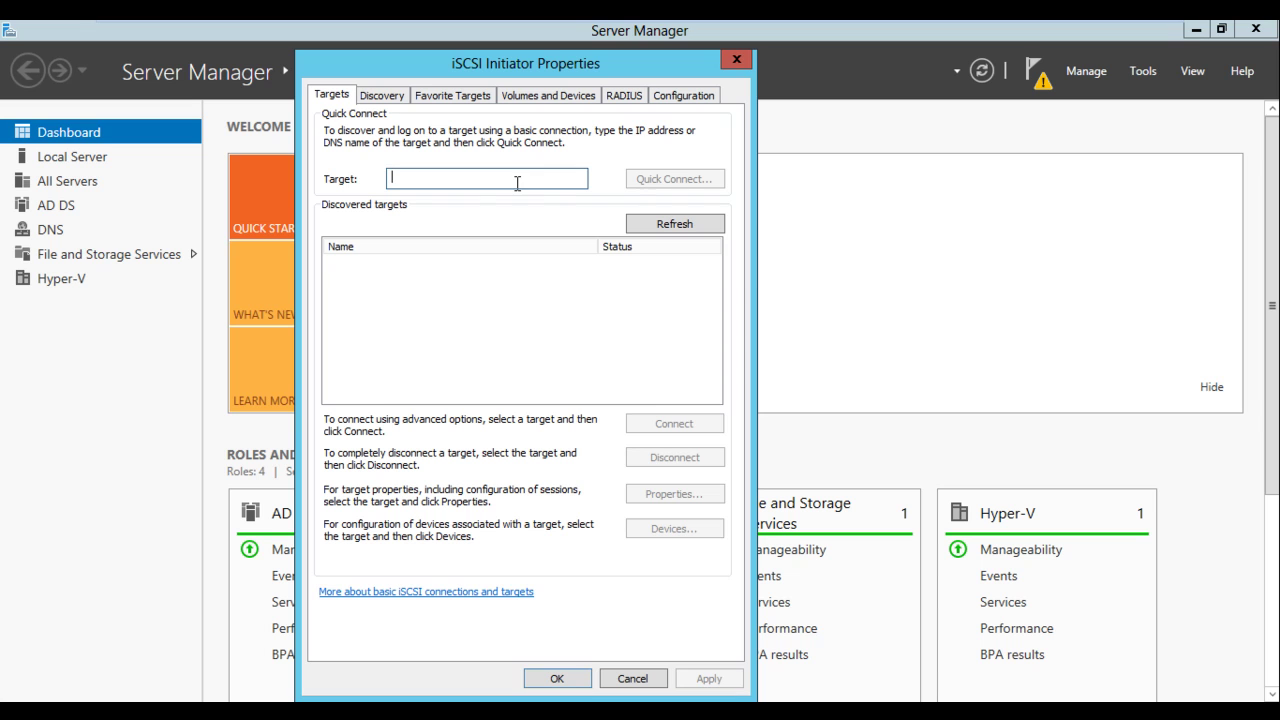
type("1")
key("BackSpace")
key("BackSpace")
key("BackSpace")
left_click(383, 96)
left_click(328, 95)
Add target portal 10.10.1.1 for discovery, using the Microsoft iSCSI Initiator as local adapter and 10.10.1.2 as initiator IP
left_click(383, 96)
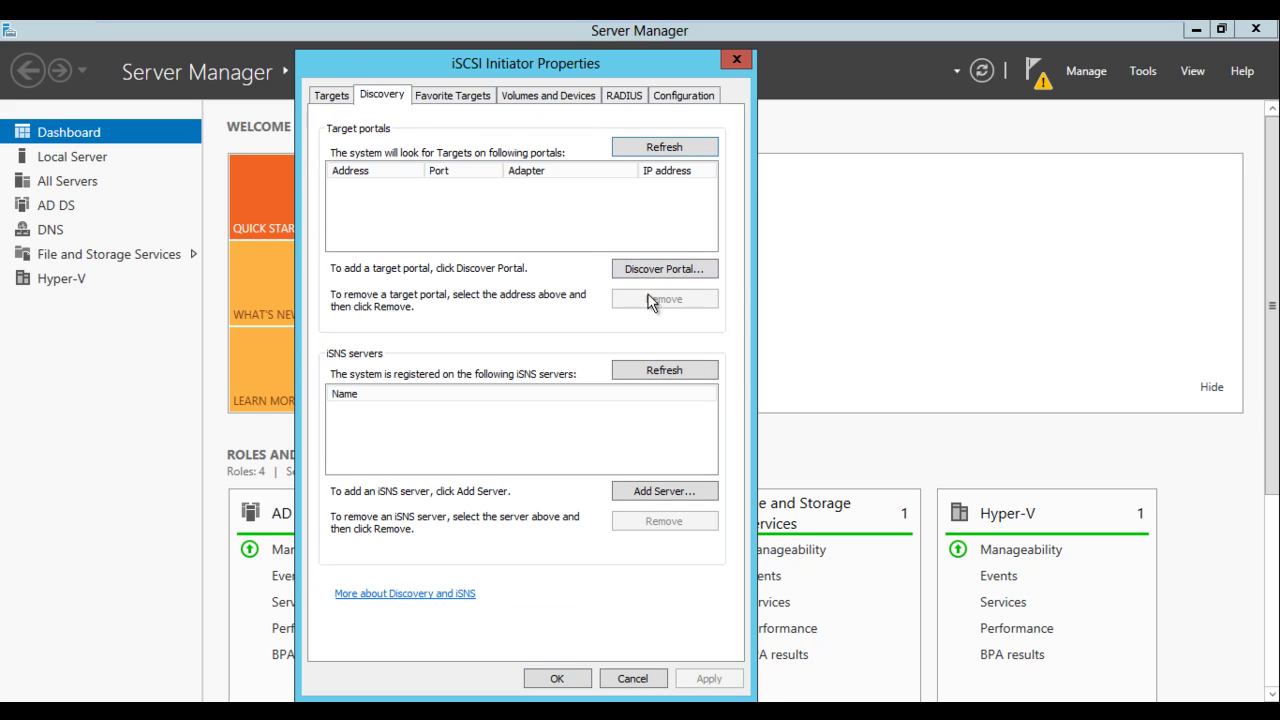
left_click(664, 270)
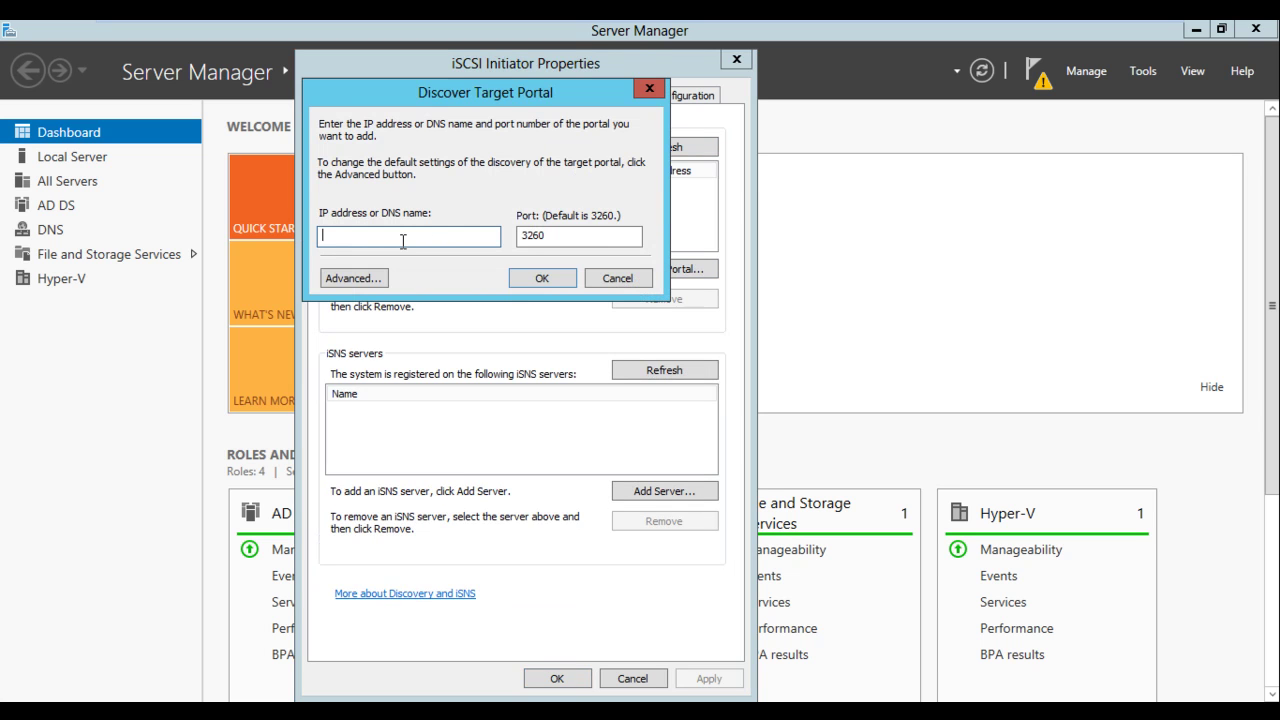
type("10.10.1.6")
left_click(376, 282)
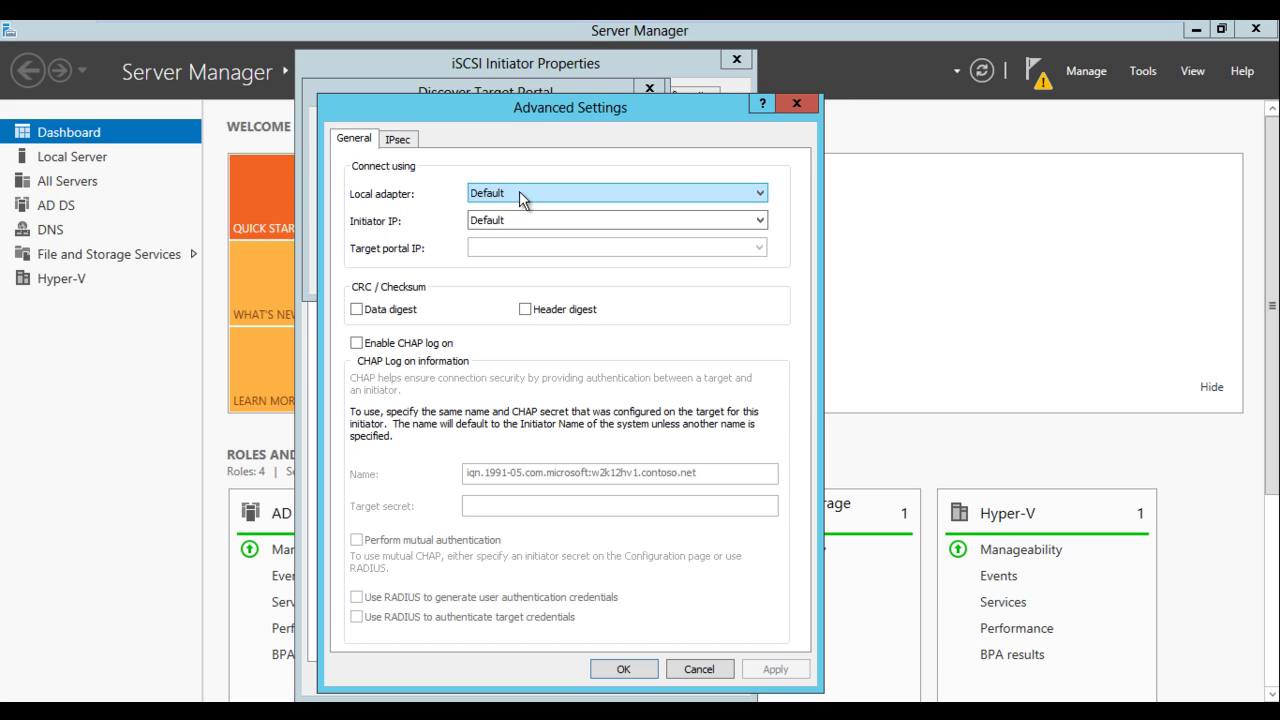
left_click_drag(527, 104, 588, 108)
left_click(618, 196)
left_click(611, 225)
left_click(612, 224)
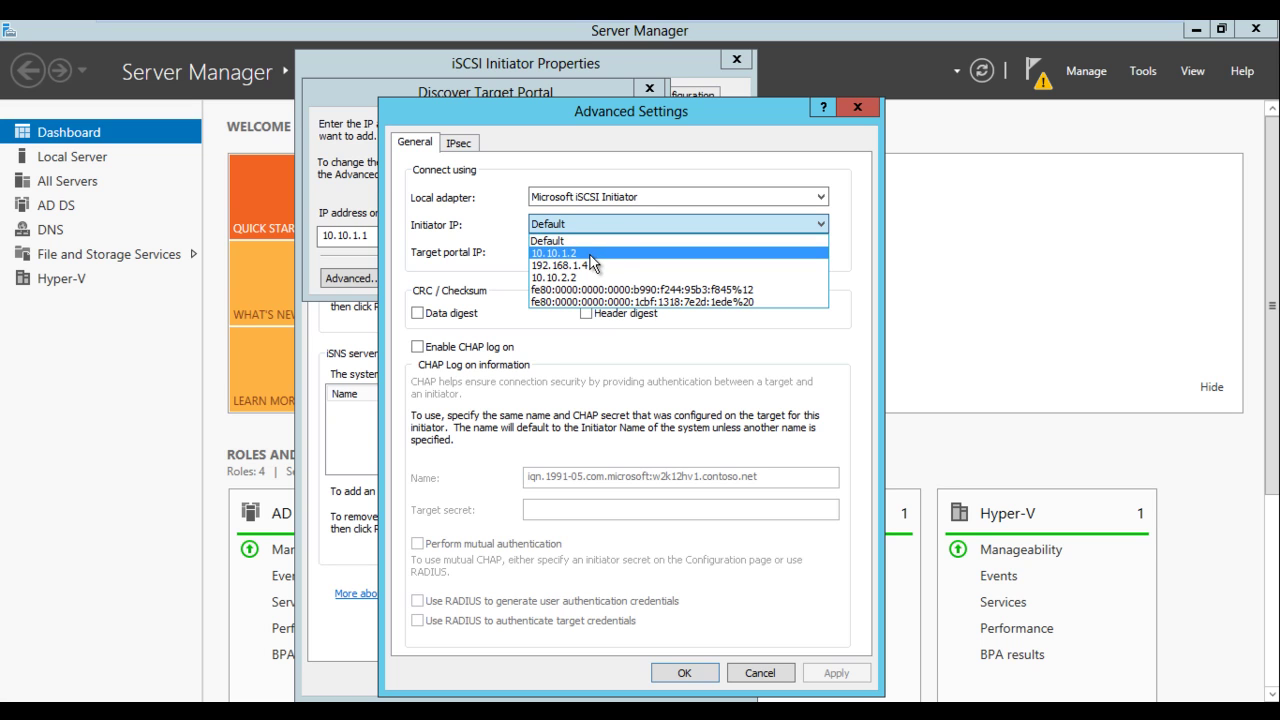
left_click(590, 253)
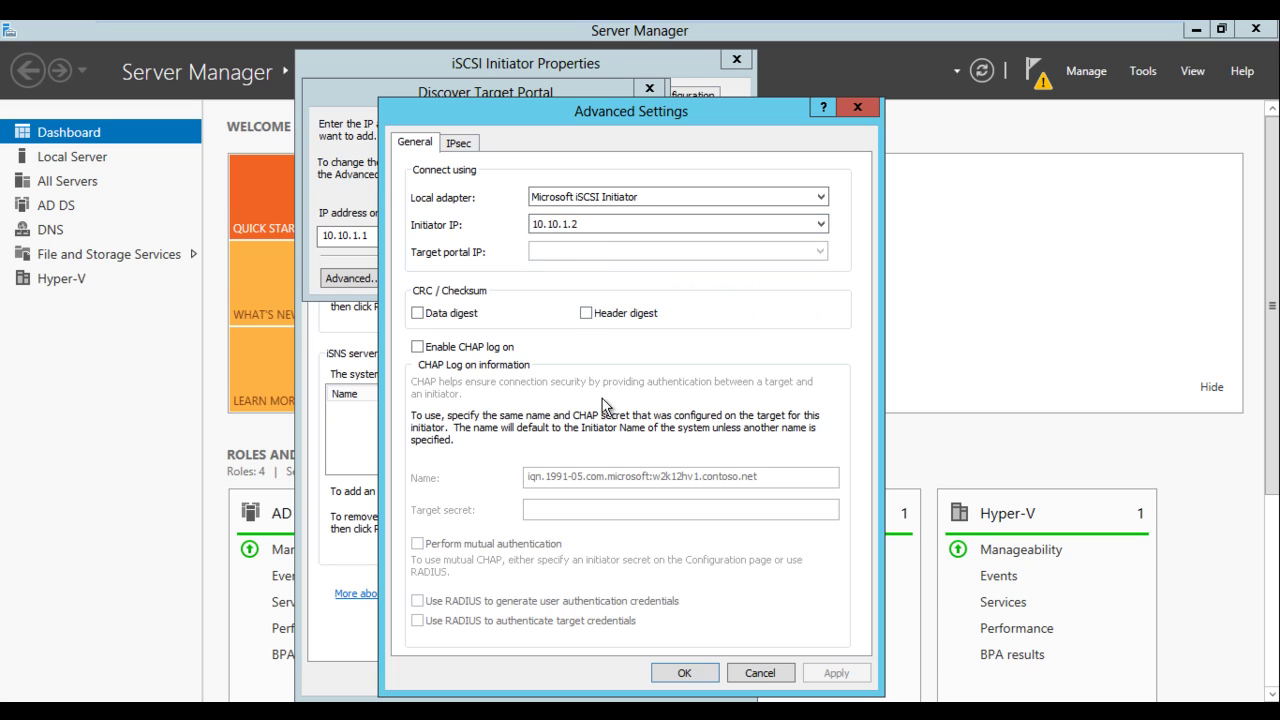
left_click(684, 672)
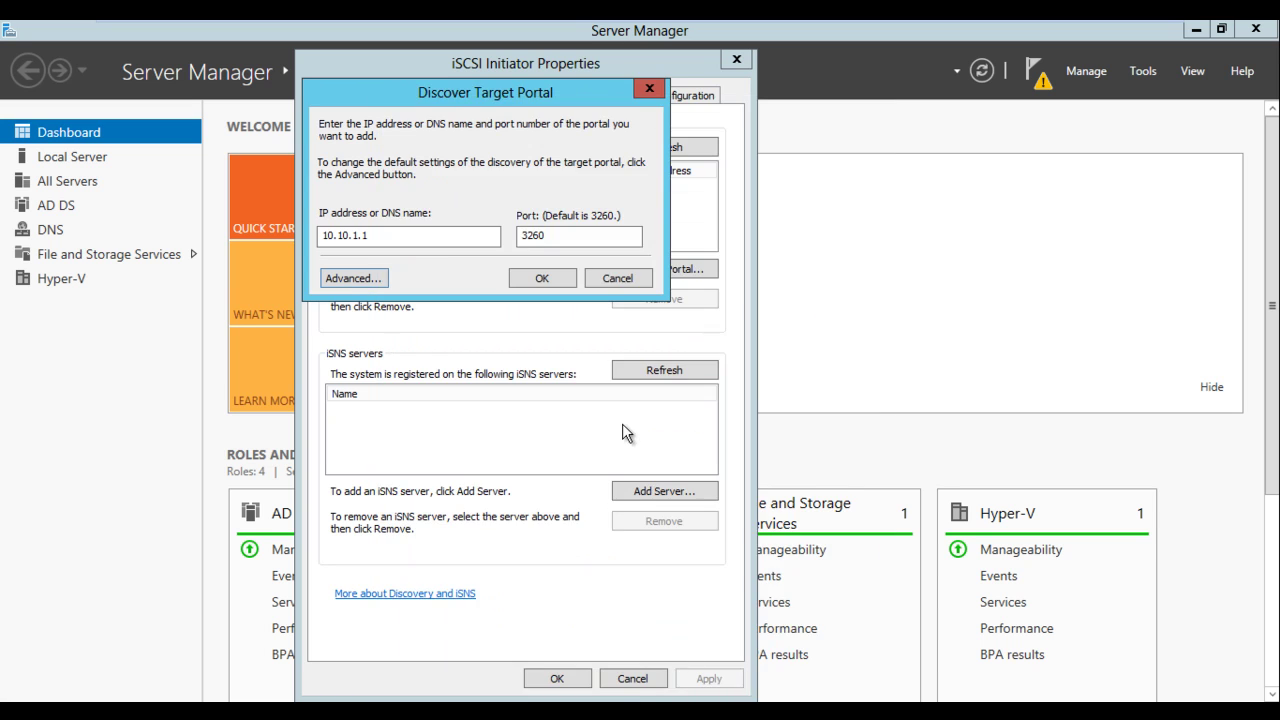
left_click(541, 278)
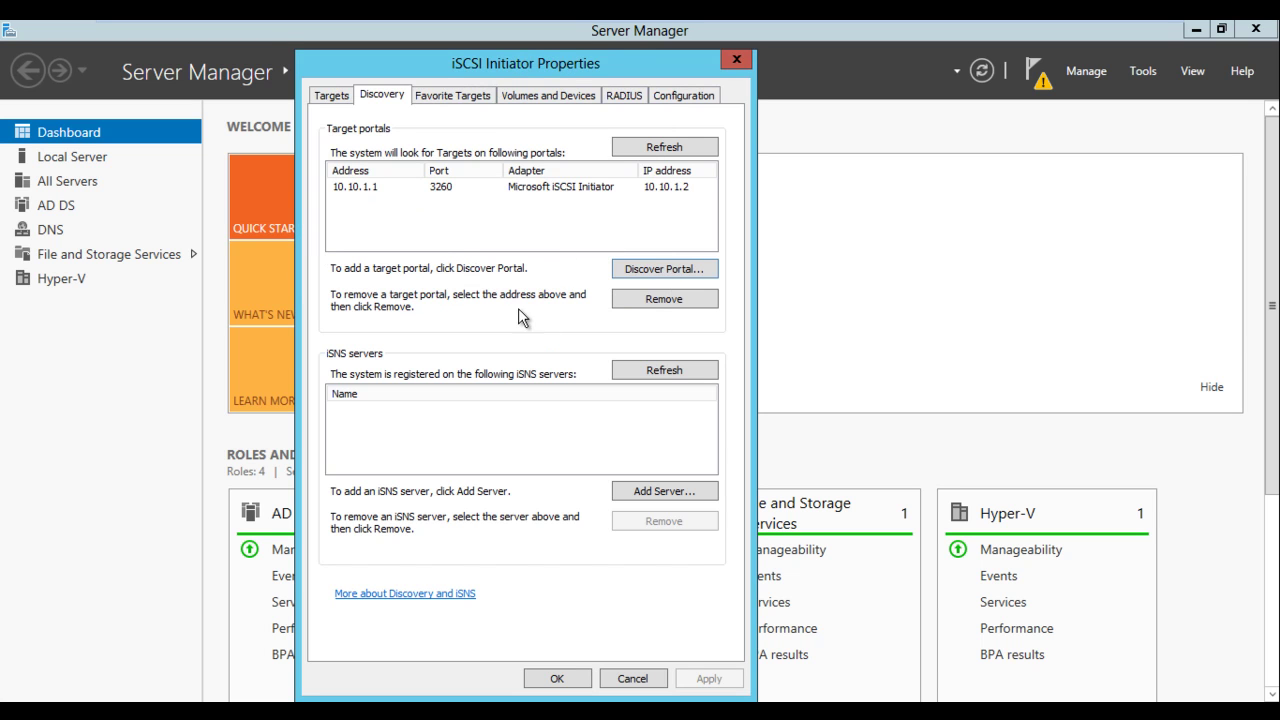
Start a connection to the discovered target iqn.2011-03.example.org.istgt:hv with multi-path enabled
left_click(334, 96)
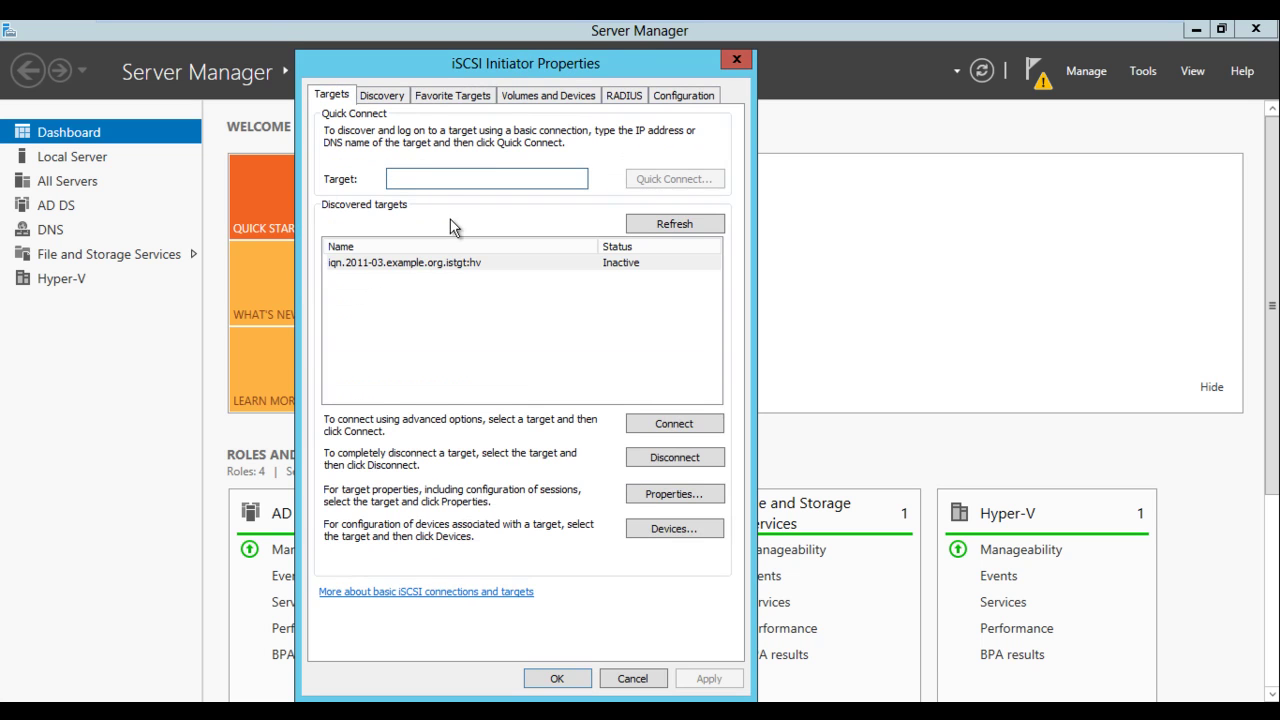
left_click(533, 266)
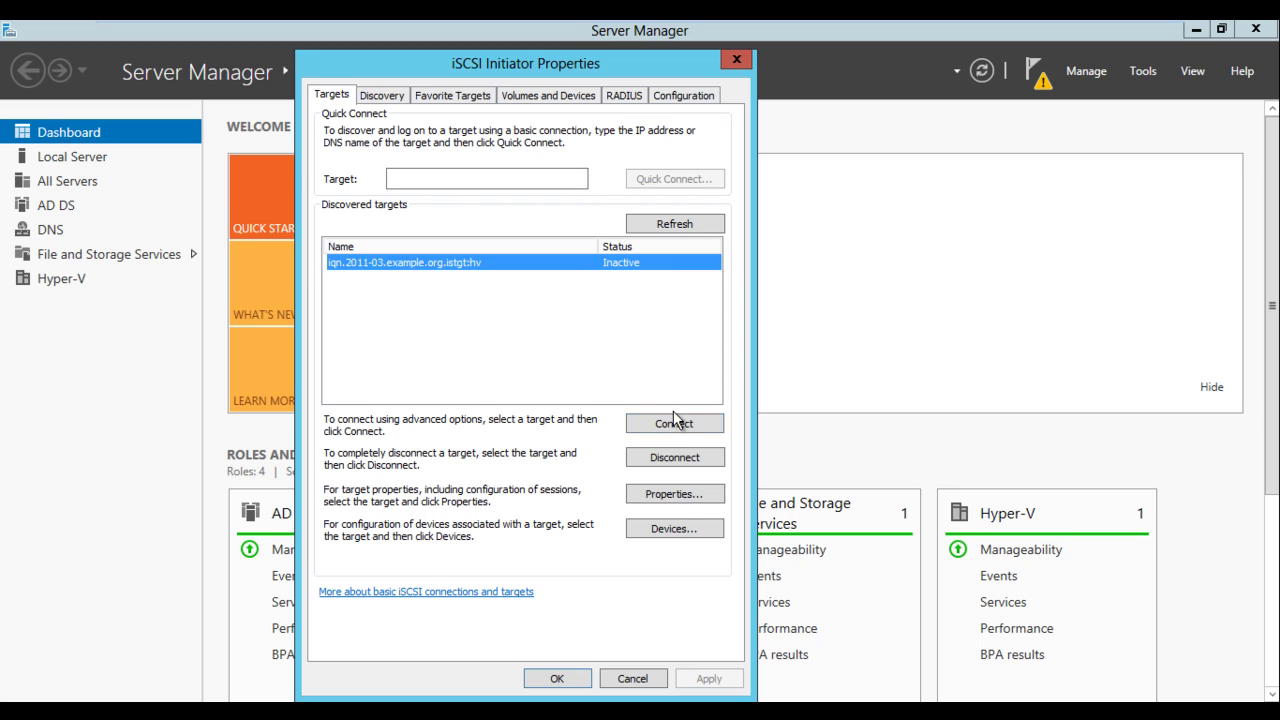
left_click(674, 424)
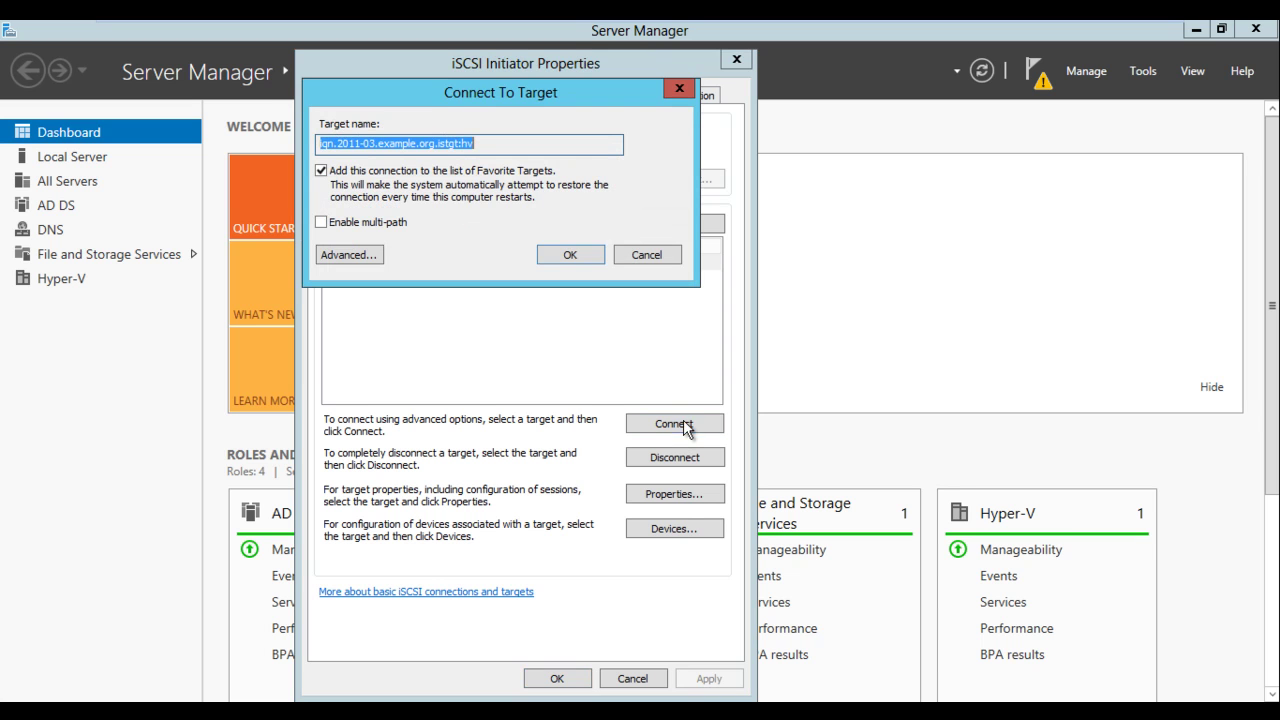
left_click(361, 223)
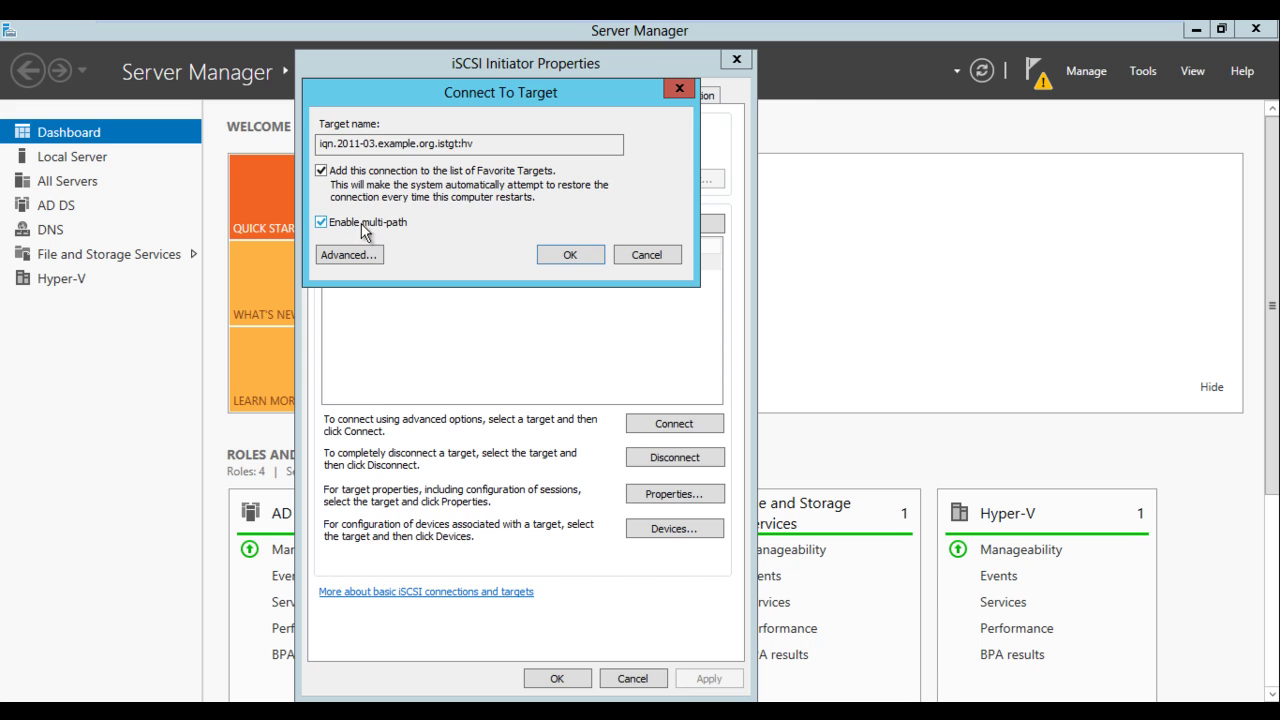
Connect the target through the Microsoft iSCSI Initiator adapter with initiator IP 10.10.1.2 and target portal 10.10.1.1 / 3260
left_click(348, 255)
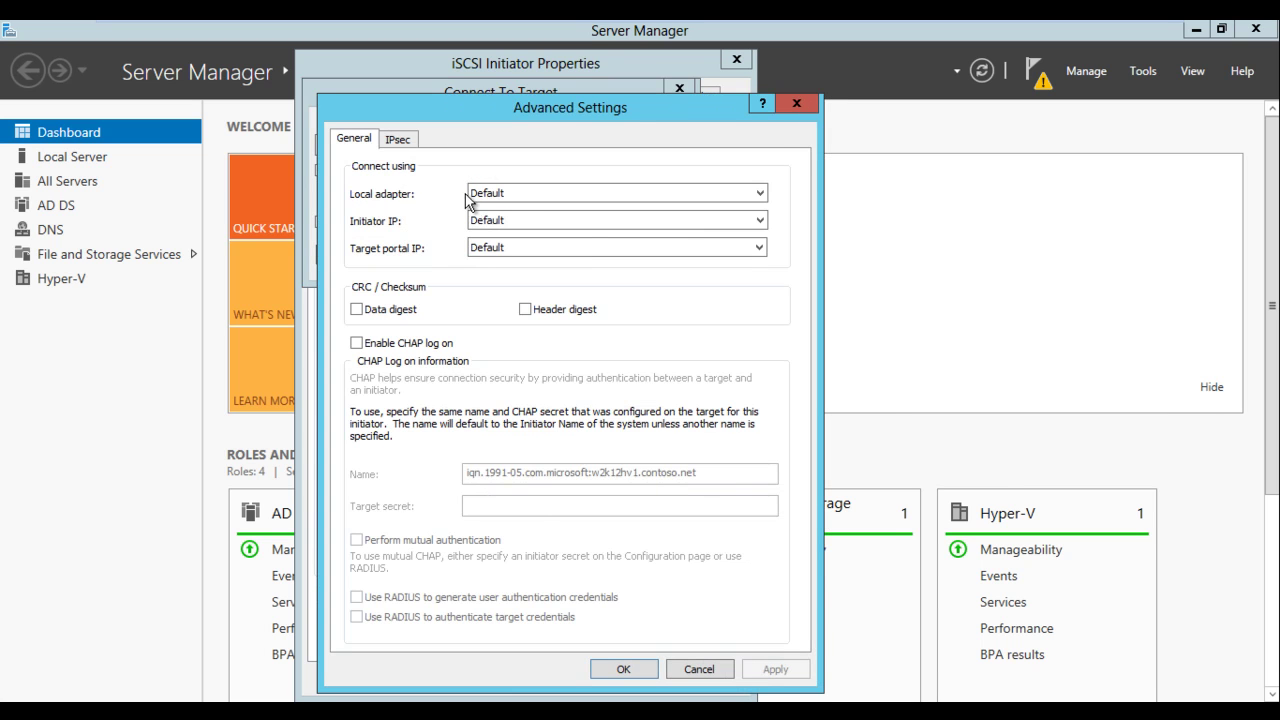
left_click(515, 200)
left_click(518, 218)
left_click(523, 218)
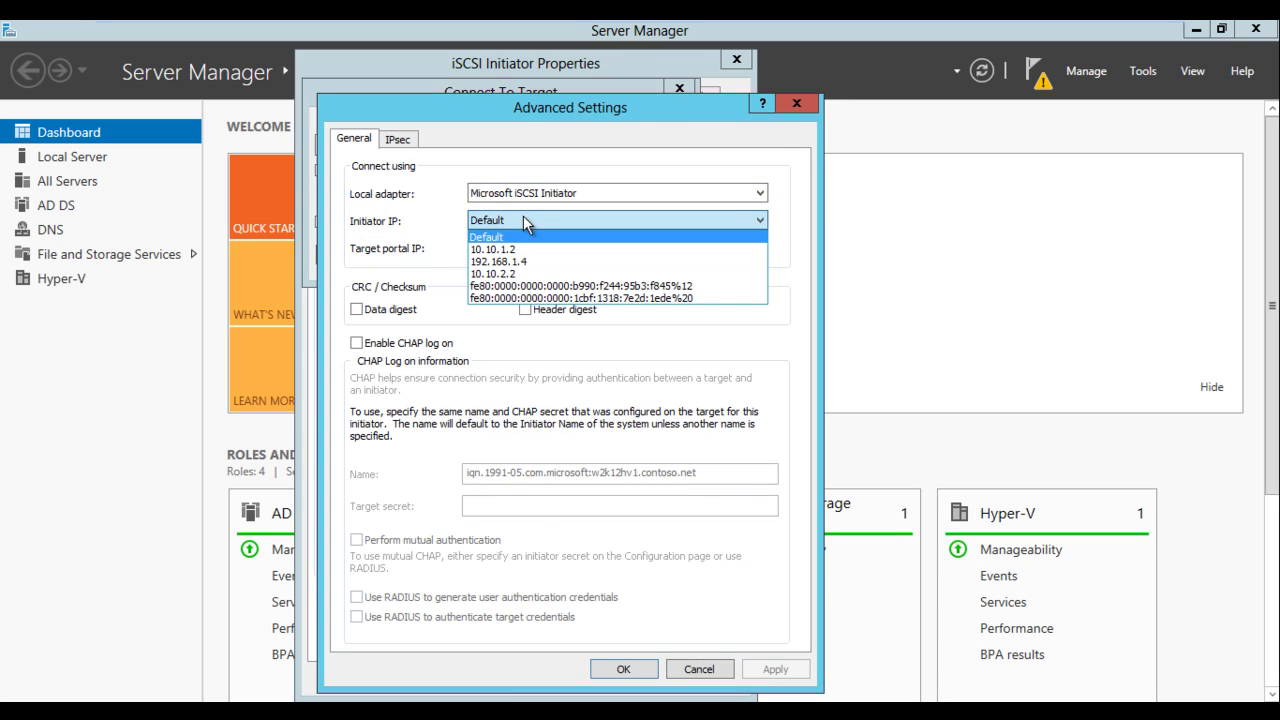
left_click(521, 248)
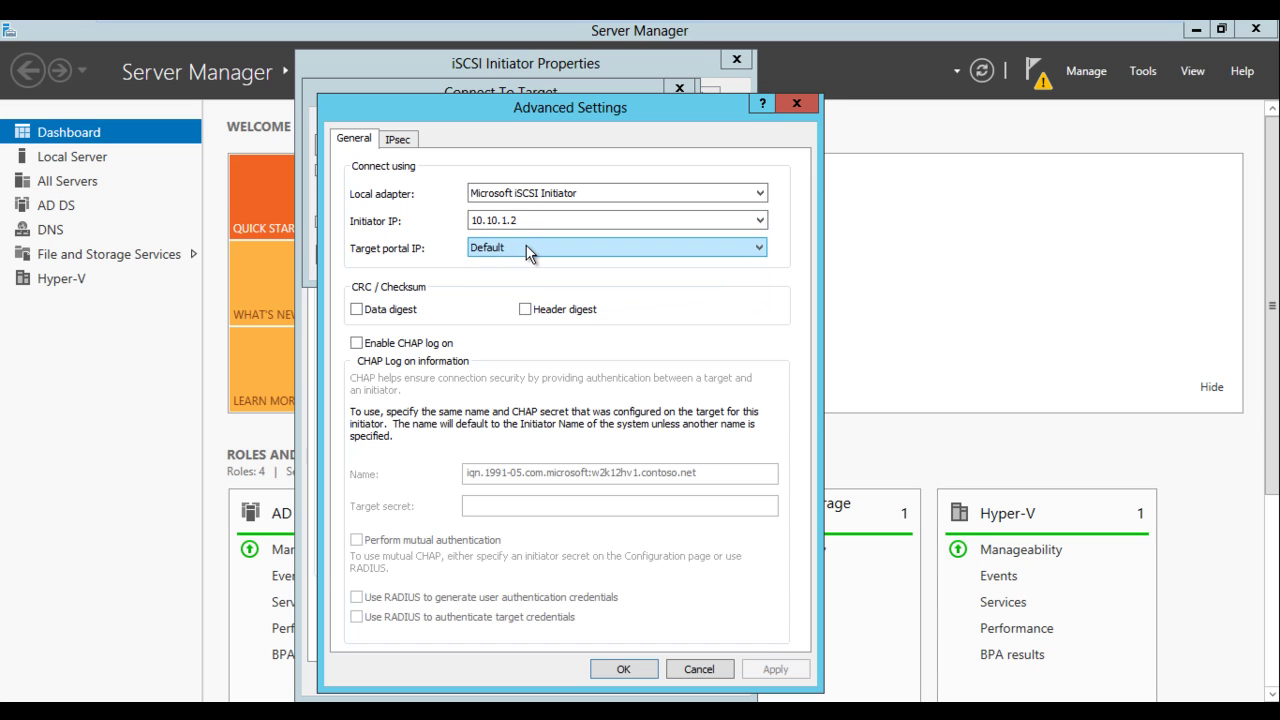
left_click(528, 252)
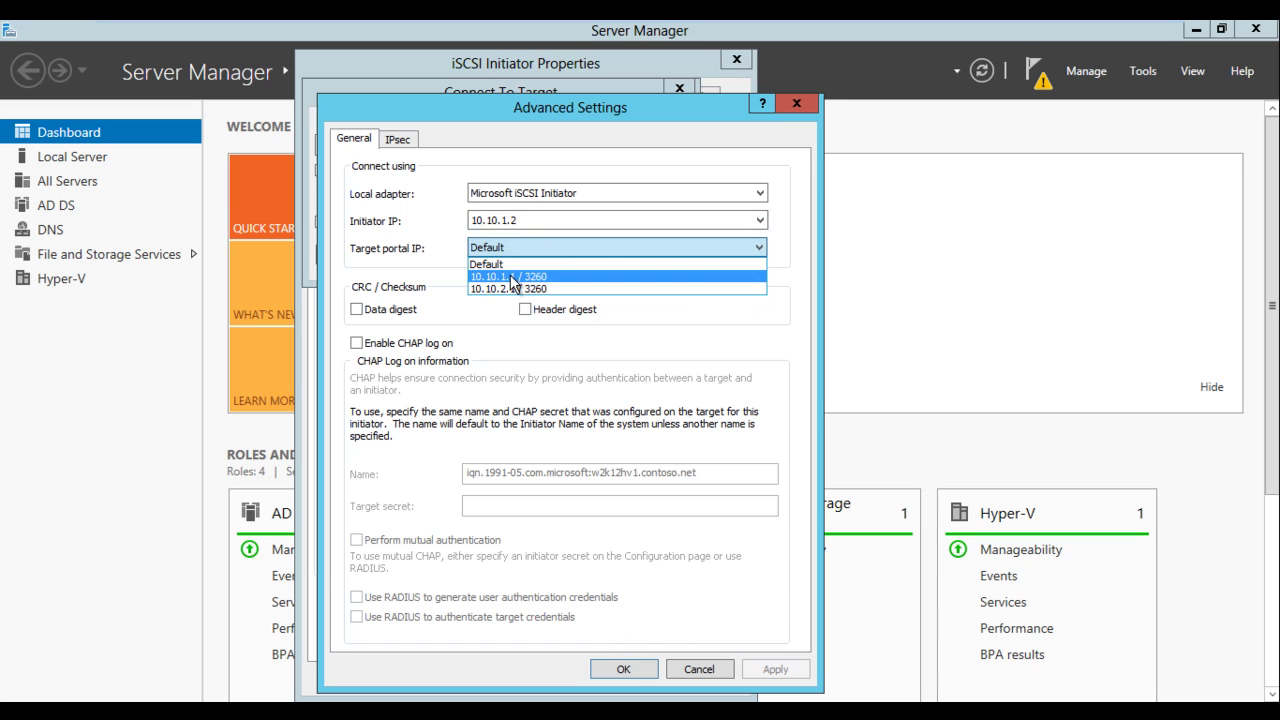
left_click(512, 276)
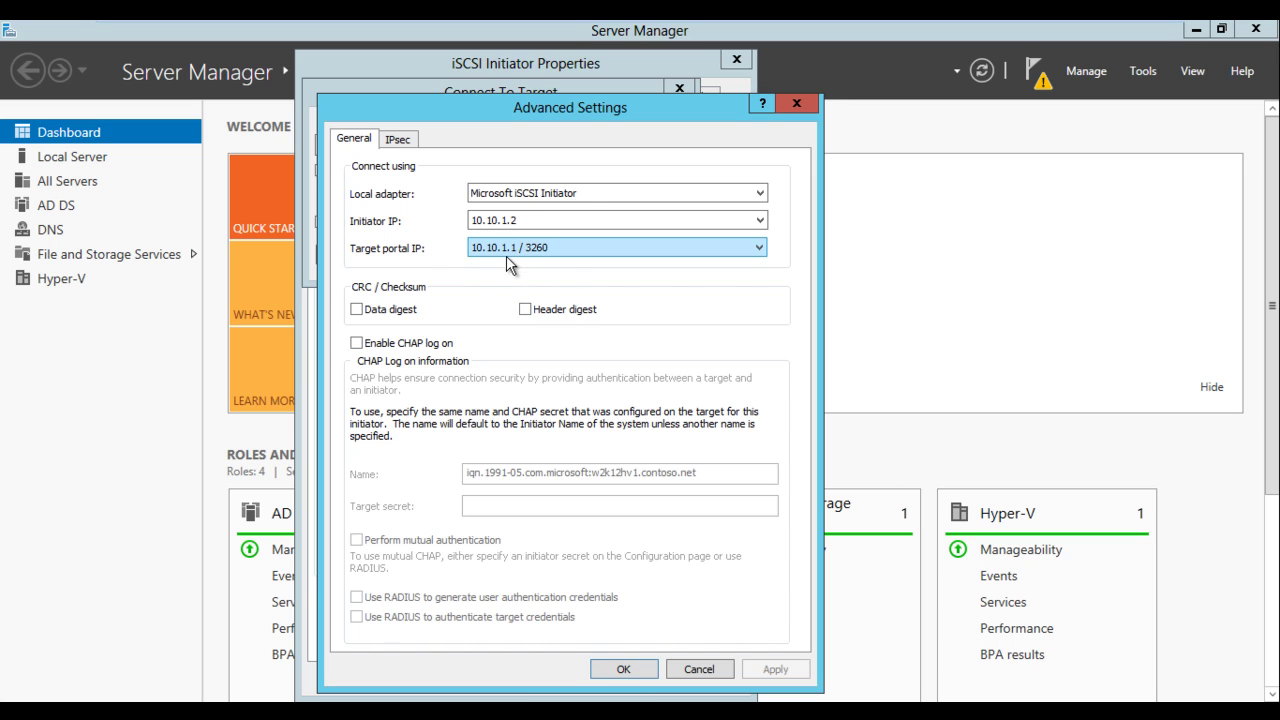
left_click(624, 669)
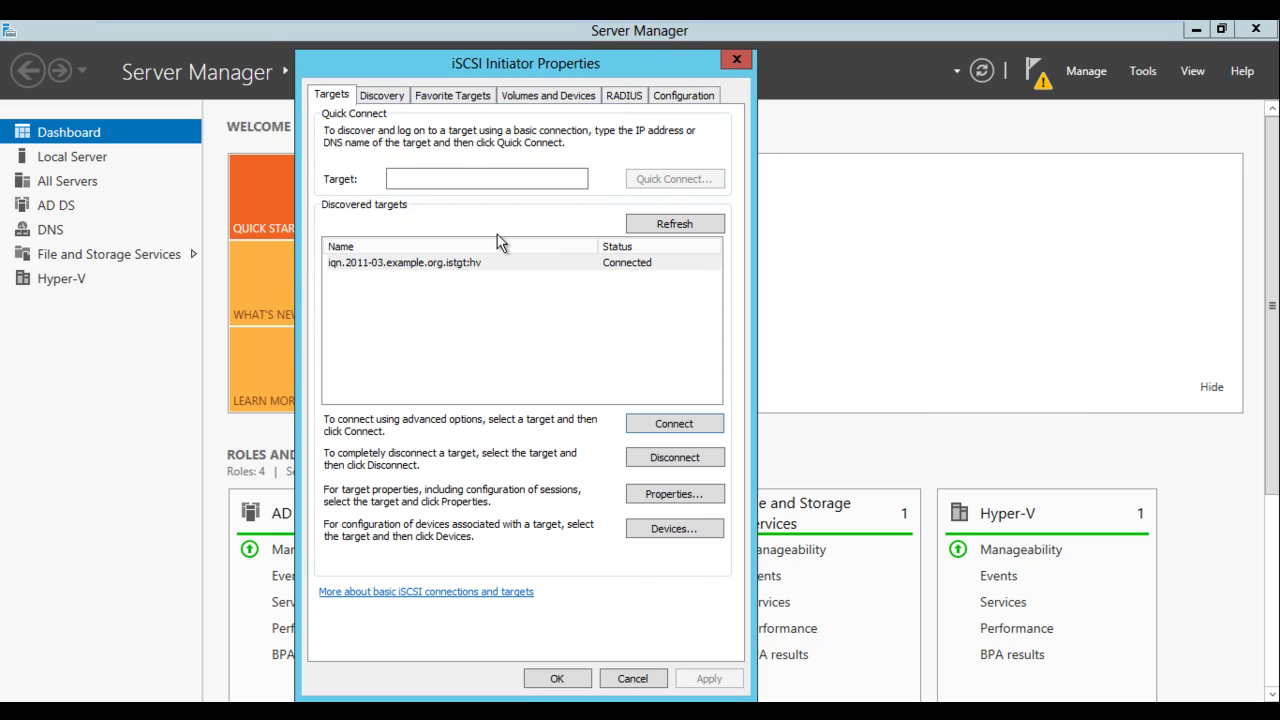
Open the connected target's device list and compare the entries for Disk 1 and Disk 2
left_click(660, 532)
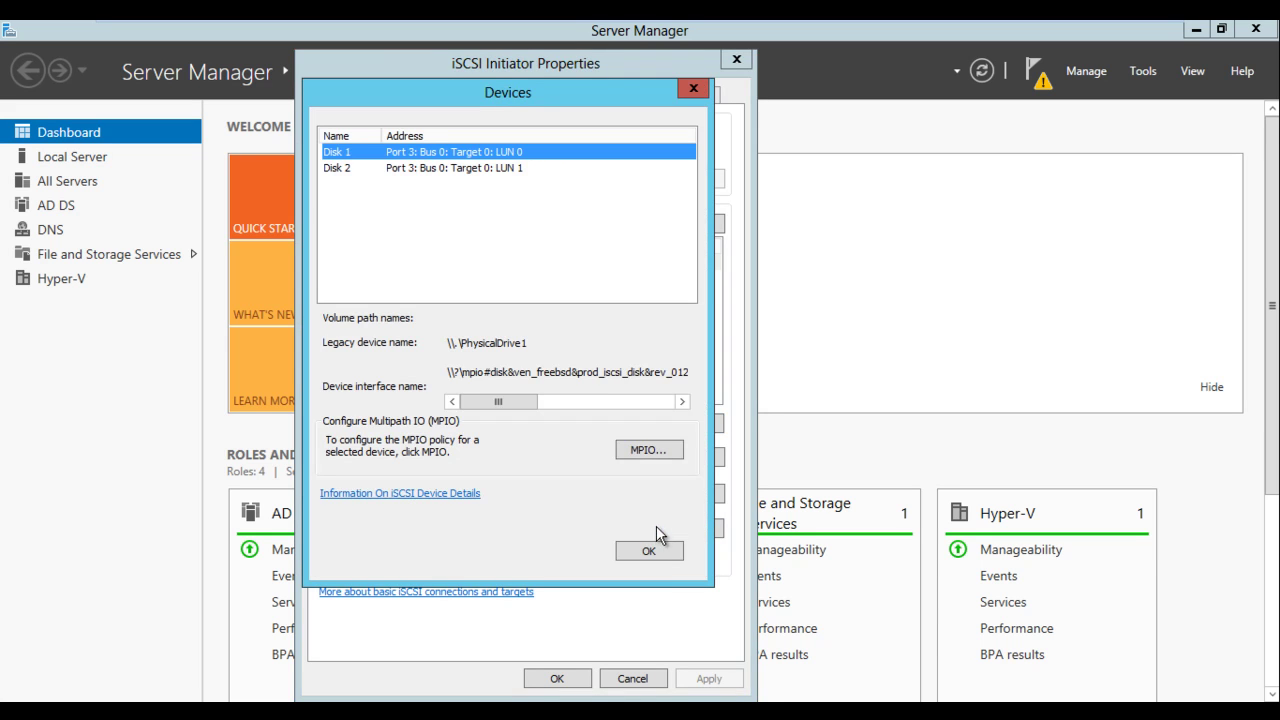
left_click(407, 164)
left_click(407, 155)
left_click(410, 166)
left_click(415, 154)
left_click(418, 167)
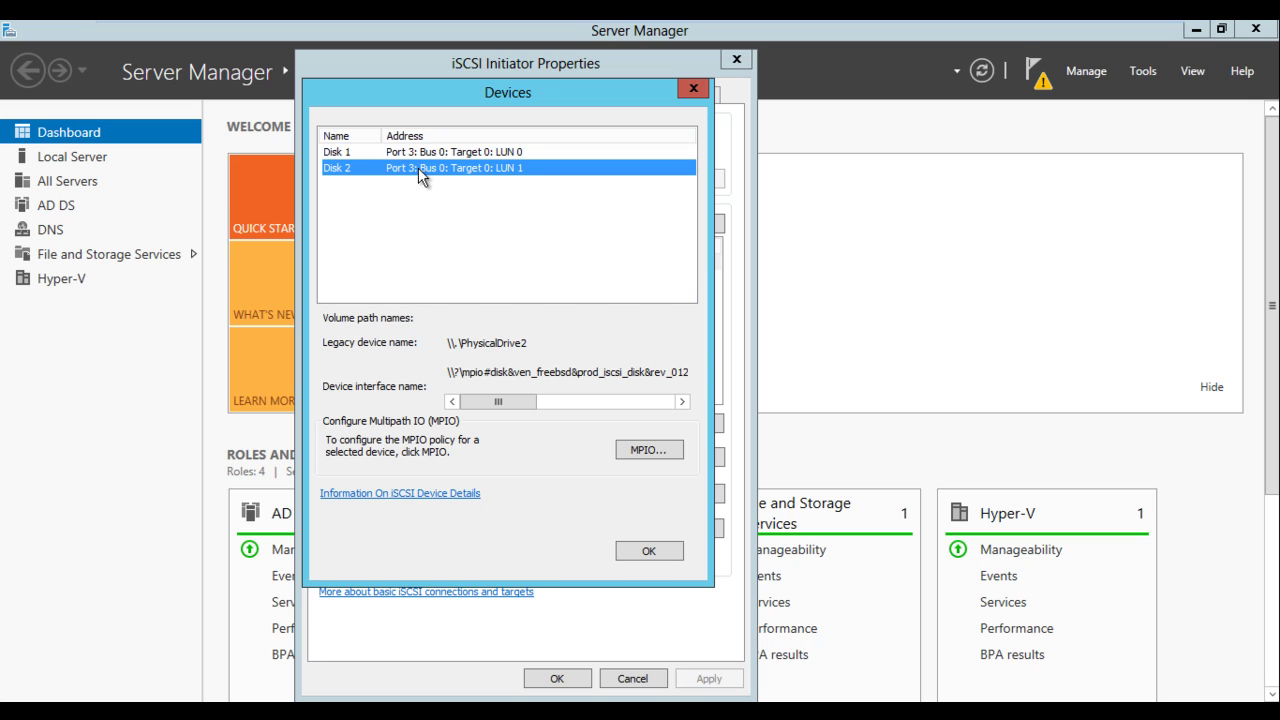
Open the MPIO details for Disk 1 and examine the status and type of its path
left_click(425, 156)
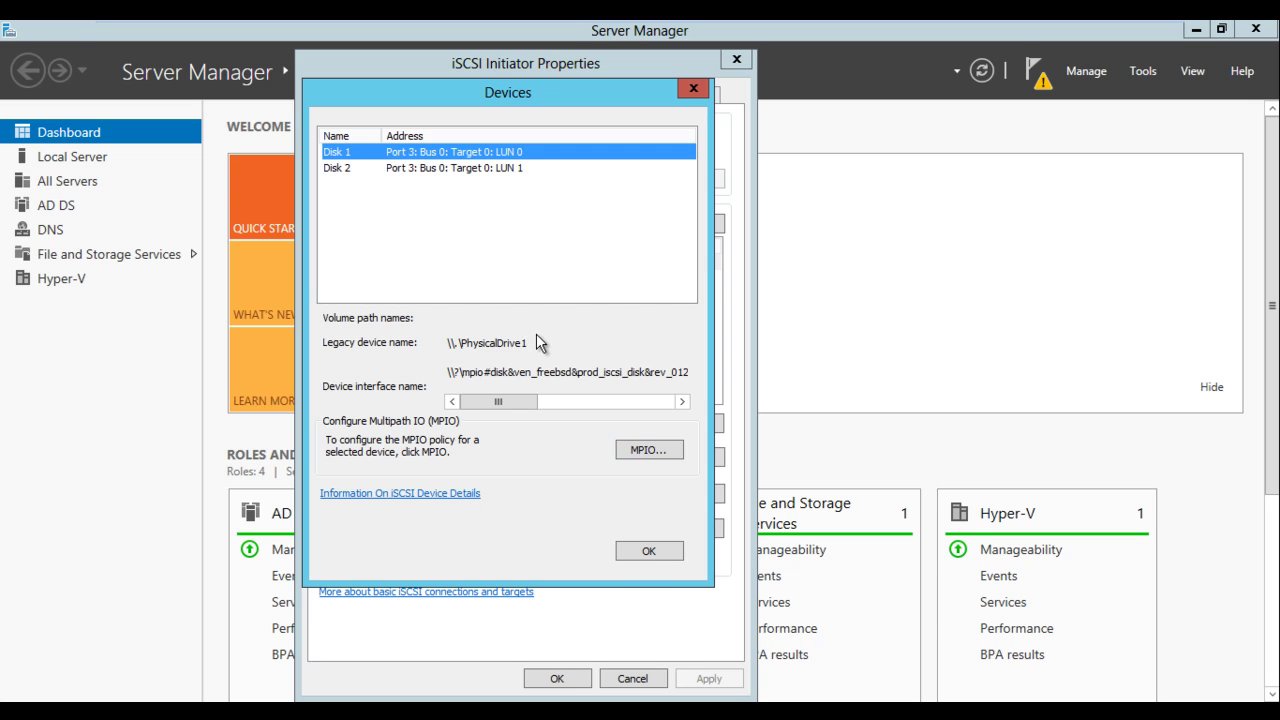
left_click(658, 452)
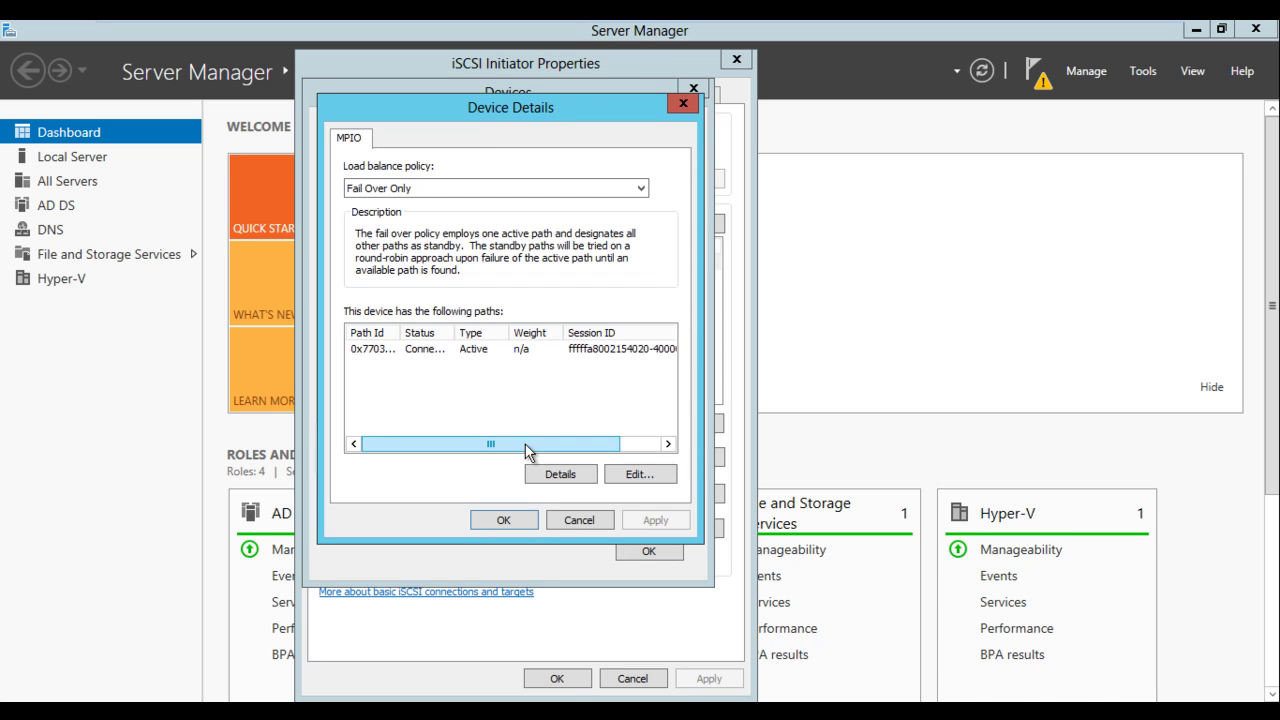
left_click(420, 352)
left_click_drag(497, 453, 451, 443)
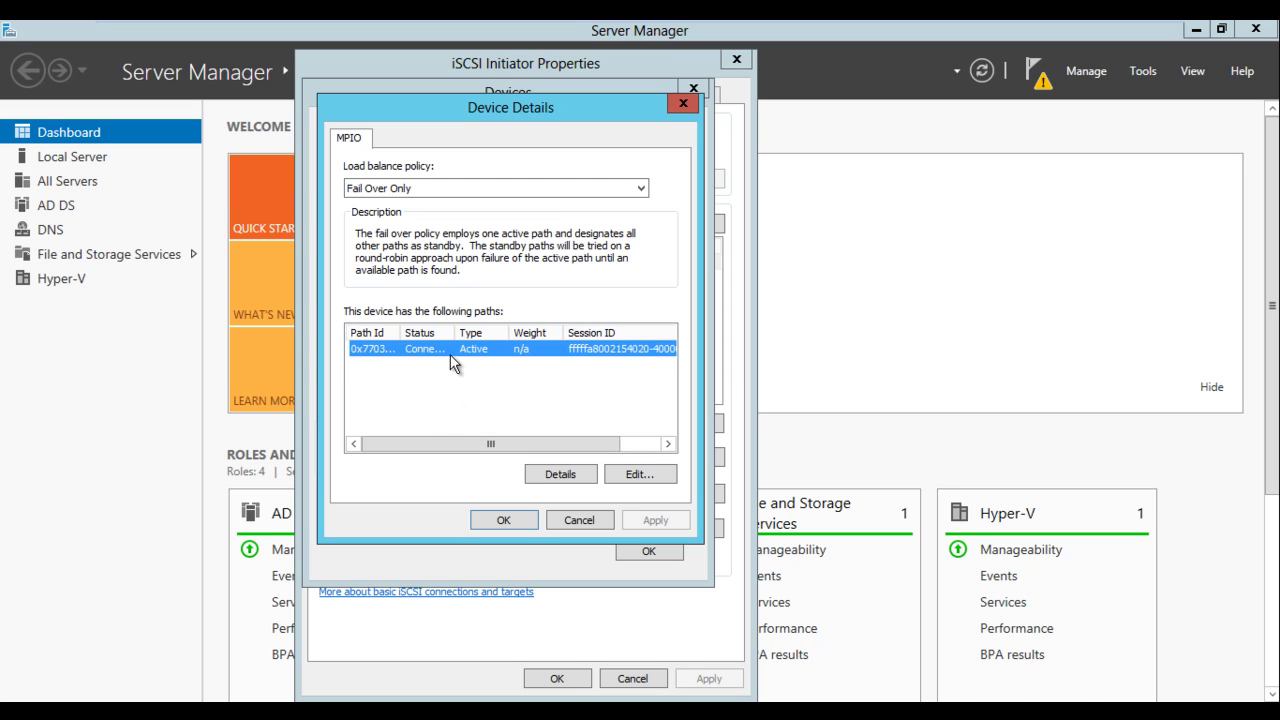
left_click_drag(455, 332, 506, 332)
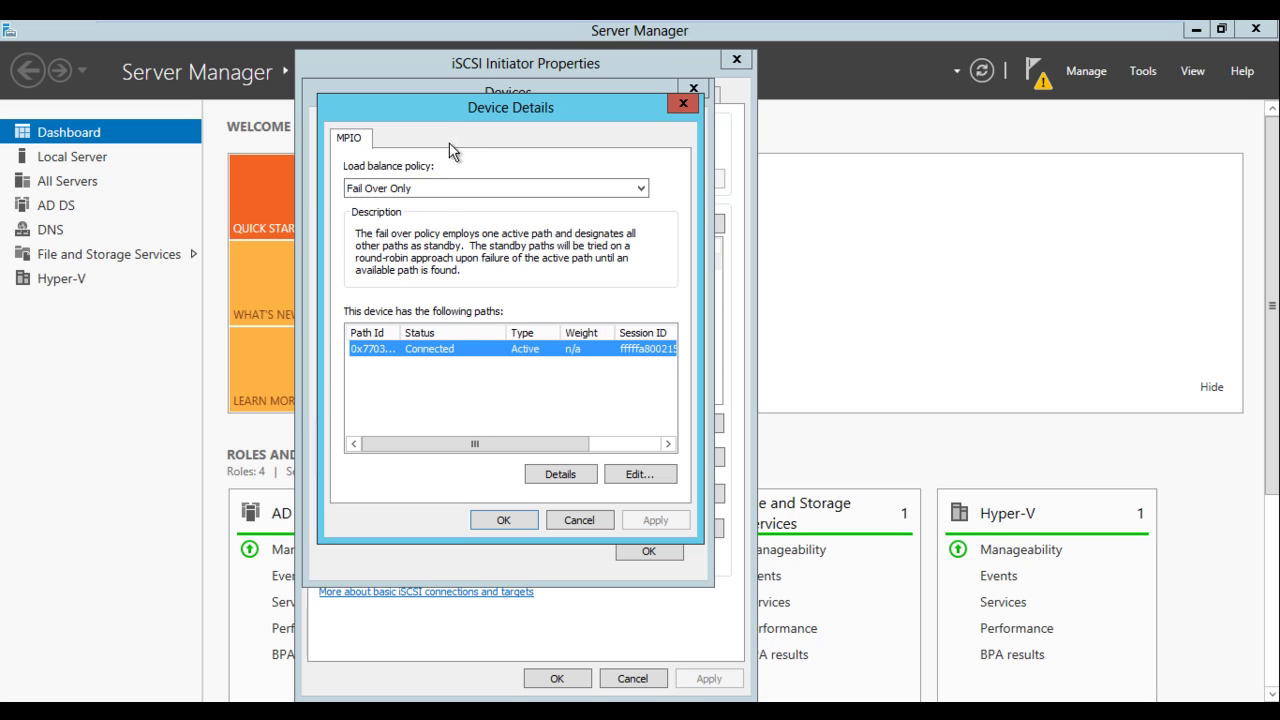
Try Round Robin as Disk 1's load balance policy, set it back to Fail Over Only and accept the device settings
left_click(433, 187)
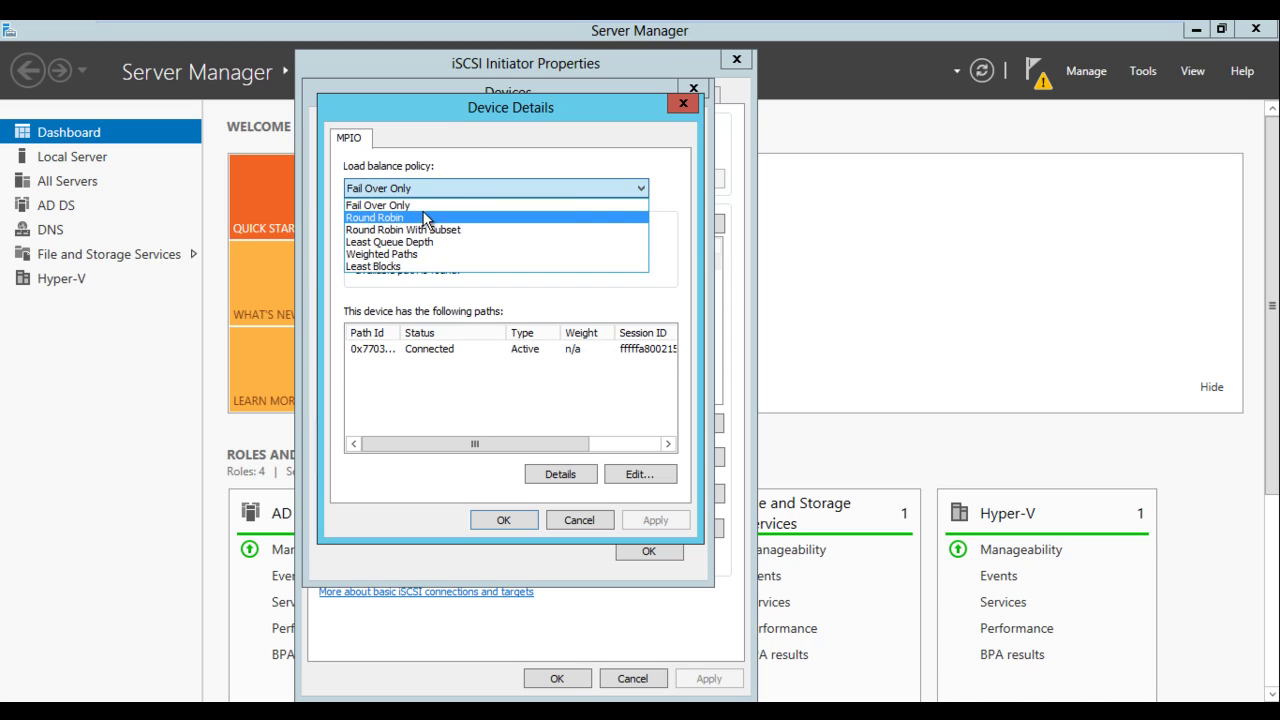
left_click(424, 218)
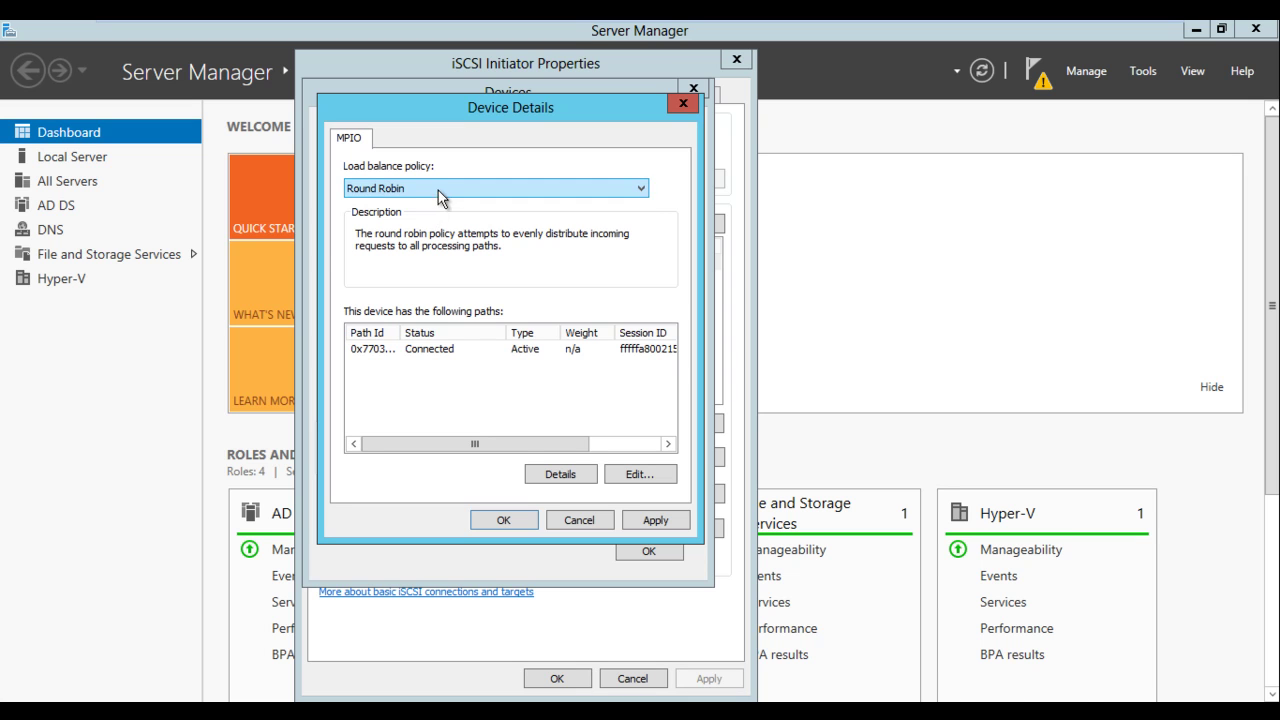
left_click(443, 189)
left_click(436, 205)
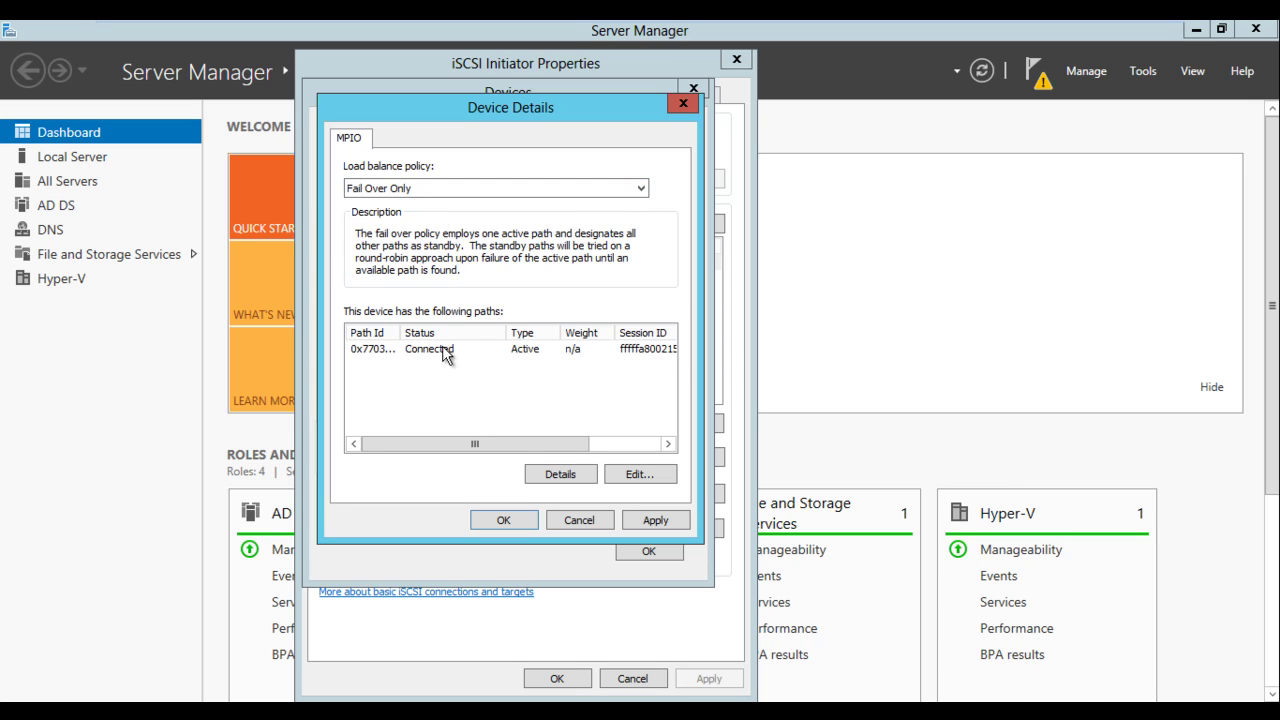
left_click(506, 520)
left_click(650, 552)
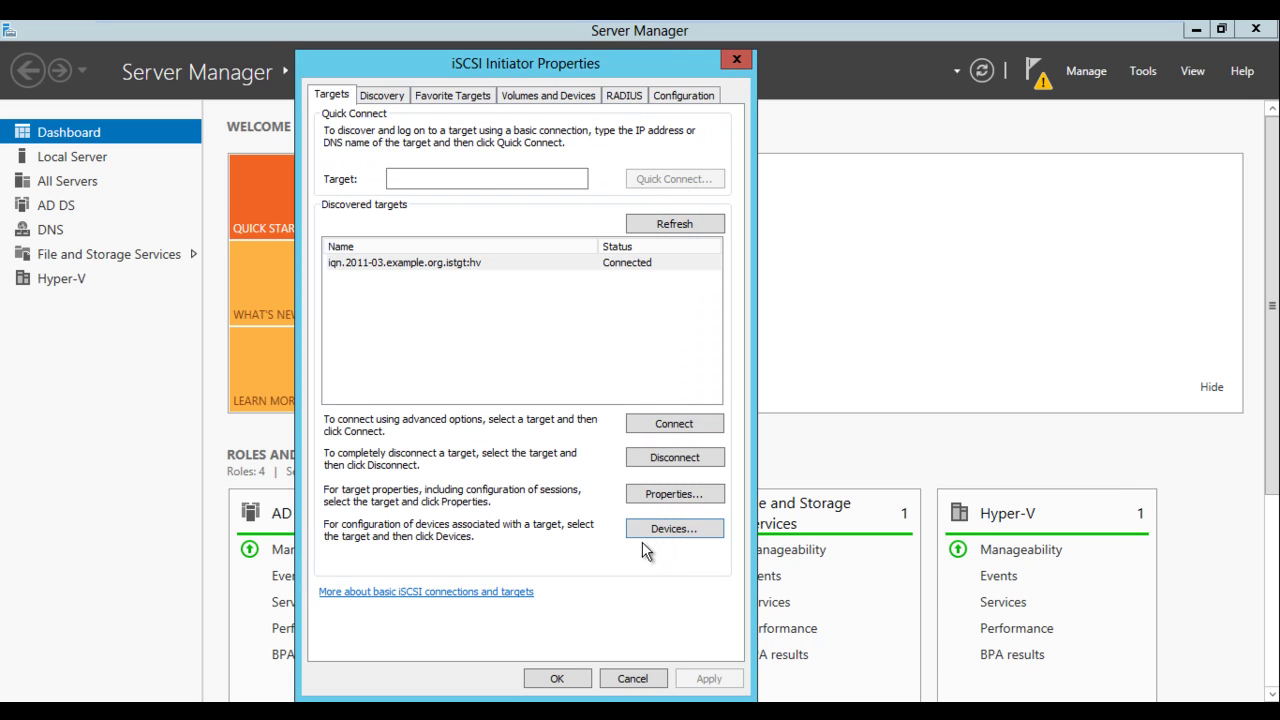
Start adding another session in the properties of target iqn.2011-03.example.org.istgt:hv with multi-path enabled
left_click(383, 96)
left_click(343, 95)
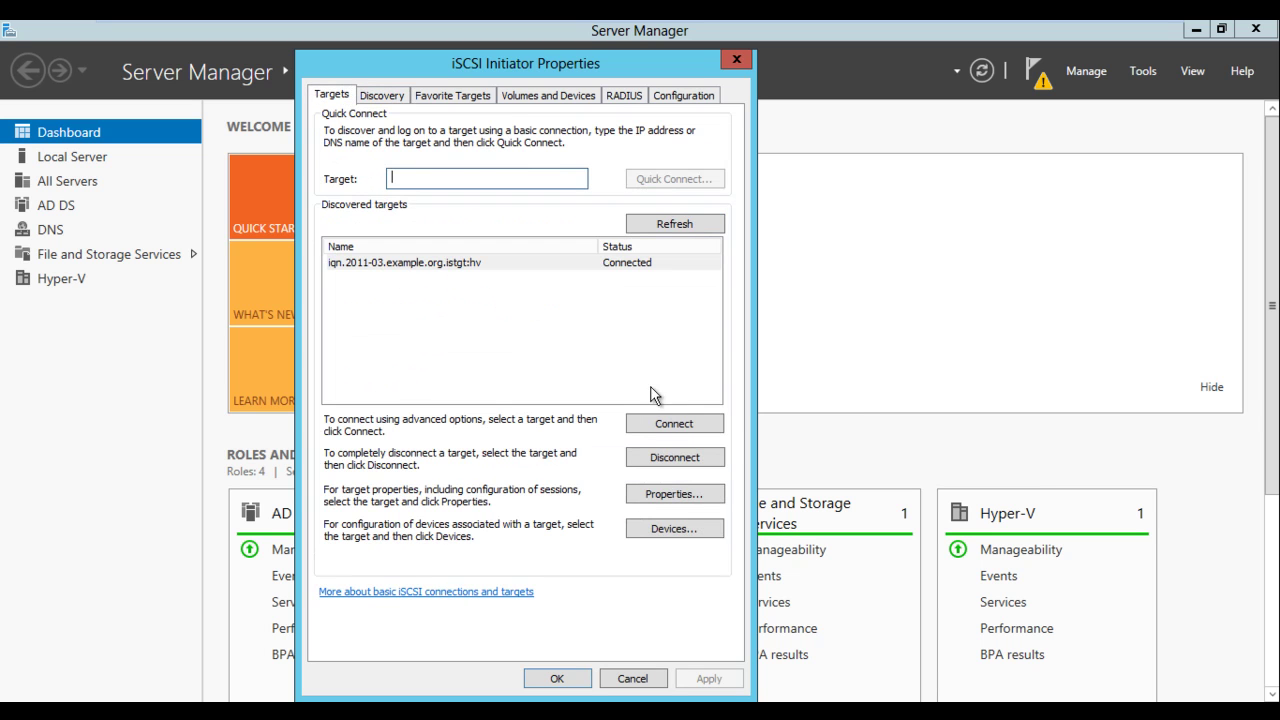
left_click(668, 494)
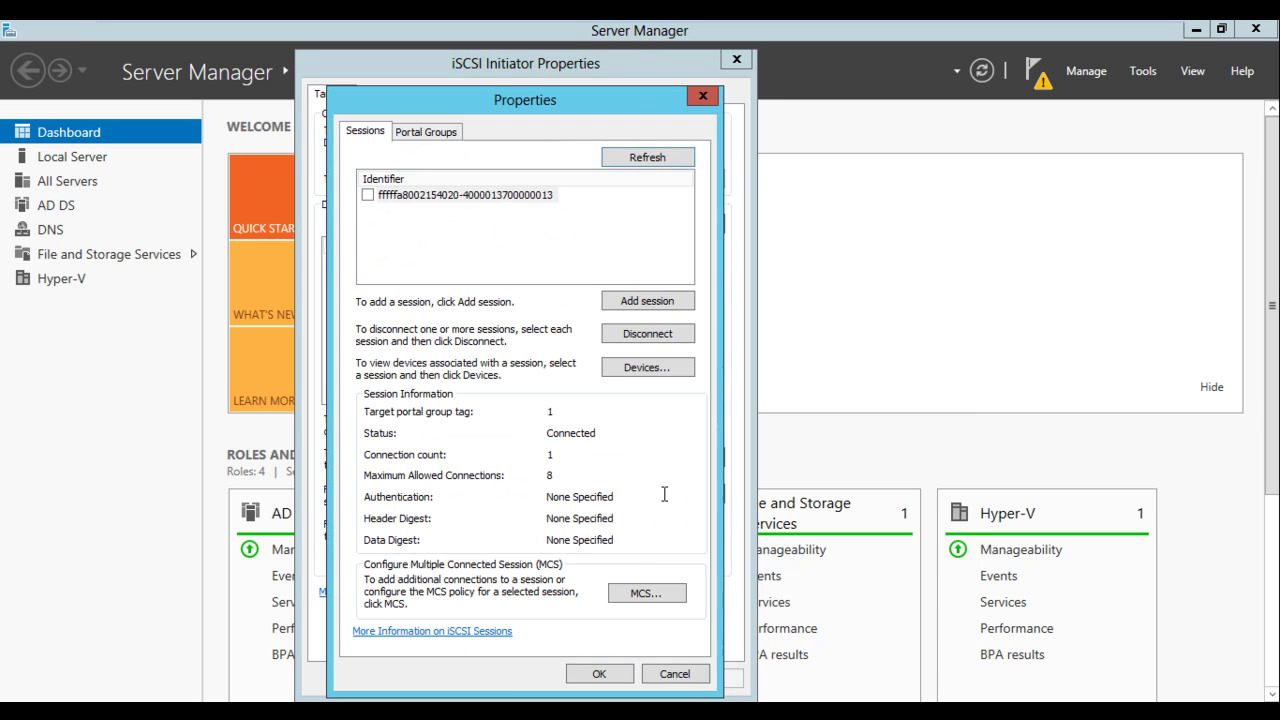
left_click(414, 199)
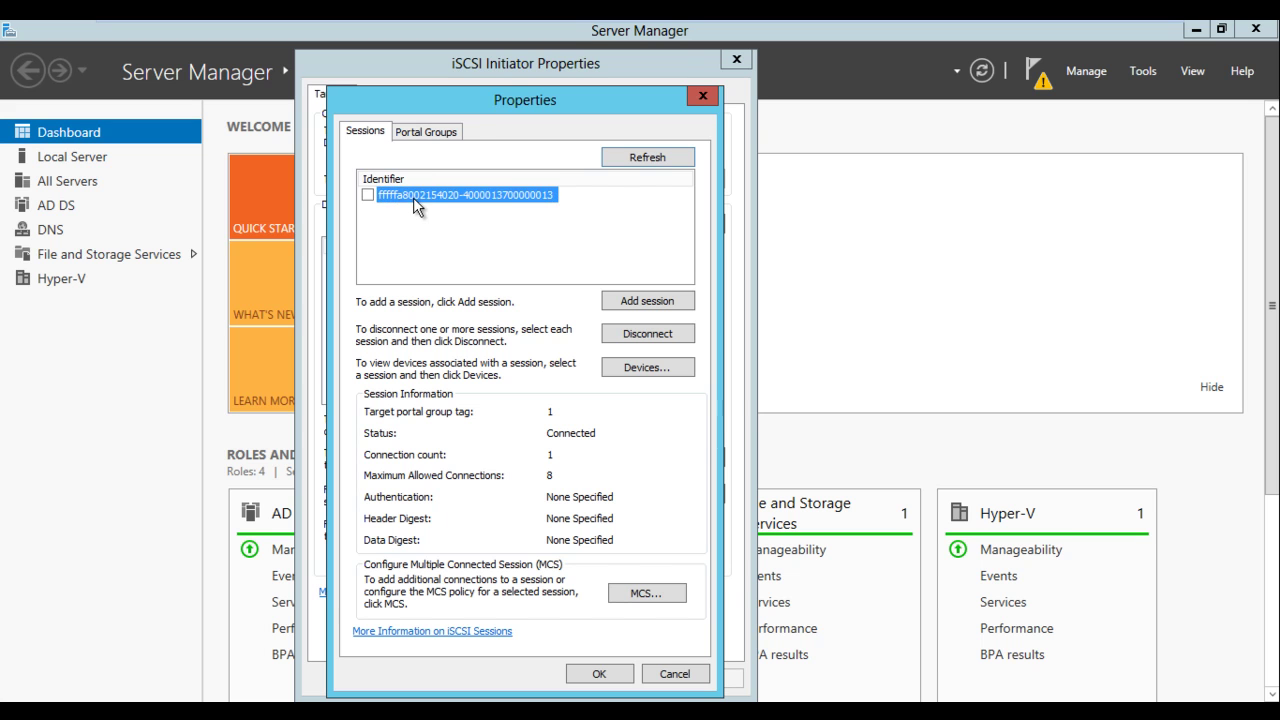
left_click(638, 300)
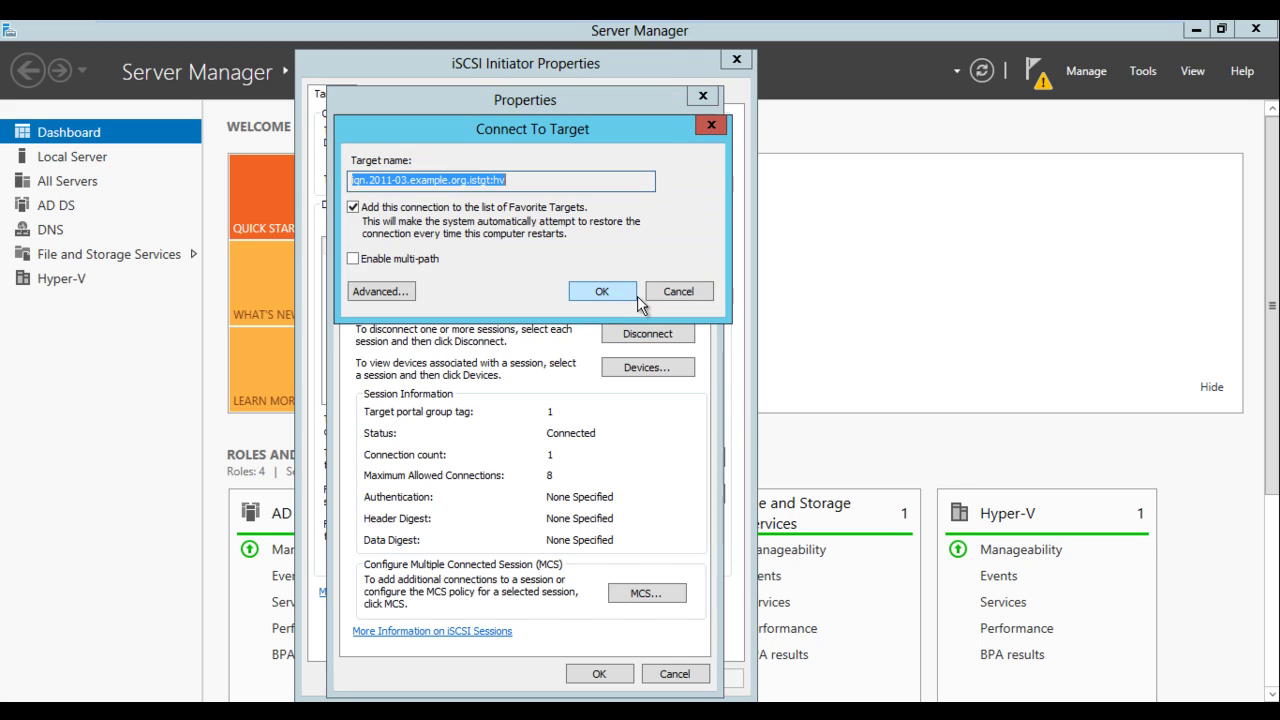
left_click(353, 260)
Connect the additional session through the Microsoft iSCSI Initiator adapter with initiator IP 10.10.2.2 and target portal 10.10.2.1 / 3260
left_click(390, 292)
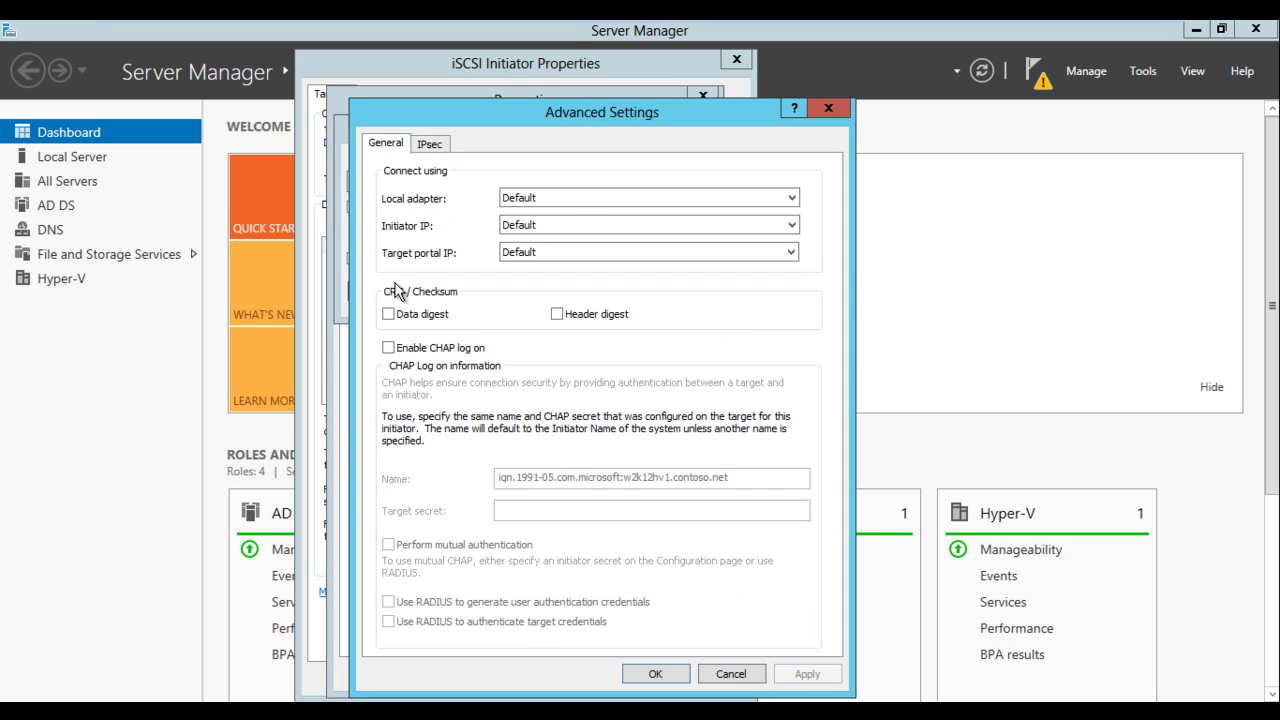
left_click(581, 198)
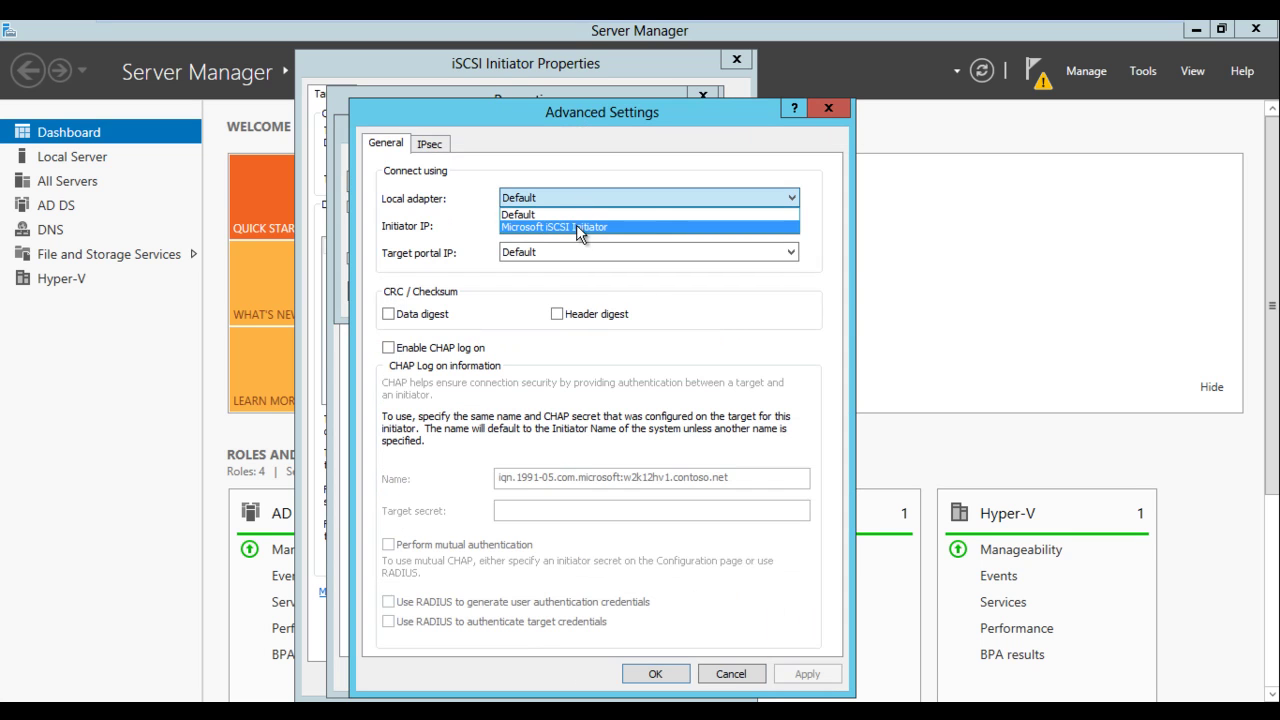
left_click(577, 229)
left_click(575, 227)
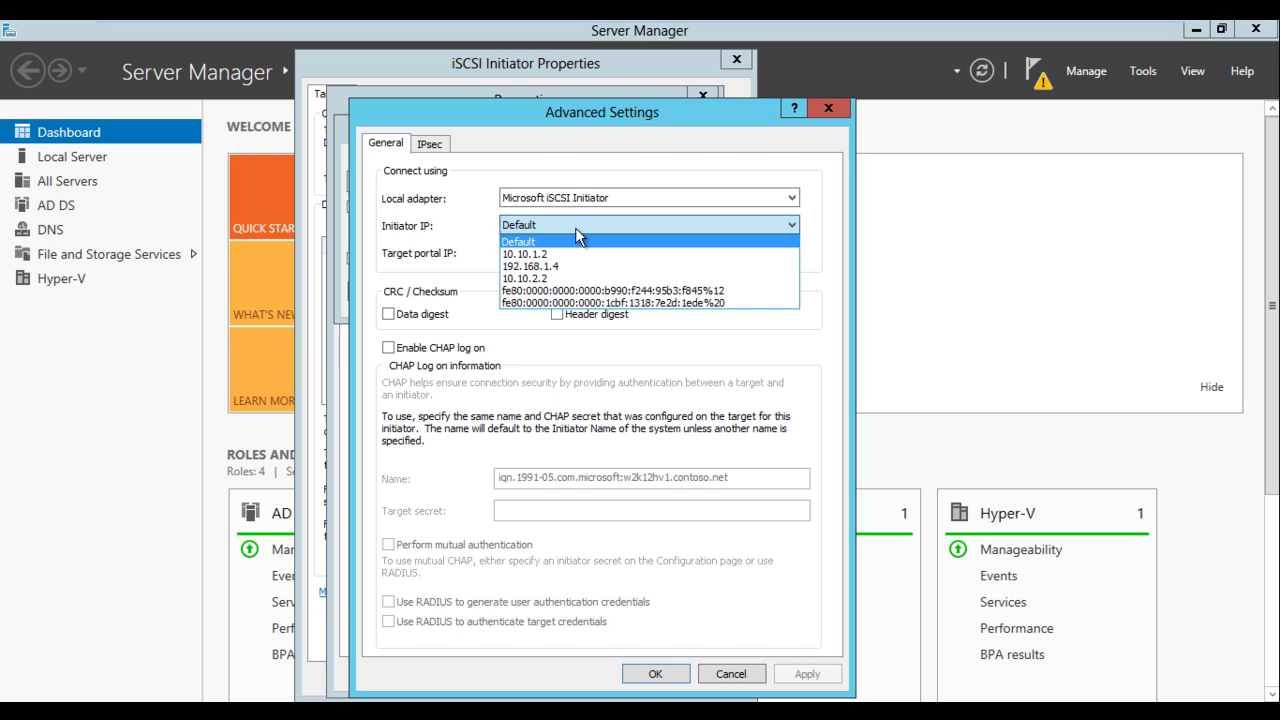
left_click(542, 280)
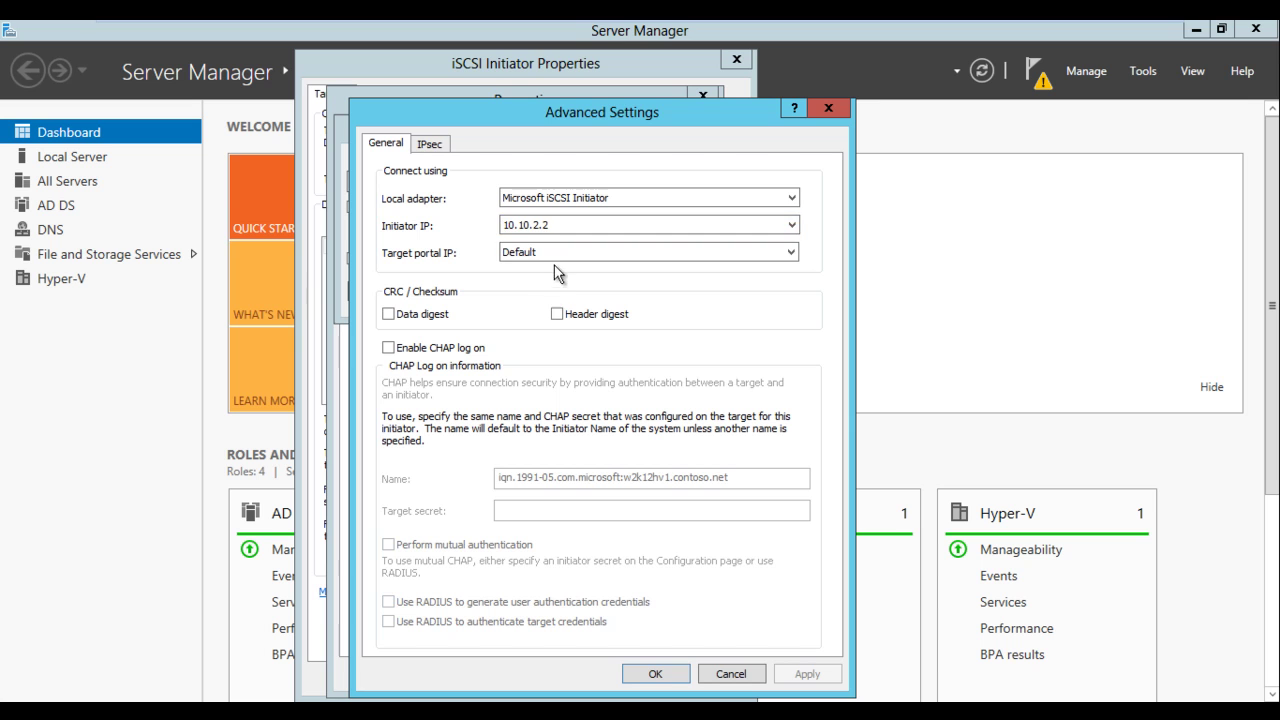
left_click(562, 254)
left_click(556, 294)
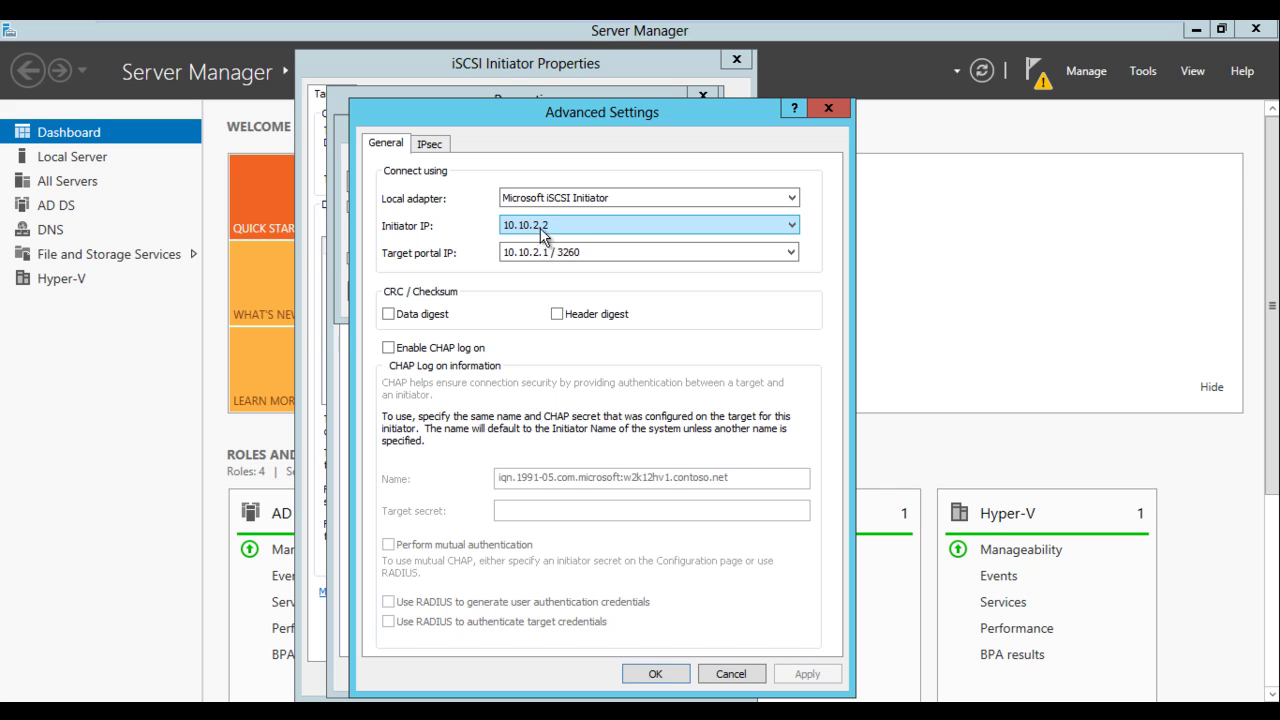
left_click(656, 675)
left_click(601, 288)
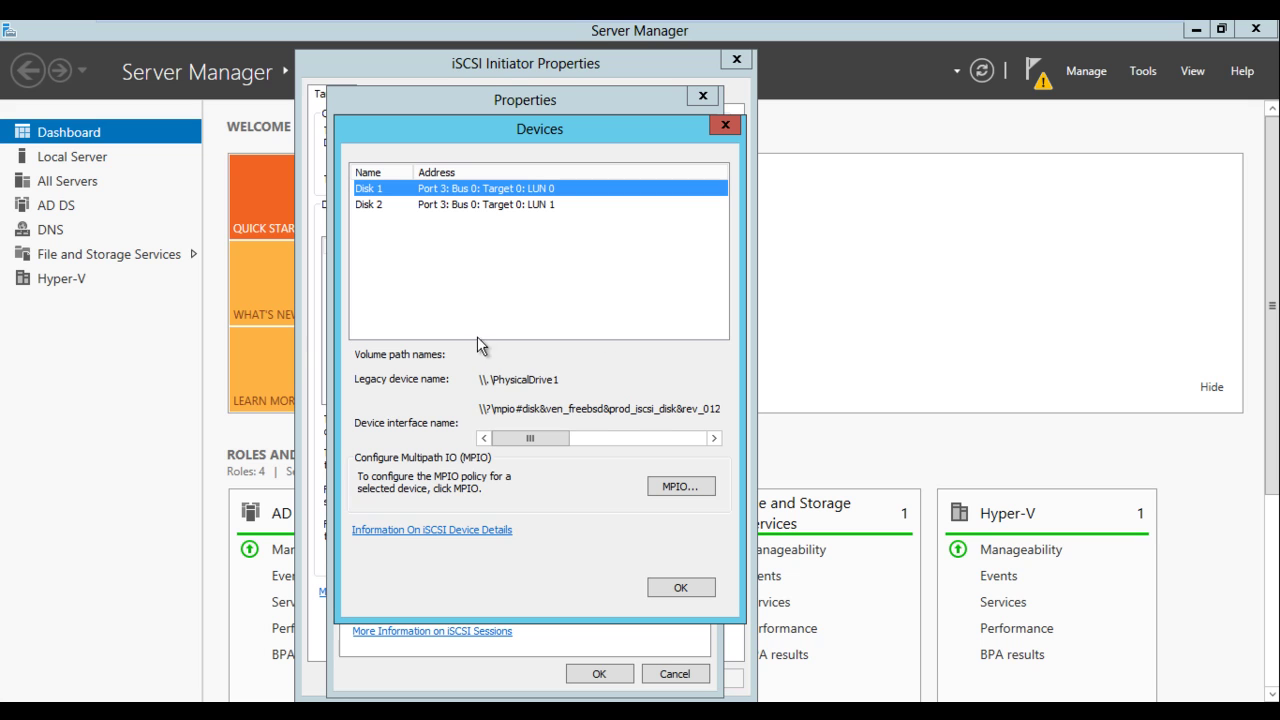
Open Disk 1's MPIO details from the session's devices and examine the standby path's source and target portals
left_click(682, 490)
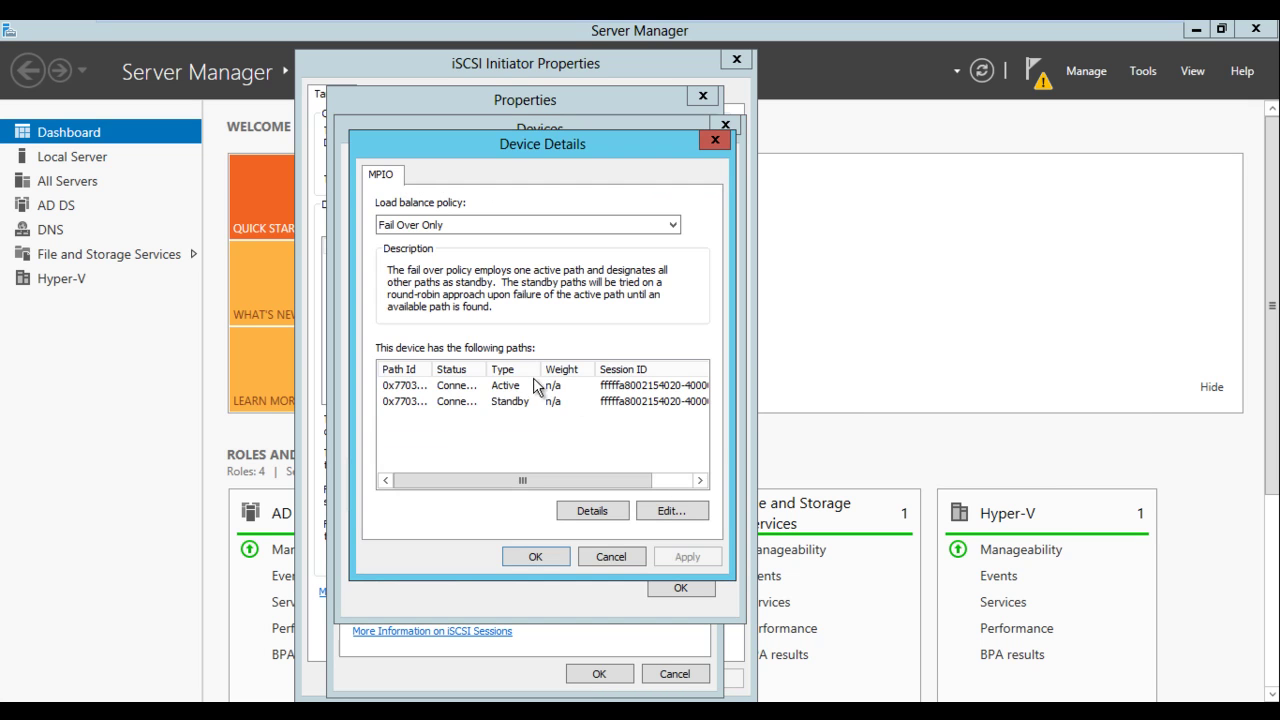
left_click_drag(542, 374, 586, 374)
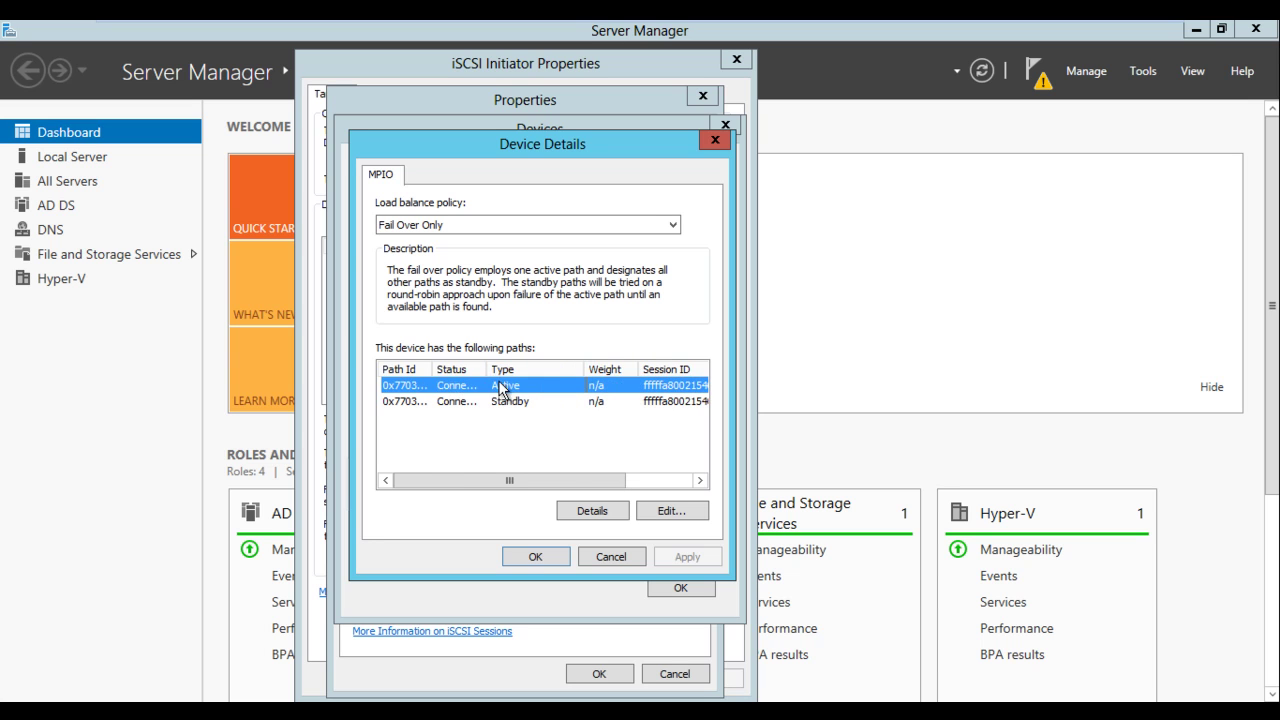
left_click_drag(490, 374, 552, 374)
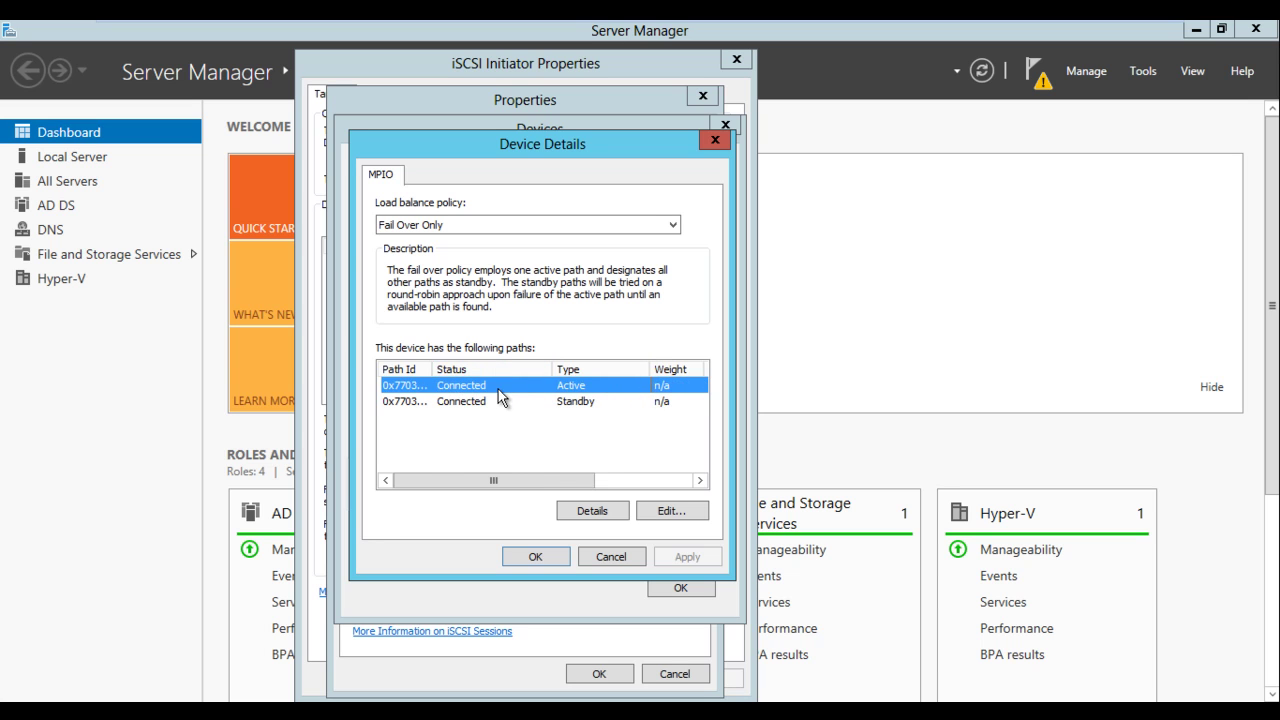
left_click(478, 403)
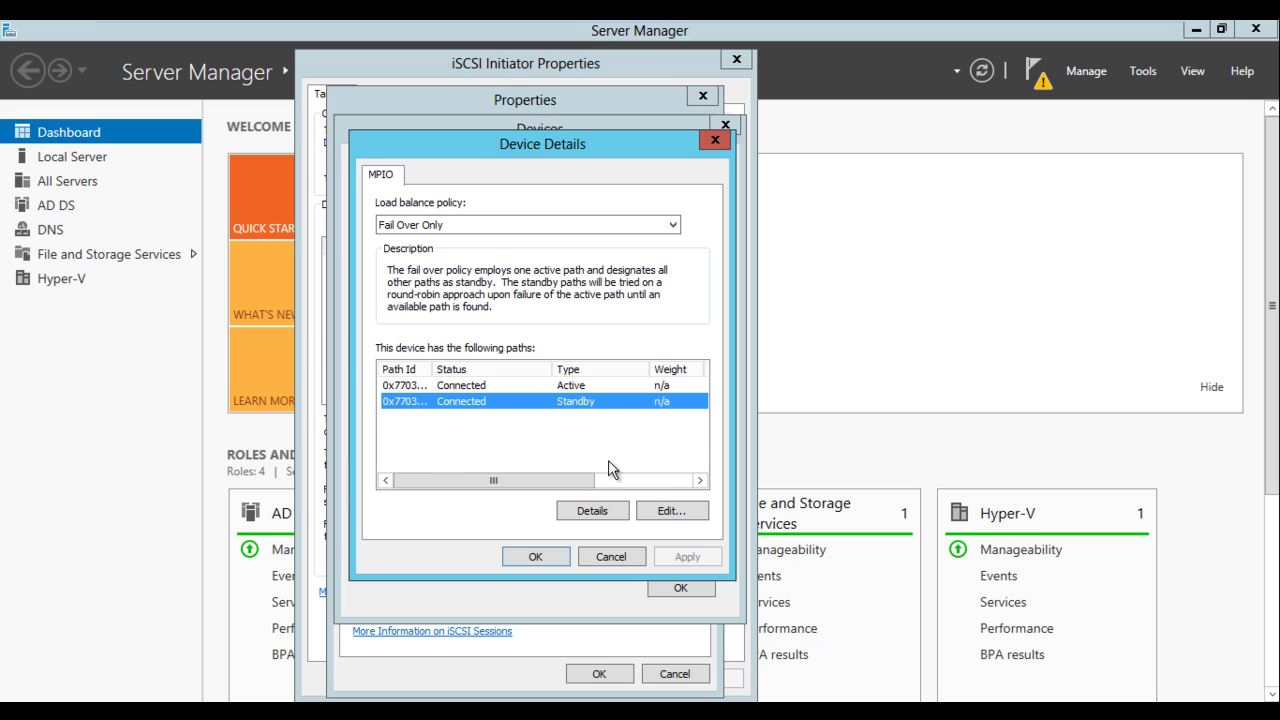
left_click(602, 510)
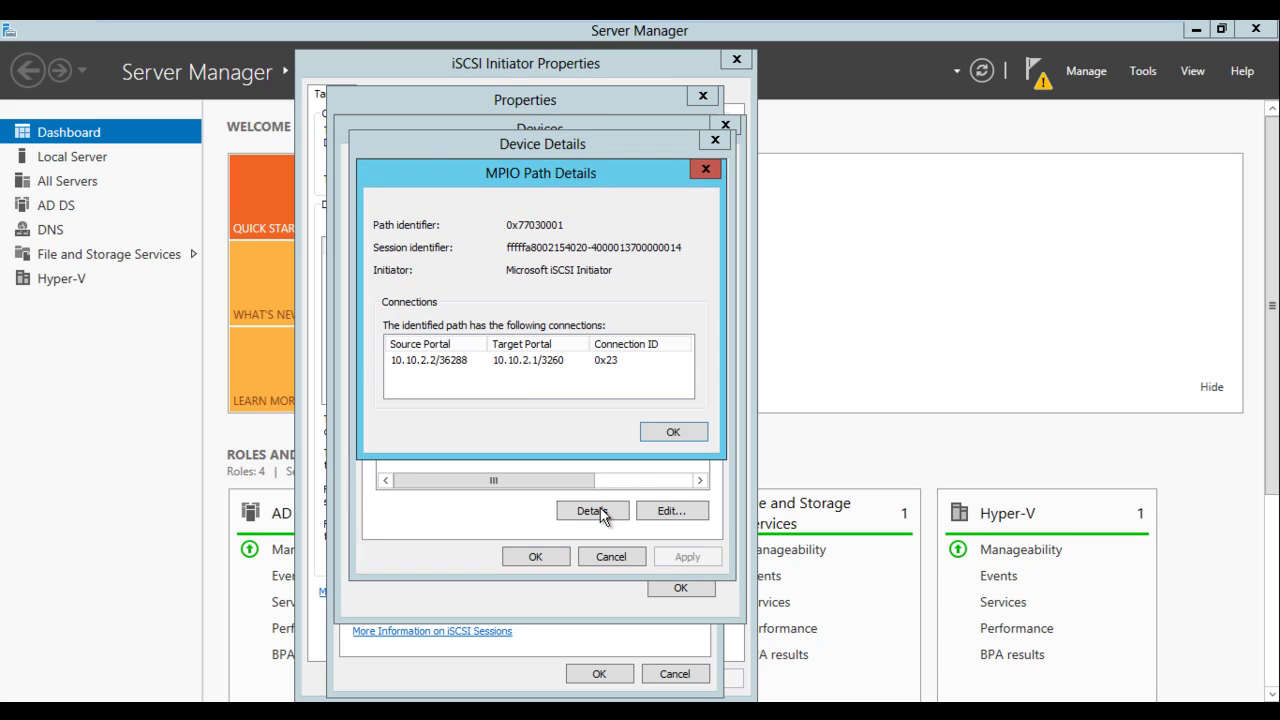
left_click(526, 364)
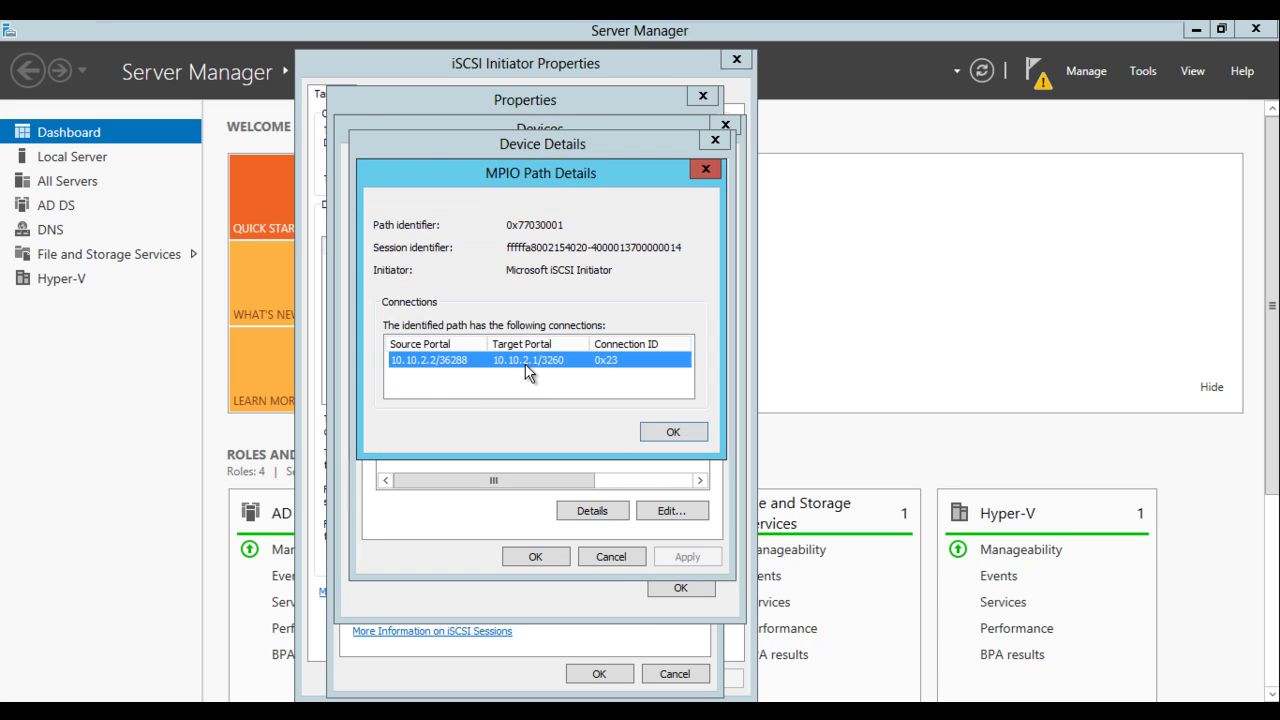
left_click(670, 432)
Examine the connection details of Disk 1's active path, including its source and target portals
left_click(466, 388)
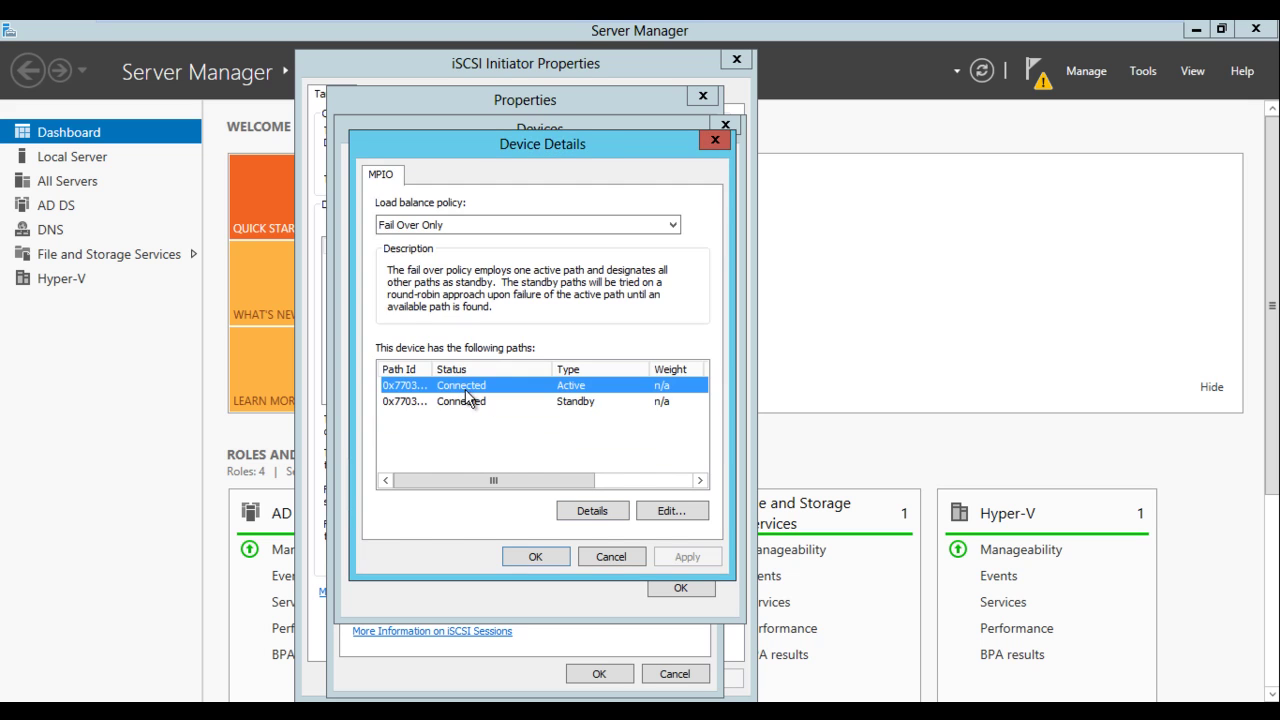
left_click(591, 511)
left_click(460, 361)
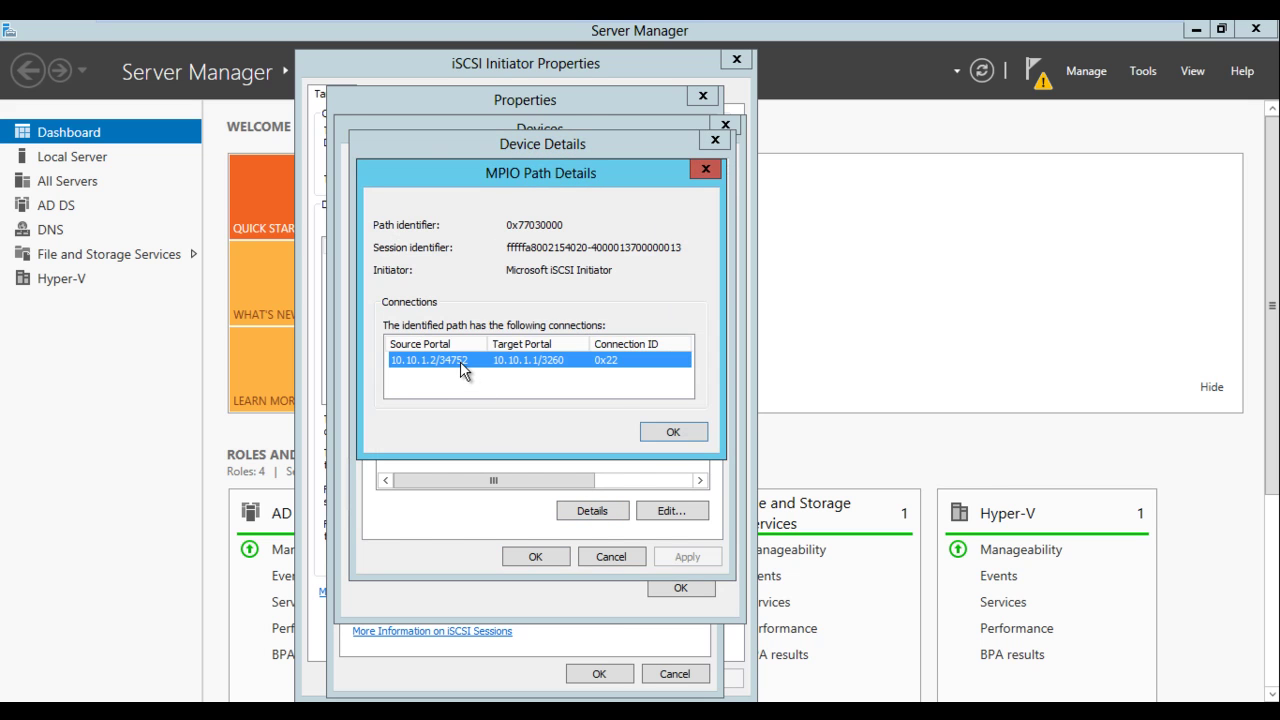
left_click(664, 434)
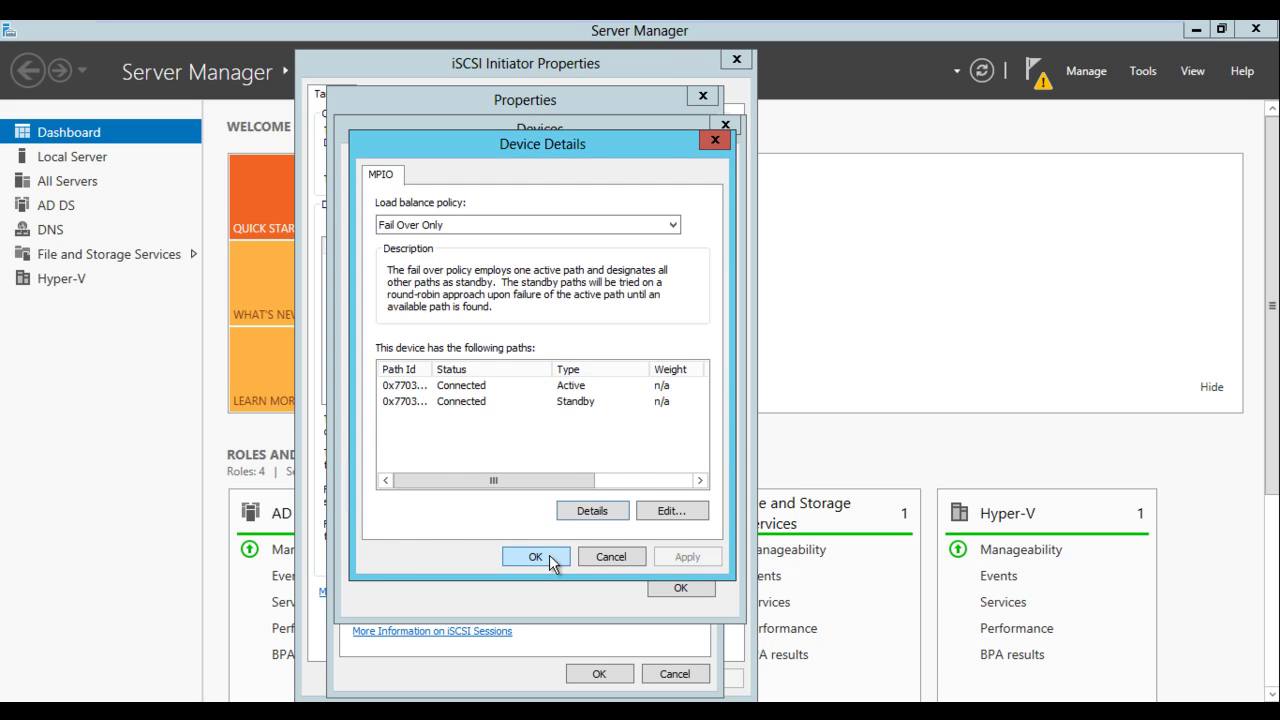
Accept and close Disk 1's details, the device list, the target properties and the iSCSI Initiator
left_click(548, 557)
left_click(675, 585)
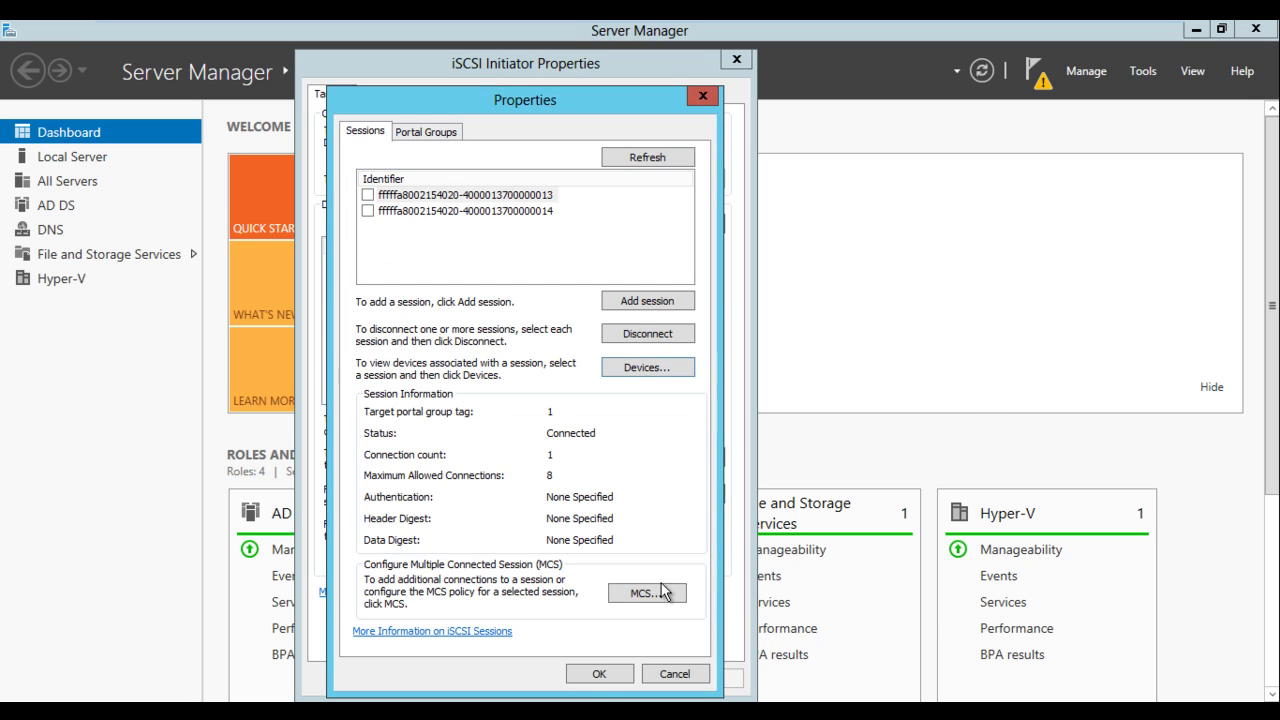
left_click(590, 677)
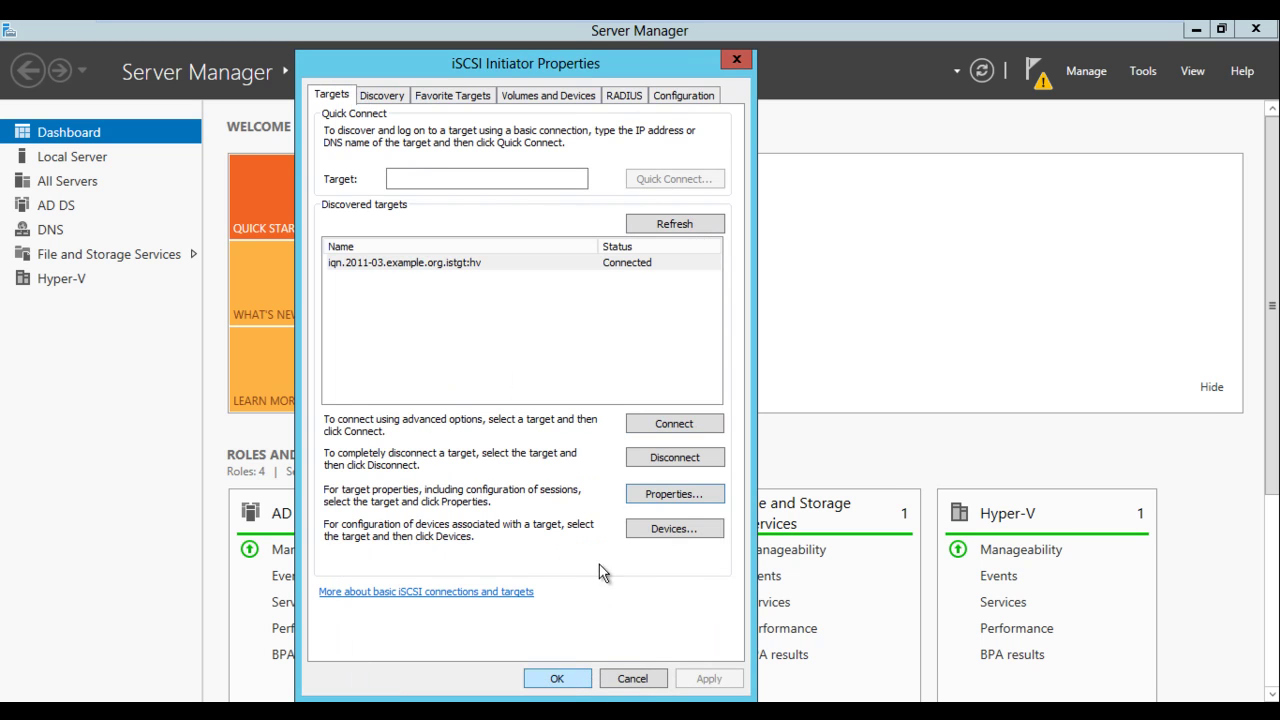
left_click(557, 679)
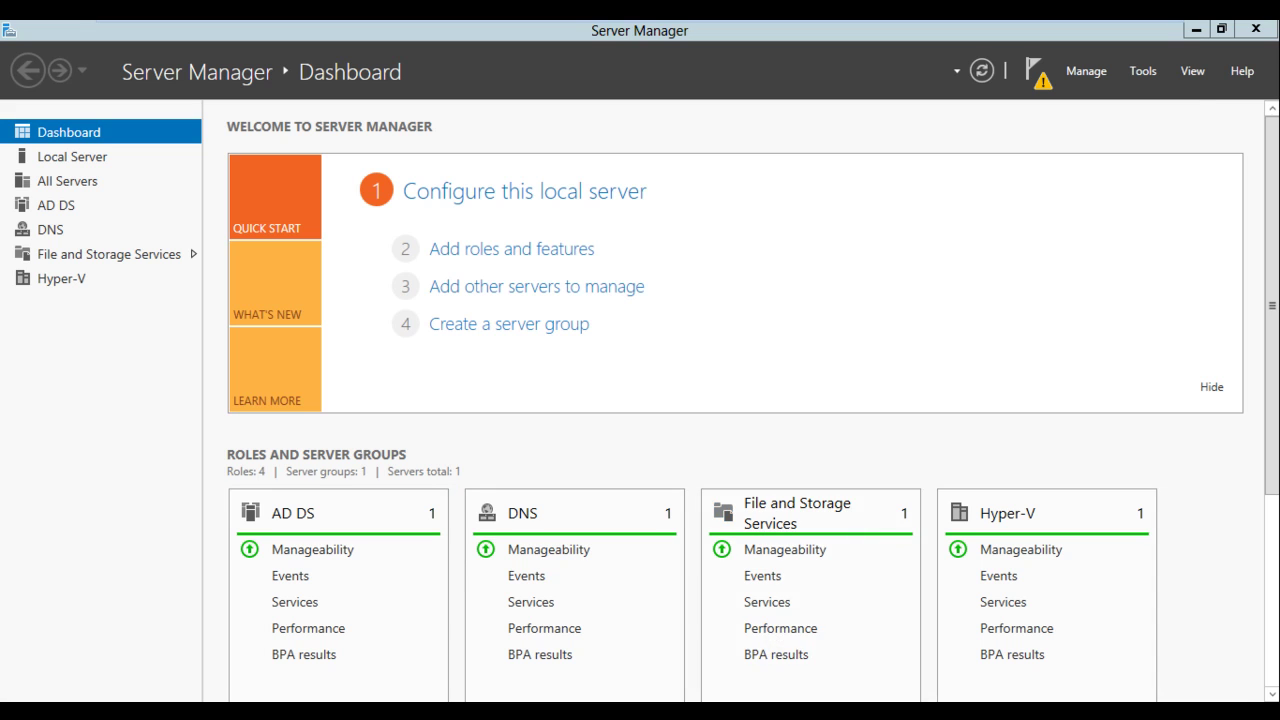
Reopen the iSCSI Initiator and show its list of favorite targets
key("super")
type("is")
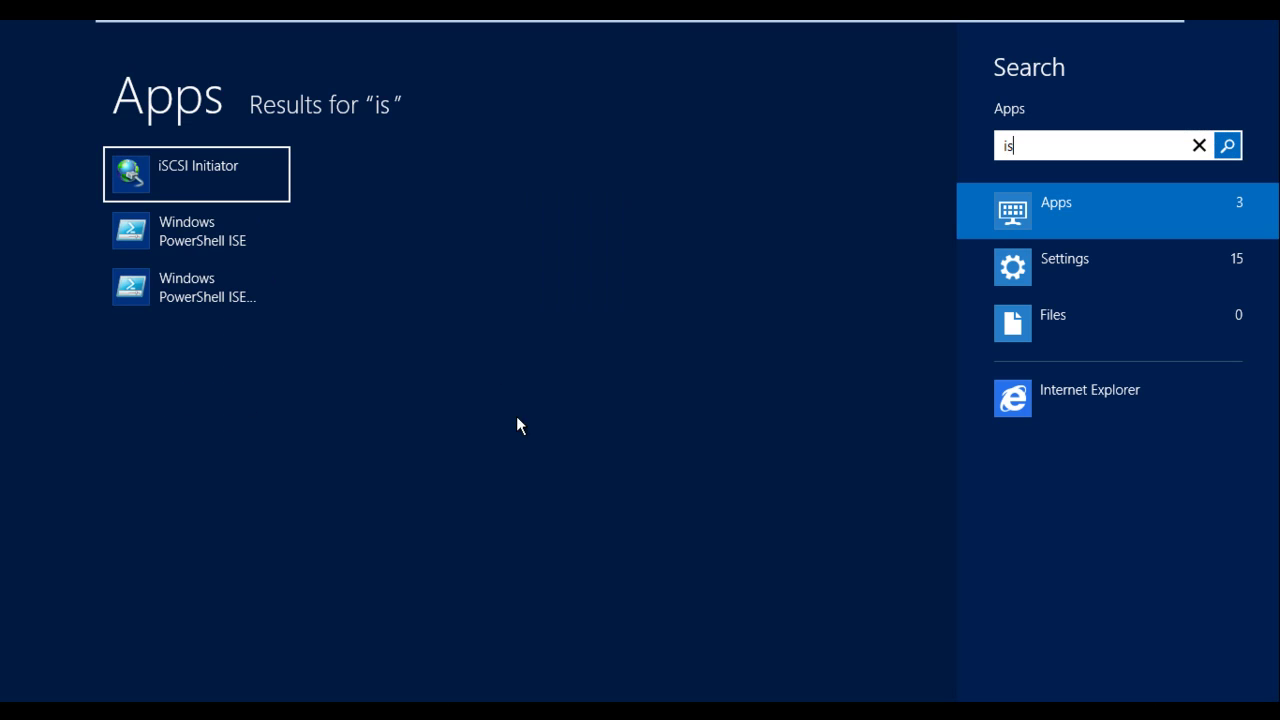
key("Return")
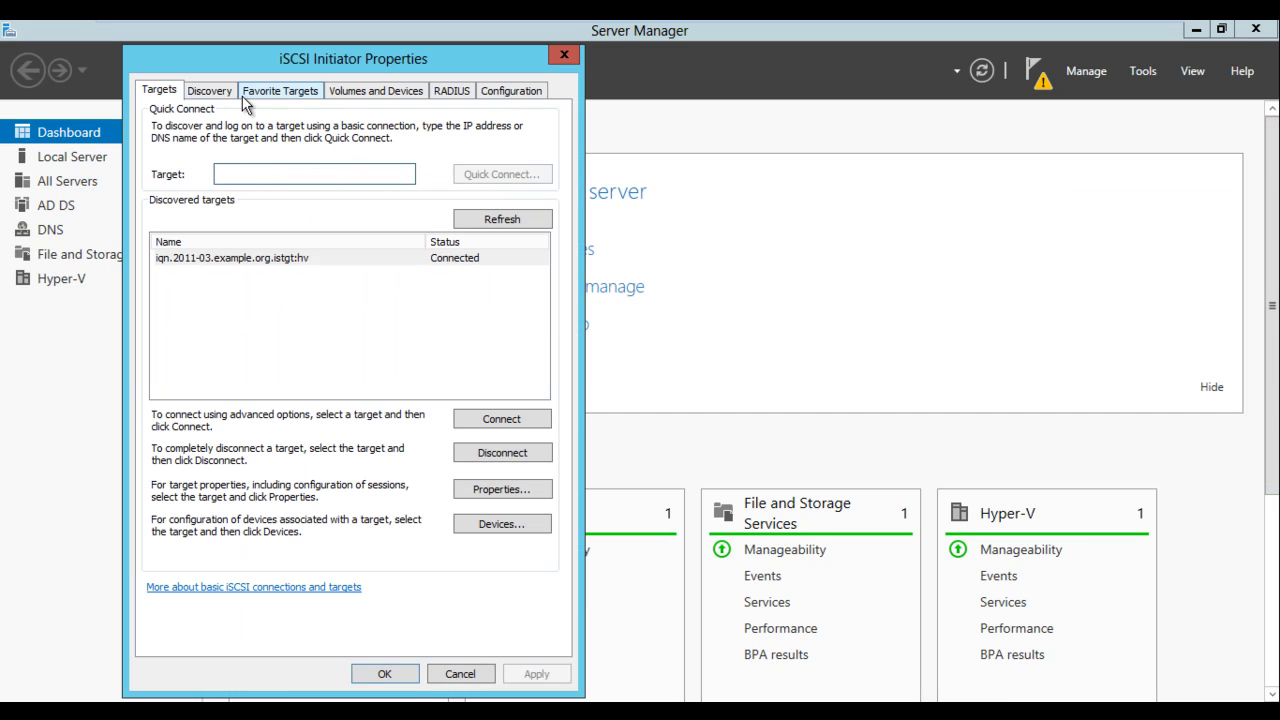
left_click(213, 91)
left_click(266, 92)
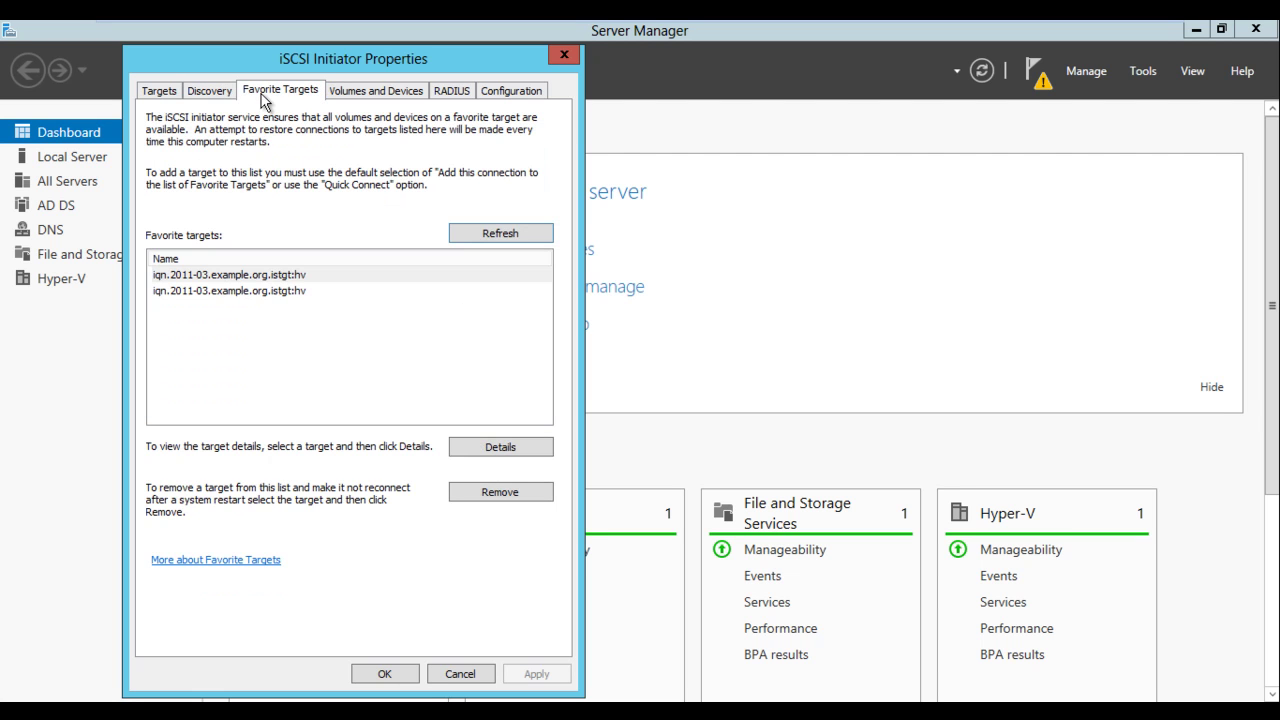
Compare the favorite target entries for iqn.2011-03.example.org.istgt:hv that are restored after a restart
left_click(286, 276)
left_click(284, 290)
left_click(287, 277)
left_click(288, 290)
left_click(296, 276)
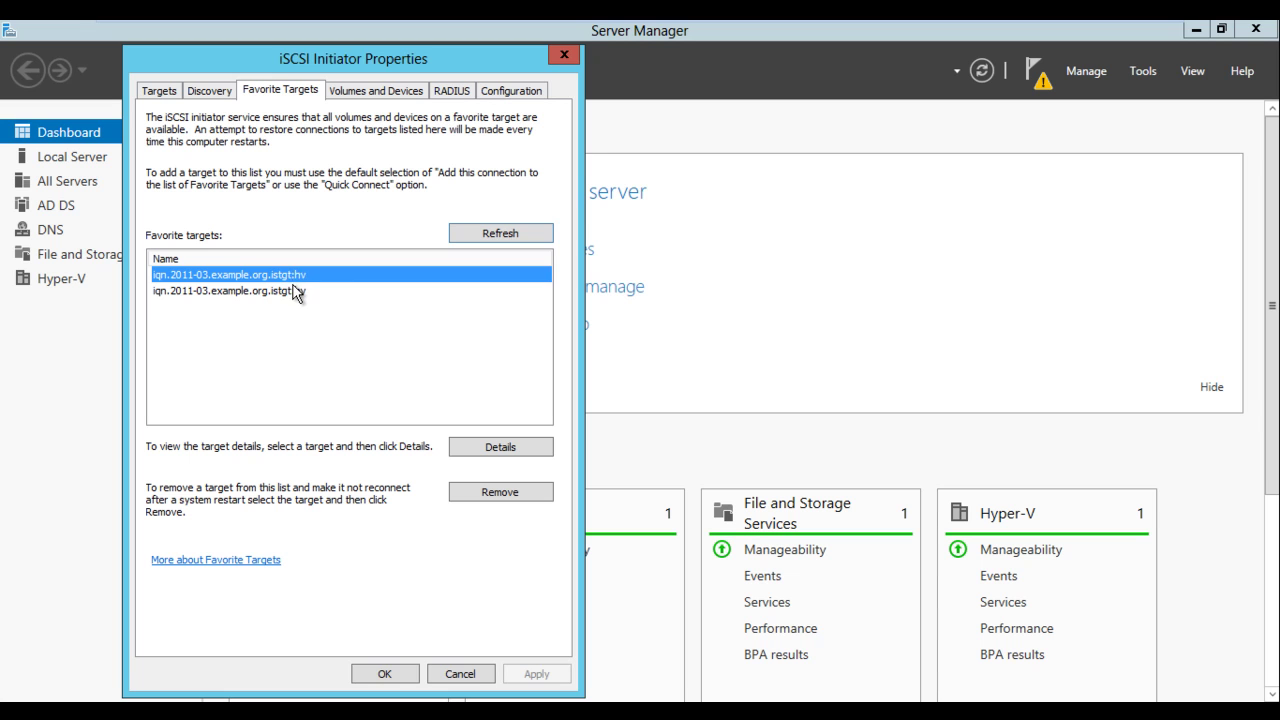
left_click(297, 292)
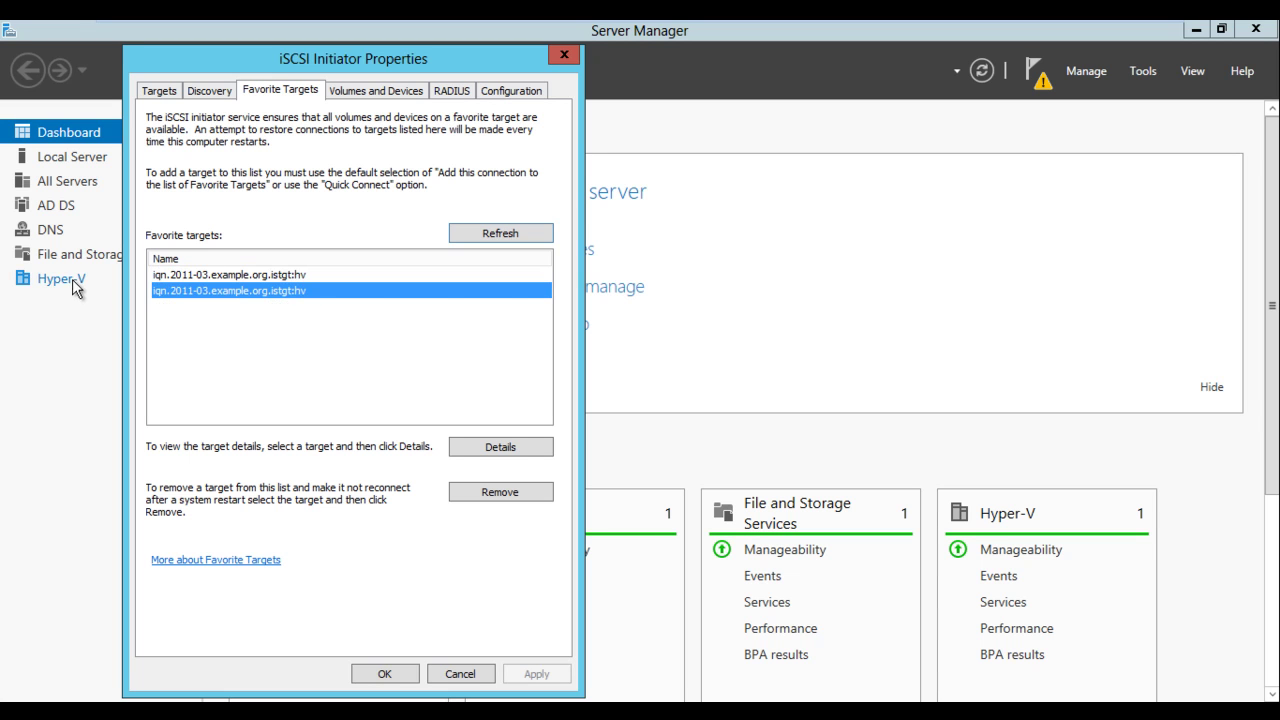
Auto-configure all available iSCSI devices in the initiator's volume list
left_click(248, 276)
left_click(258, 291)
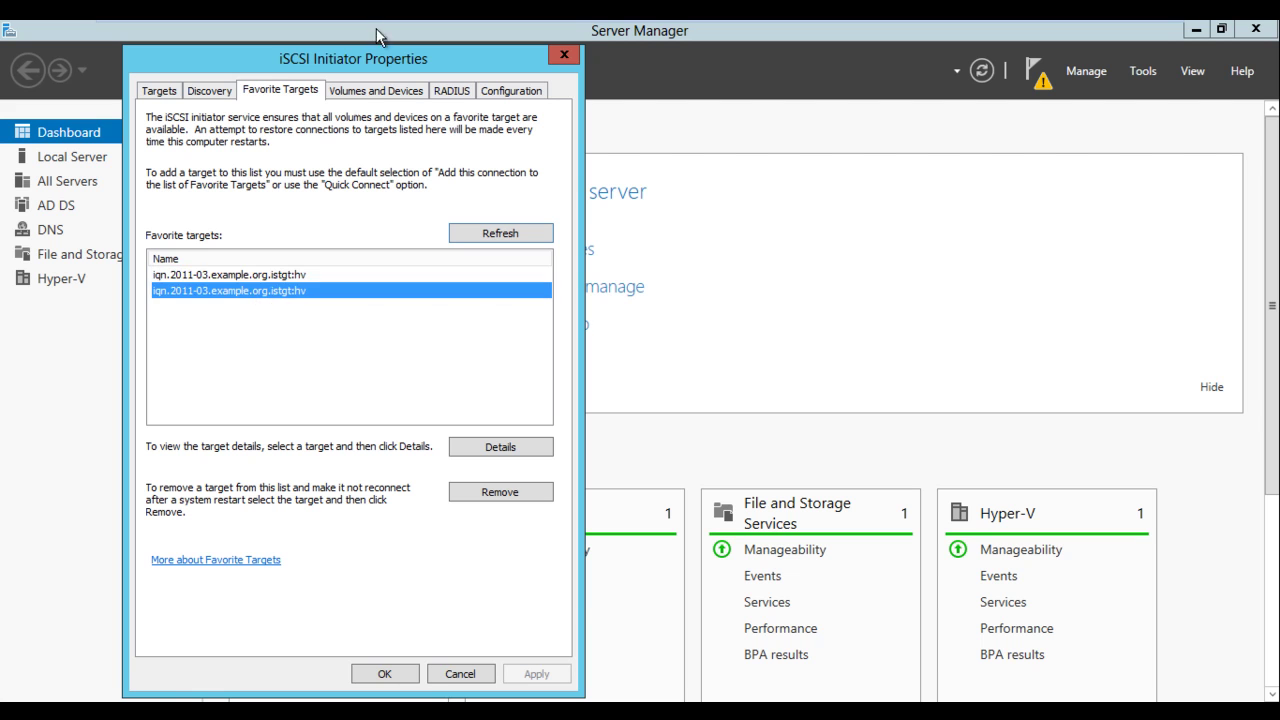
left_click(369, 93)
left_click(514, 400)
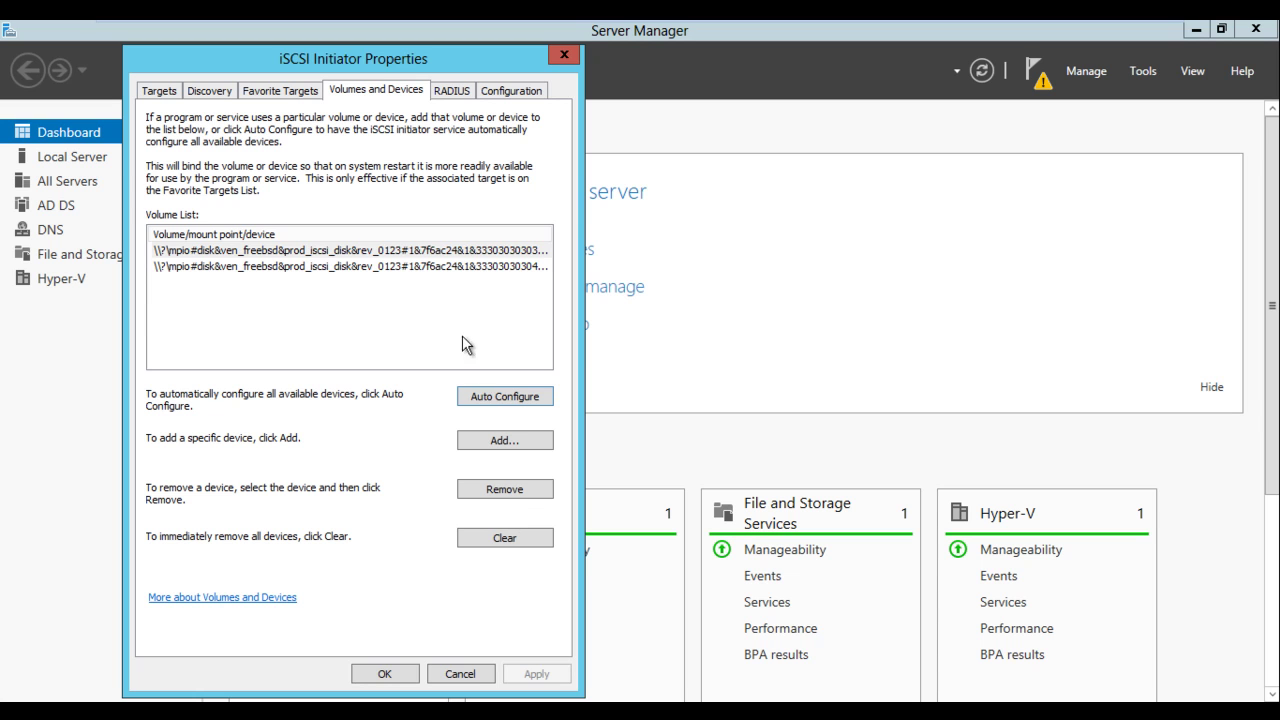
Compare the two FreeBSD MPIO iSCSI disk entries in the volume list
left_click(378, 252)
left_click(366, 268)
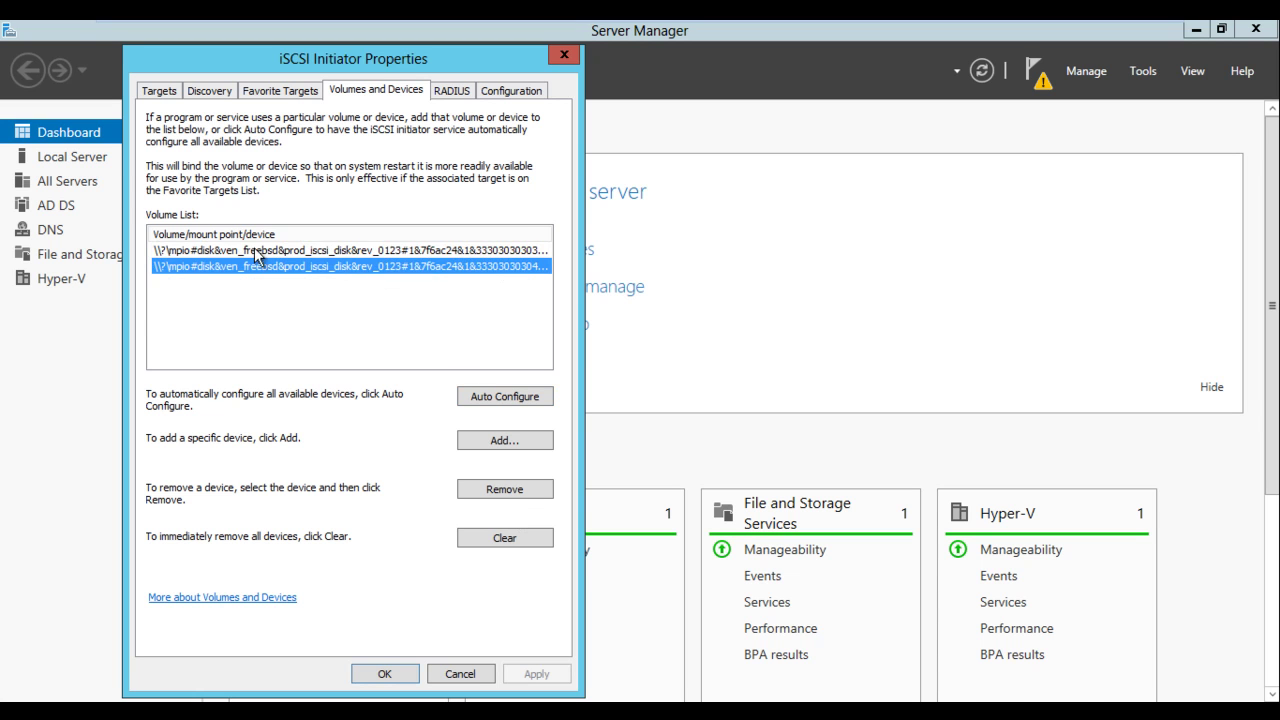
left_click(224, 252)
left_click(224, 267)
left_click(190, 252)
left_click(190, 266)
left_click(198, 252)
left_click(199, 266)
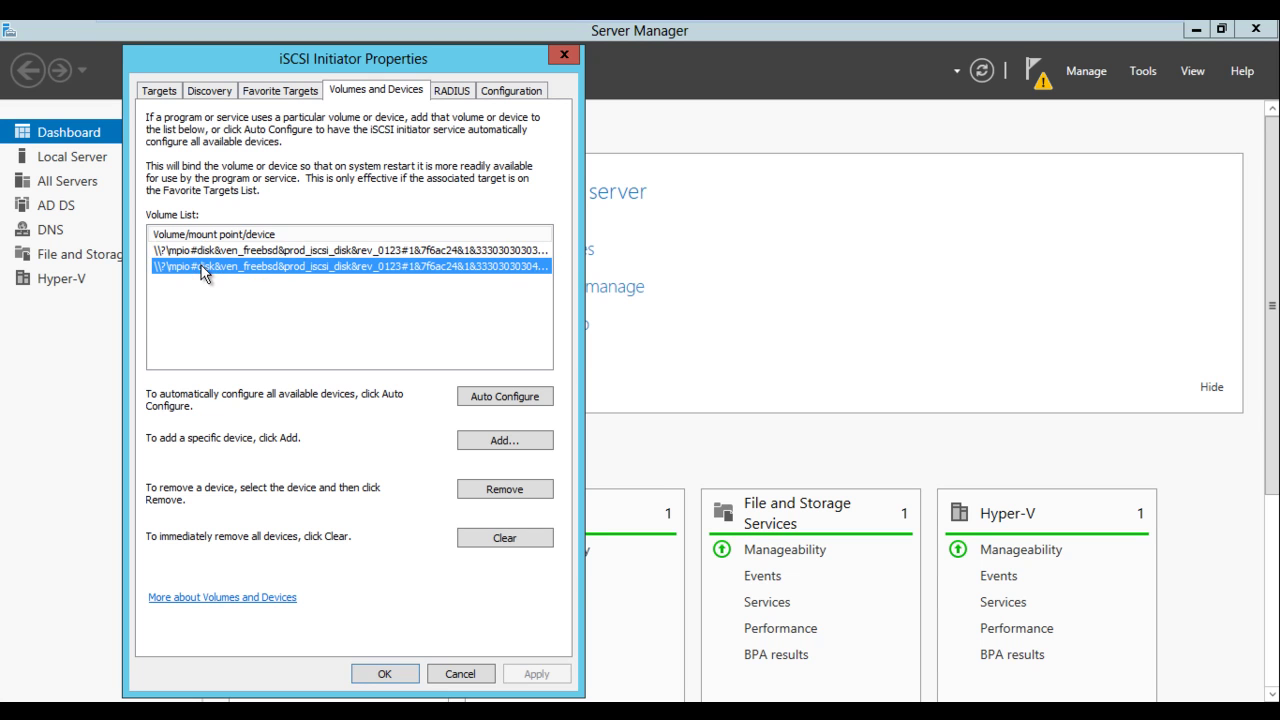
left_click(340, 250)
left_click(341, 268)
Review the favorite targets and the discovery portals, and accept the iSCSI Initiator properties
left_click(282, 90)
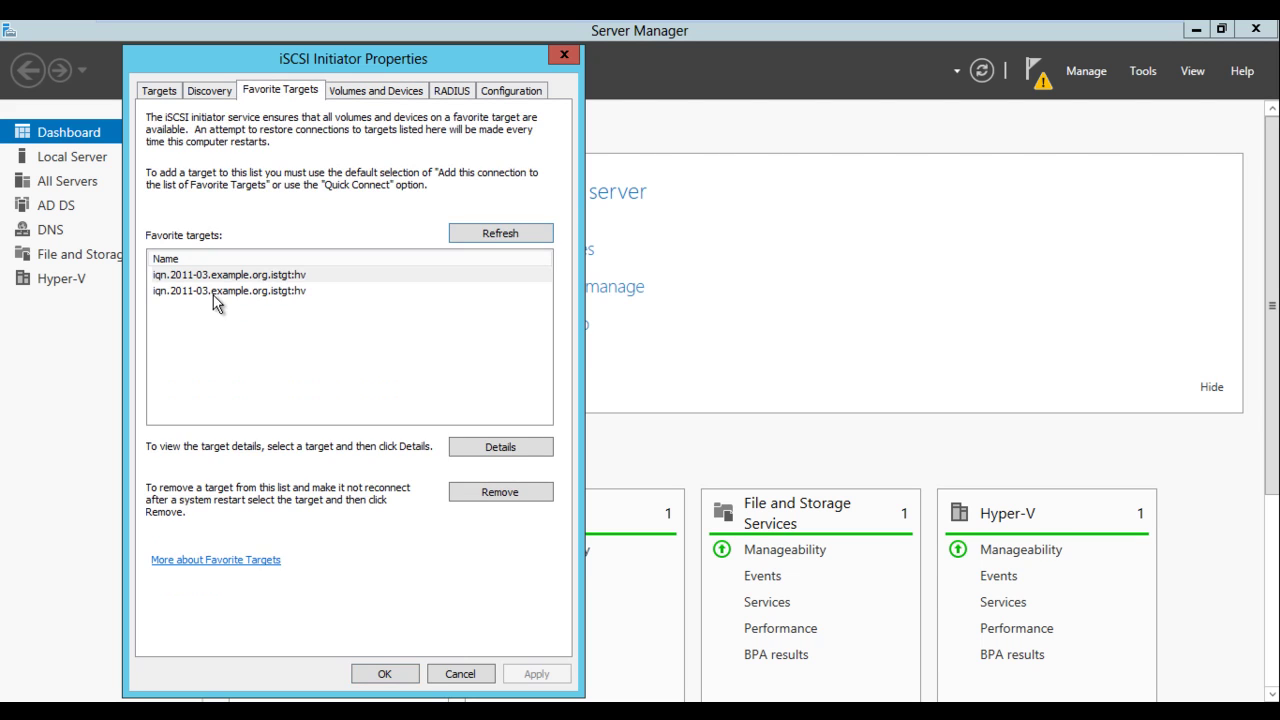
left_click(215, 90)
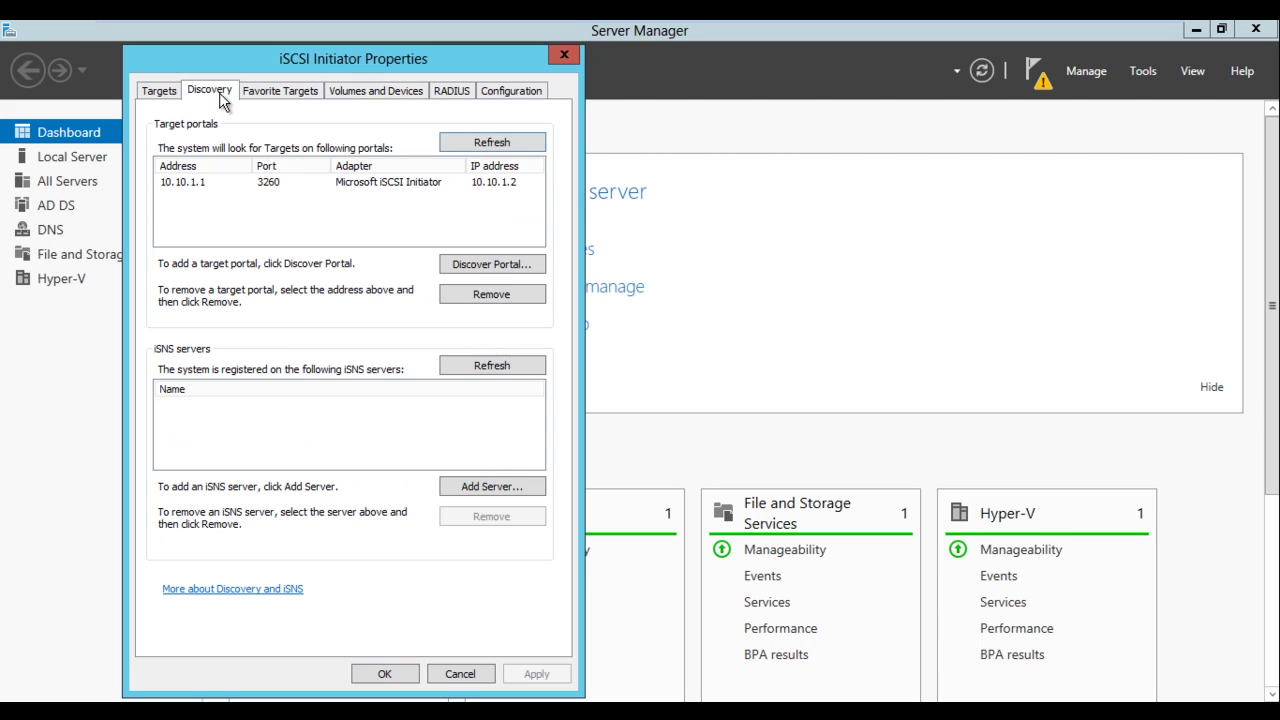
left_click(386, 671)
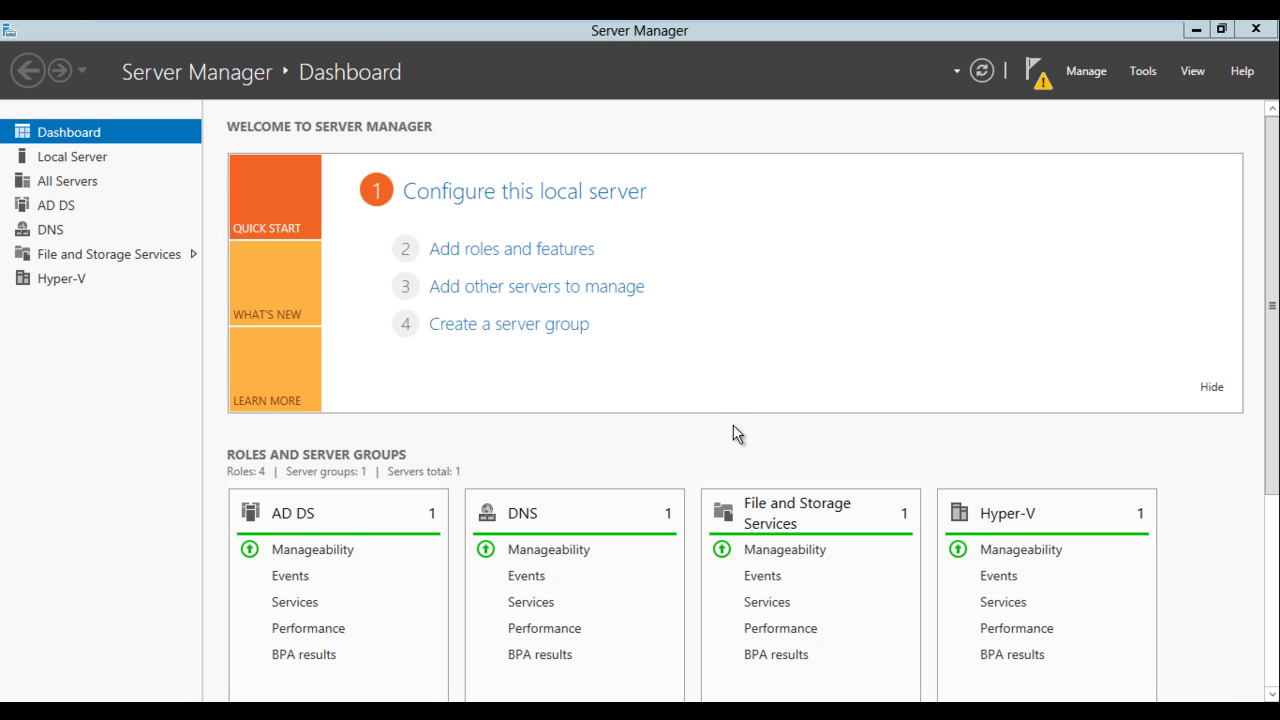
Open Computer Management from the Administrative Tools folder
key("super")
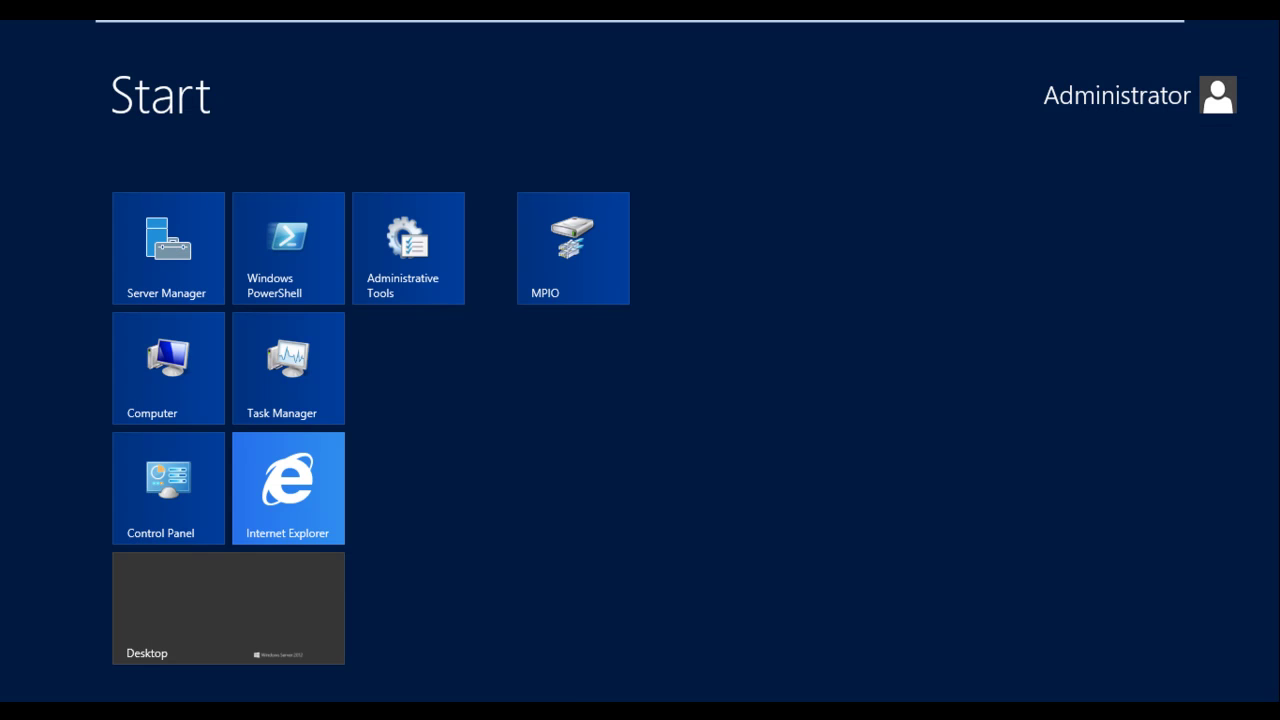
left_click(452, 292)
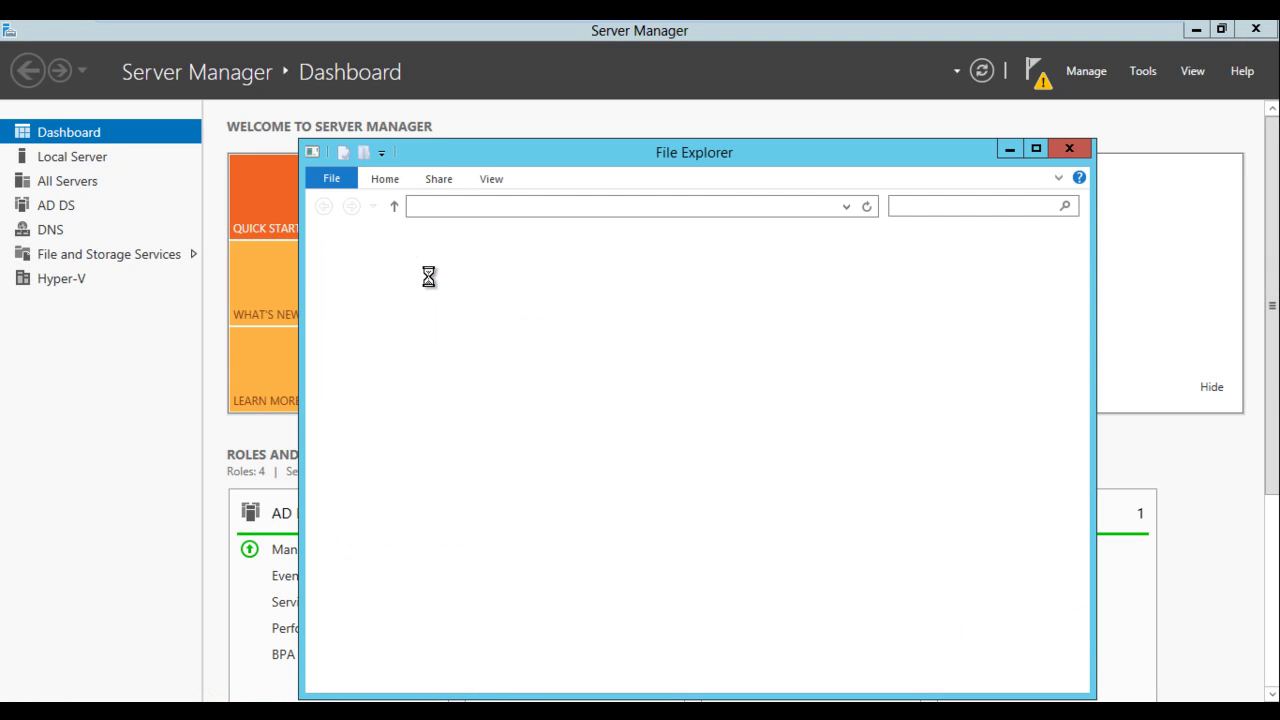
double_click(625, 150)
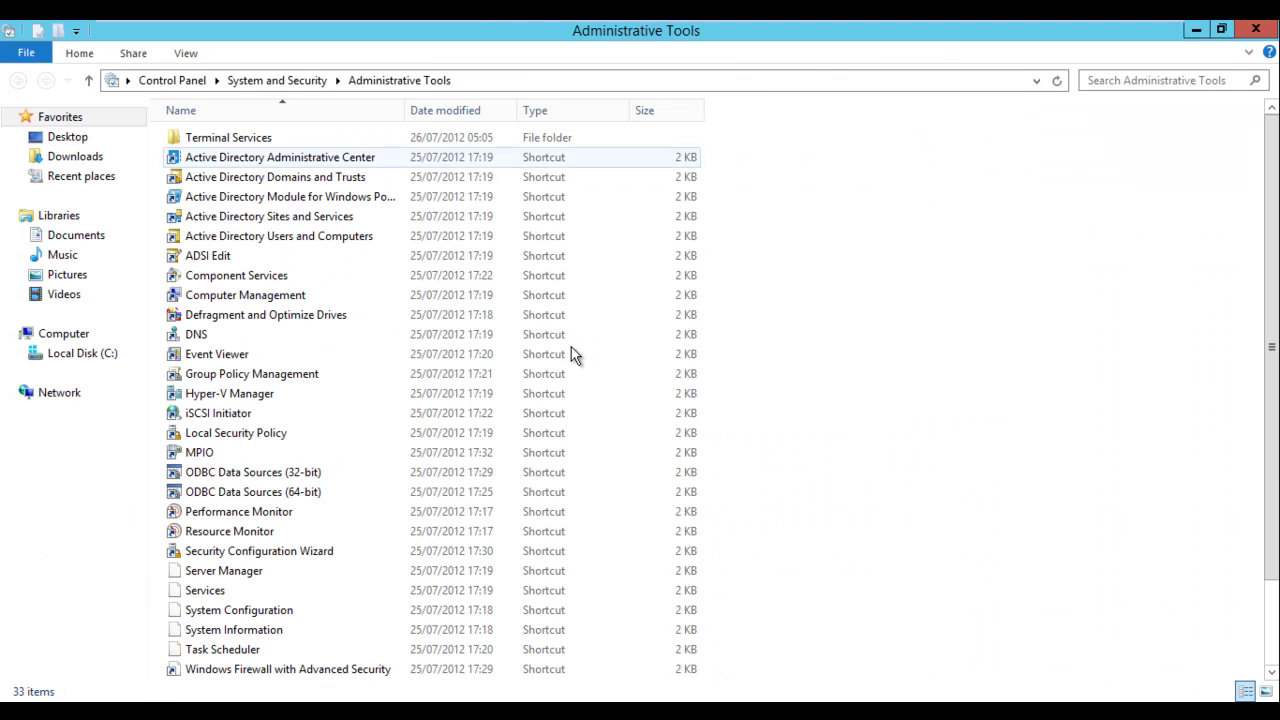
left_click(295, 300)
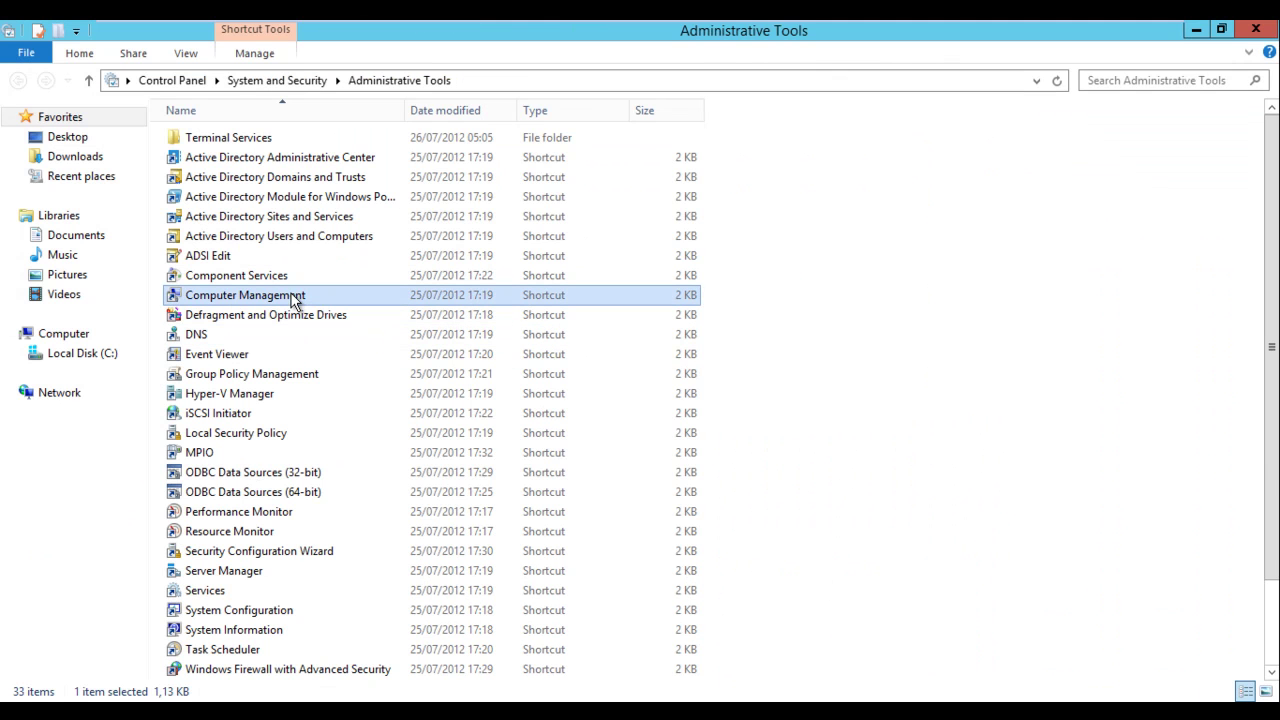
left_click(294, 297)
left_click(306, 311)
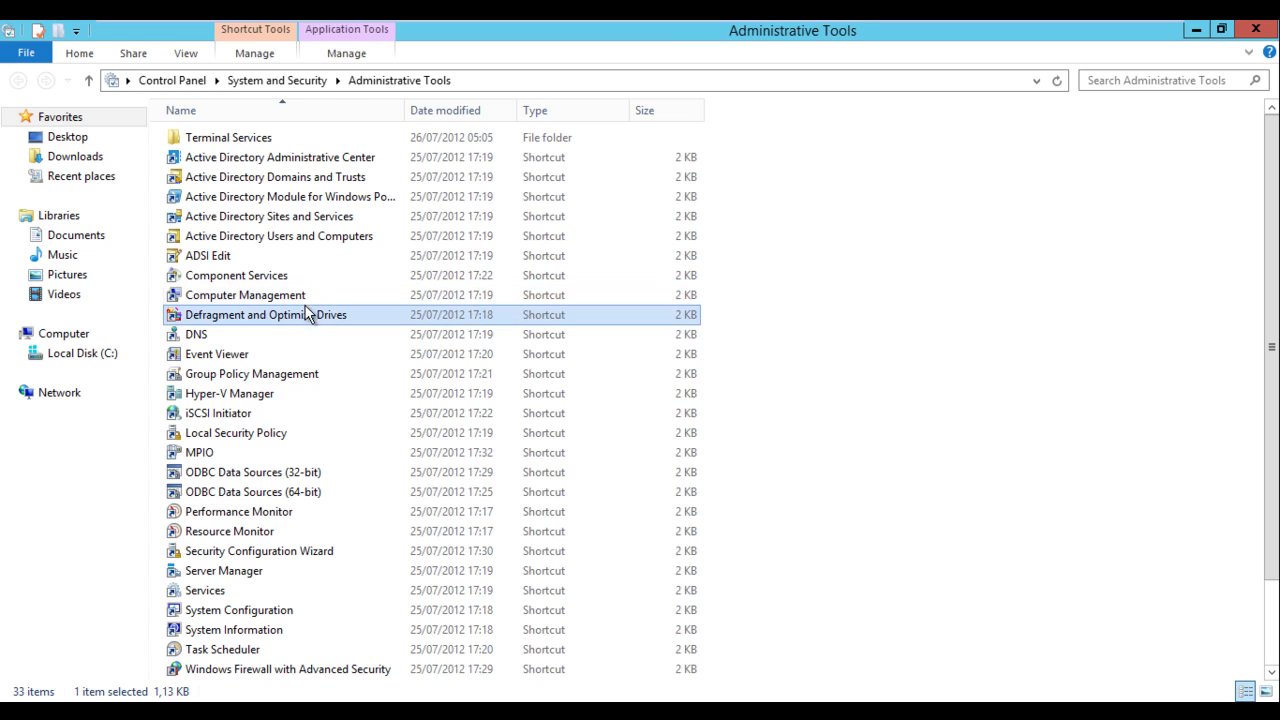
double_click(299, 296)
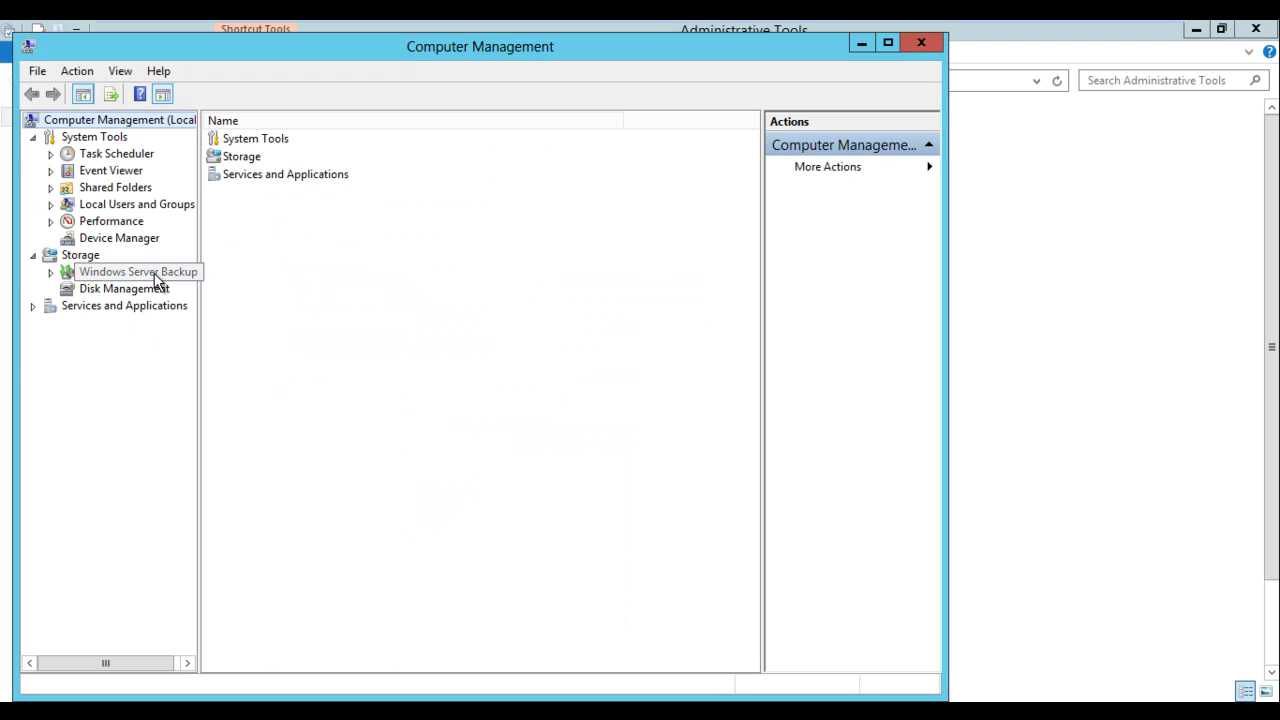
Show the server's disks in Disk Management with the window maximized
left_click(150, 288)
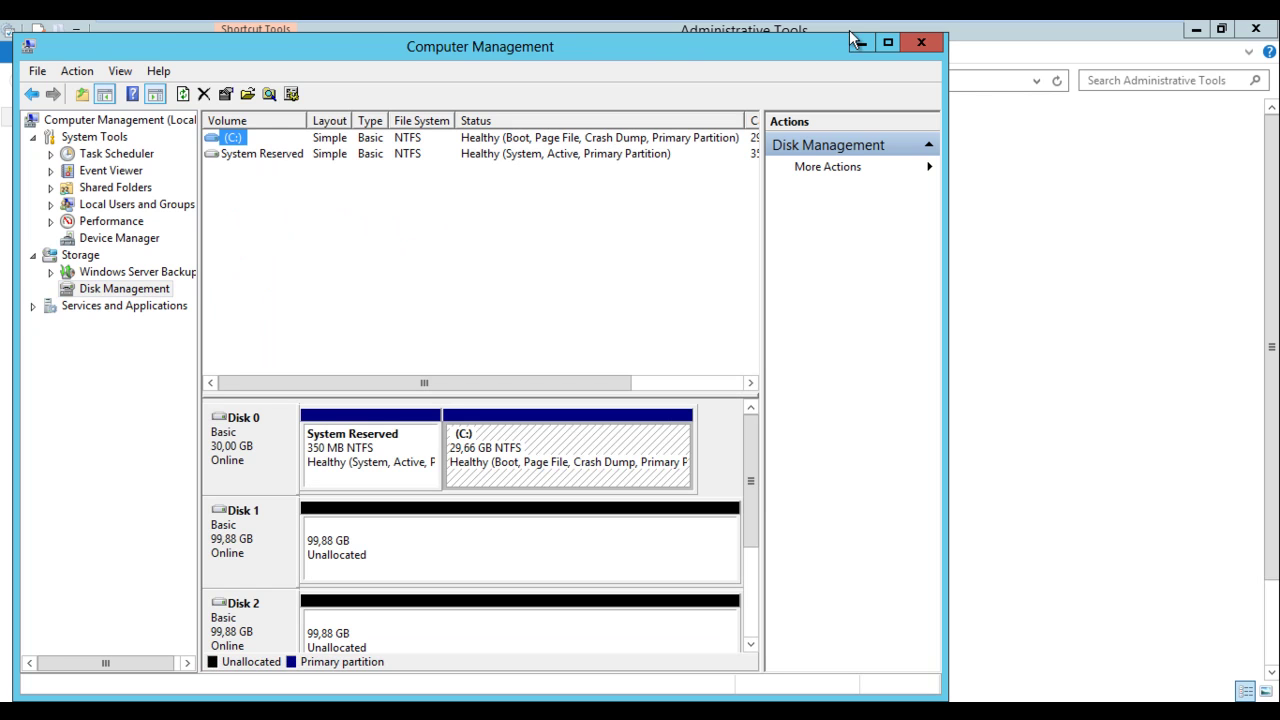
left_click(889, 43)
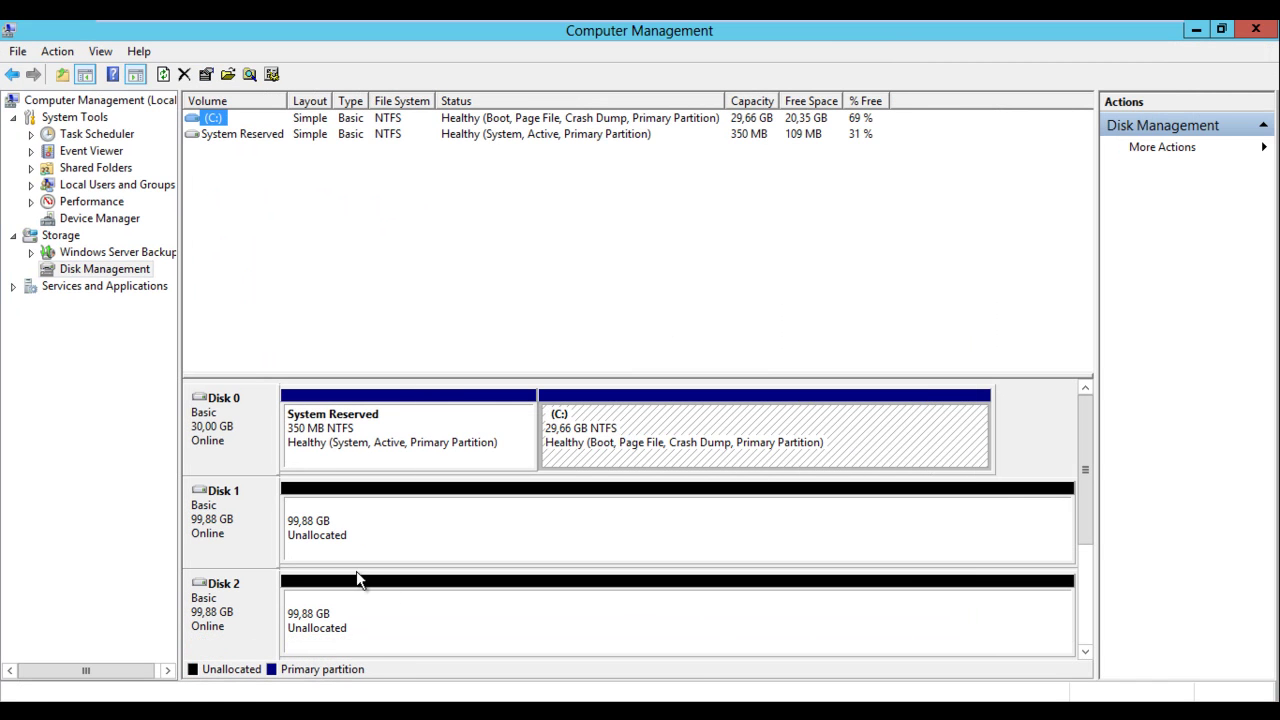
left_click_drag(1088, 513, 1066, 359)
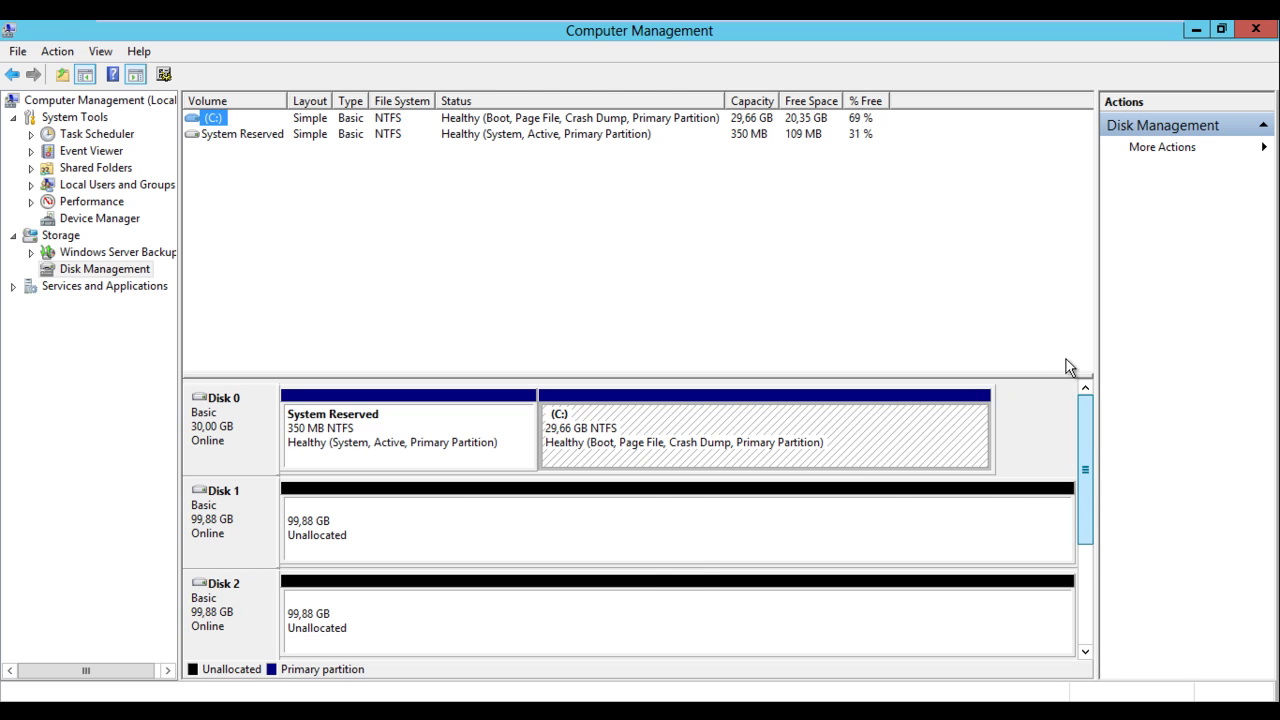
right_click(456, 530)
left_click(492, 543)
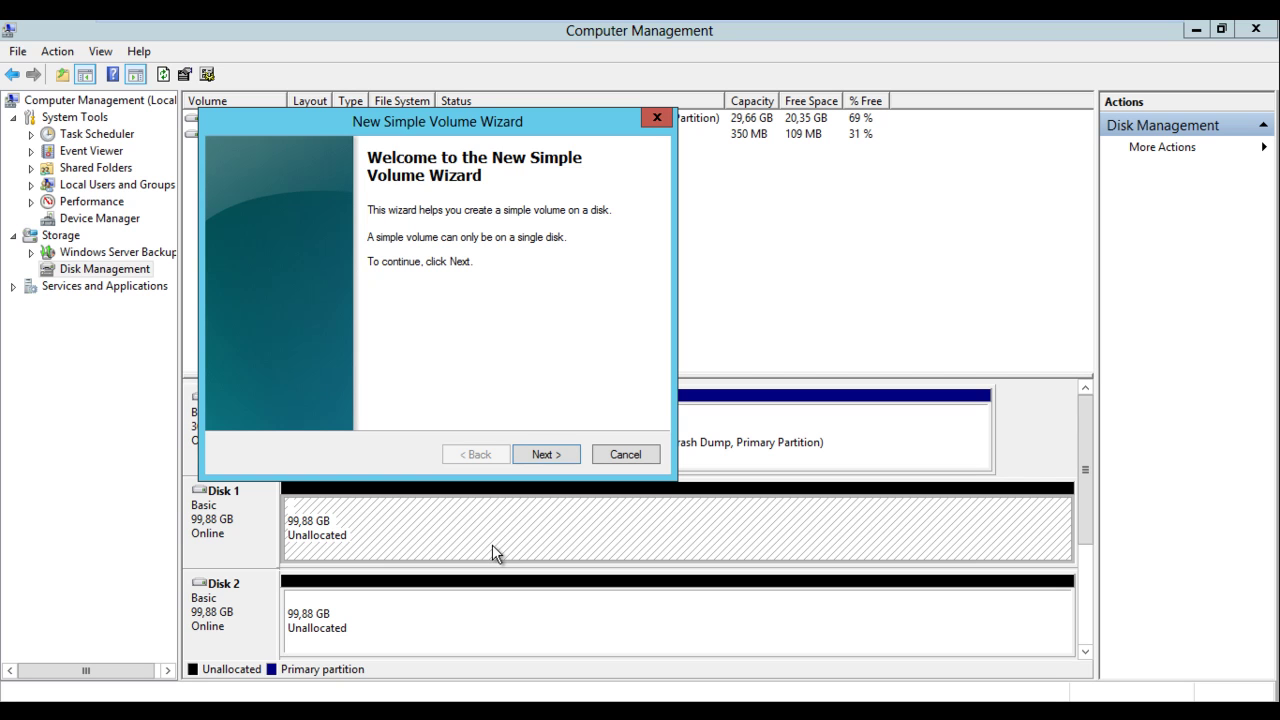
left_click(619, 453)
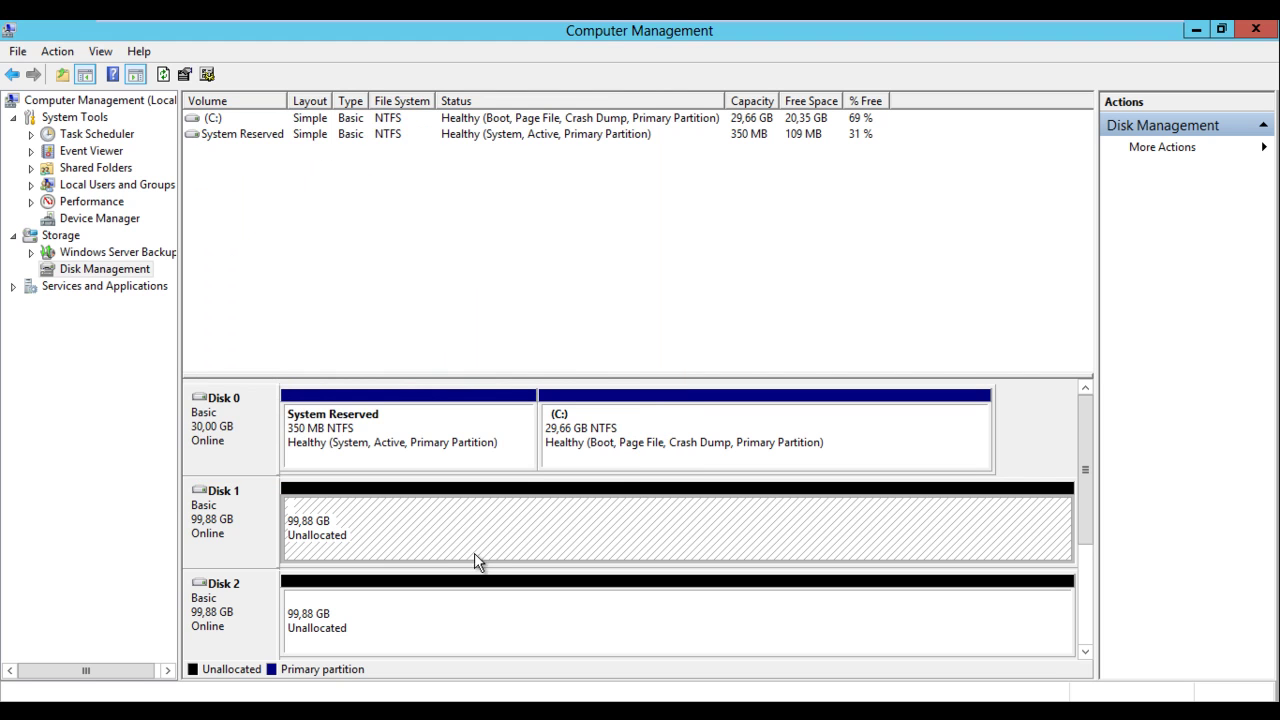
Compare the unallocated space on Disk 1 and Disk 2 in Disk Management
left_click(424, 621)
left_click(253, 534)
left_click(340, 546)
left_click(363, 631)
left_click(364, 552)
left_click(368, 622)
left_click(369, 546)
Open Disk 1's properties and examine its MPIO policy and the state of its paths
right_click(226, 518)
left_click(290, 488)
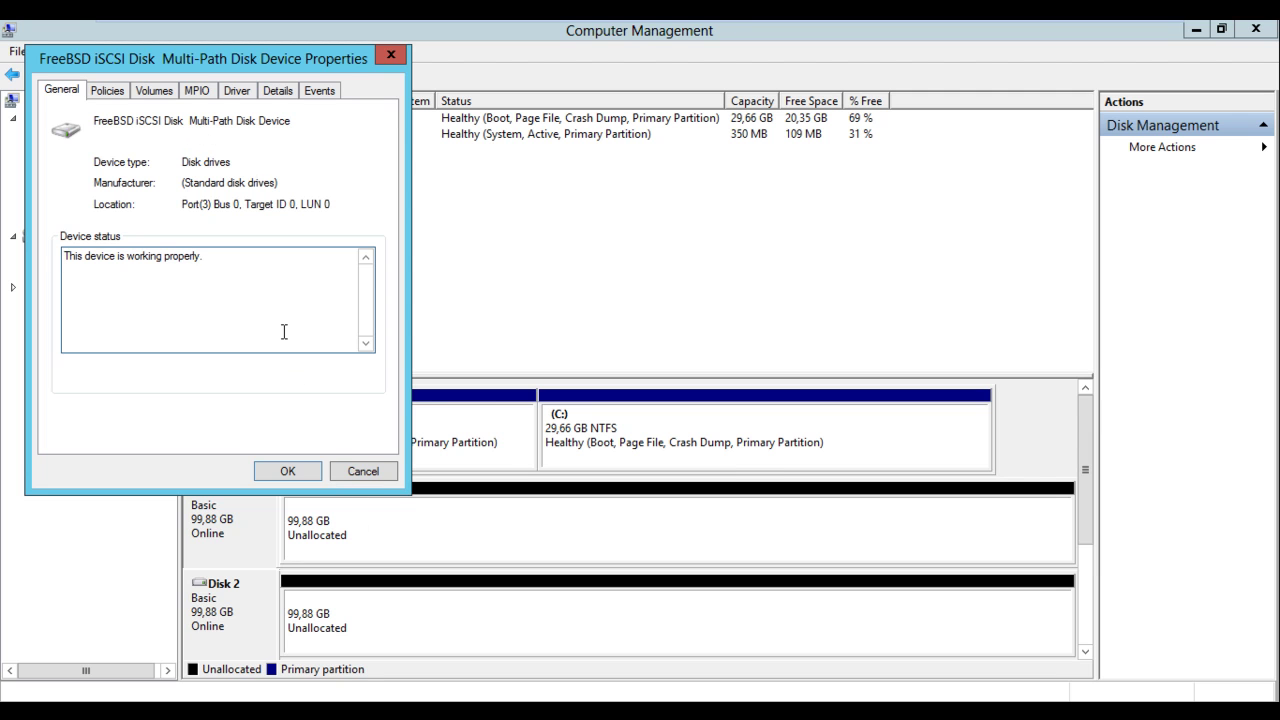
left_click(199, 91)
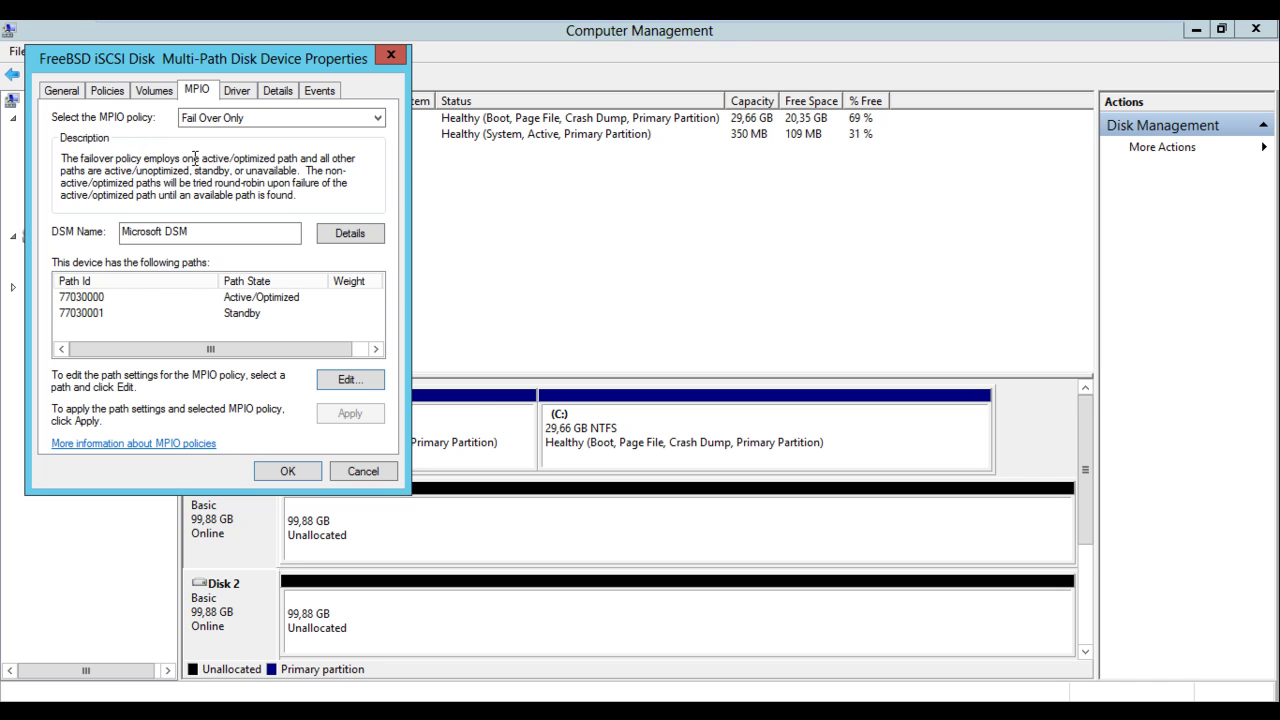
left_click(90, 299)
left_click(92, 313)
left_click(100, 299)
left_click(104, 314)
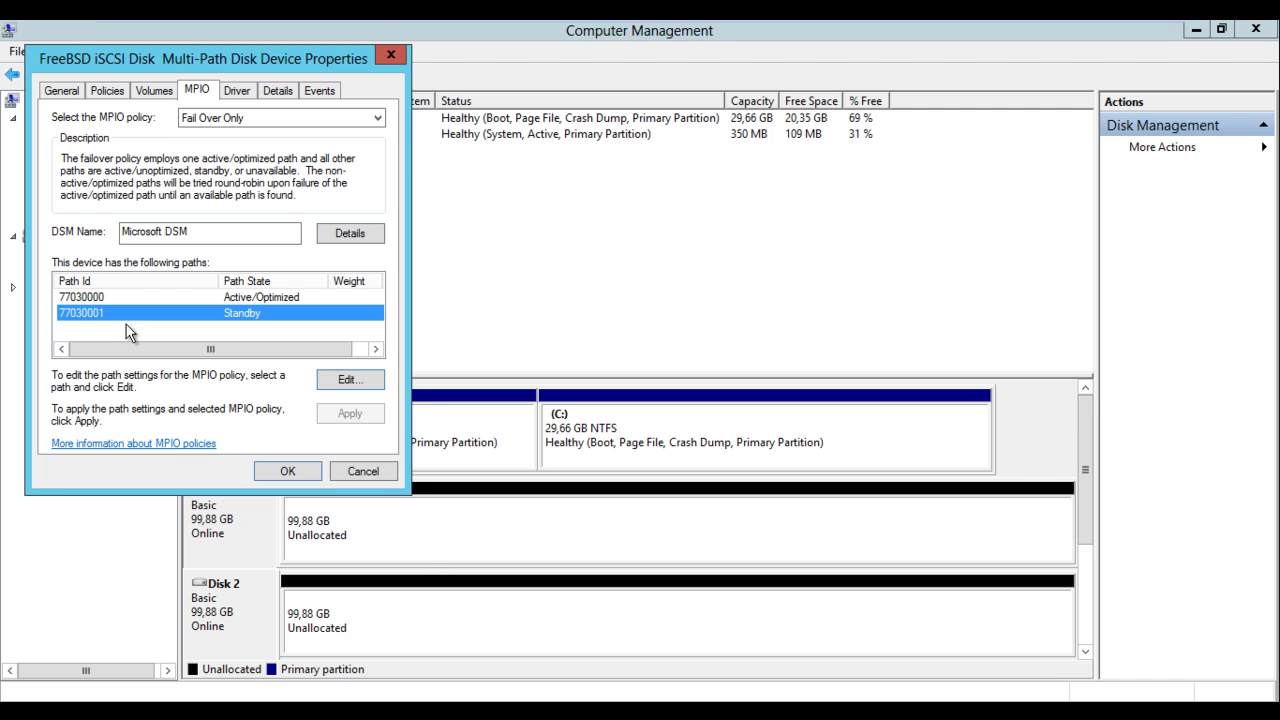
Examine the MPIO path details of Disk 1's standby and active paths, and close the disk's properties
left_click(340, 378)
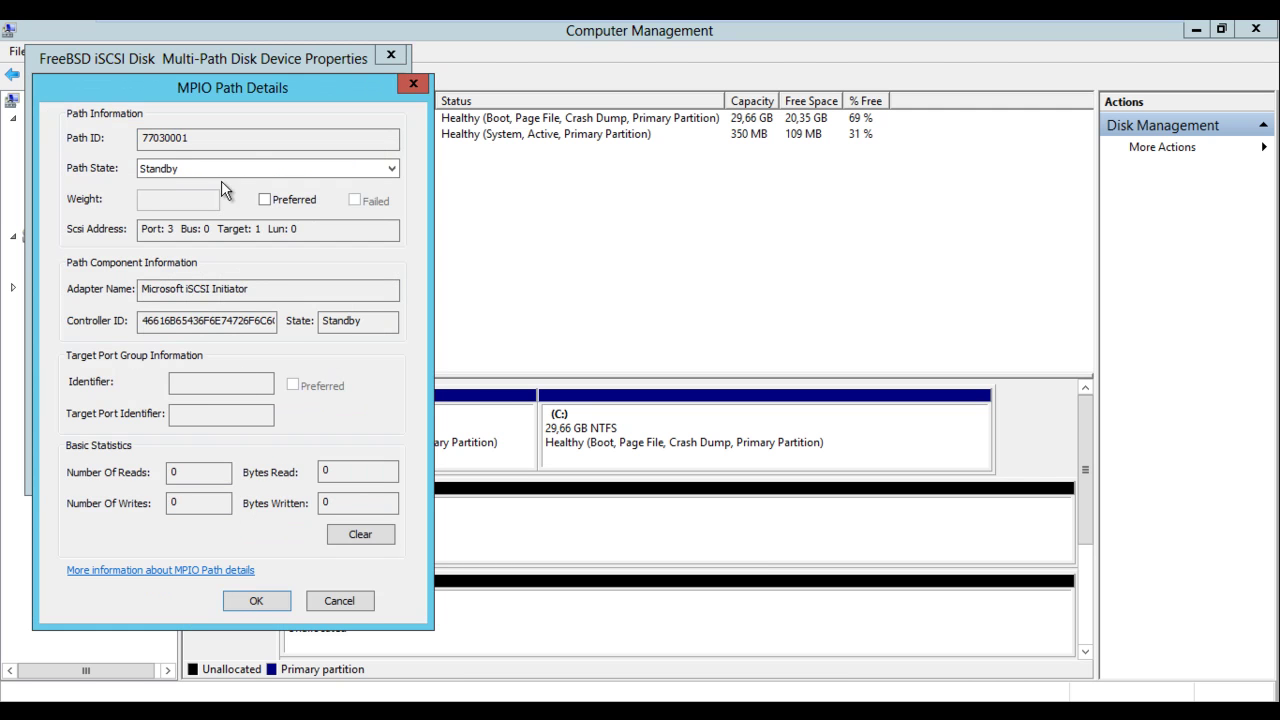
left_click(262, 600)
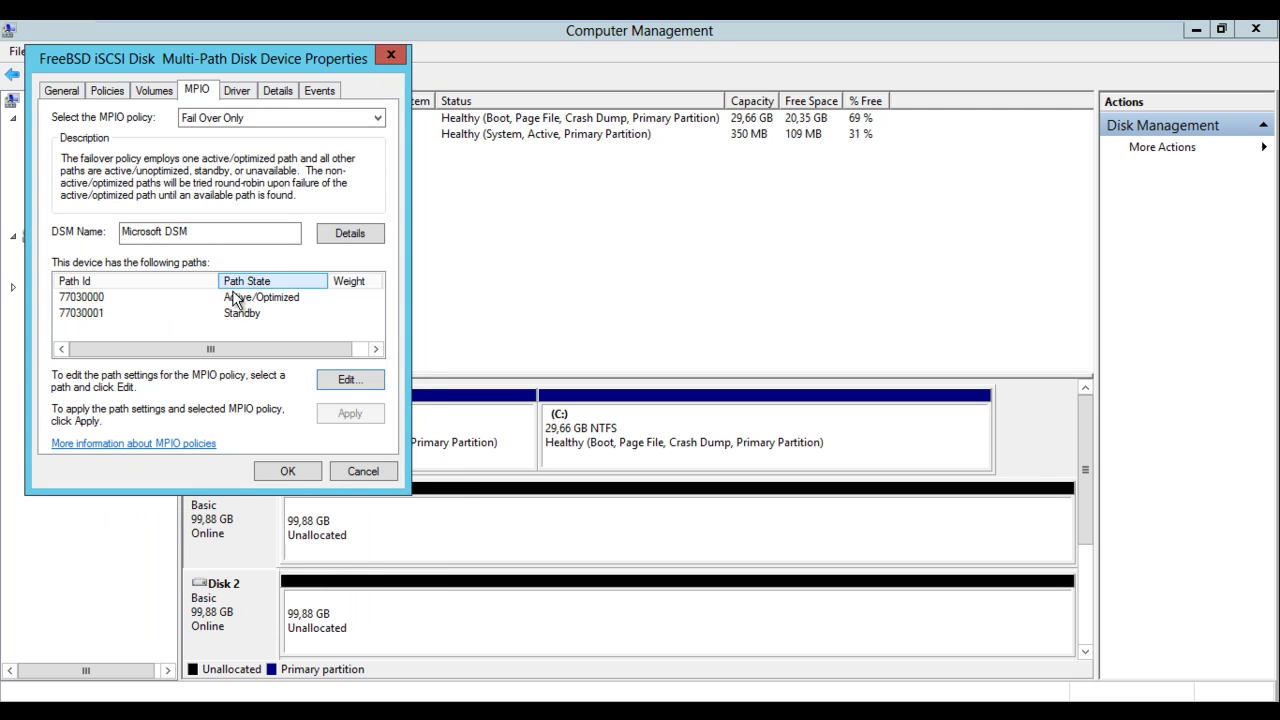
left_click(233, 300)
left_click(340, 380)
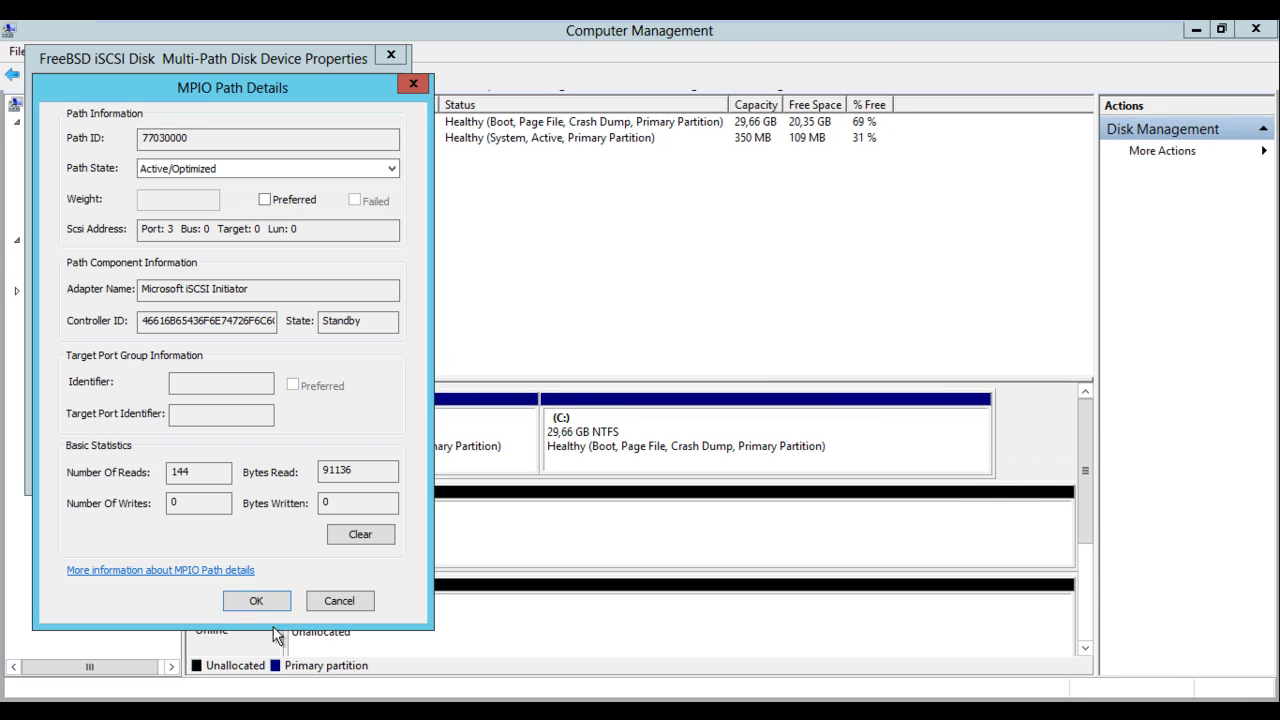
left_click(266, 604)
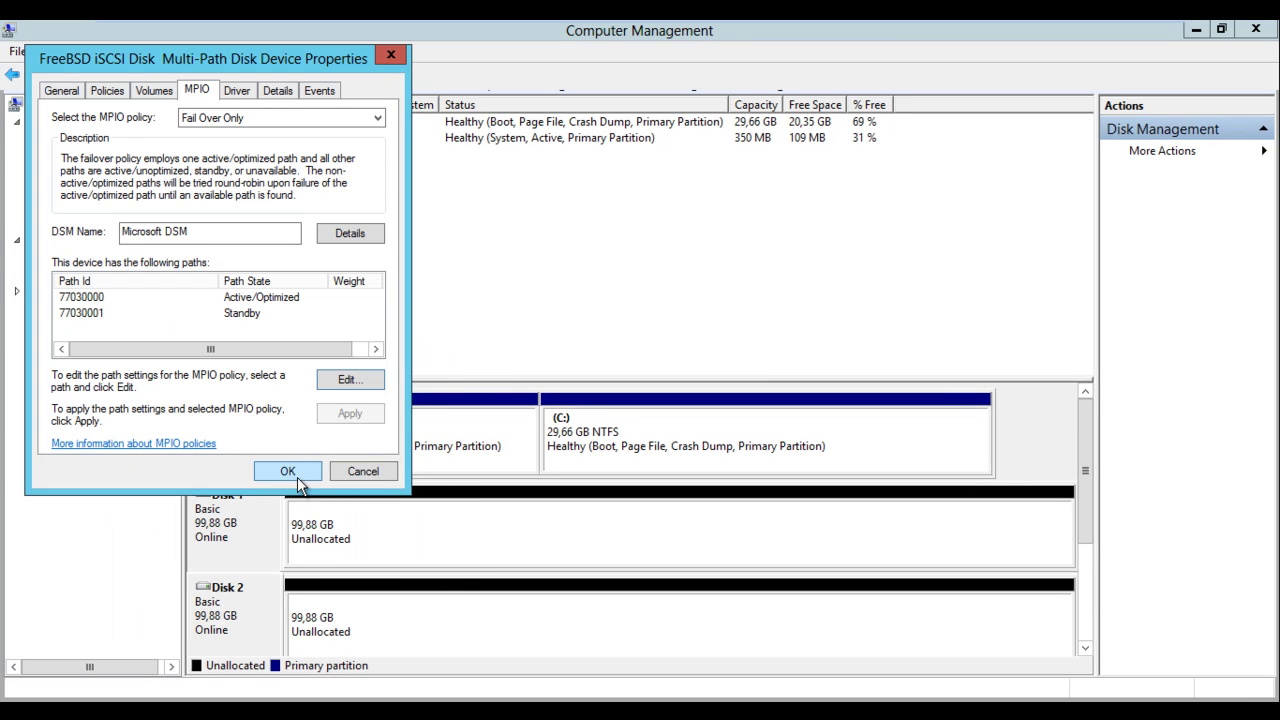
left_click(292, 474)
Check the MPIO policy and paths in Disk 2's properties and close them
right_click(256, 600)
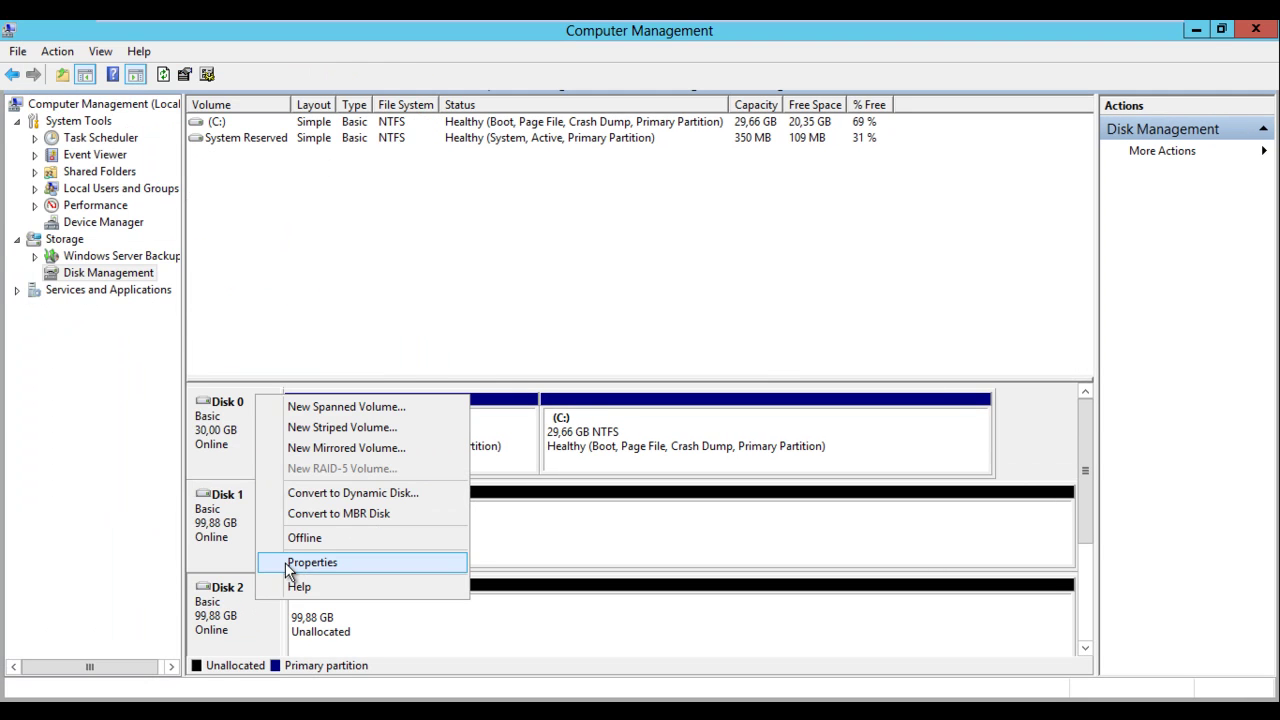
left_click(298, 568)
left_click(228, 117)
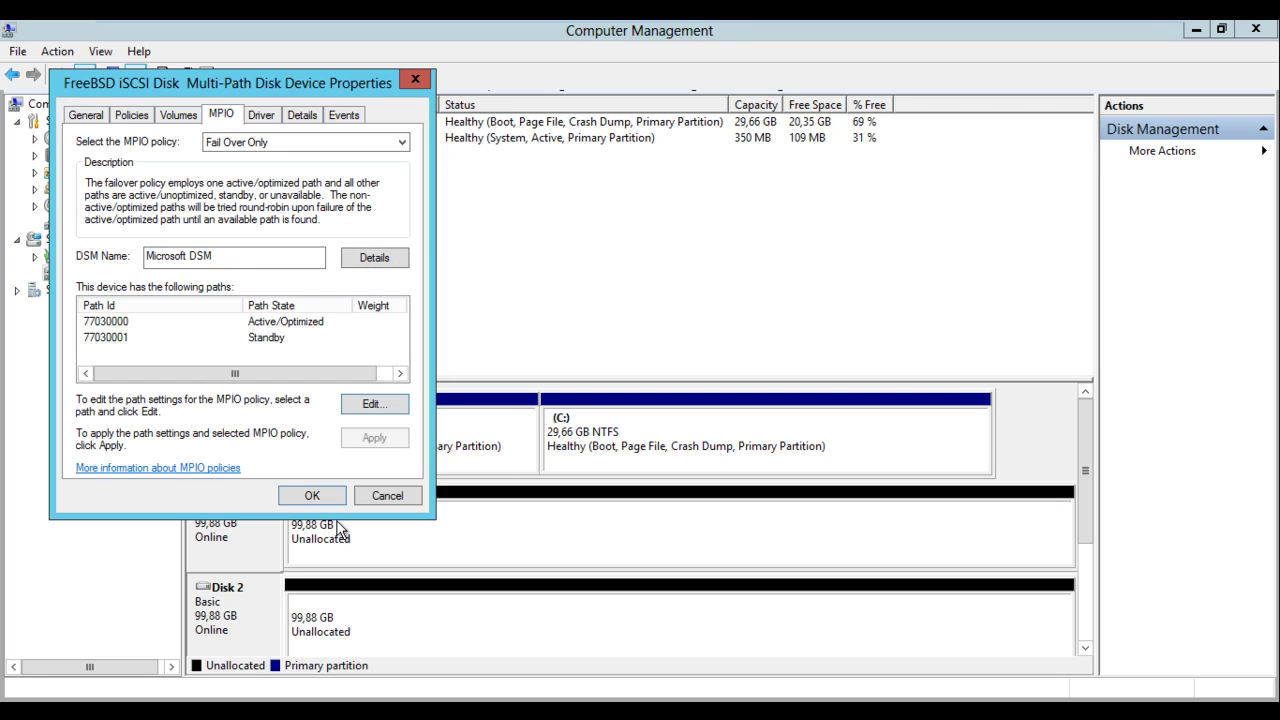
left_click(312, 495)
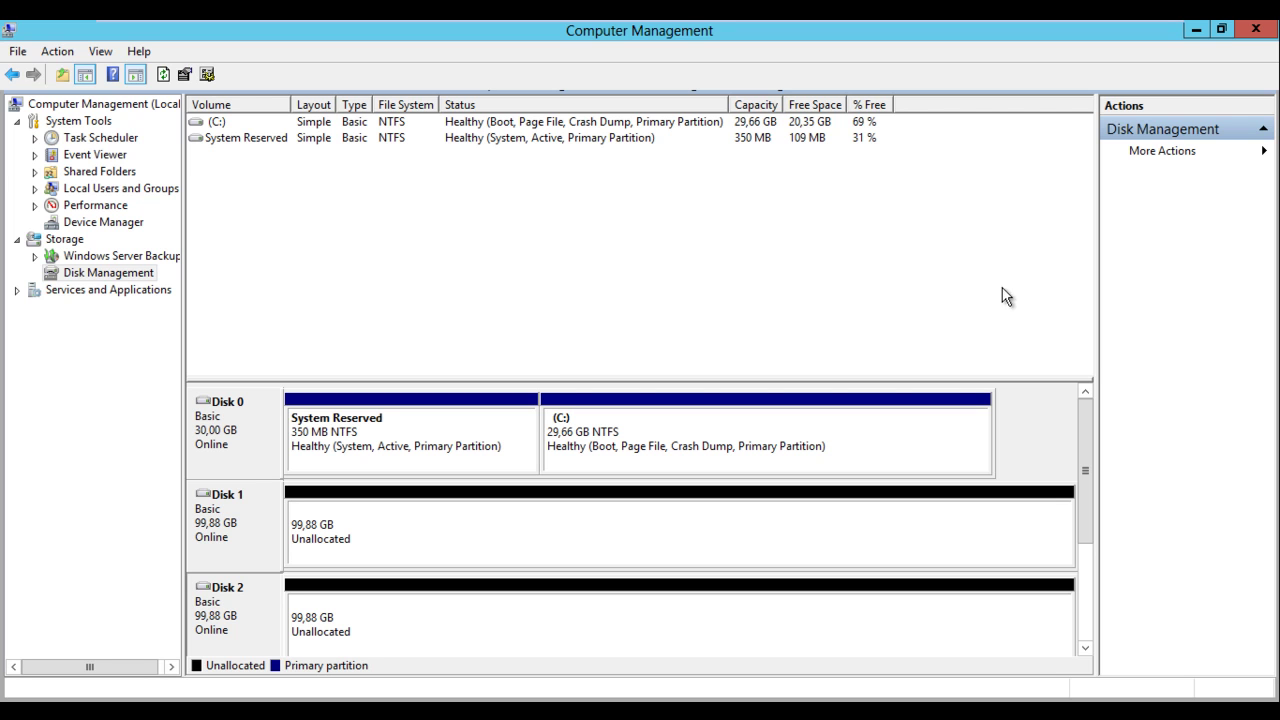
mouse_move(1085, 450)
left_mouse_down()
mouse_move(1088, 622)
mouse_move(1077, 447)
left_mouse_up()
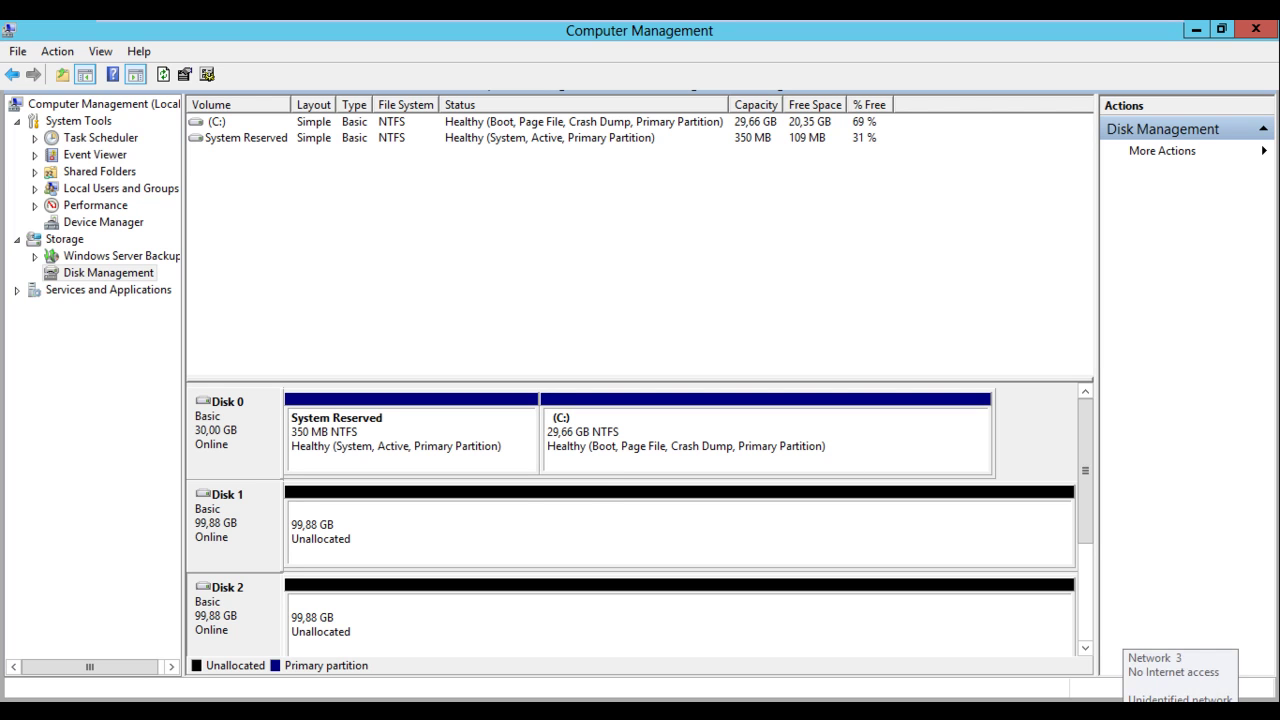
right_click(1181, 713)
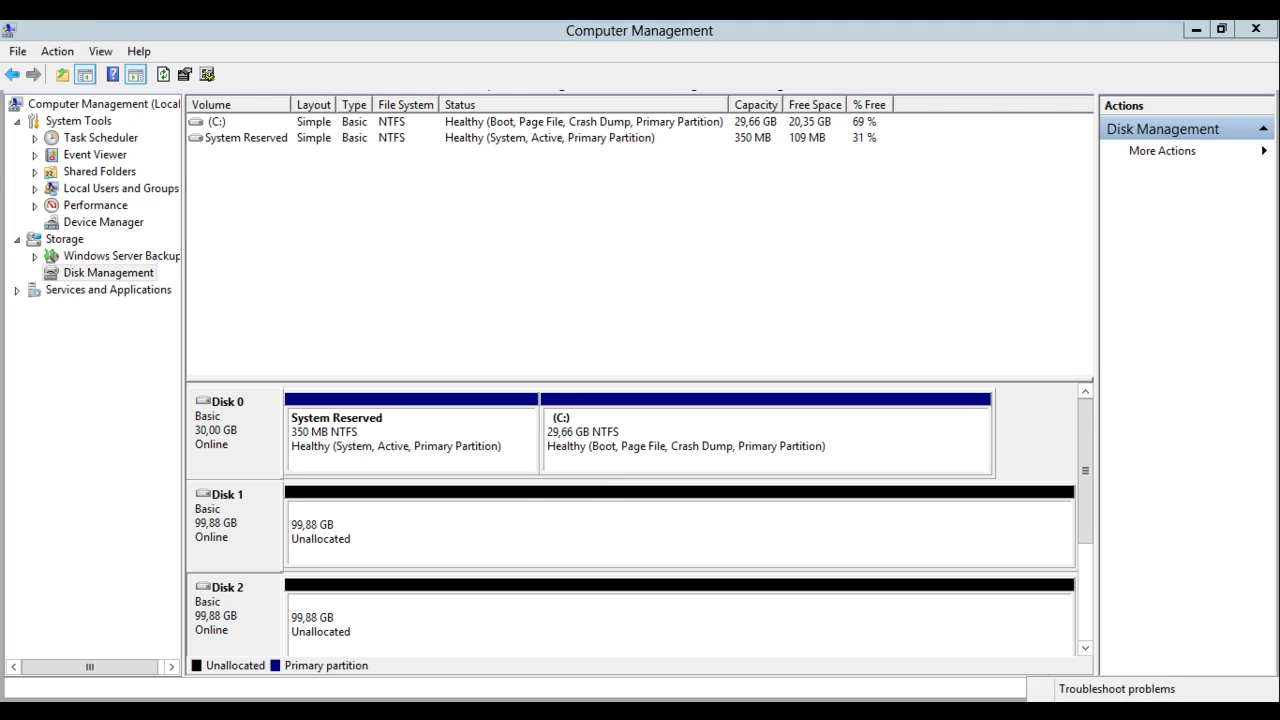
left_click(494, 534)
left_click(257, 535)
left_click(359, 533)
left_click(252, 528)
left_click(356, 530)
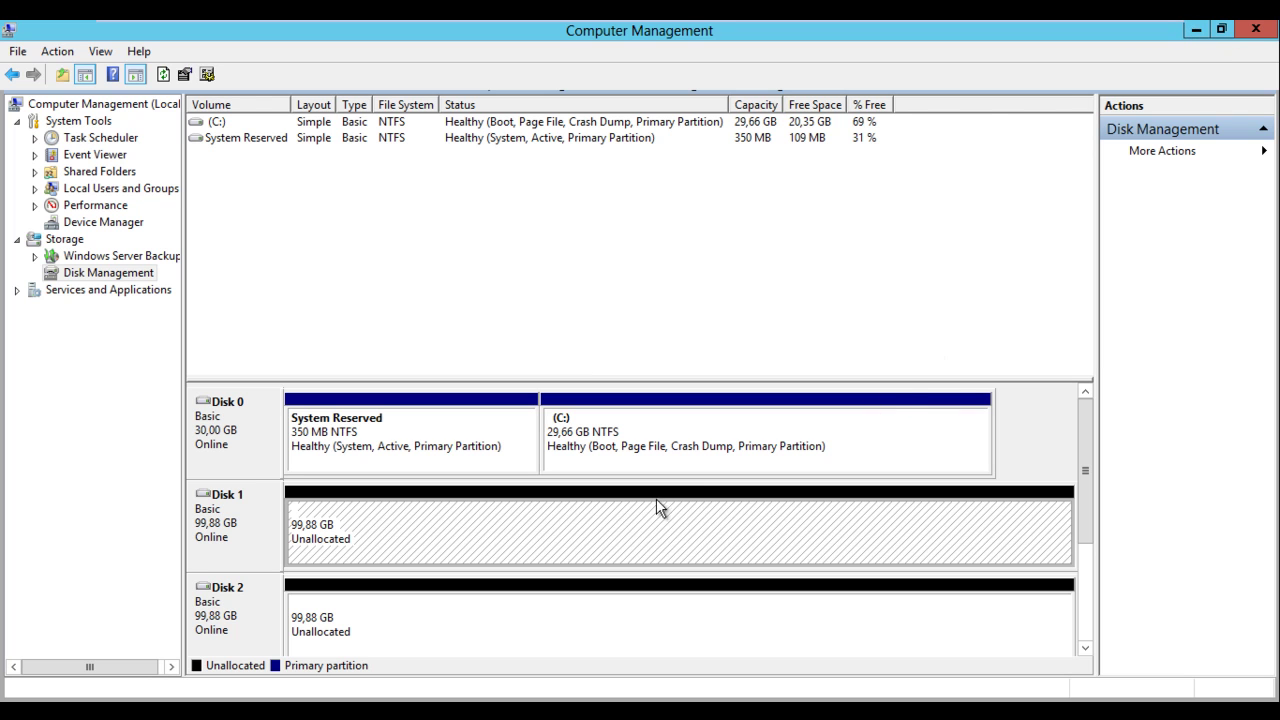
Minimize Computer Management, close Administrative Tools and open the Storage Pools page of File and Storage Services in Server Manager
left_click(1196, 30)
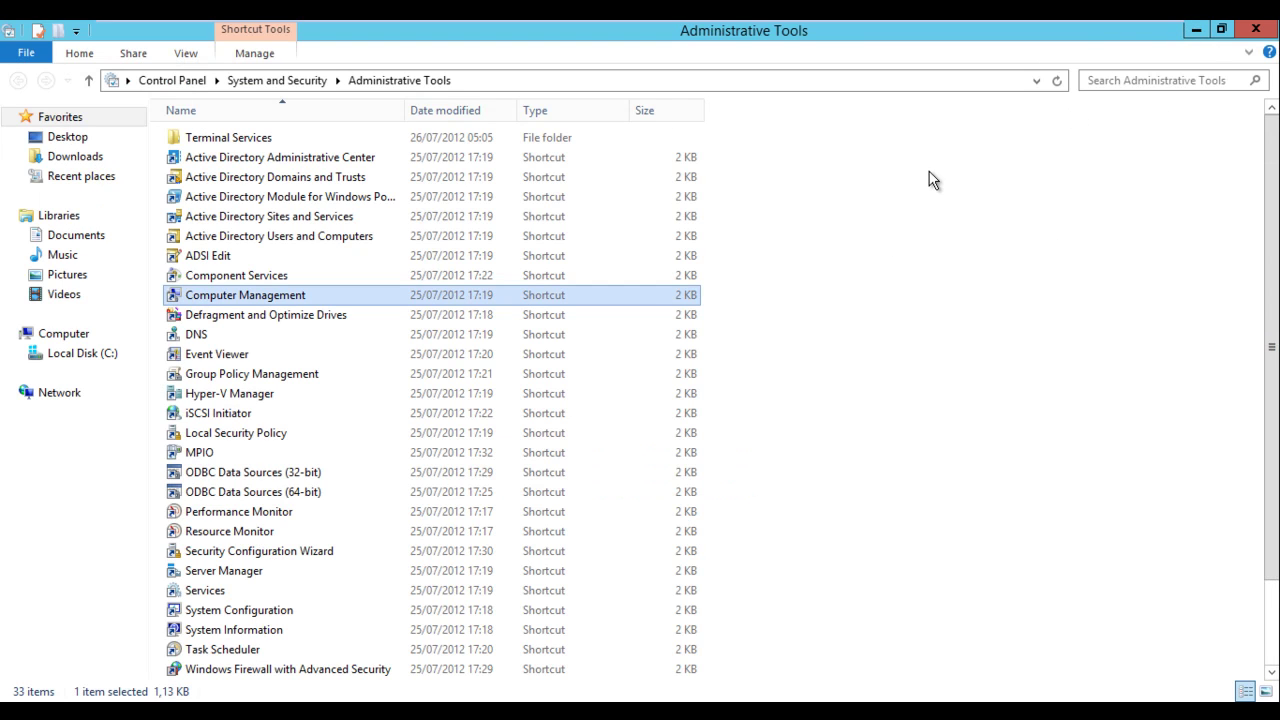
left_click(1257, 31)
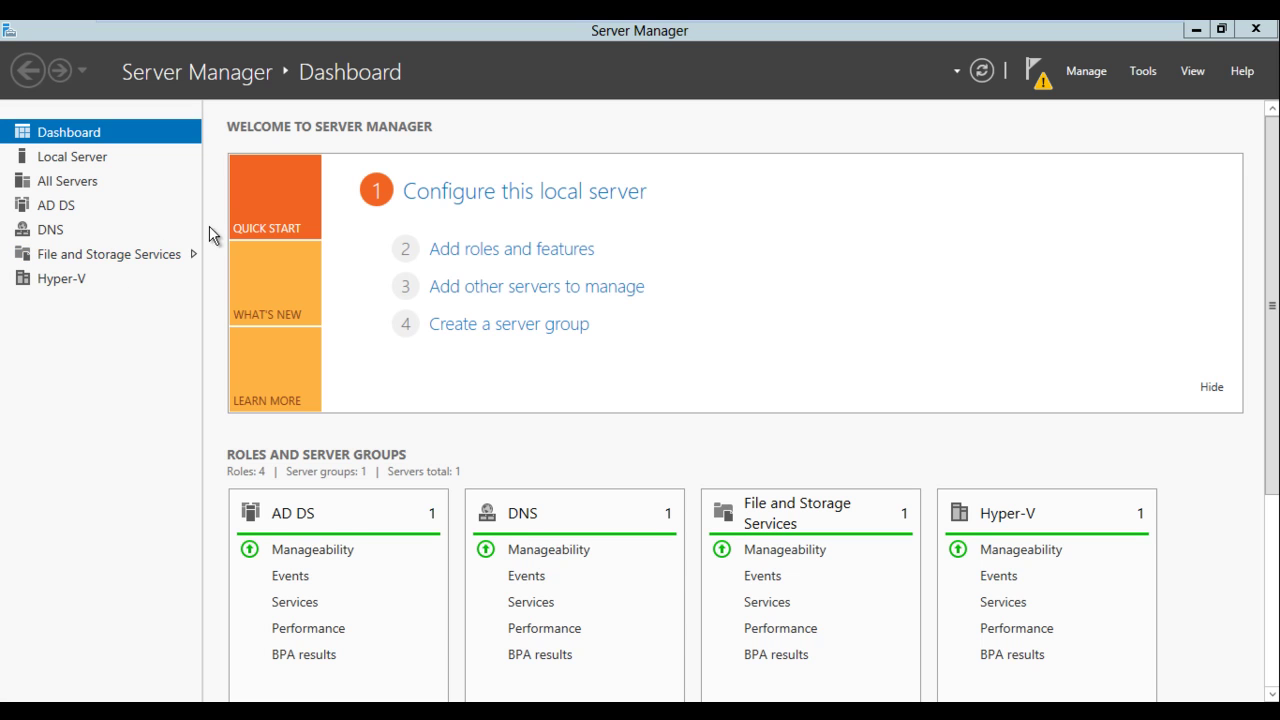
left_click(104, 255)
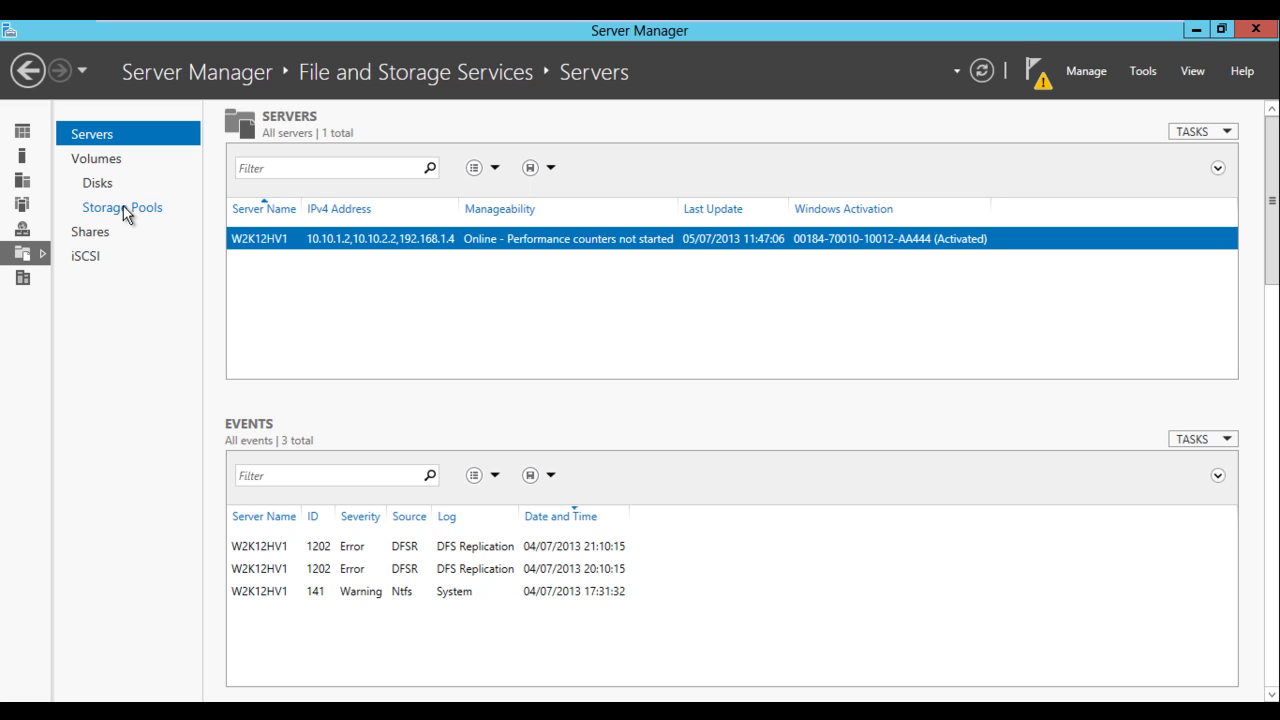
left_click(129, 209)
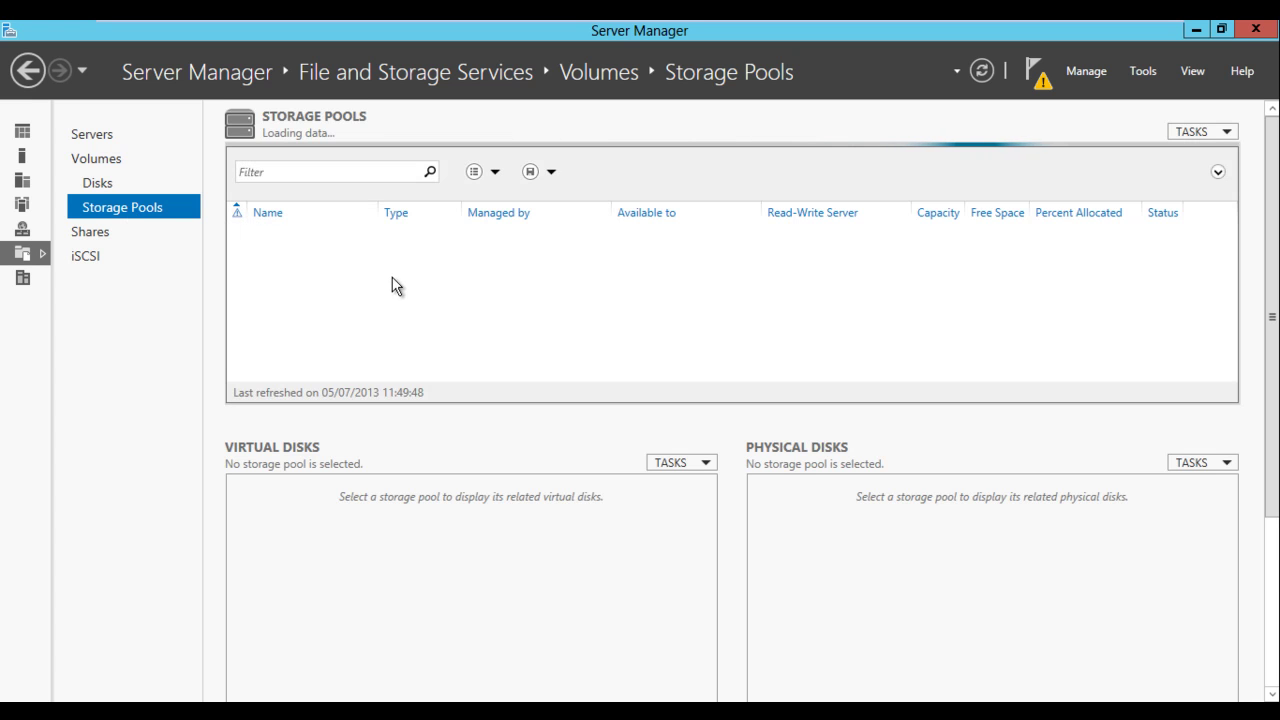
Start a new storage pool named Vms from the primordial pool and include both PhysicalDisk1 and PhysicalDisk2
right_click(417, 263)
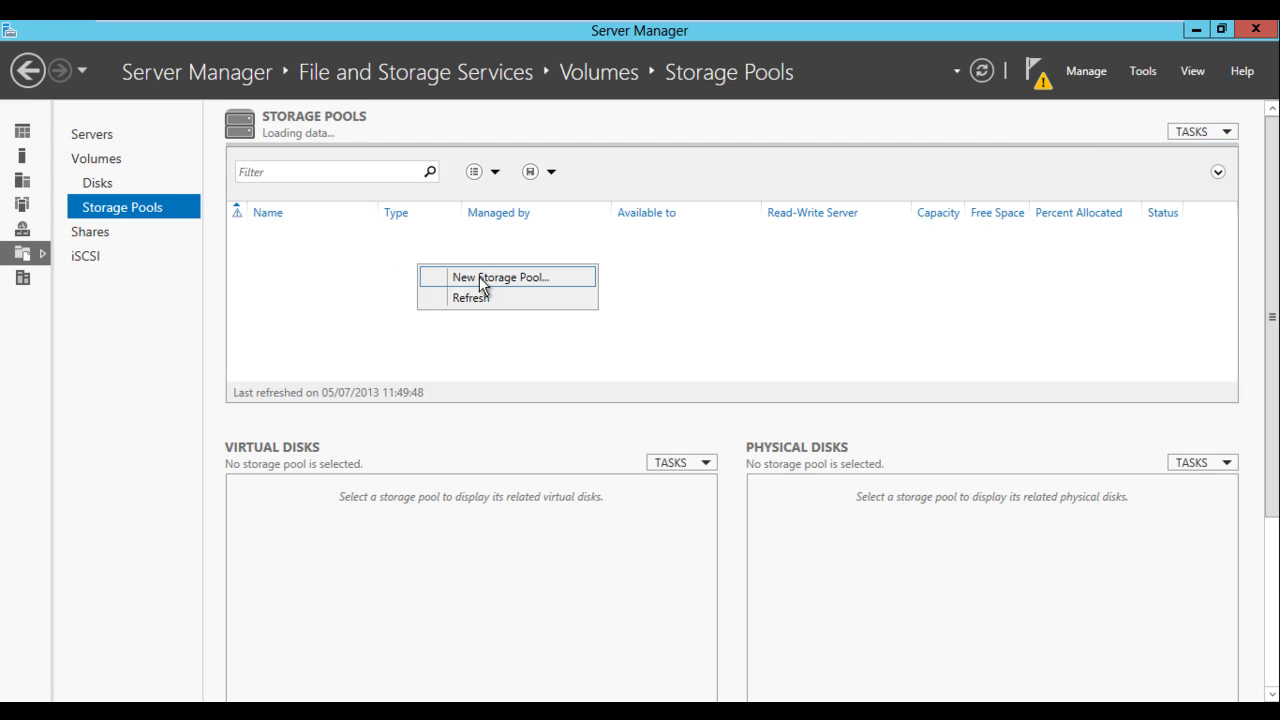
right_click(328, 305)
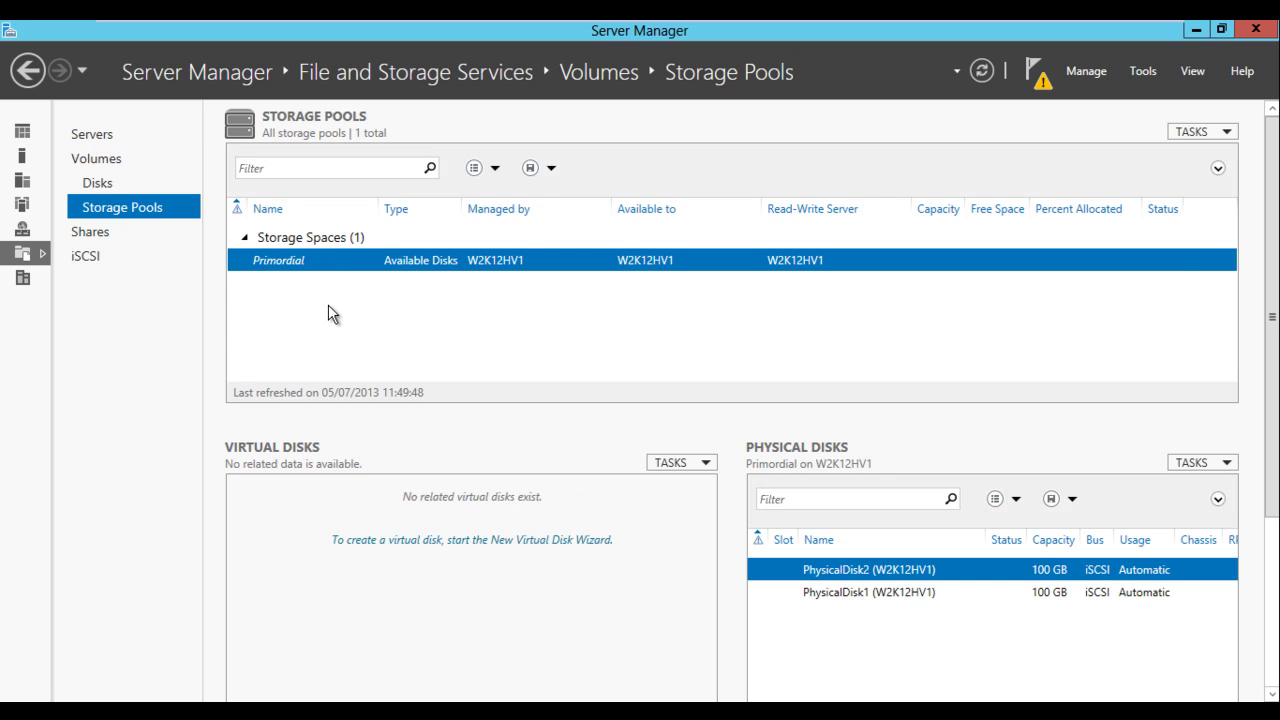
left_click(1203, 131)
left_click(1170, 155)
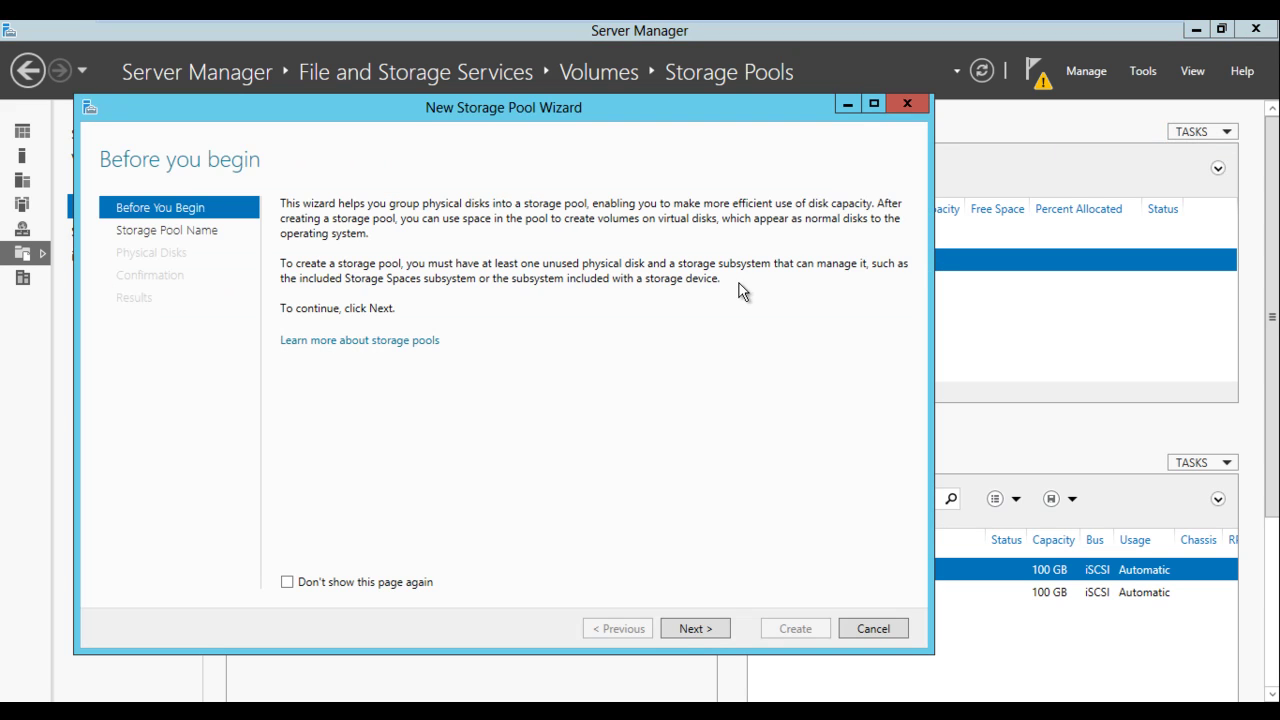
left_click(693, 628)
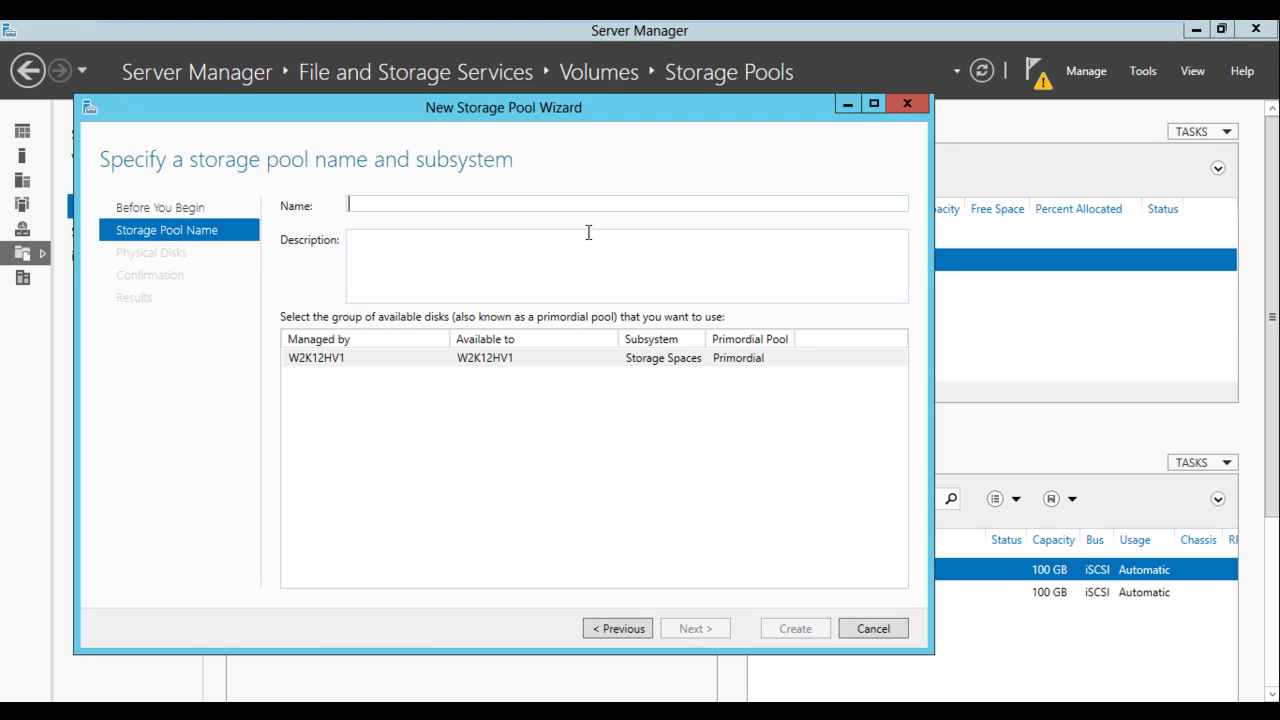
type("Vms")
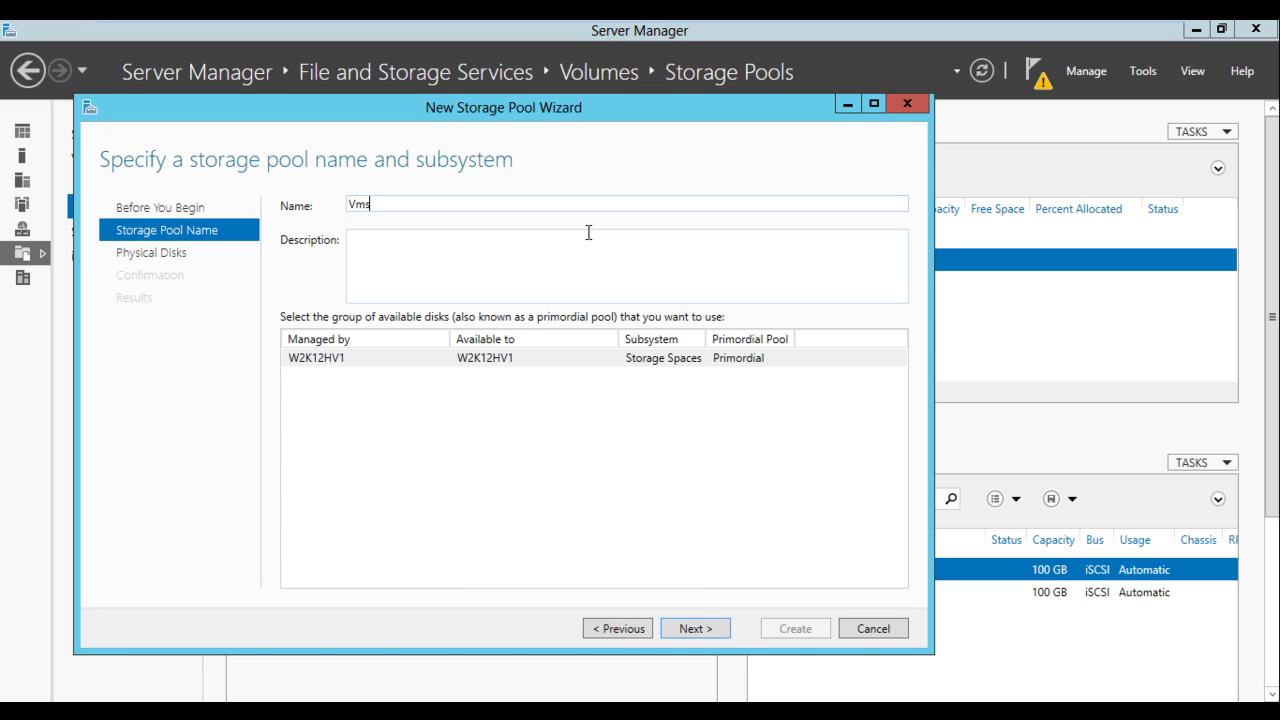
left_click(693, 628)
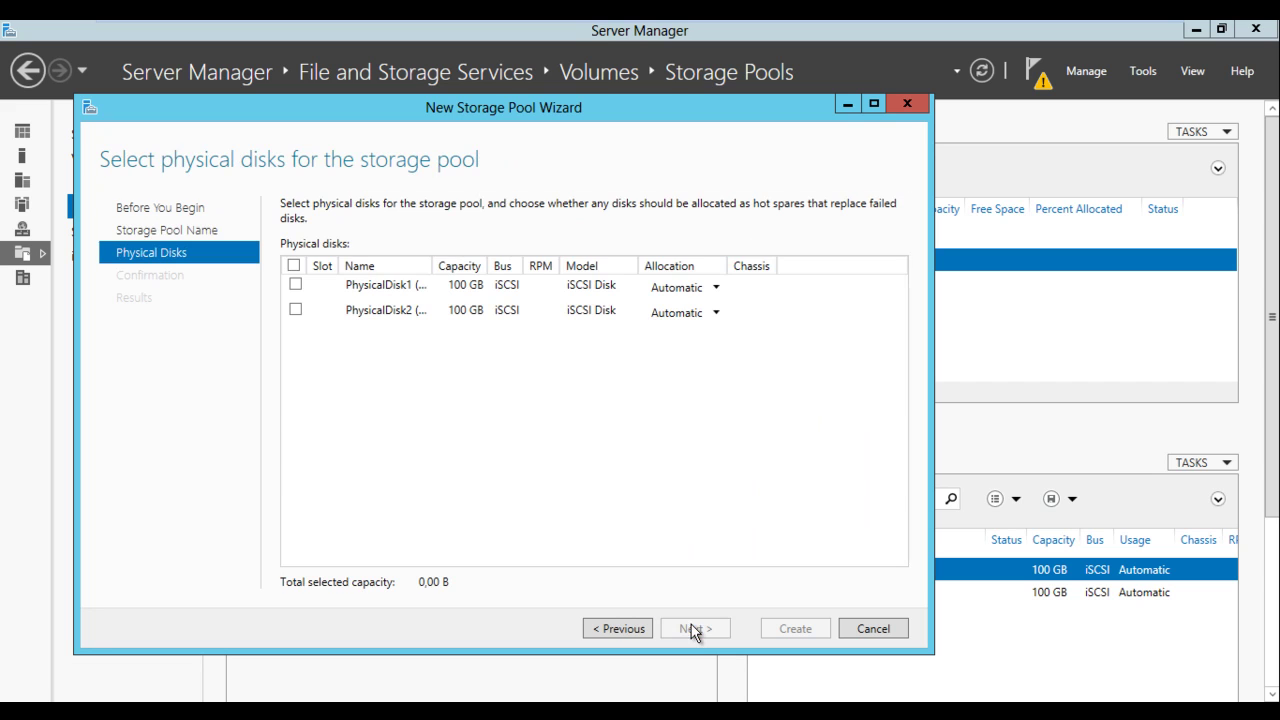
left_click(296, 286)
left_click(297, 310)
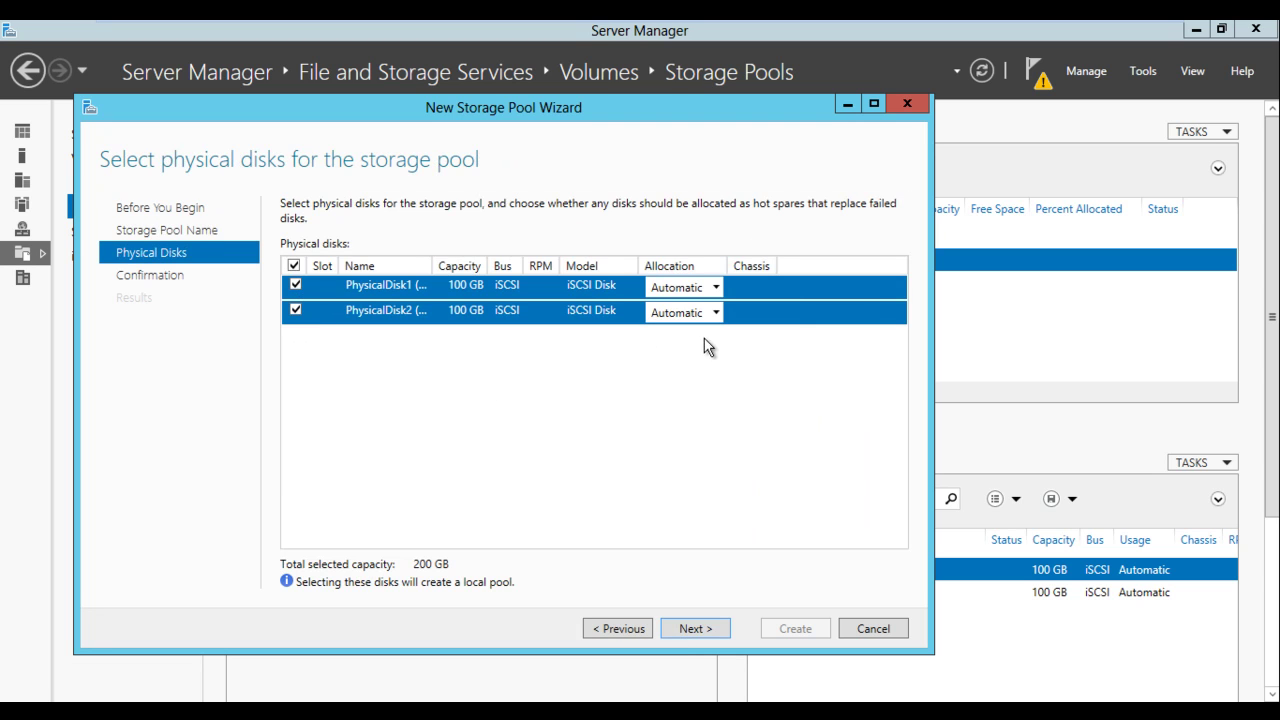
Try the Hot Spare allocation for PhysicalDisk2 and return it to Automatic, keeping both disks selected
left_click(720, 288)
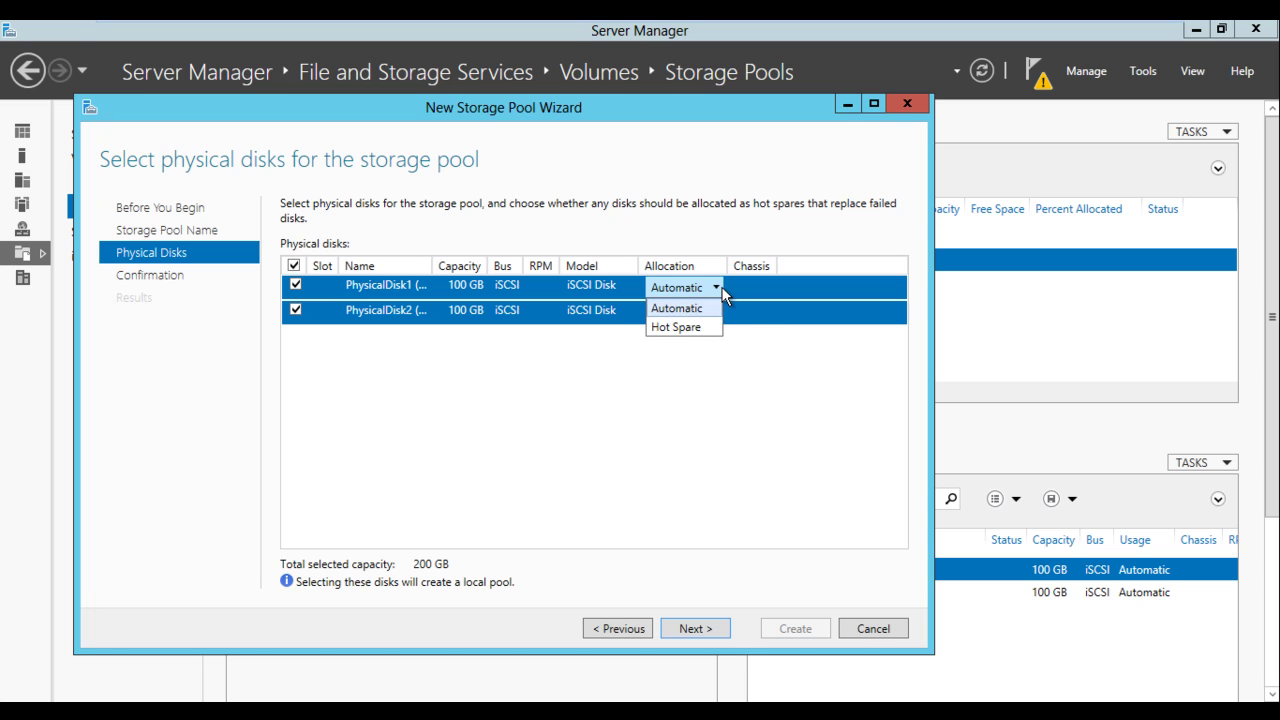
left_click(672, 307)
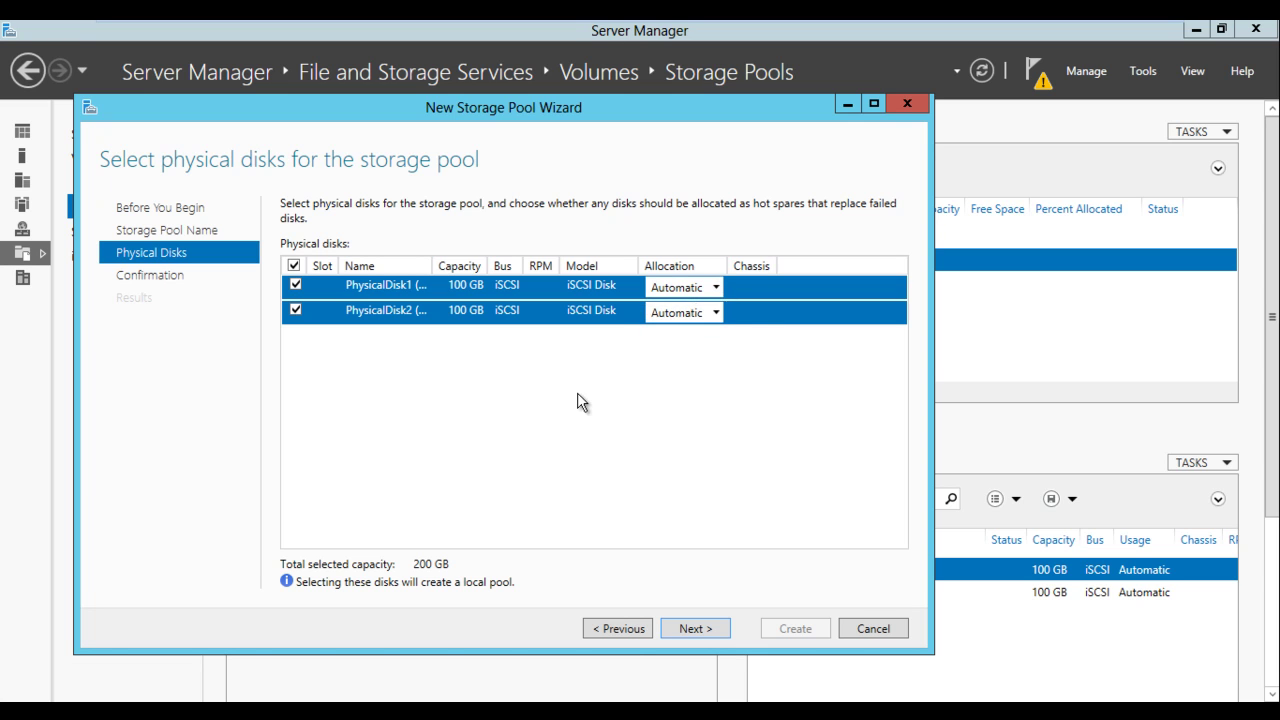
left_click(715, 313)
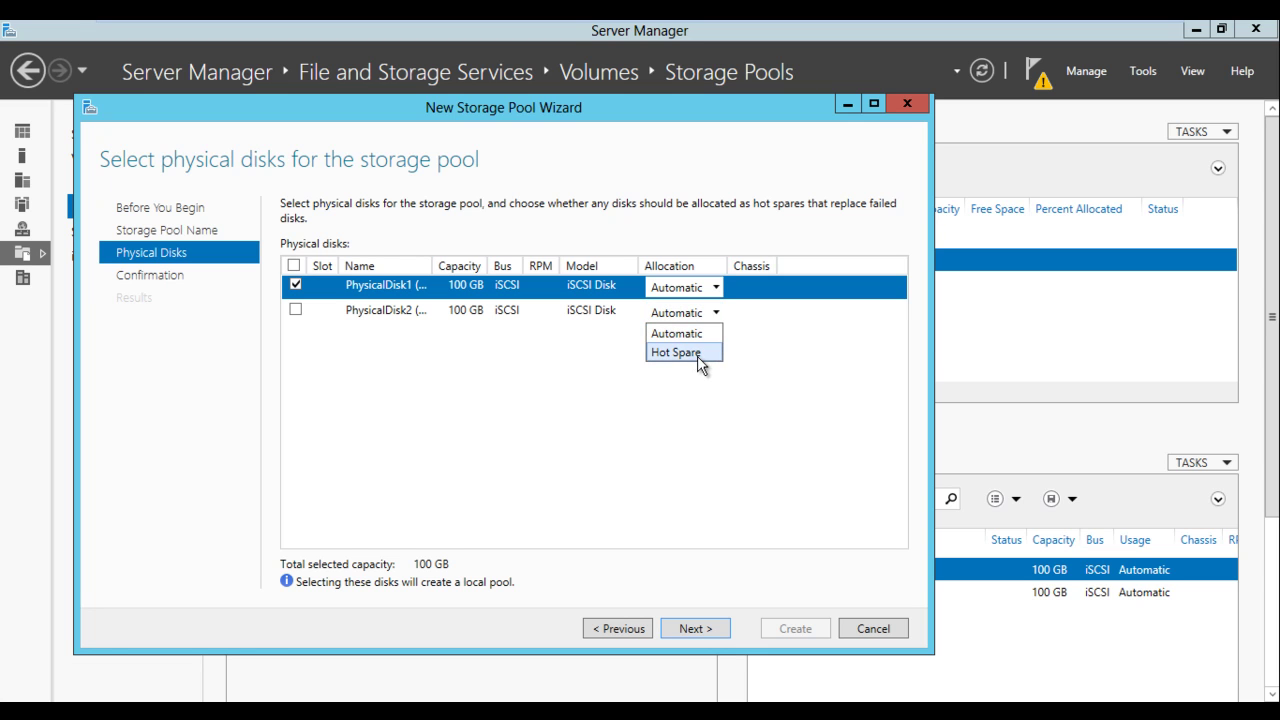
left_click(676, 333)
left_click(296, 311)
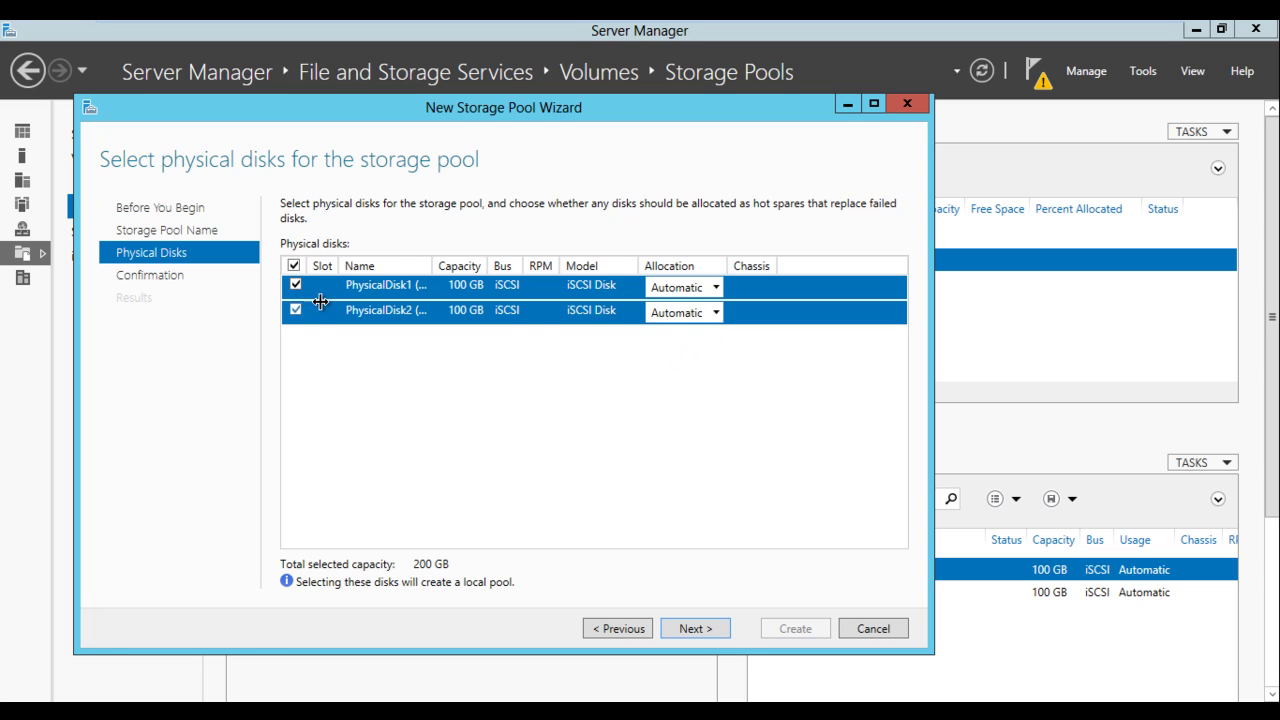
left_click(715, 313)
left_click(700, 353)
left_click(716, 312)
left_click(697, 334)
Confirm the disk selection, create the storage pool and close the wizard without creating a virtual disk
left_click(694, 629)
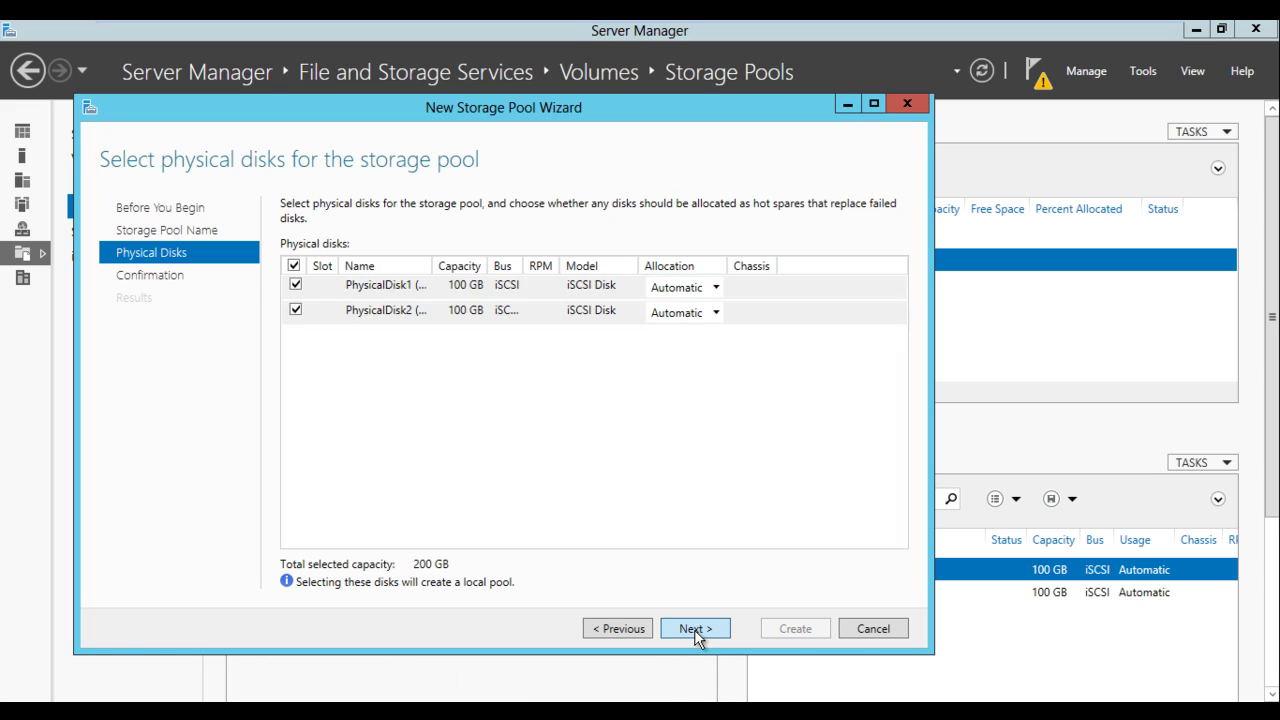
left_click(798, 629)
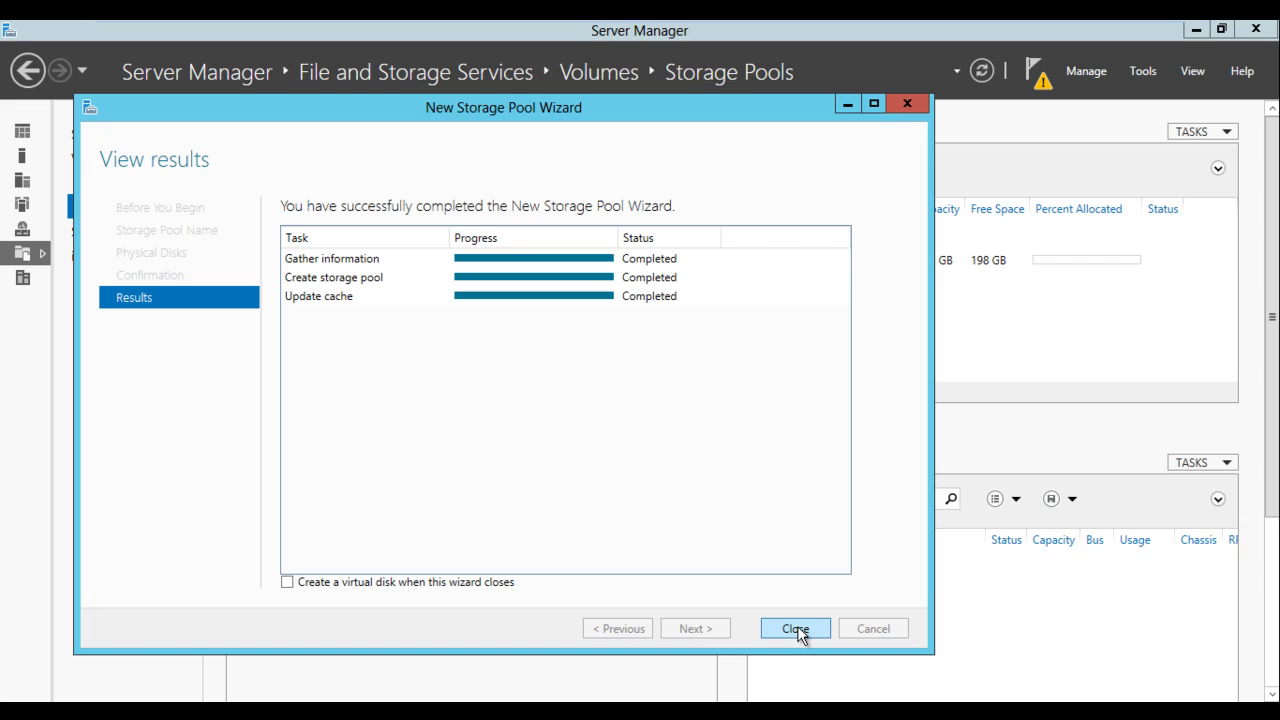
left_click(795, 629)
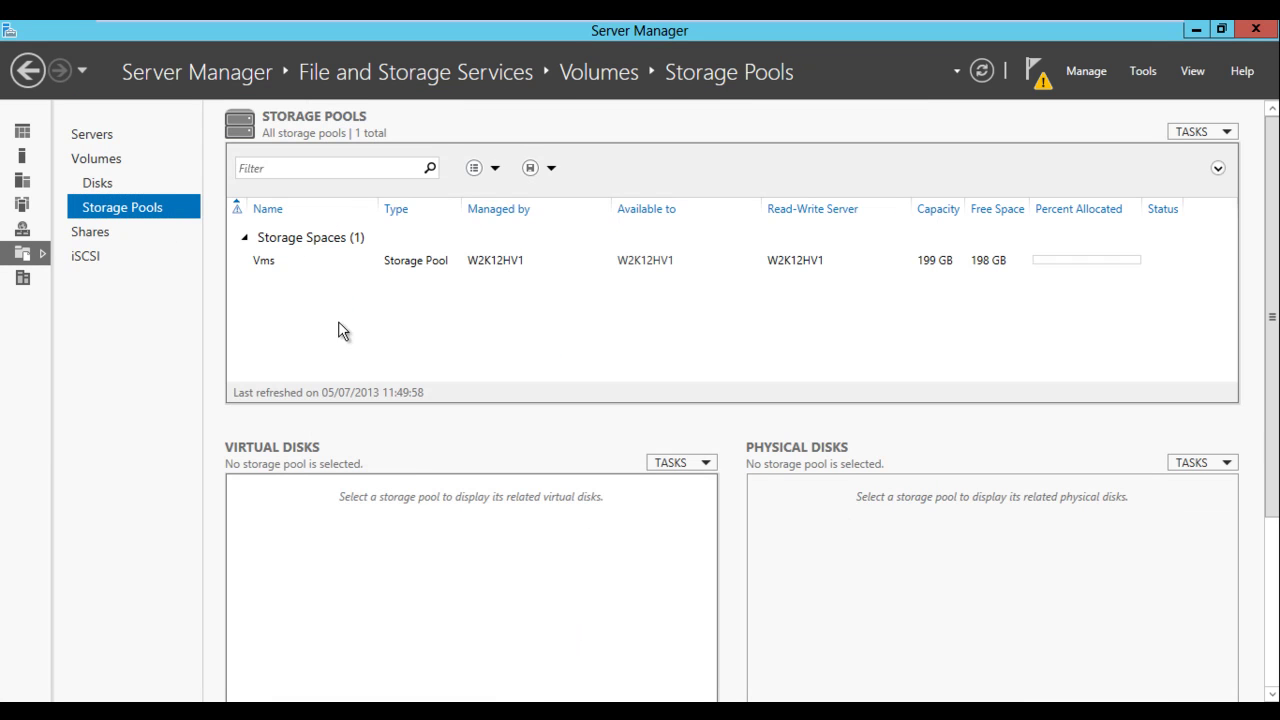
Start a new virtual disk on the Vms storage pool and name it Vms
left_click(281, 261)
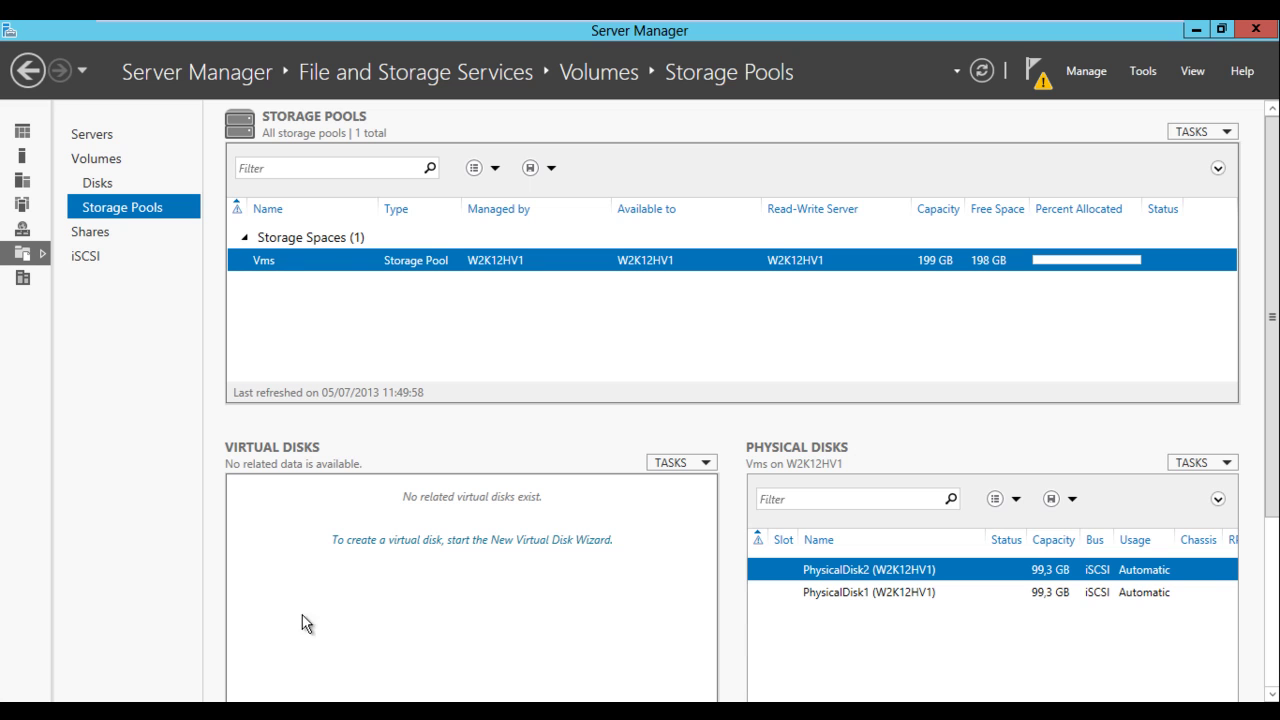
left_click(686, 463)
left_click(660, 486)
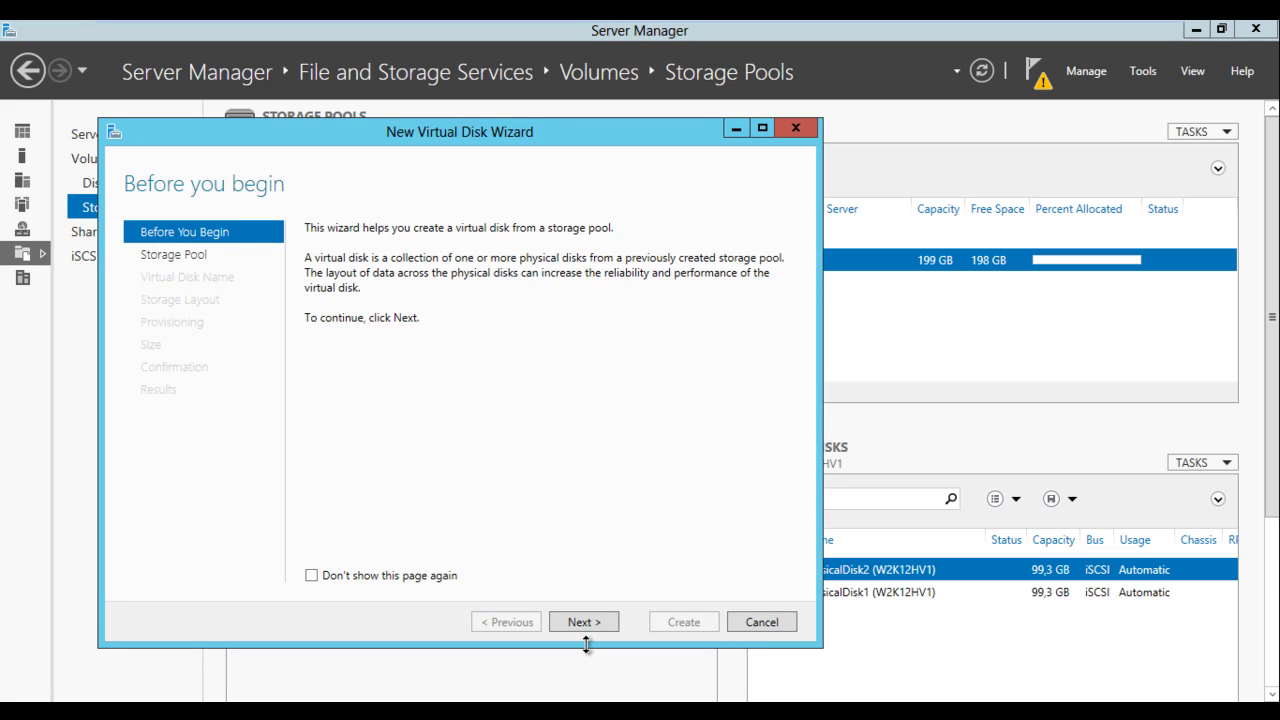
left_click(582, 624)
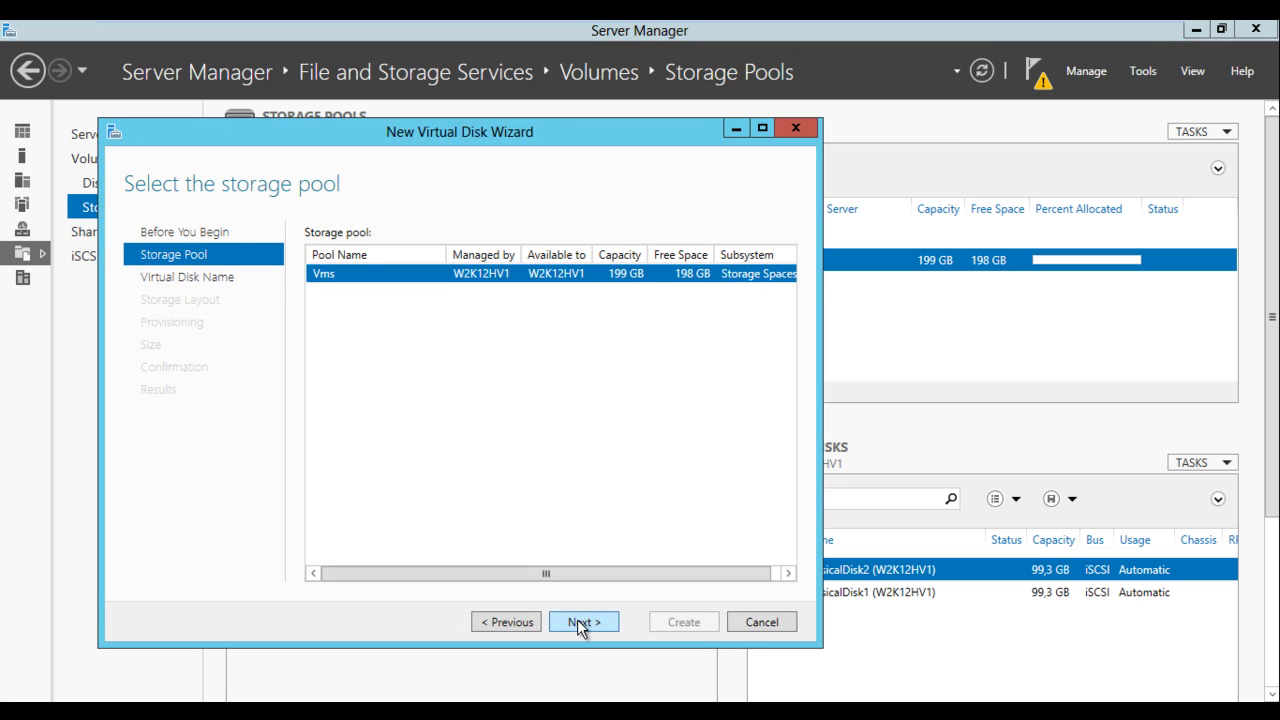
left_click(582, 624)
type("Vms")
left_click(580, 624)
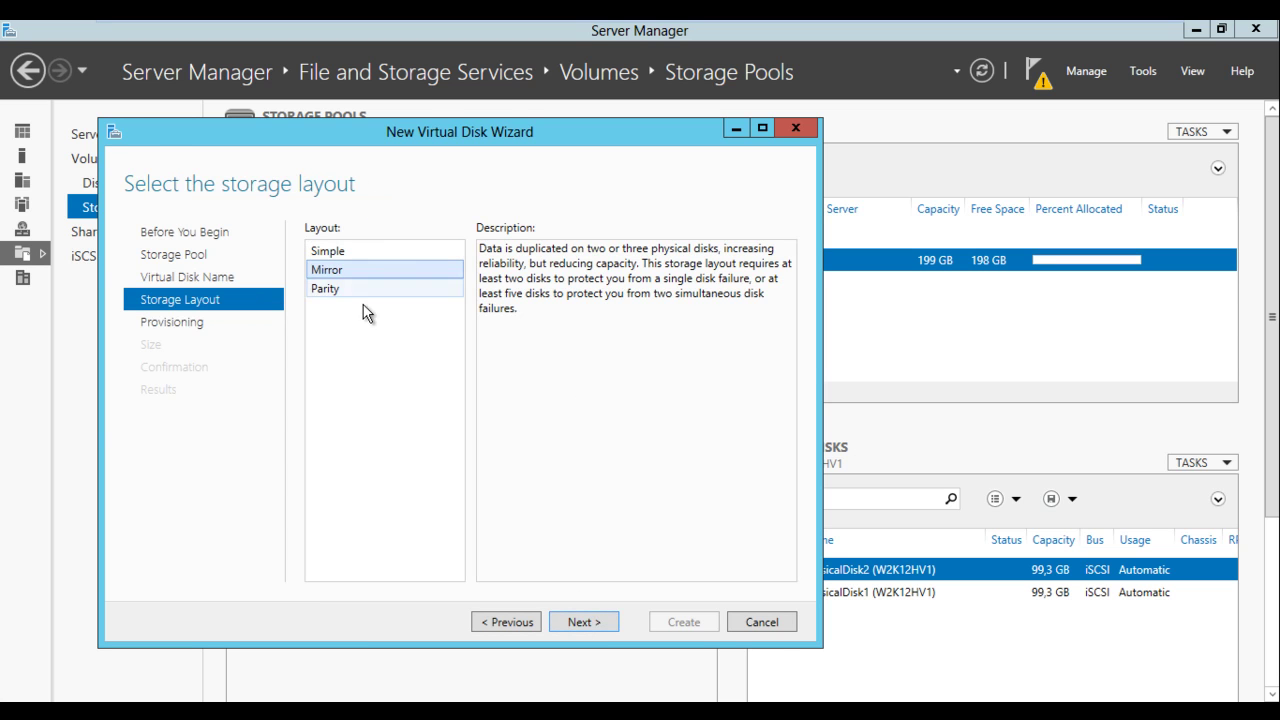
Compare the storage layouts, choose Simple for the virtual disk and accept Fixed provisioning
left_click(342, 254)
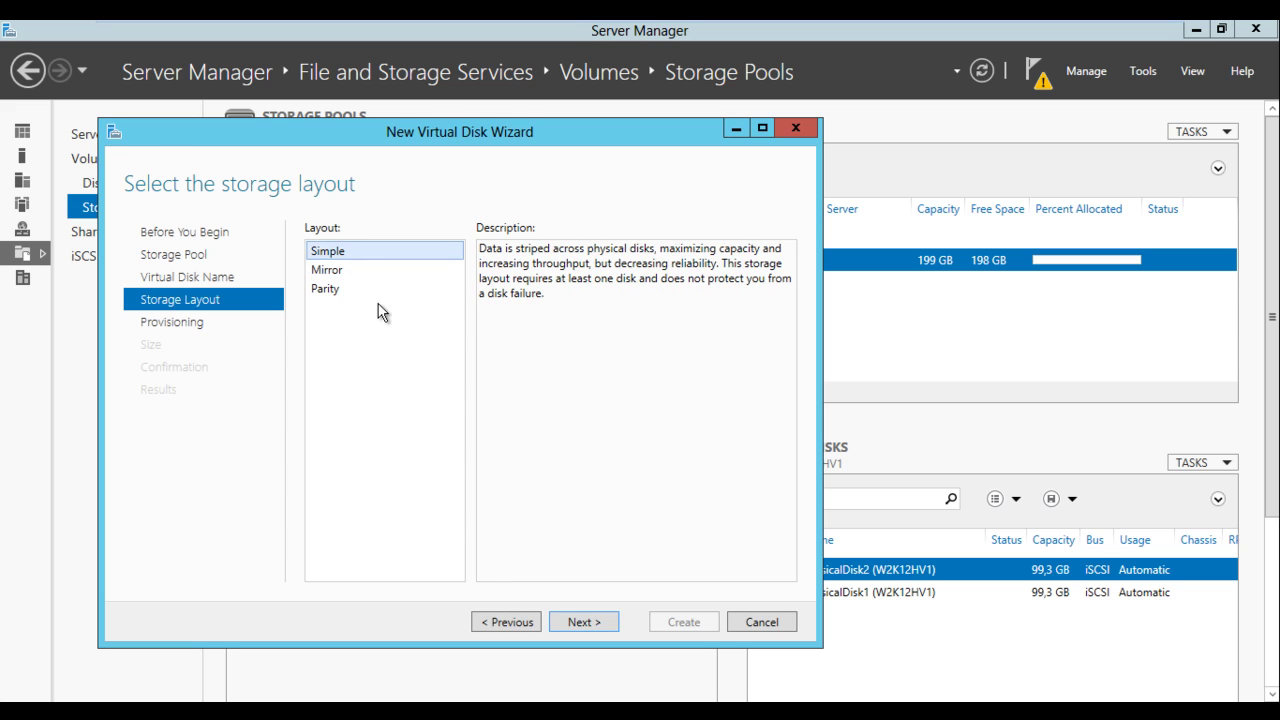
left_click(351, 278)
left_click(351, 289)
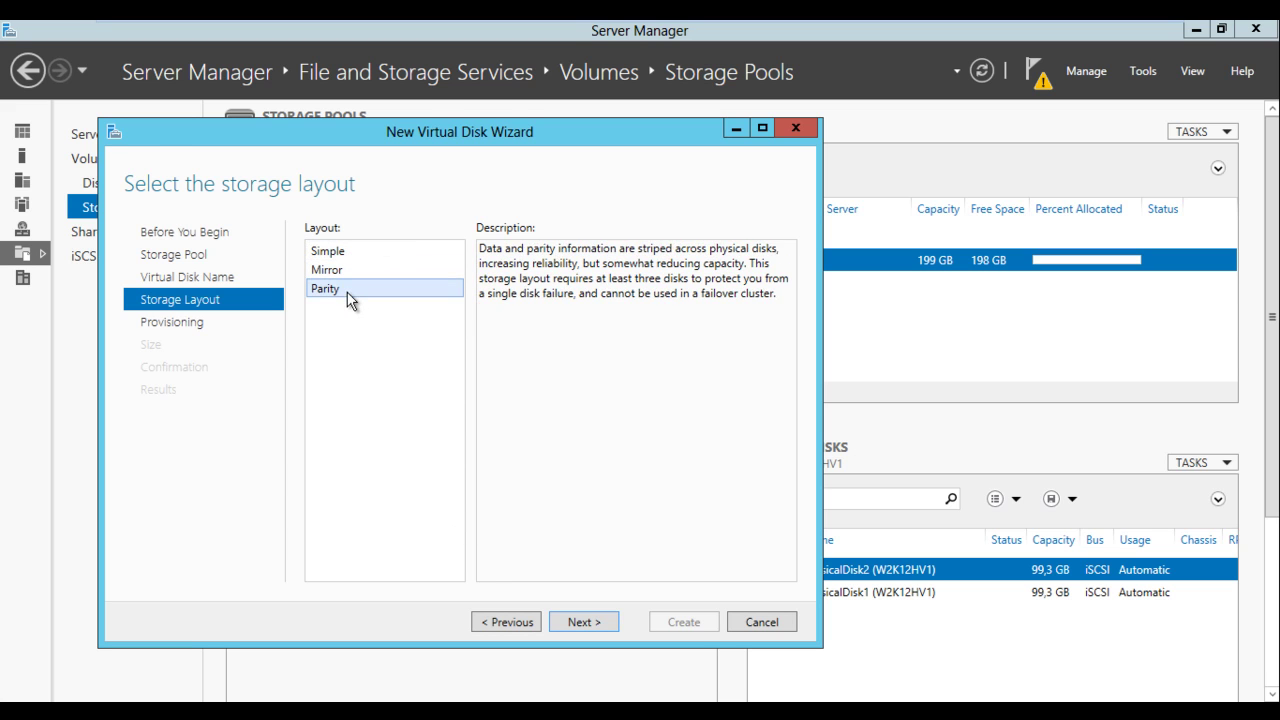
left_click(351, 253)
left_click(588, 624)
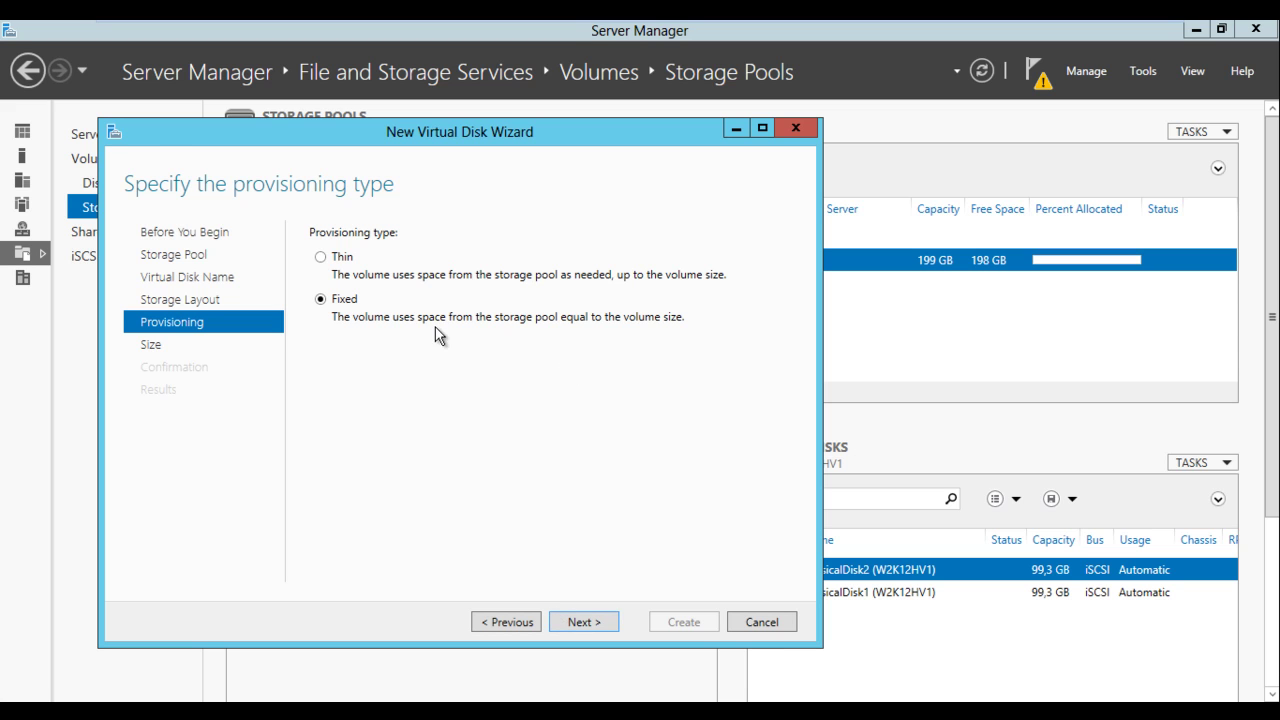
left_click(584, 624)
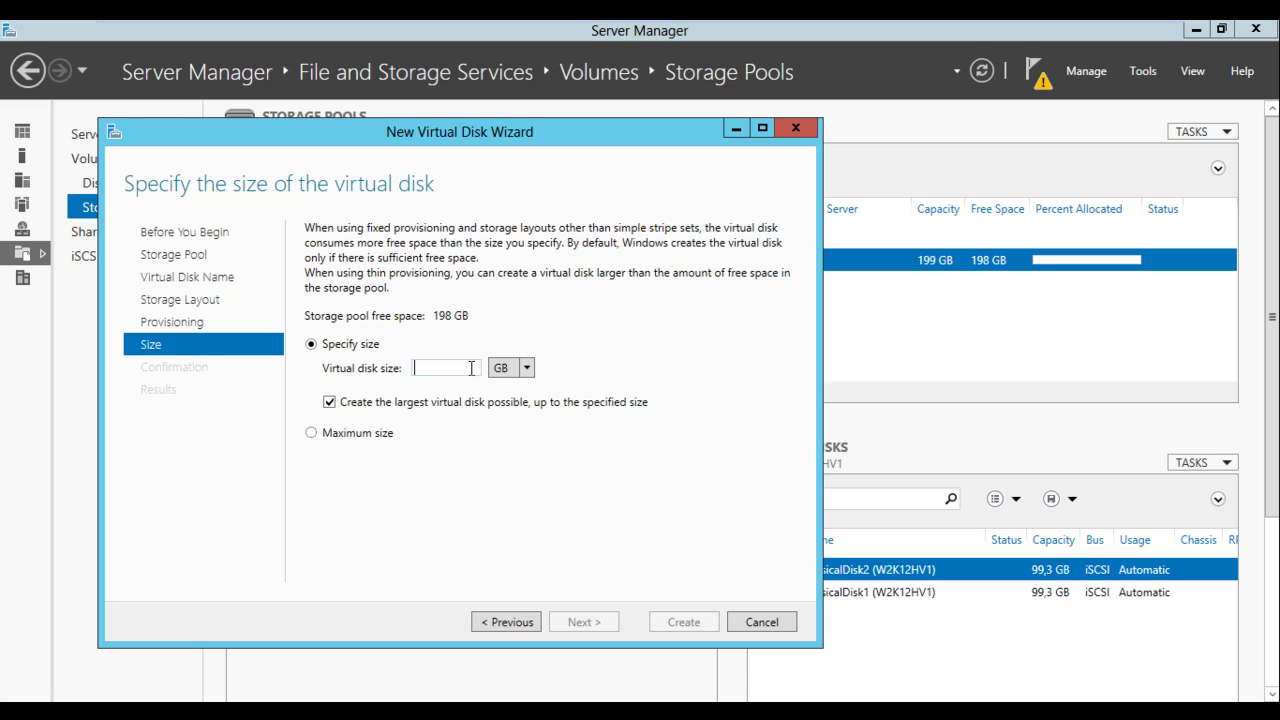
Set the virtual disk size to 150 GB, create the disk and continue to creating a volume on it
type("150")
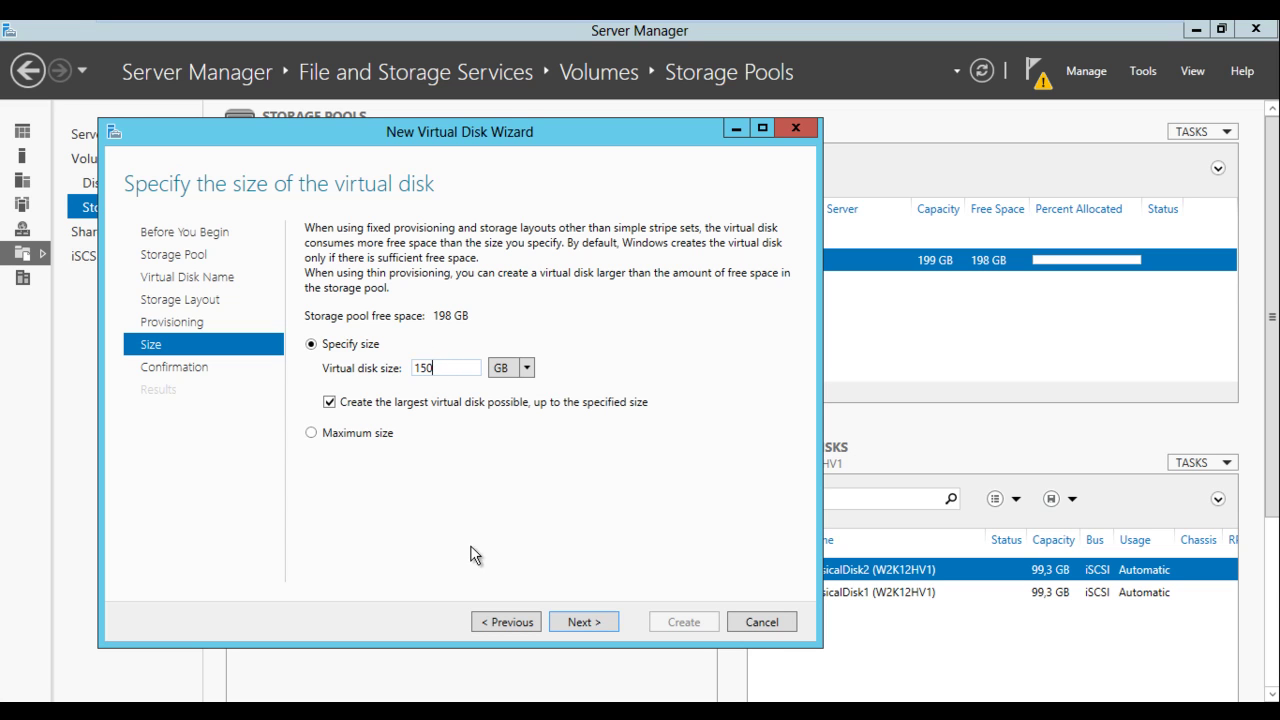
left_click(574, 623)
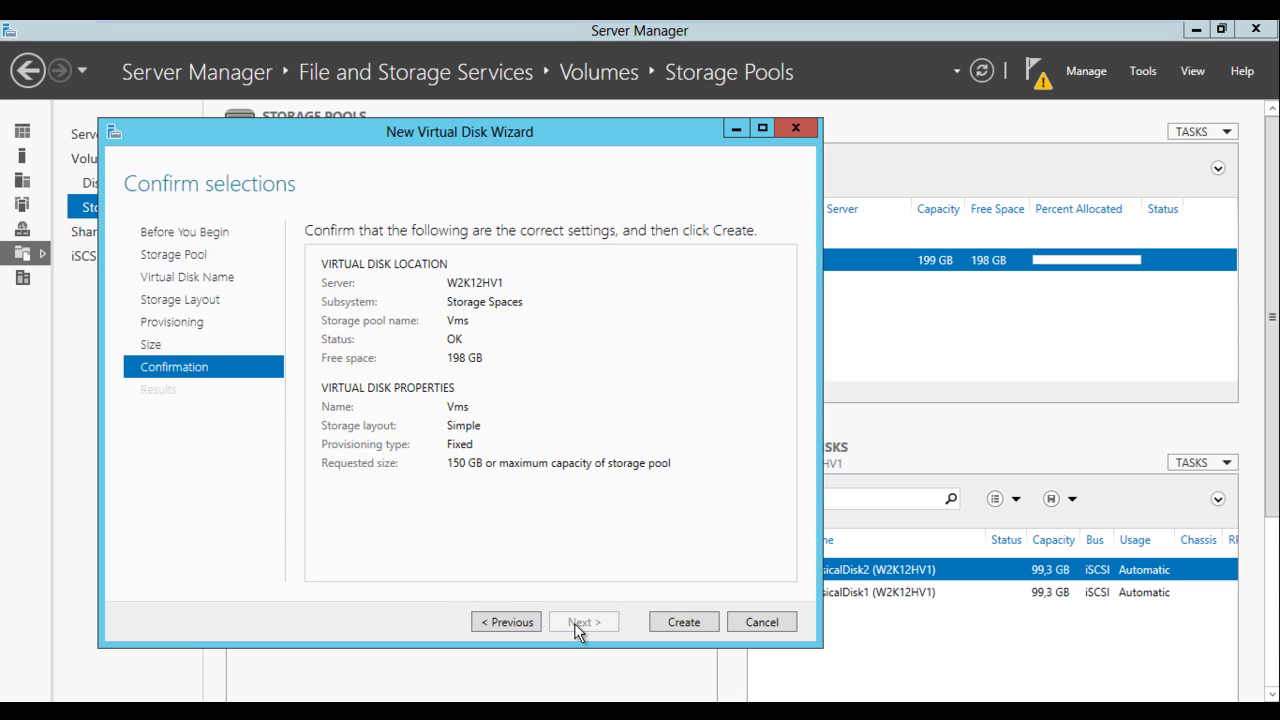
left_click(684, 622)
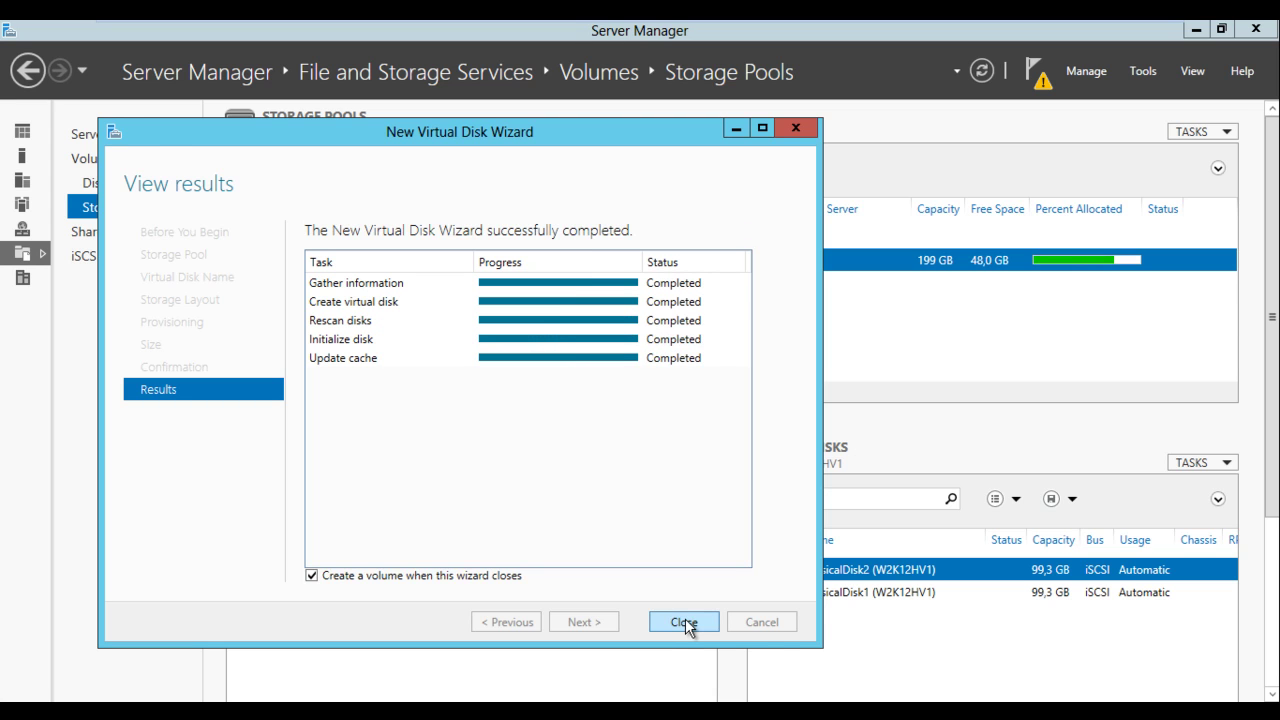
left_click(684, 622)
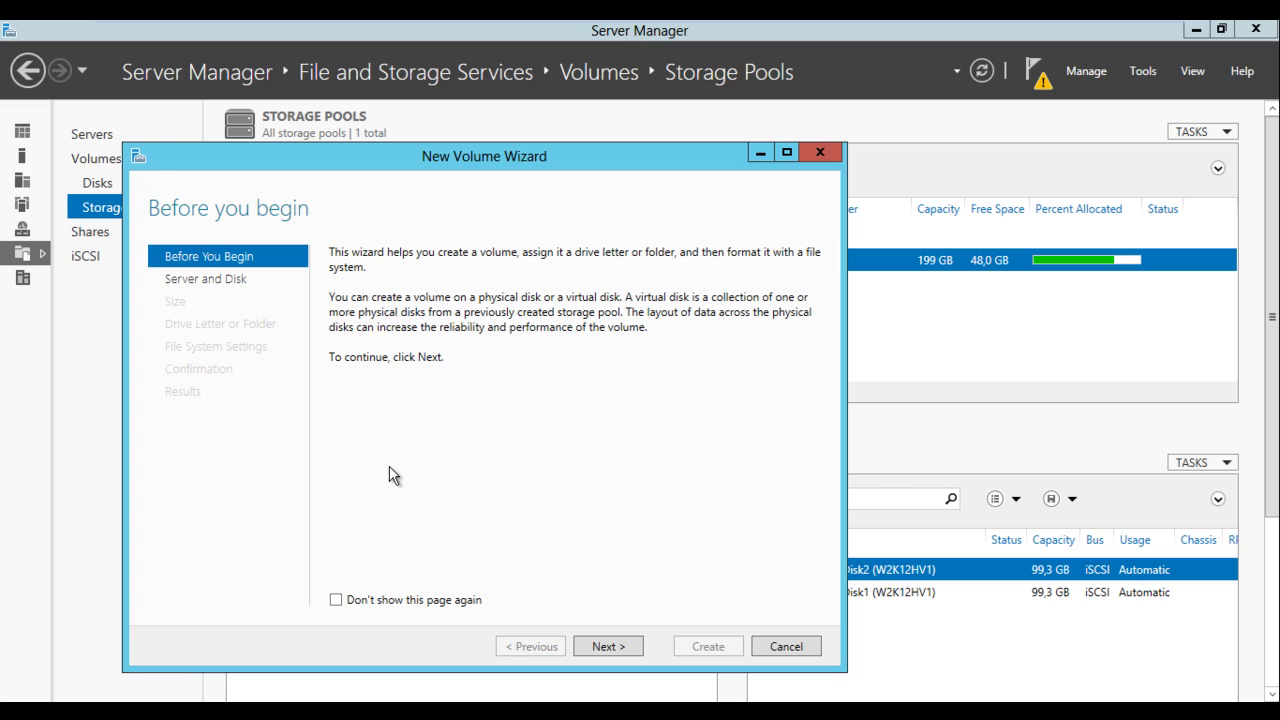
Place the new volume on Disk 3 of server W2K12HV1 at the full 150 GB and assign it drive letter E
left_click(601, 647)
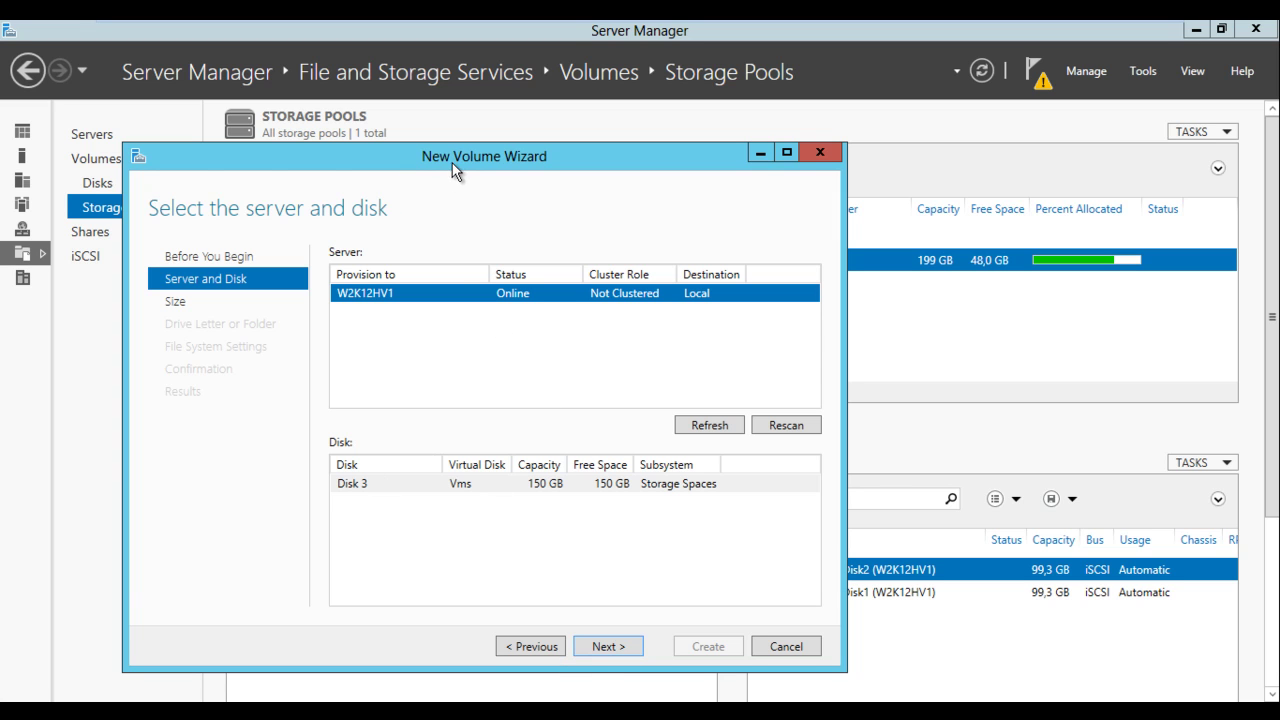
left_click(614, 648)
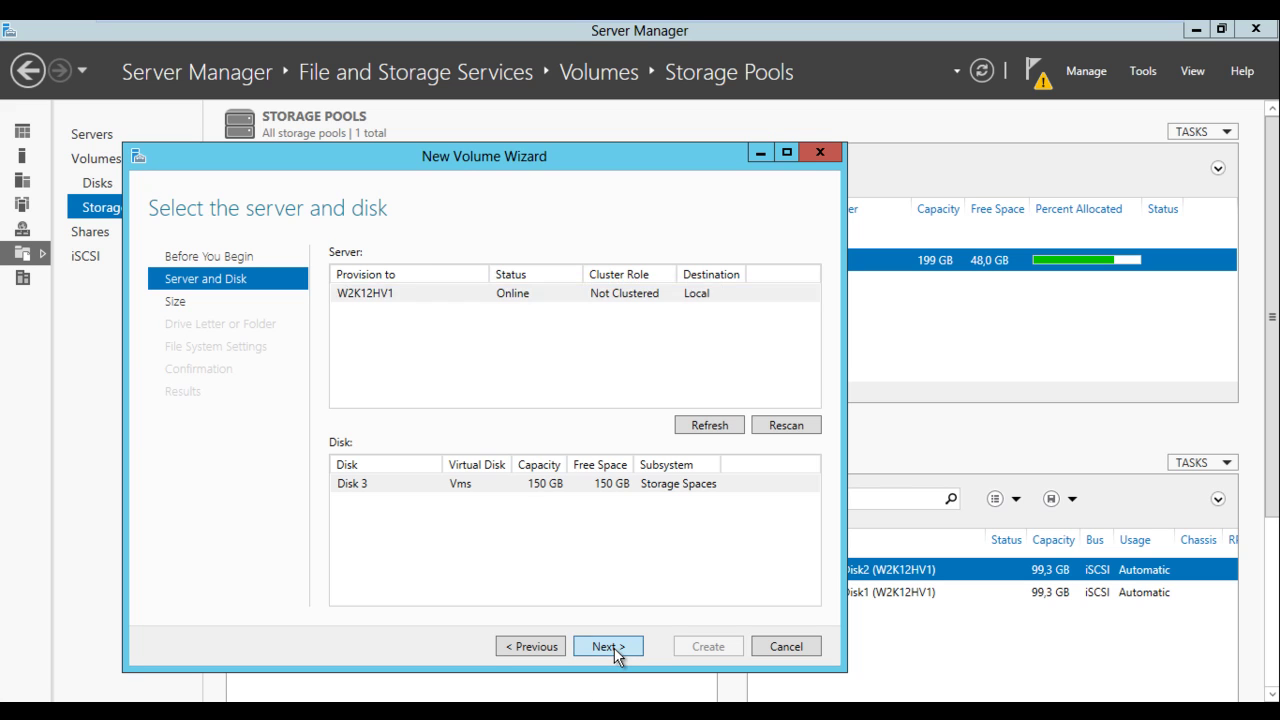
left_click(621, 647)
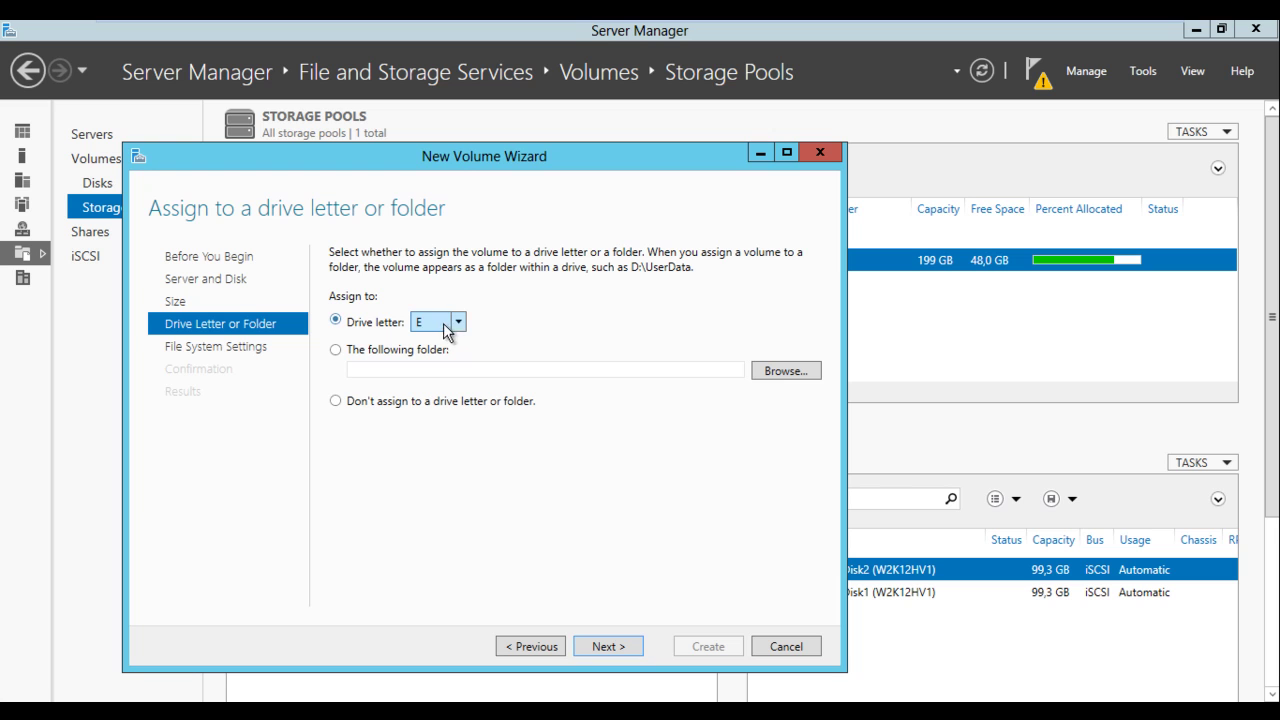
left_click(608, 646)
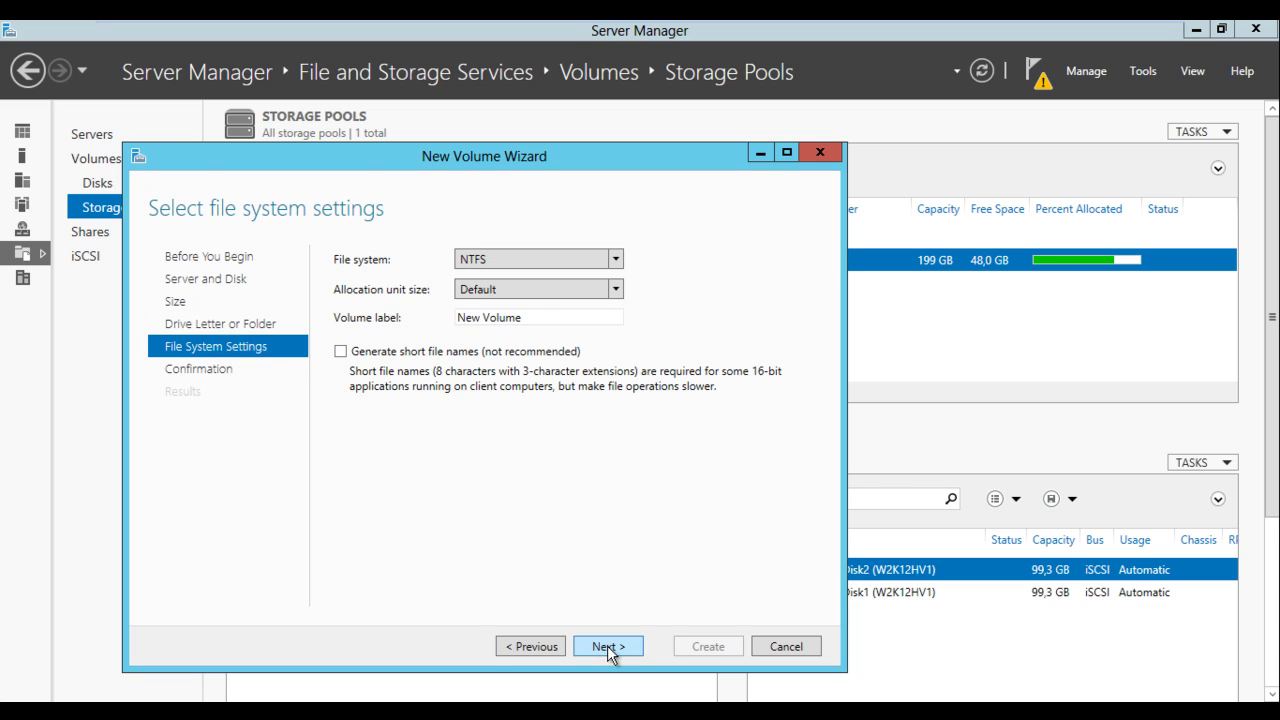
Label the NTFS volume Vms, create it with the default allocation unit size and close the wizard
left_click_drag(531, 310, 373, 358)
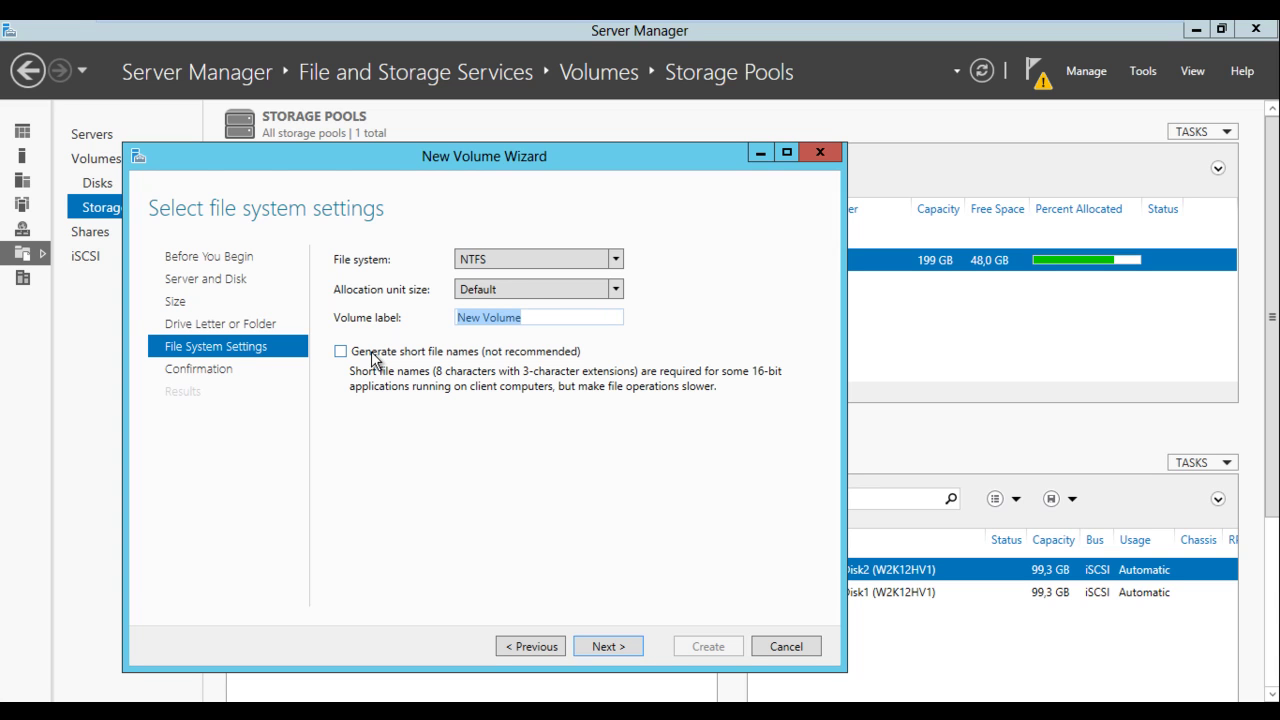
type("Vms")
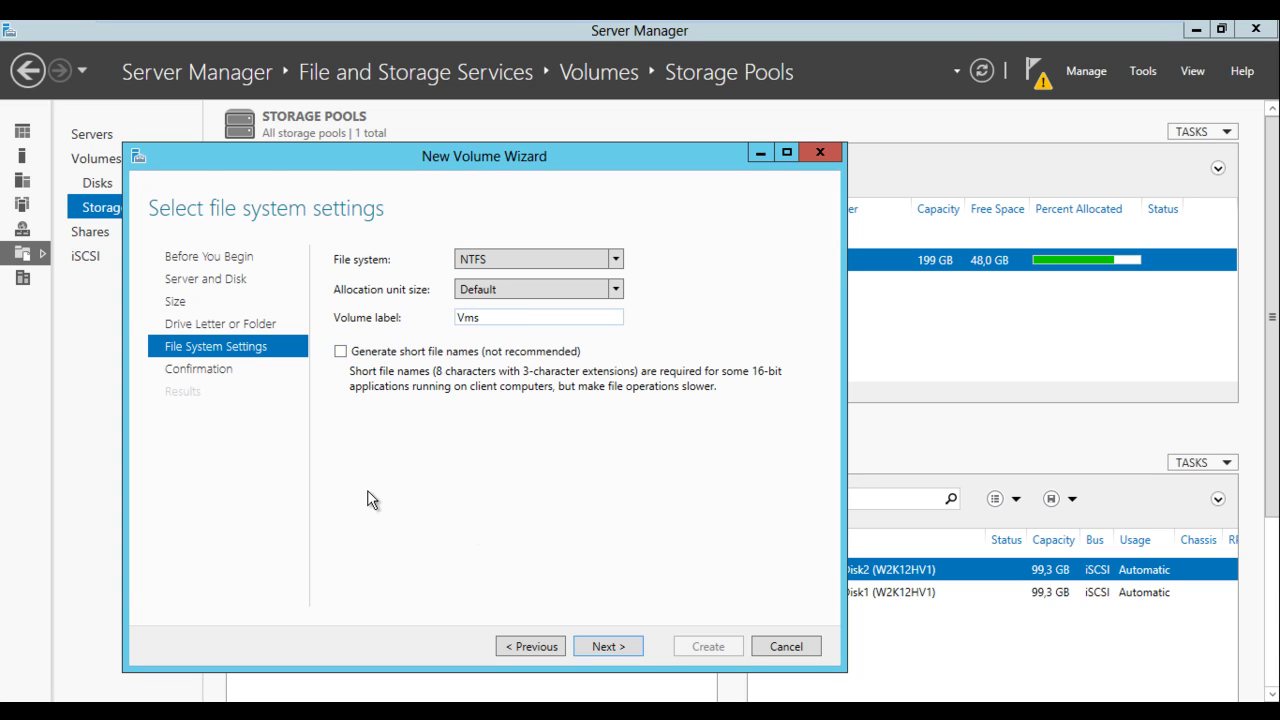
left_click(600, 651)
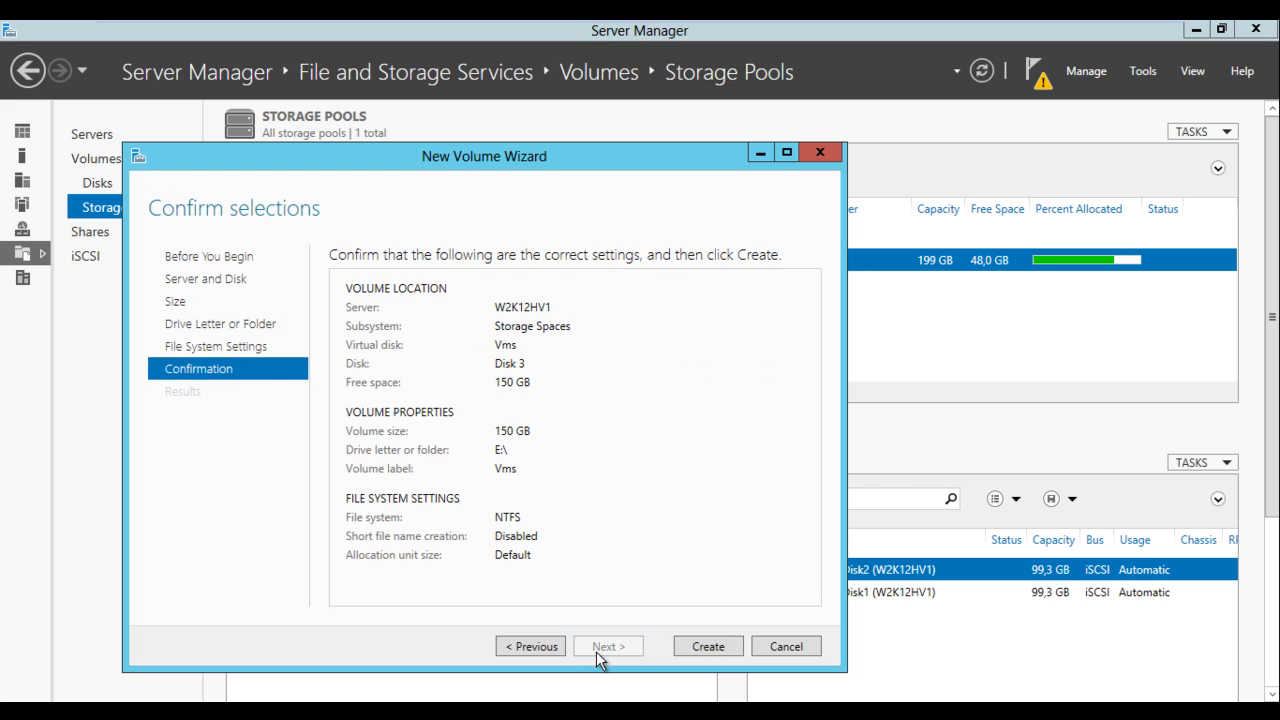
left_click(709, 647)
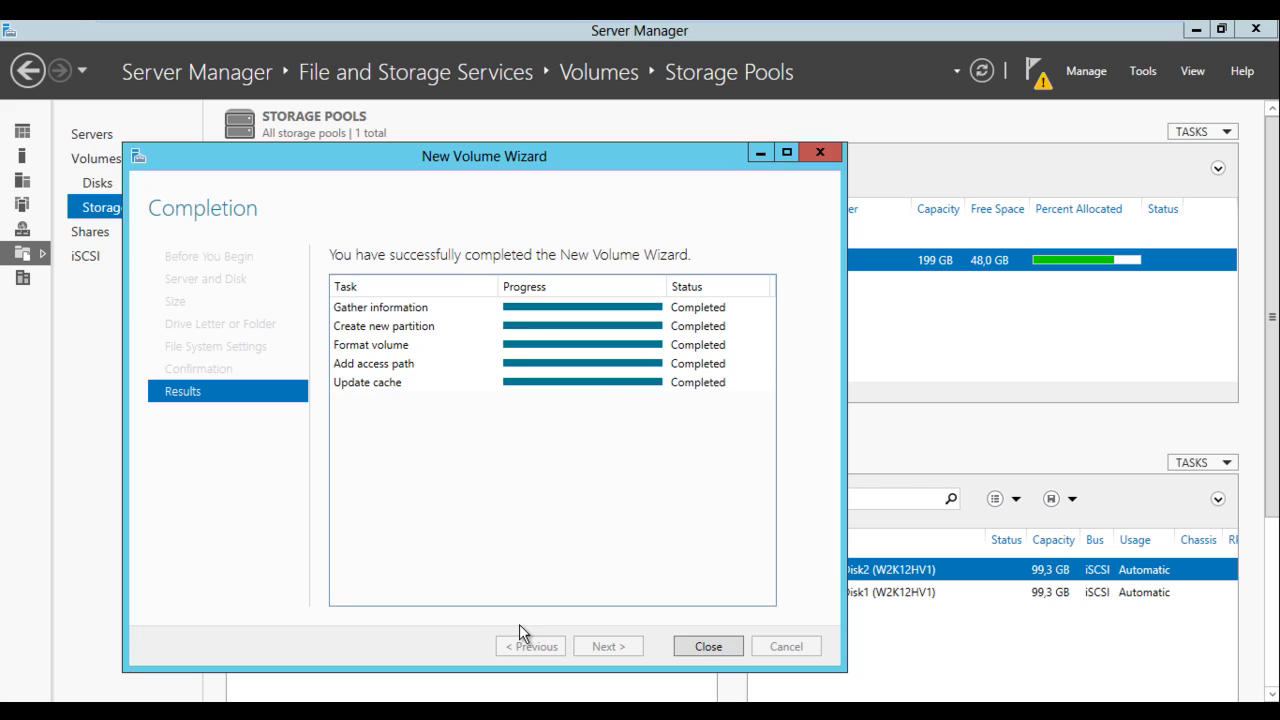
left_click(706, 645)
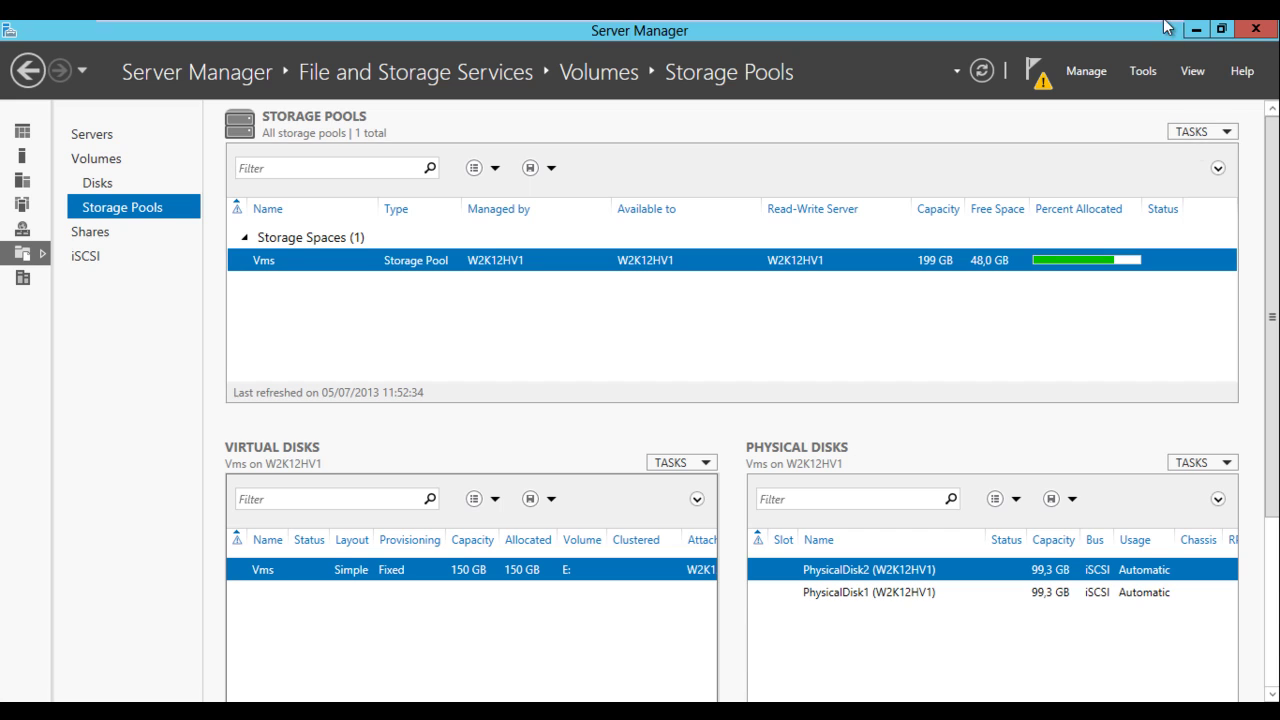
Check the contents of the new Vms (E:) volume in File Explorer and close the window
left_click(1196, 29)
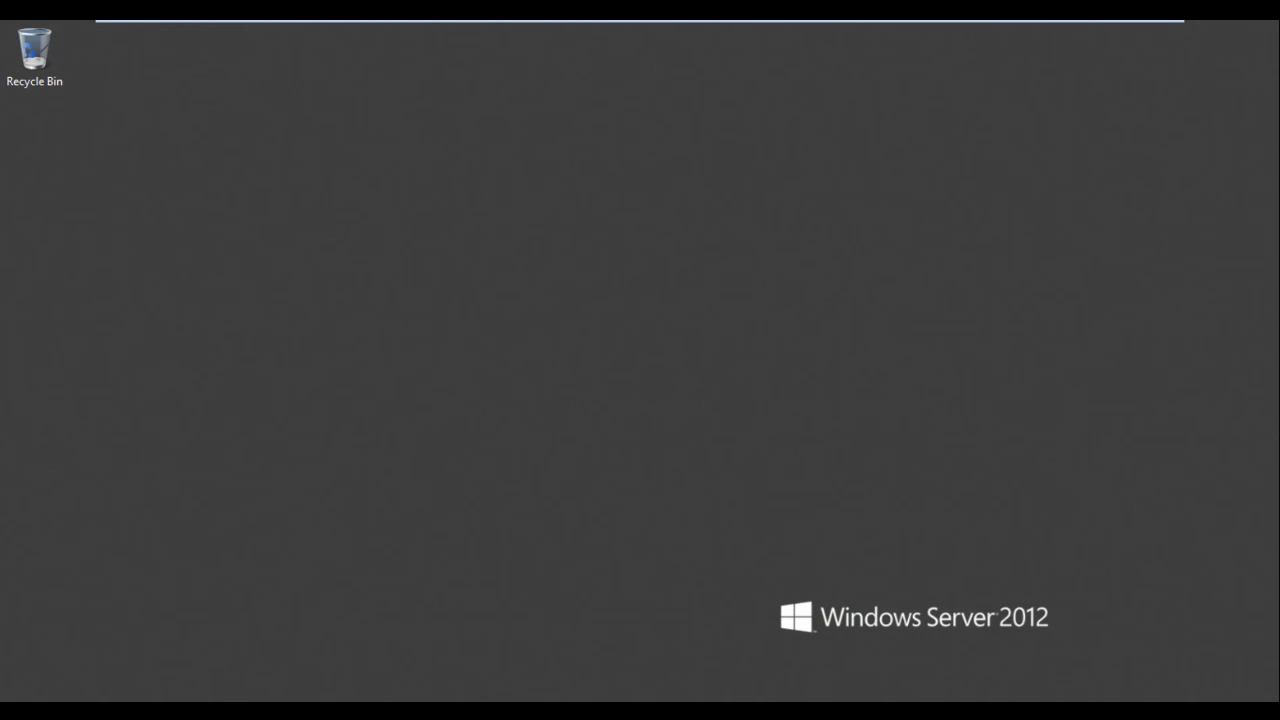
key("super+e")
left_click(228, 499)
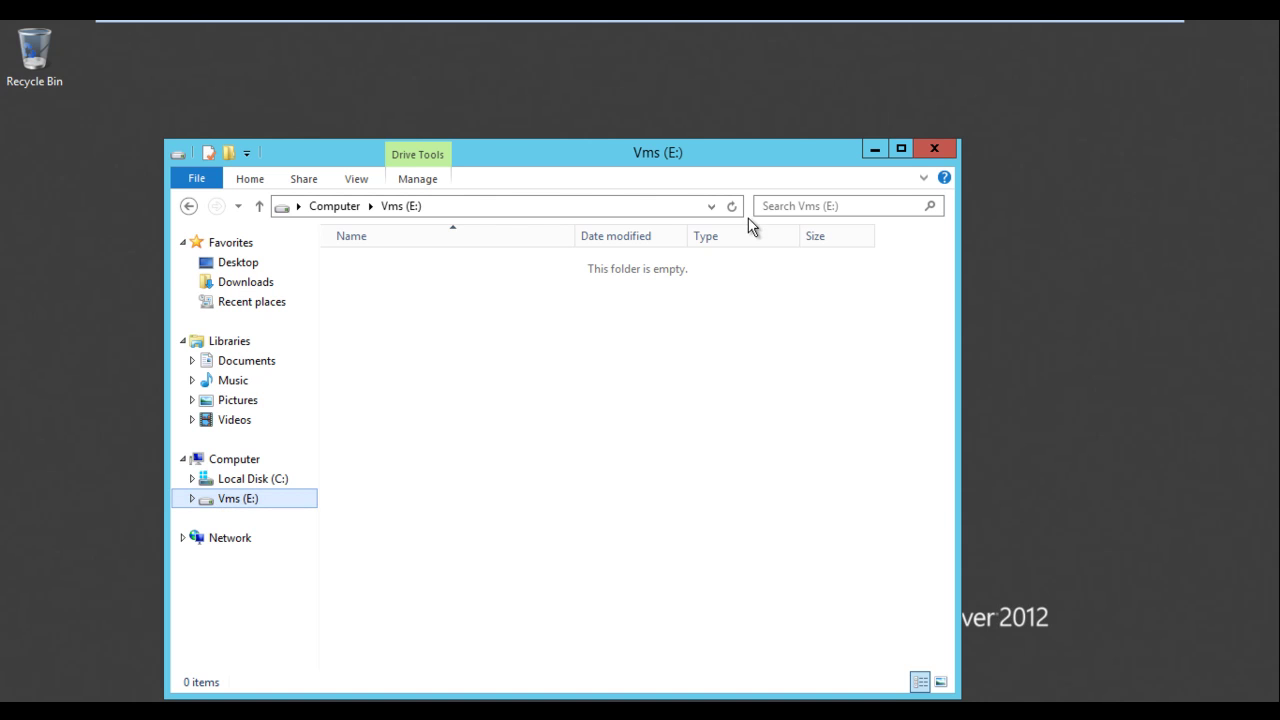
left_click(935, 148)
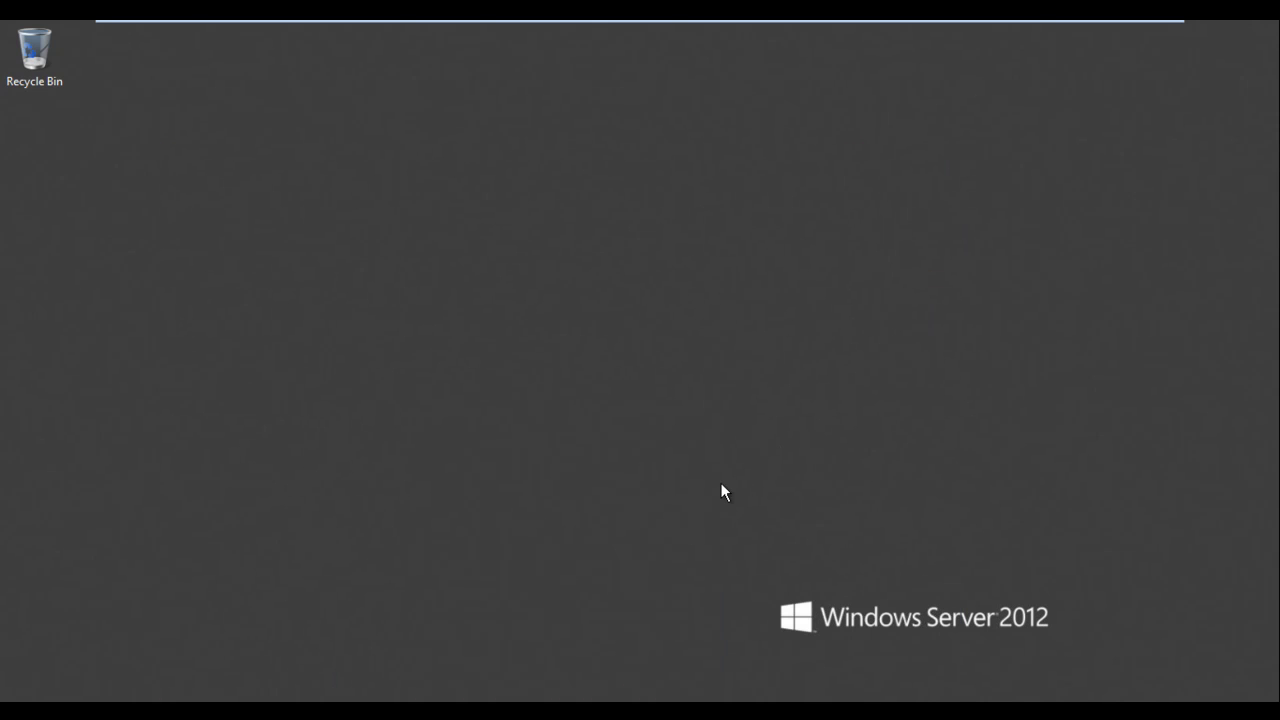
Switch to Hyper-V Manager, maximize its window and bring up the server W2K12HV1
key("super")
type("hy")
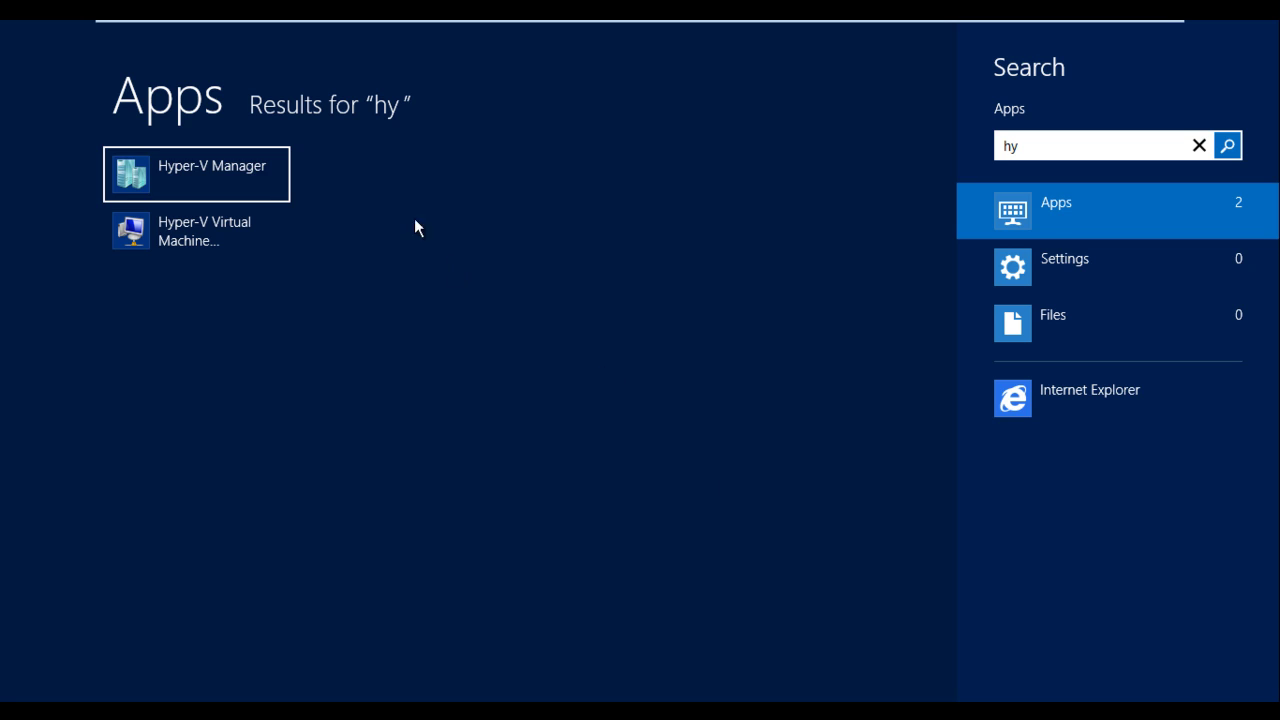
left_click(255, 170)
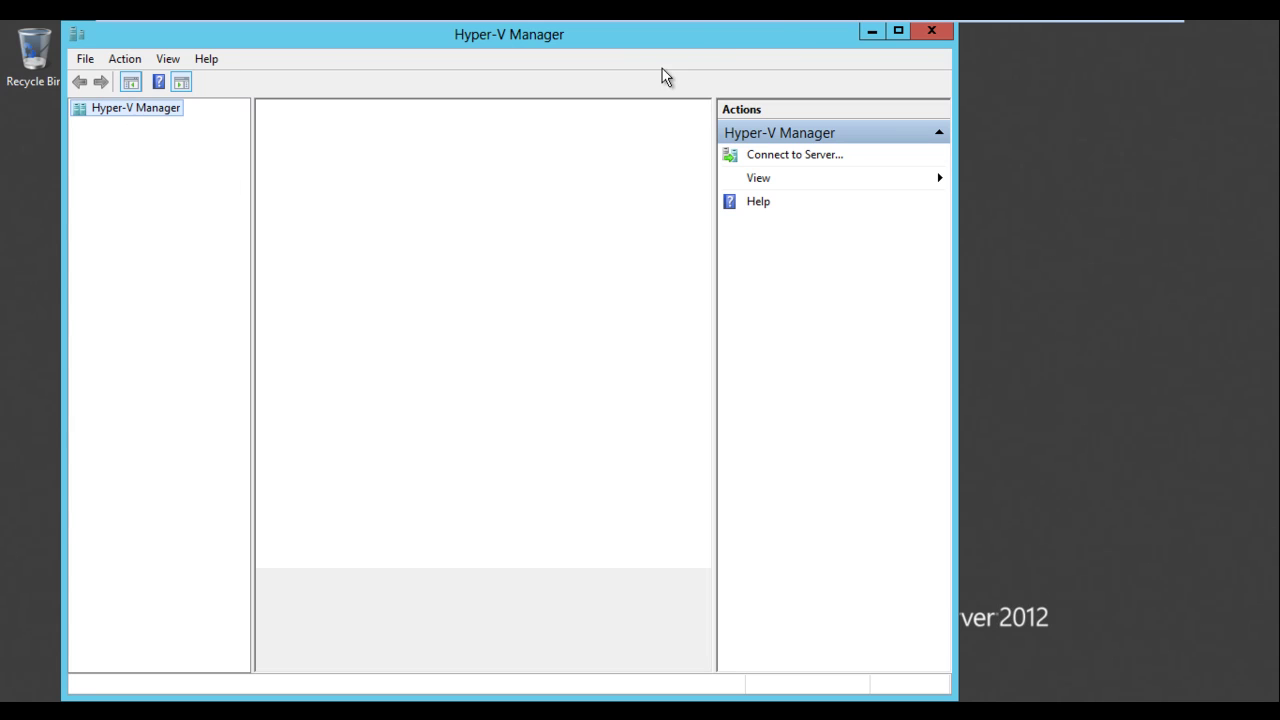
left_click(898, 31)
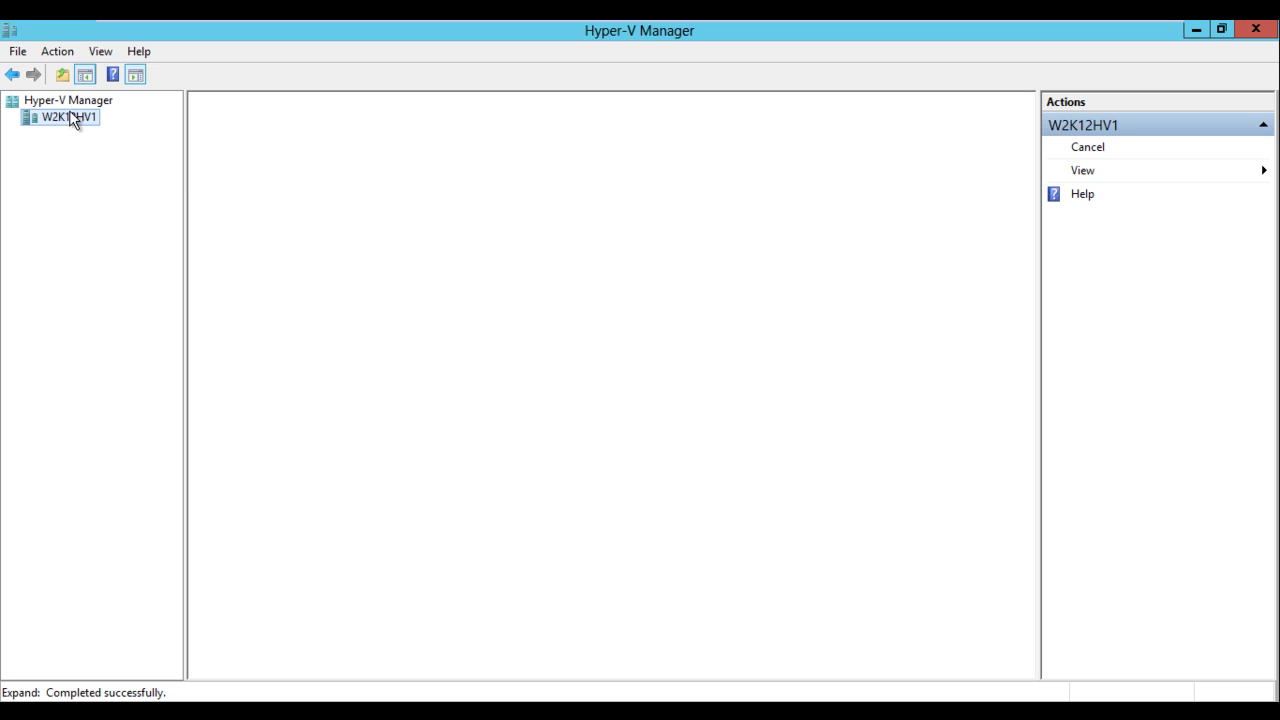
right_click(67, 118)
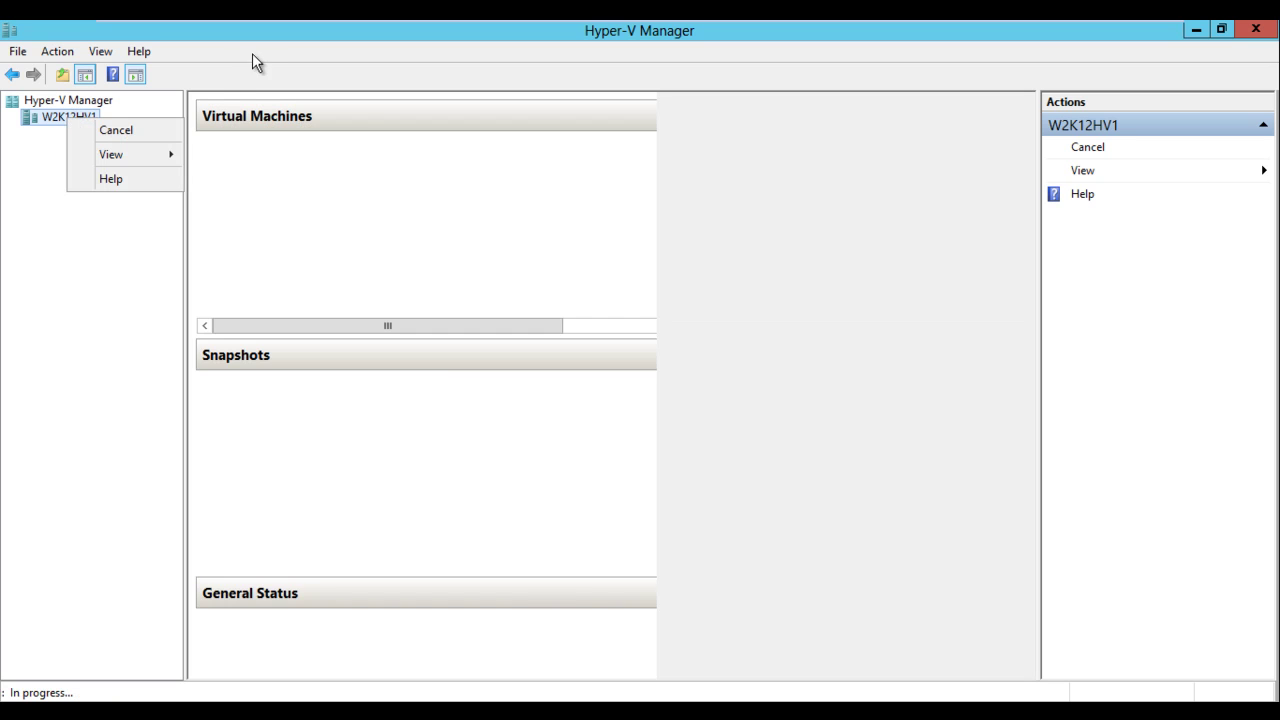
left_click(255, 57)
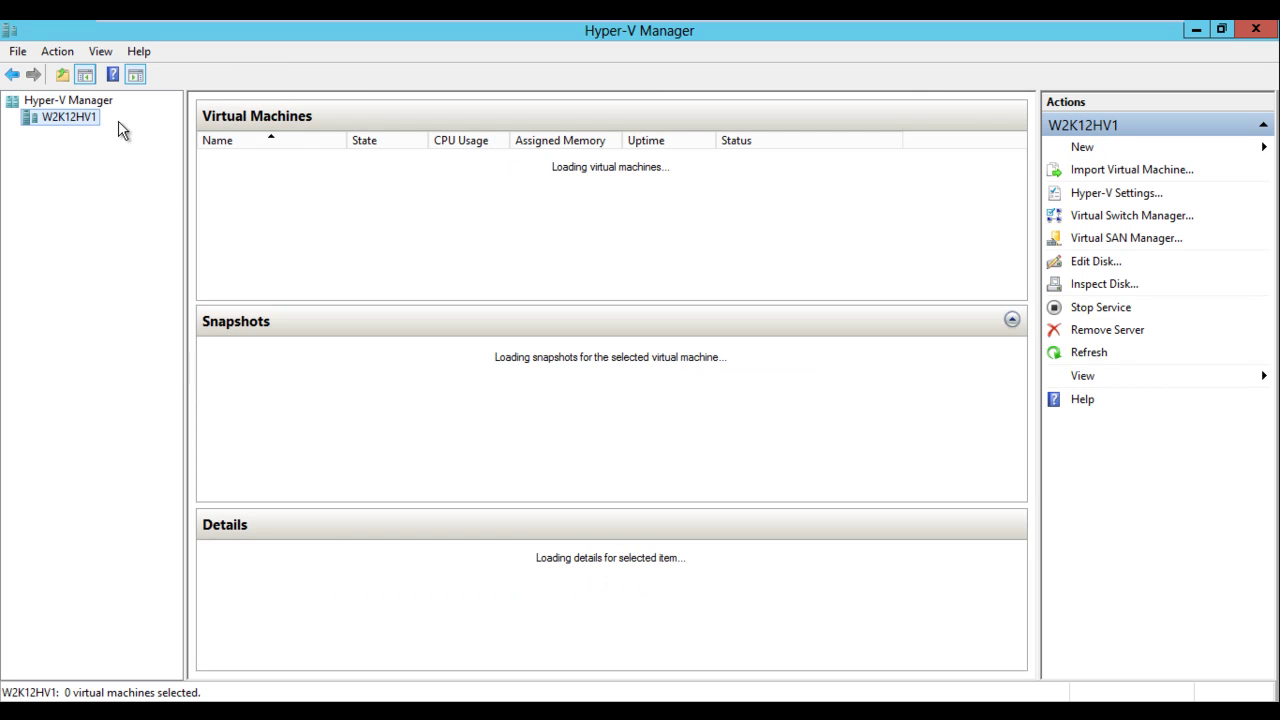
Start a new virtual machine on W2K12HV1 and name it Windows 8
right_click(73, 116)
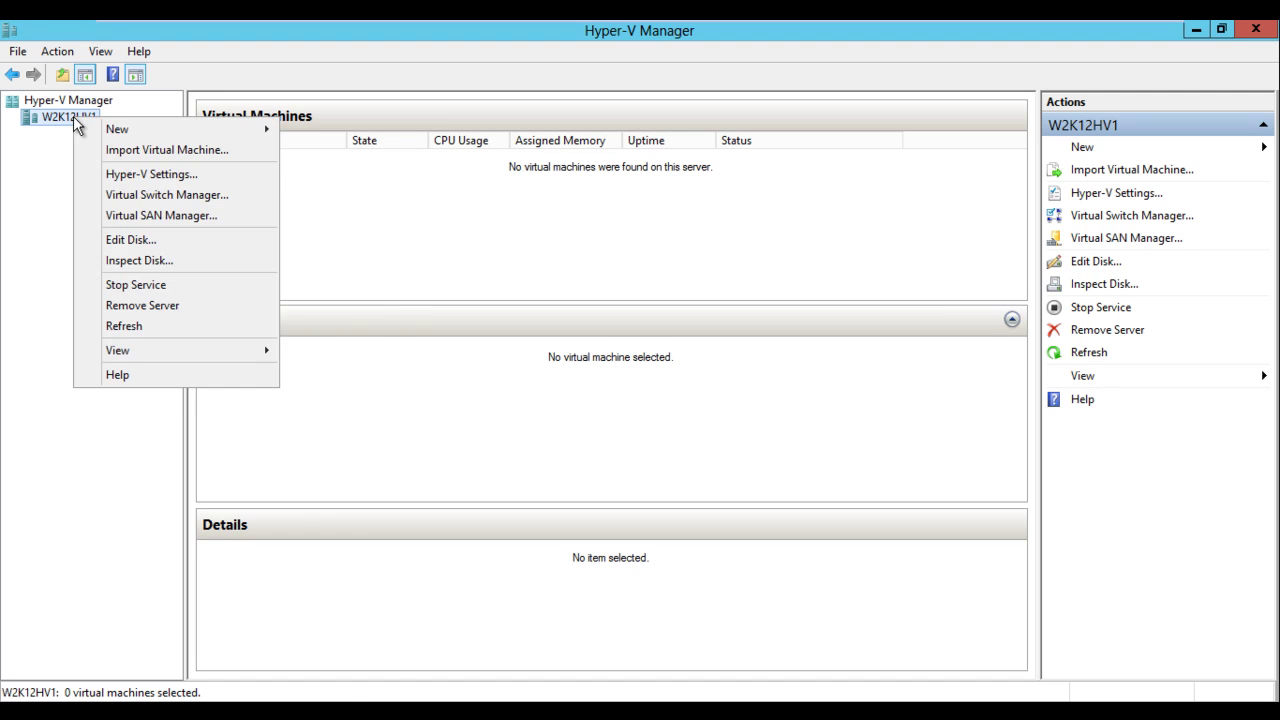
mouse_move(91, 133)
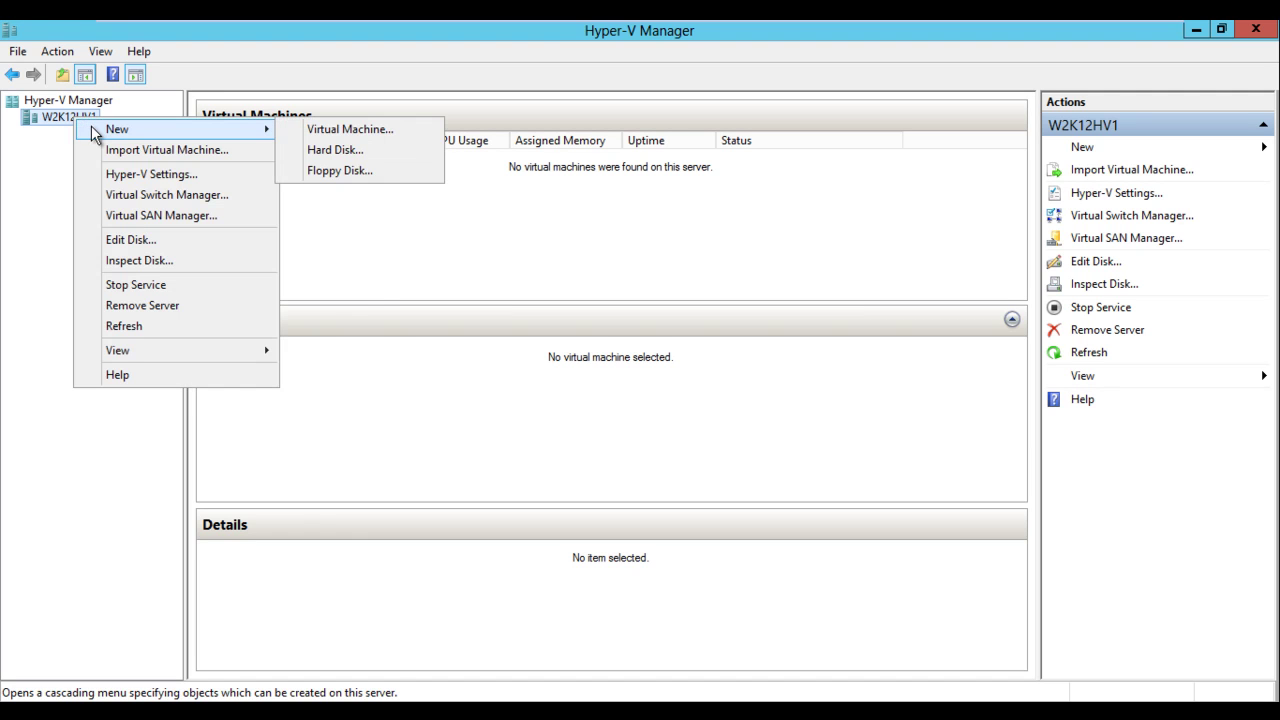
left_click(334, 129)
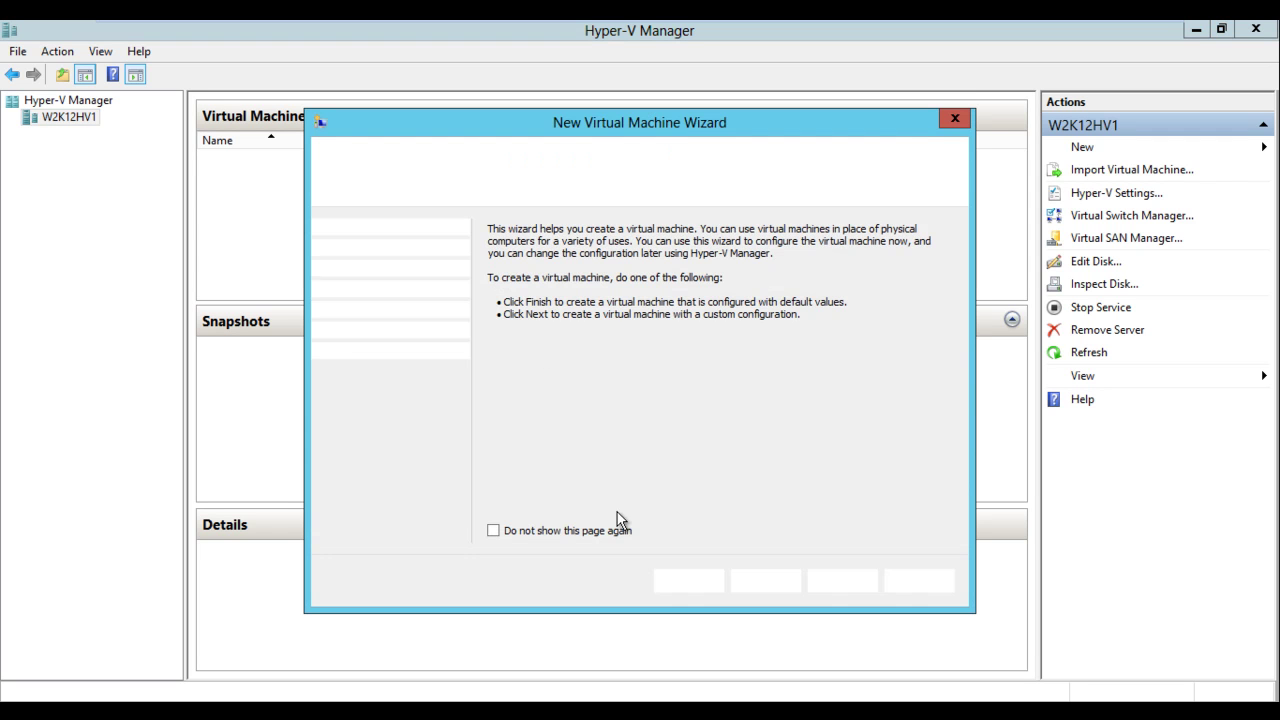
left_click(757, 581)
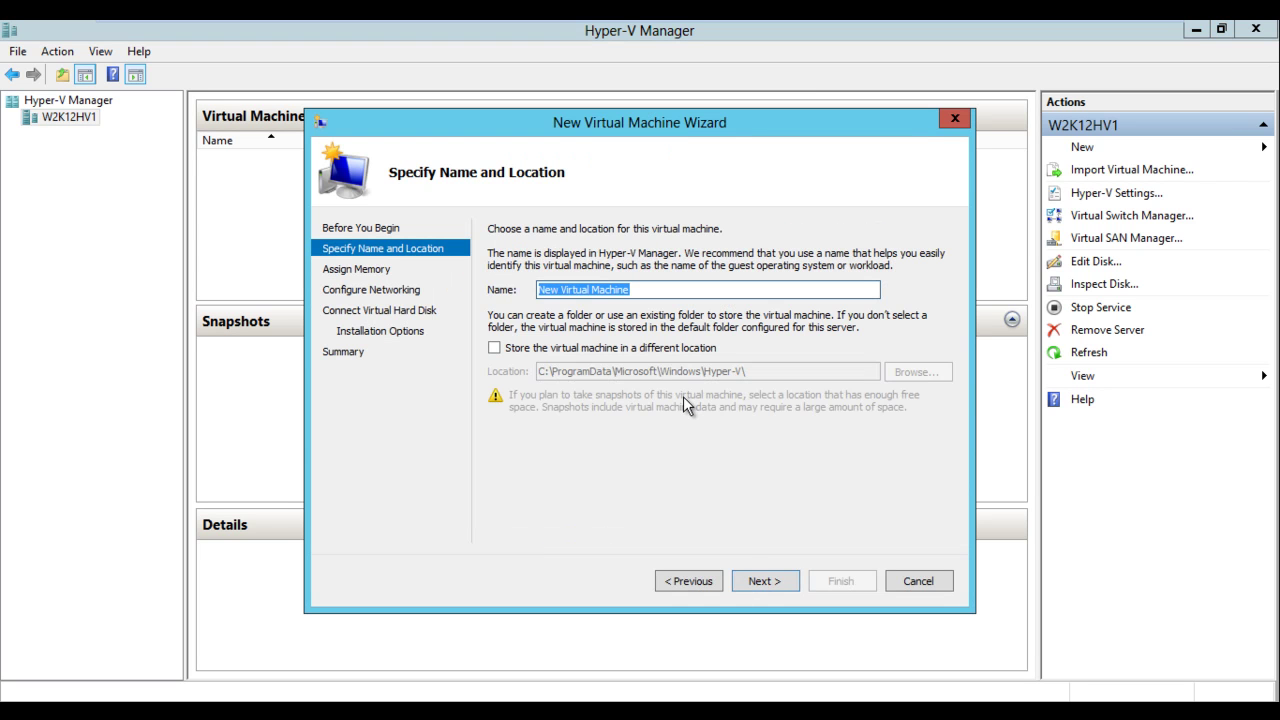
type("Windows 8")
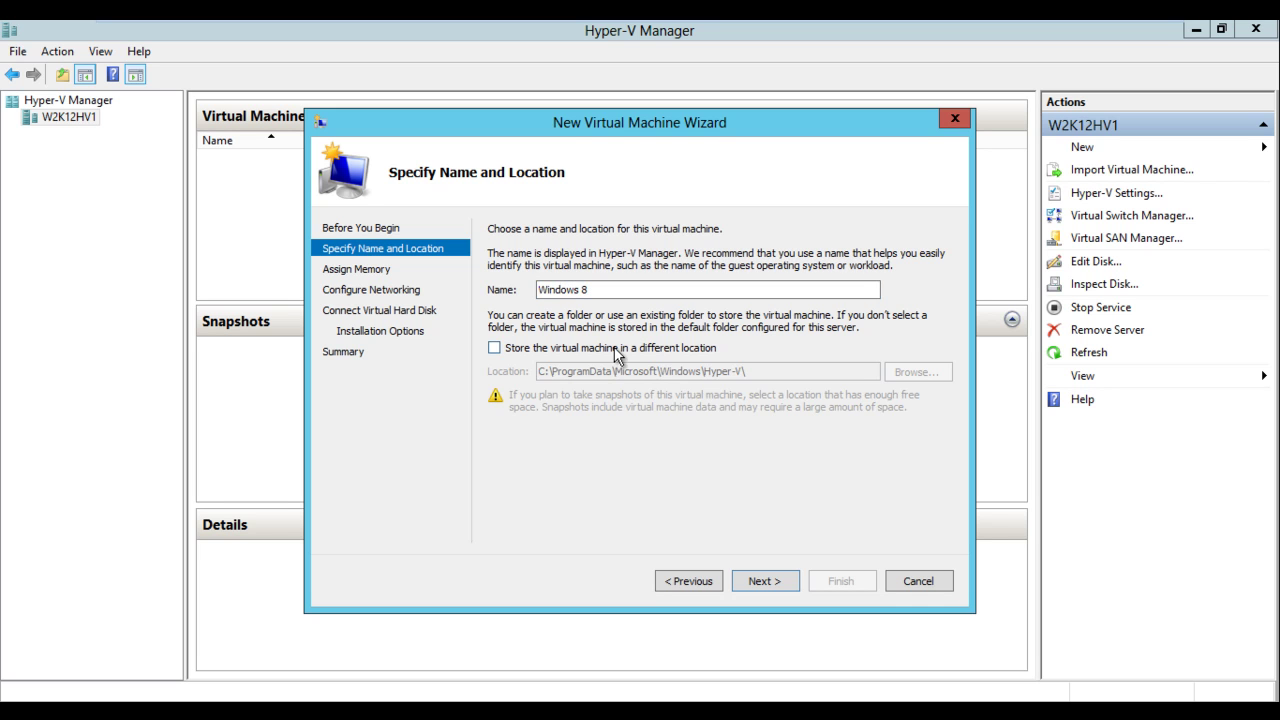
Choose to store the virtual machine in a different location and browse to the Vms (E:) volume
left_click(614, 348)
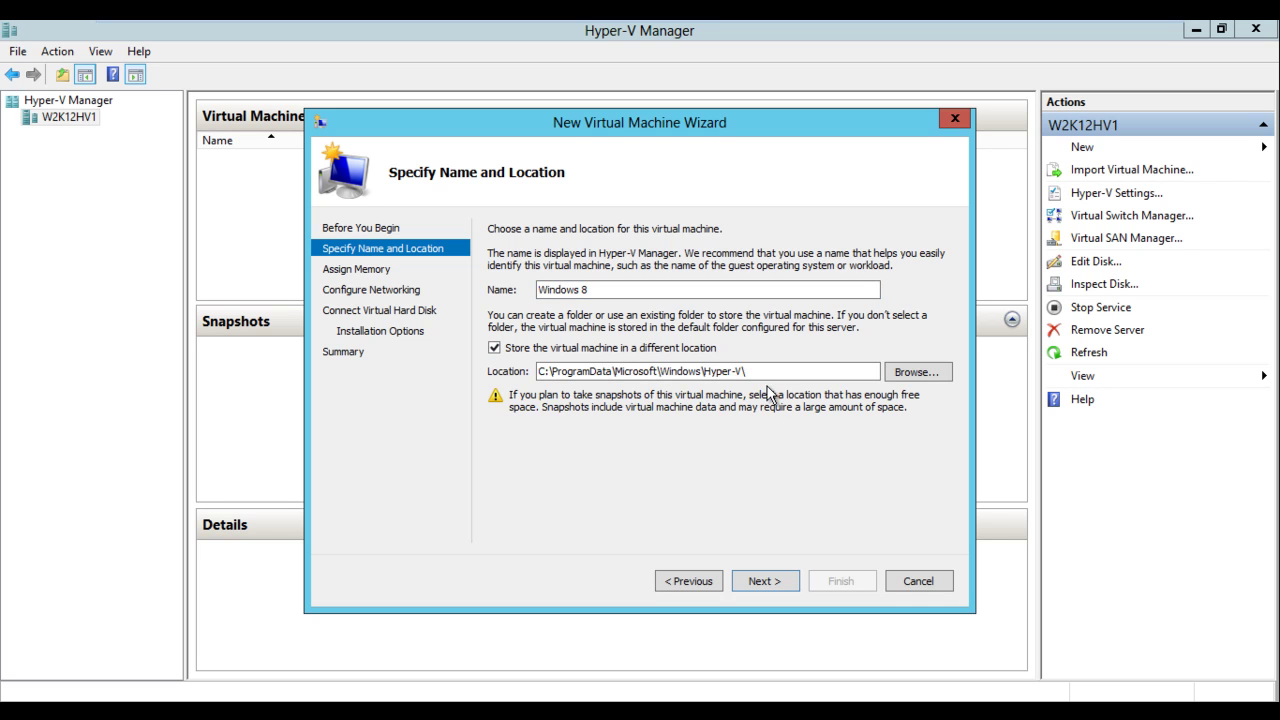
left_click(914, 377)
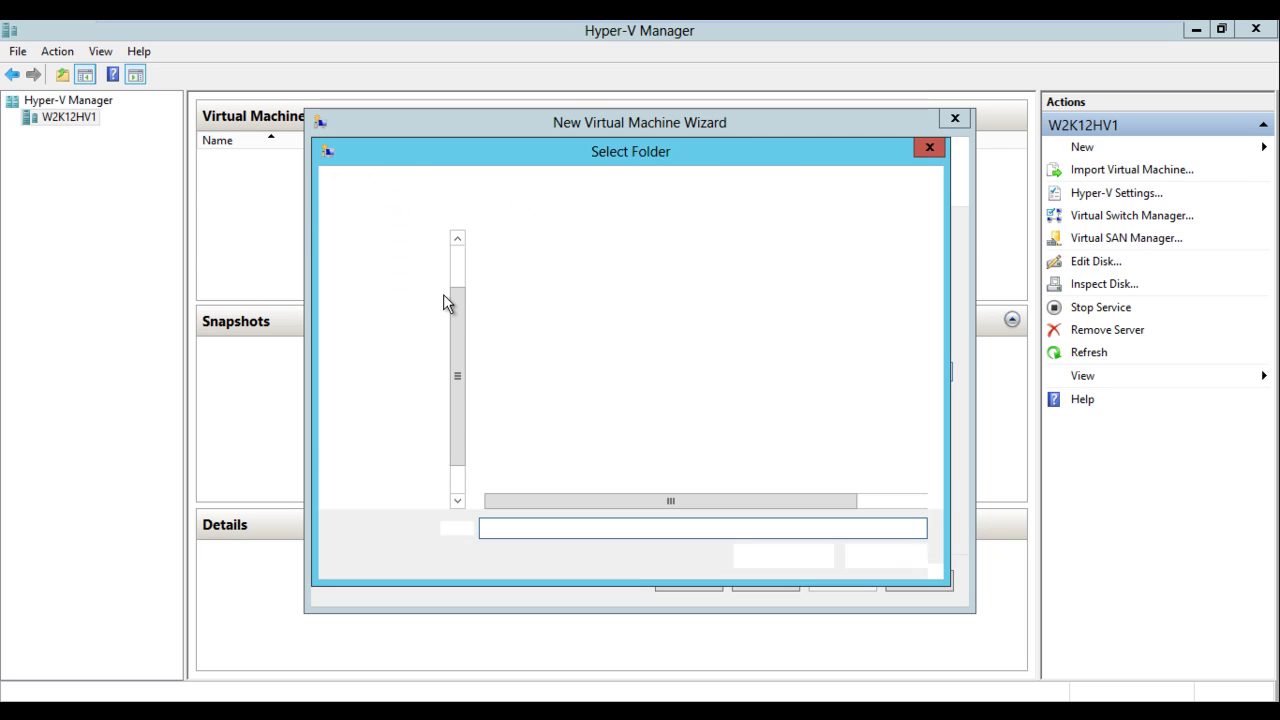
left_click(396, 478)
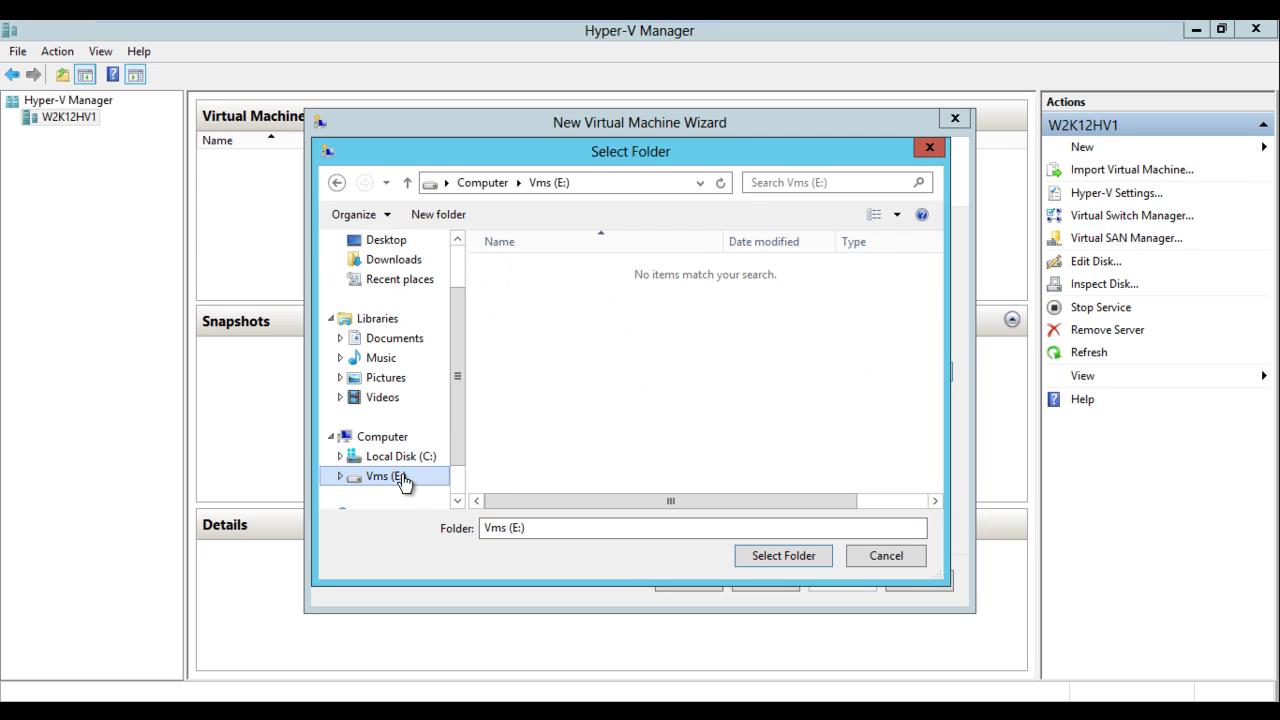
Try to select a folder named Virtual Machines on Vms (E:) by entering its name, and clear the entry
left_click_drag(558, 530, 354, 530)
type("V")
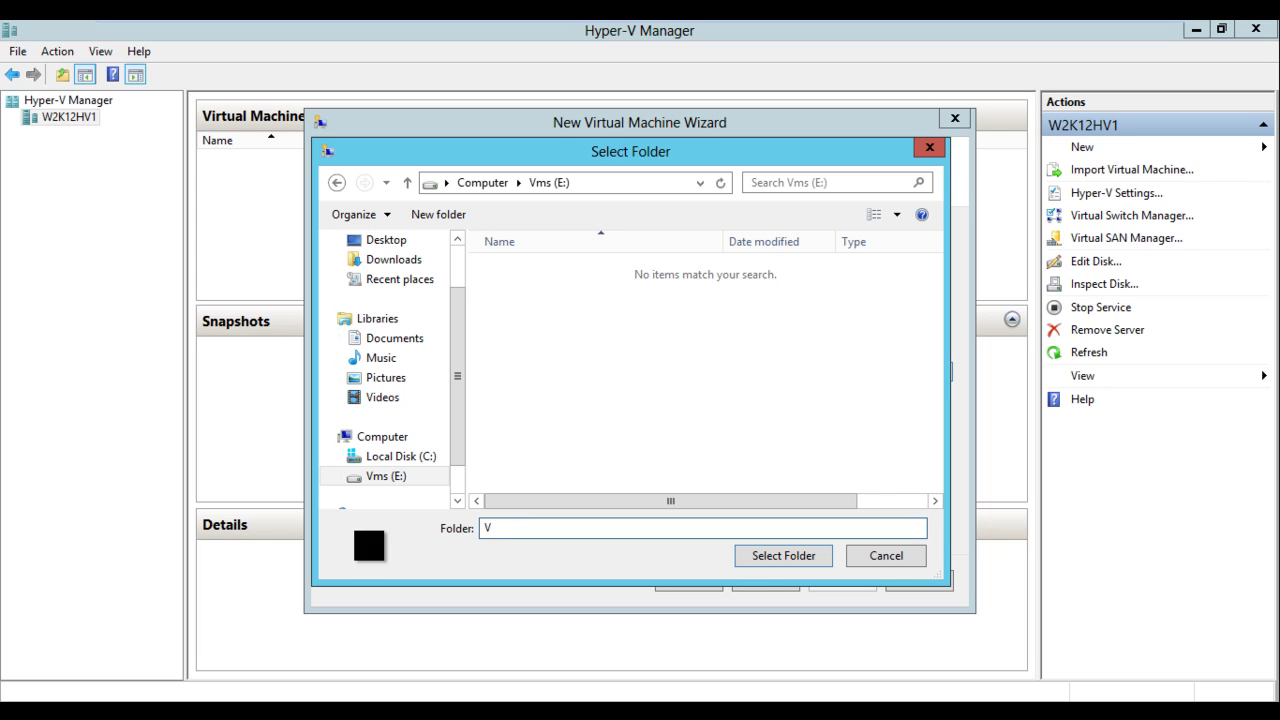
type("Vir")
type("ua")
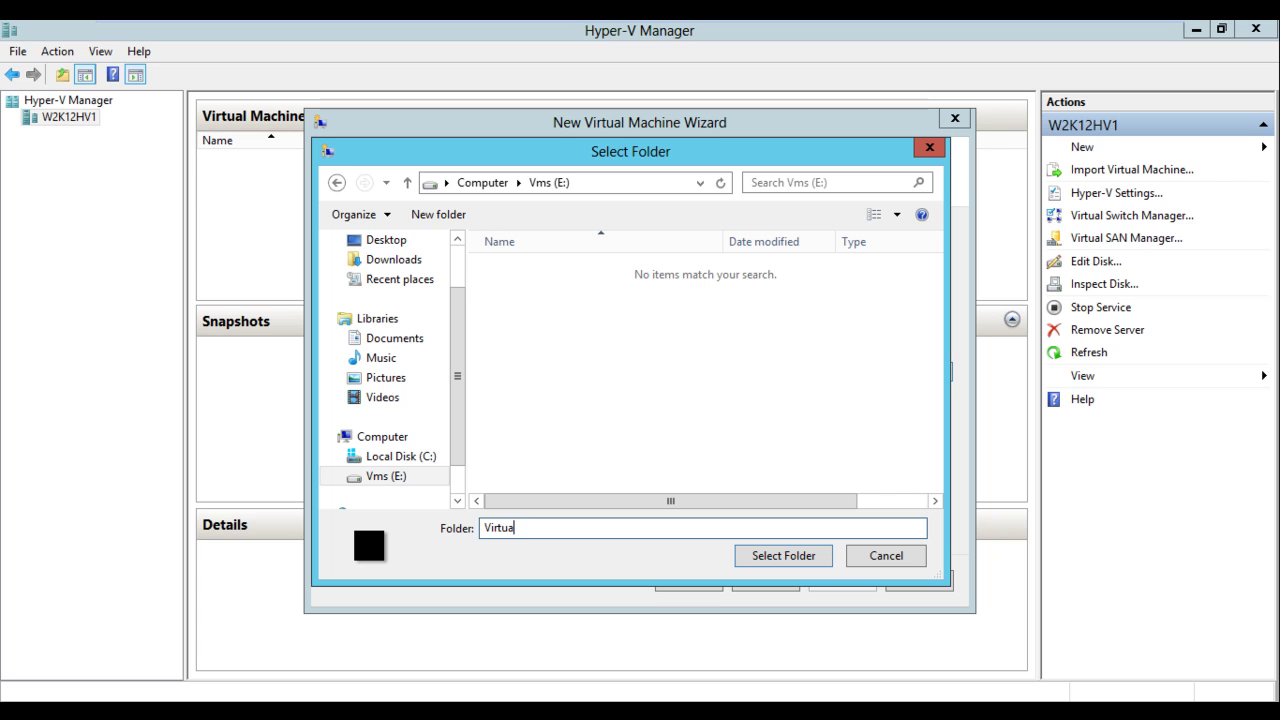
type("l ")
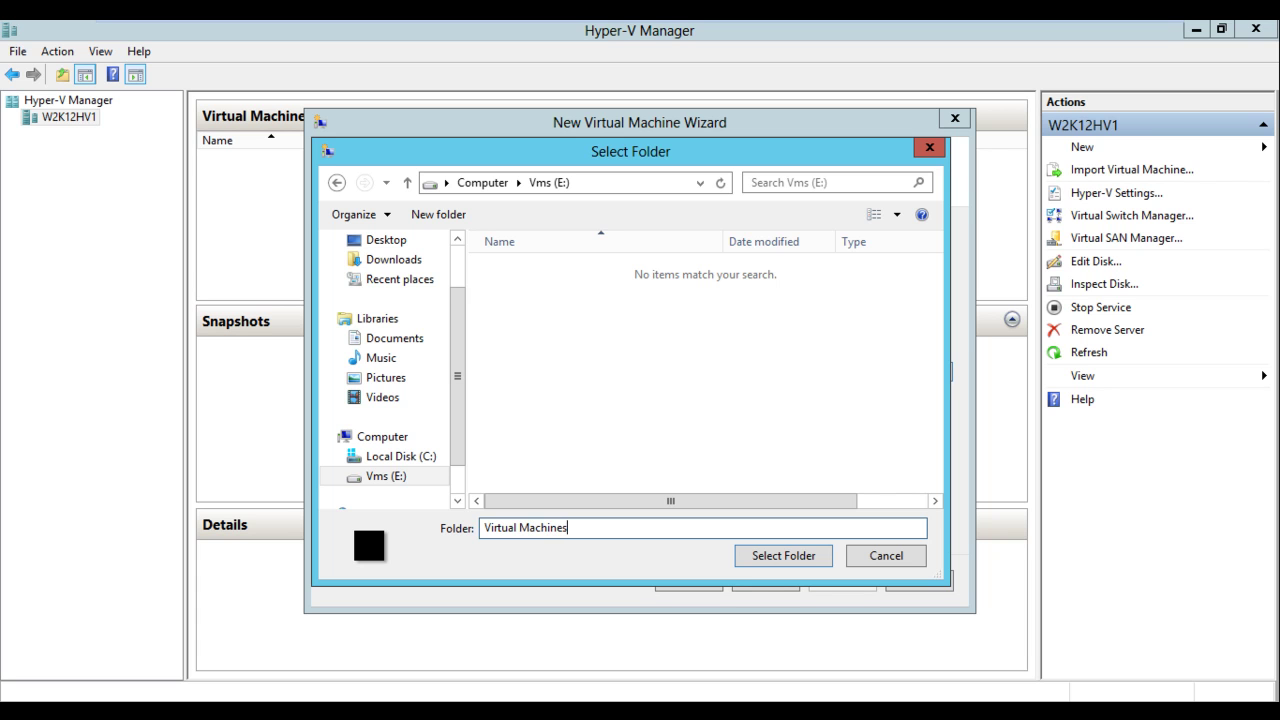
type("Machines")
left_click(808, 558)
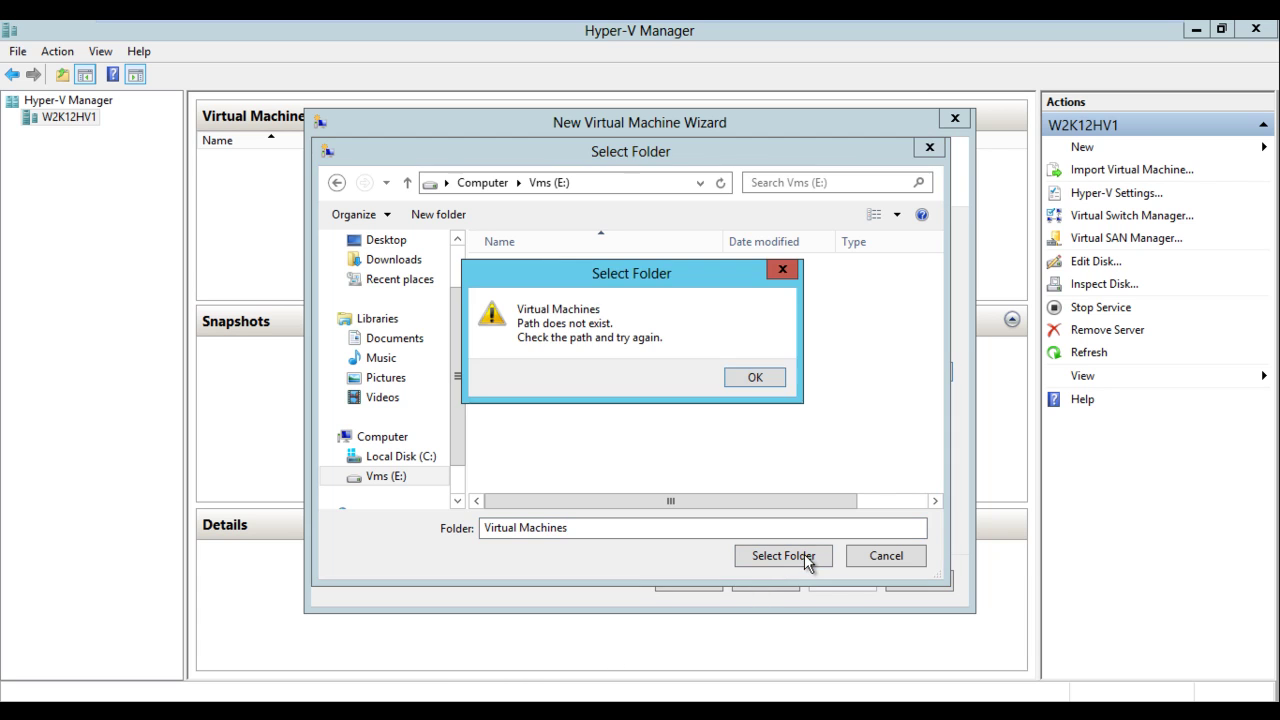
left_click(749, 377)
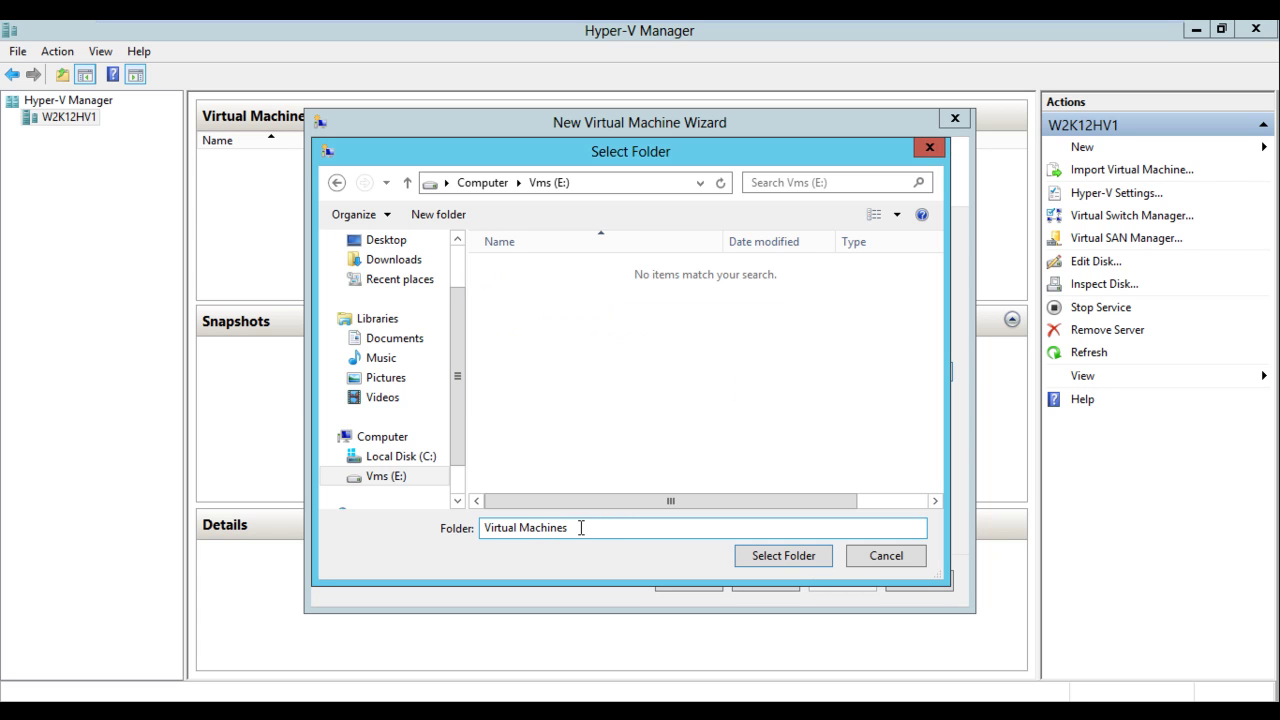
key("ctrl+a")
key("BackSpace")
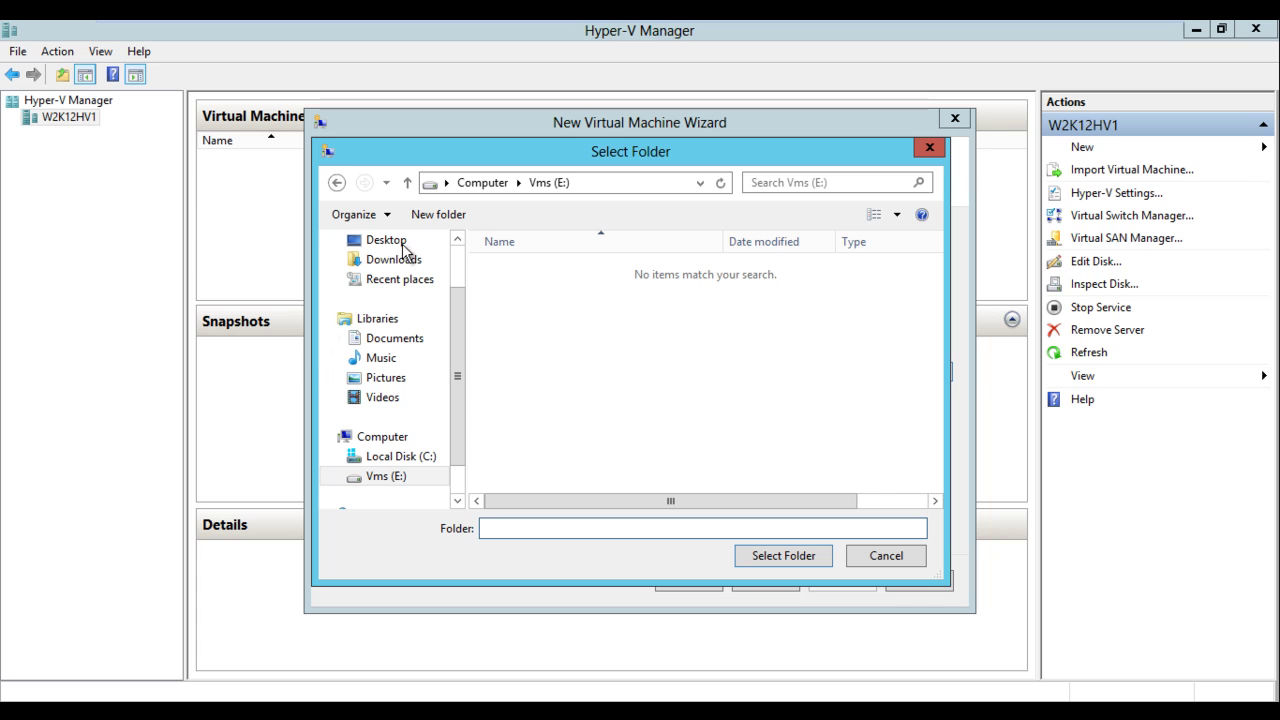
Create a Virtual Machines folder on Vms (E:), select it as the virtual machine's location and continue to the memory settings
left_click(432, 214)
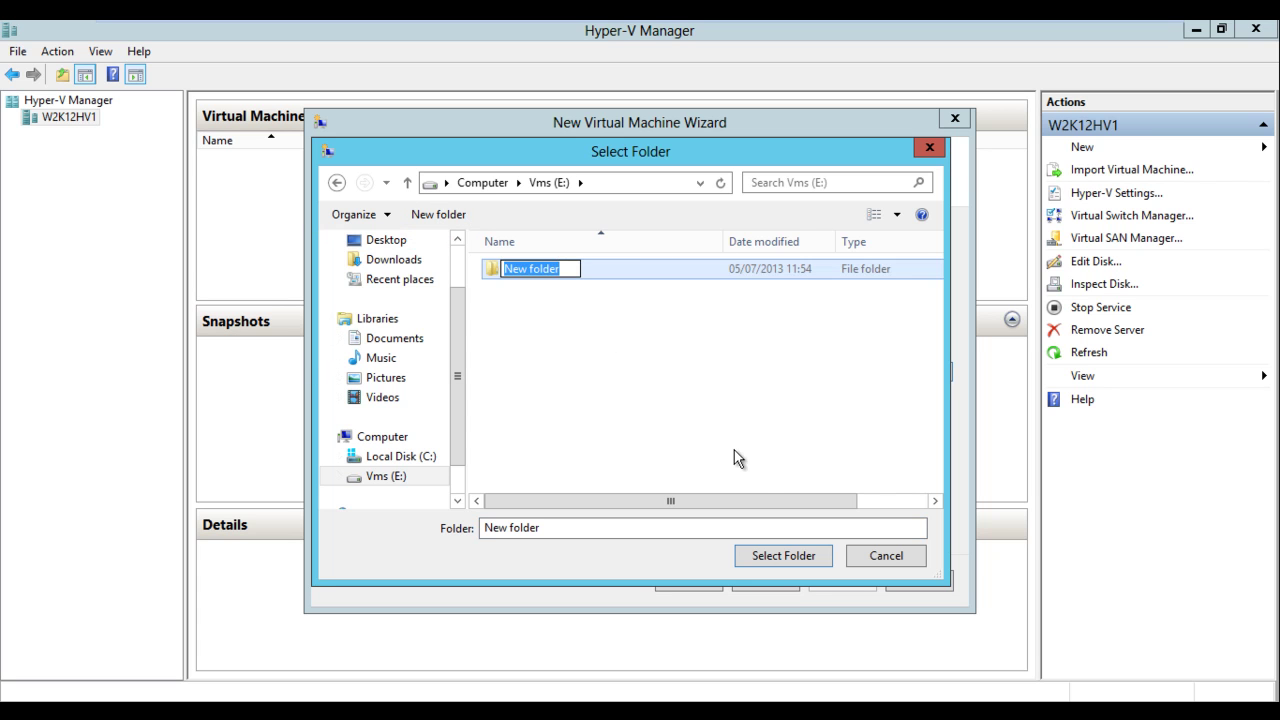
type("Virtual Machines")
key("Return")
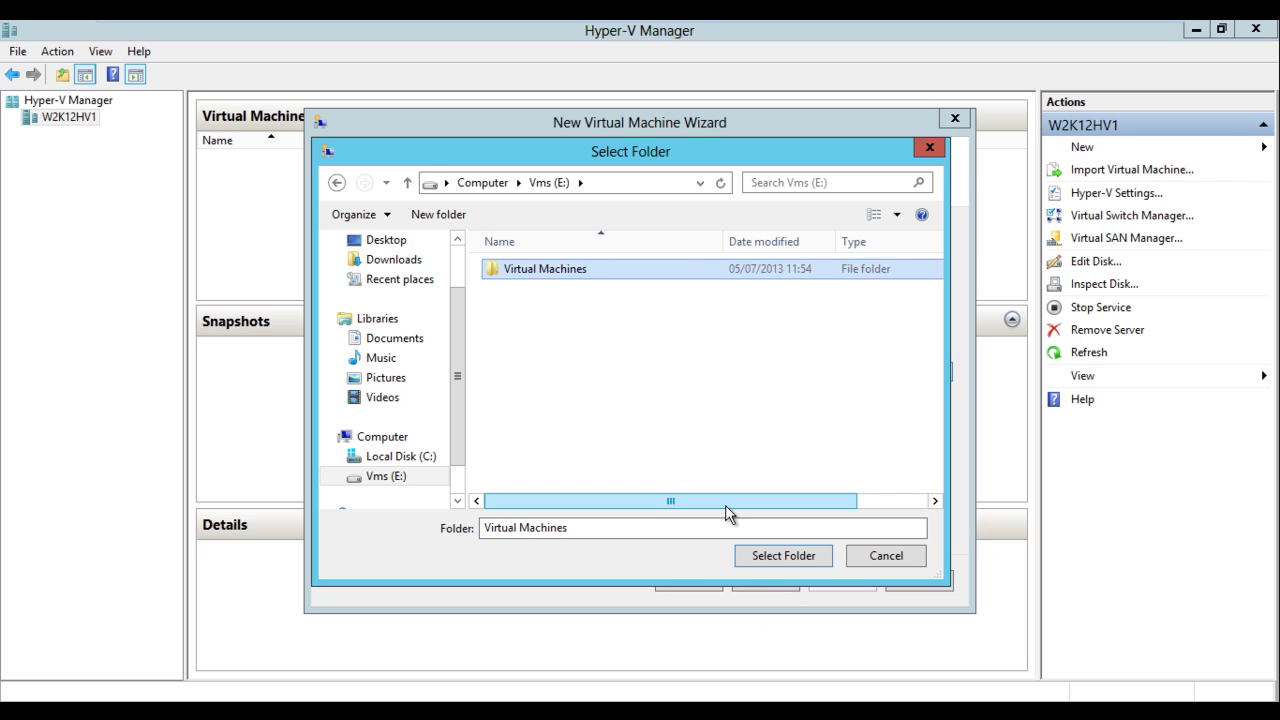
double_click(568, 268)
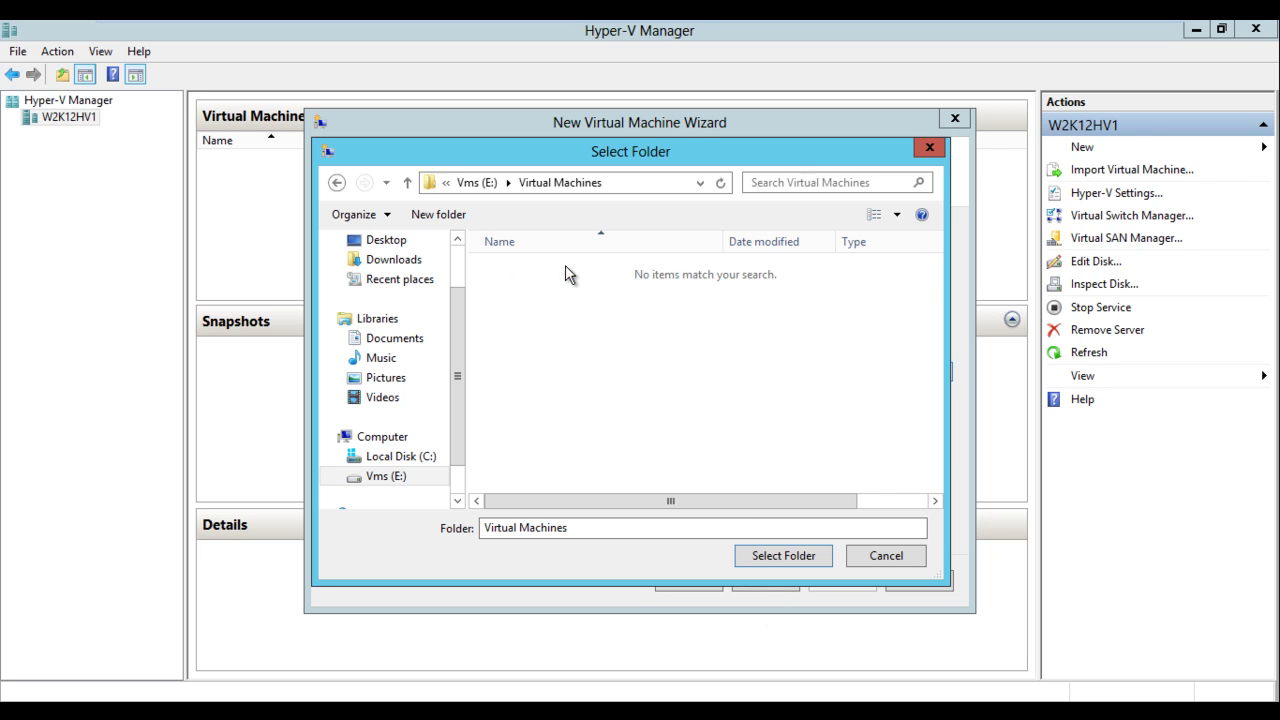
left_click(783, 556)
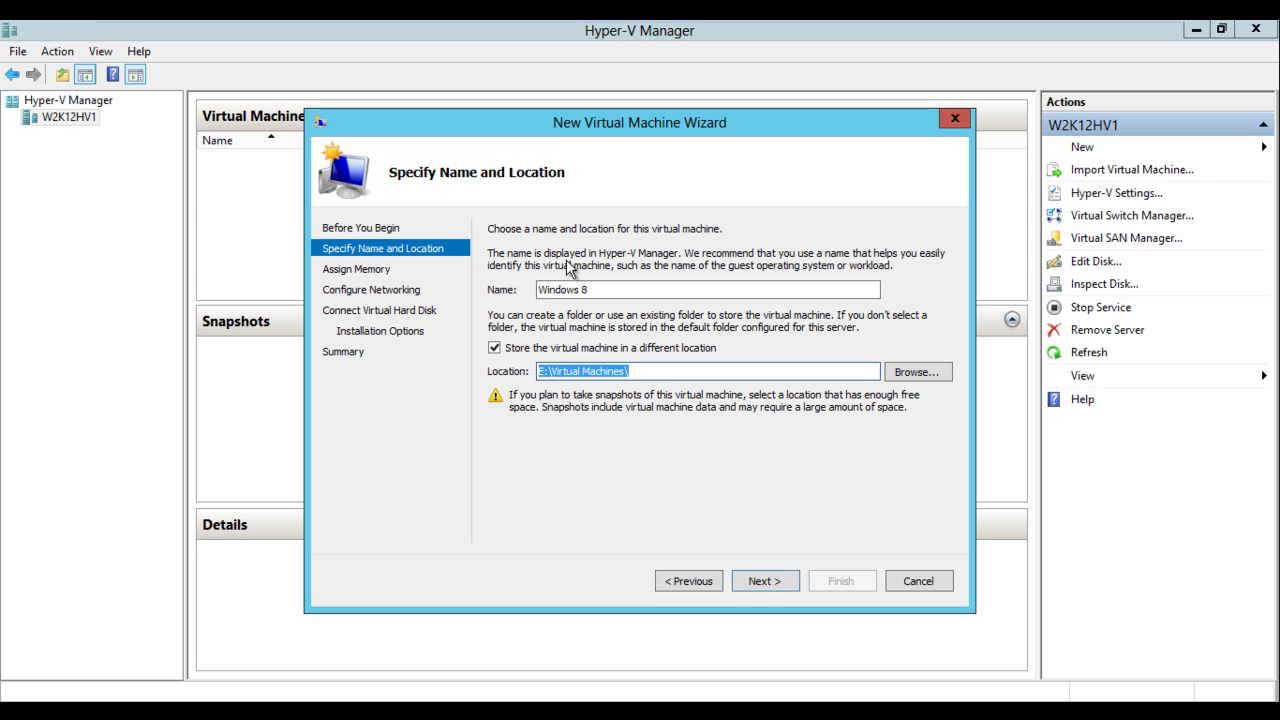
key("shift+Tab")
key("shift+Tab")
left_click(678, 371)
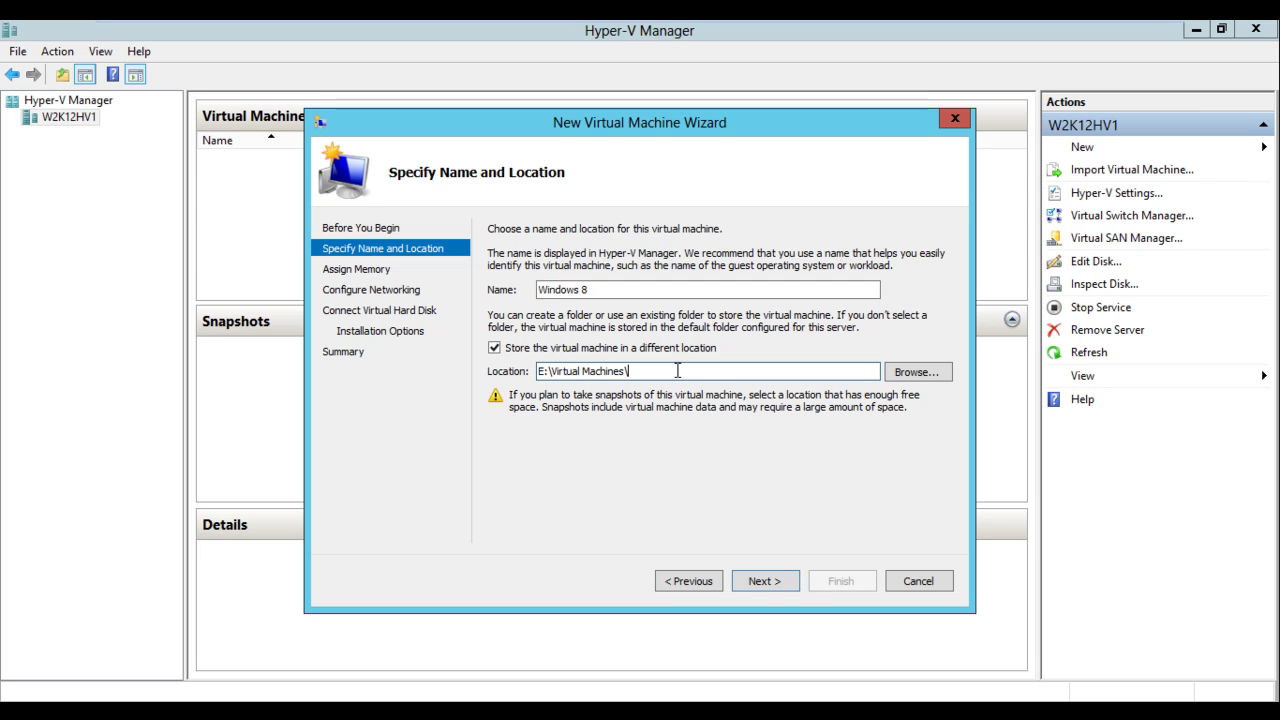
left_click(757, 579)
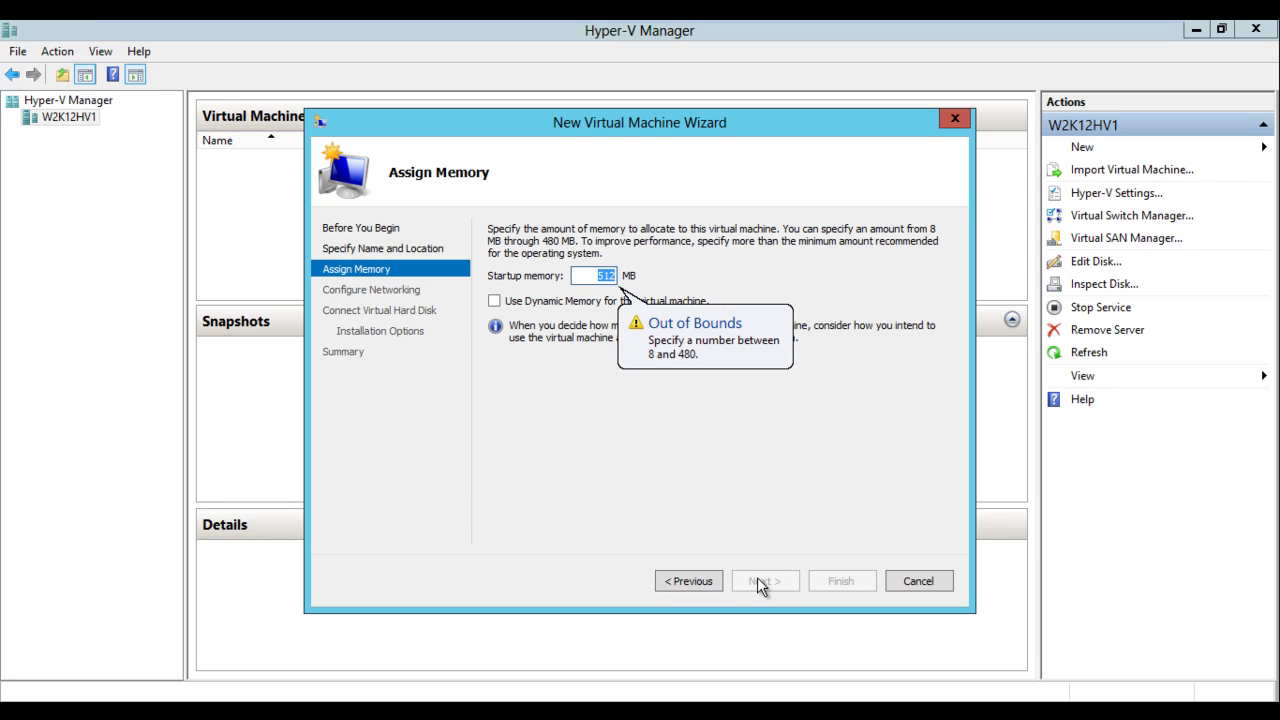
Assign 480 MB startup memory with Dynamic Memory and connect the adapter to the Intel(R) 82574L Gigabit Network Connection #2 - Virtual Switch
type("480")
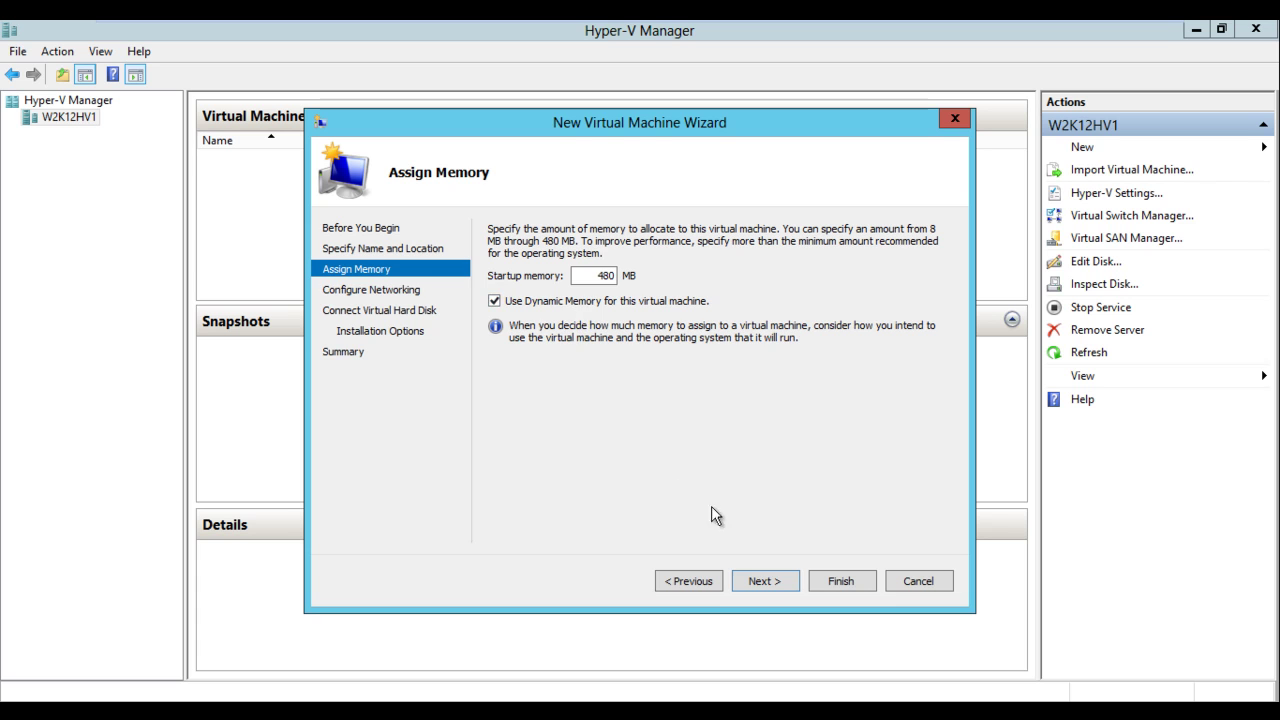
left_click(765, 582)
left_click(649, 265)
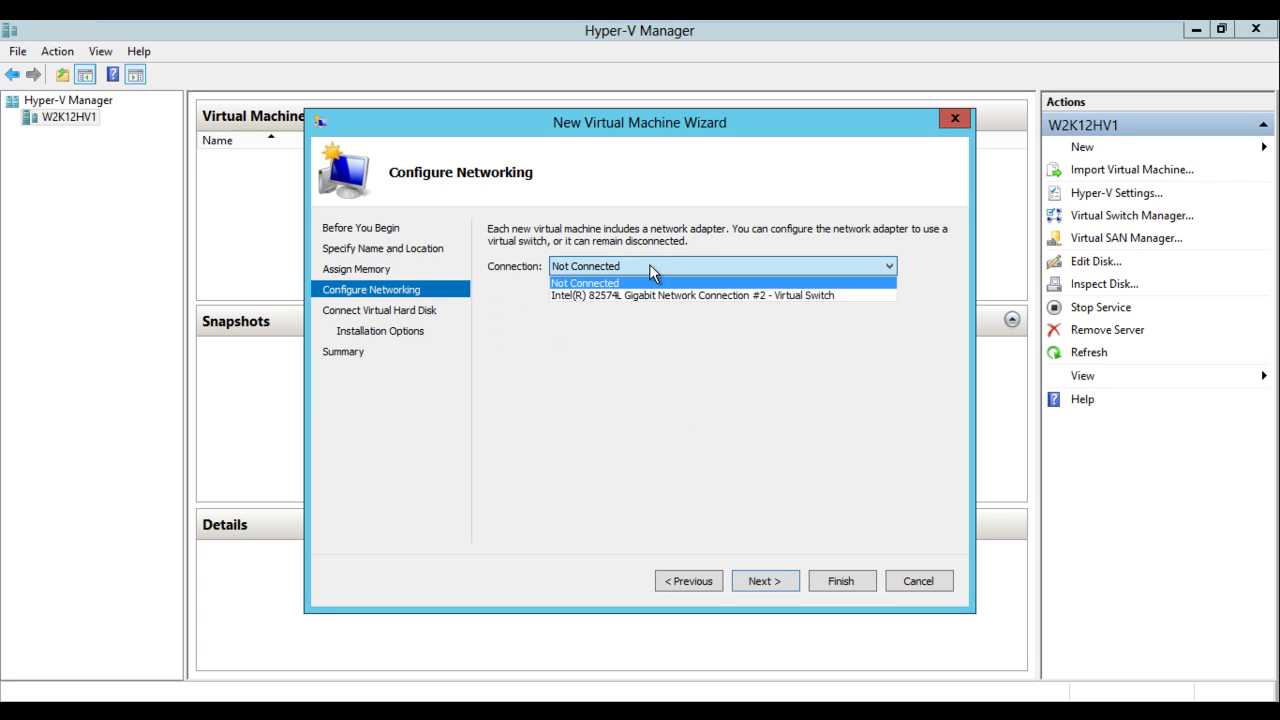
left_click(637, 296)
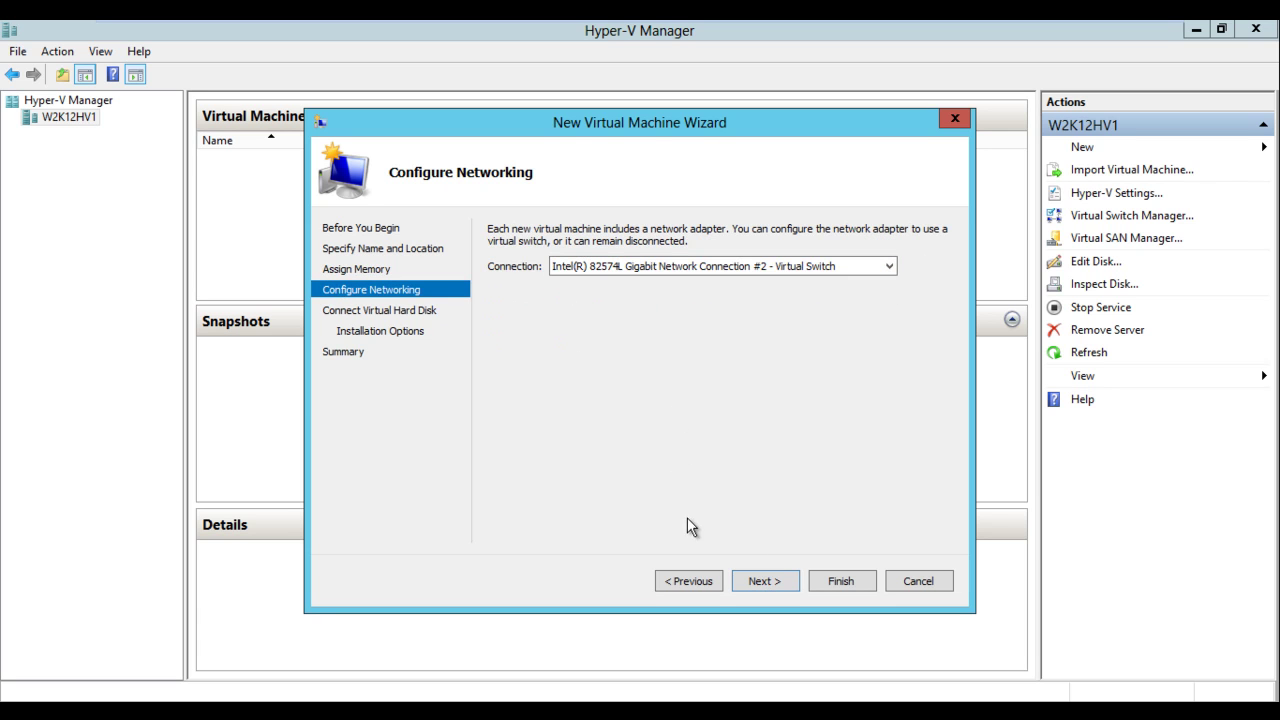
left_click(755, 583)
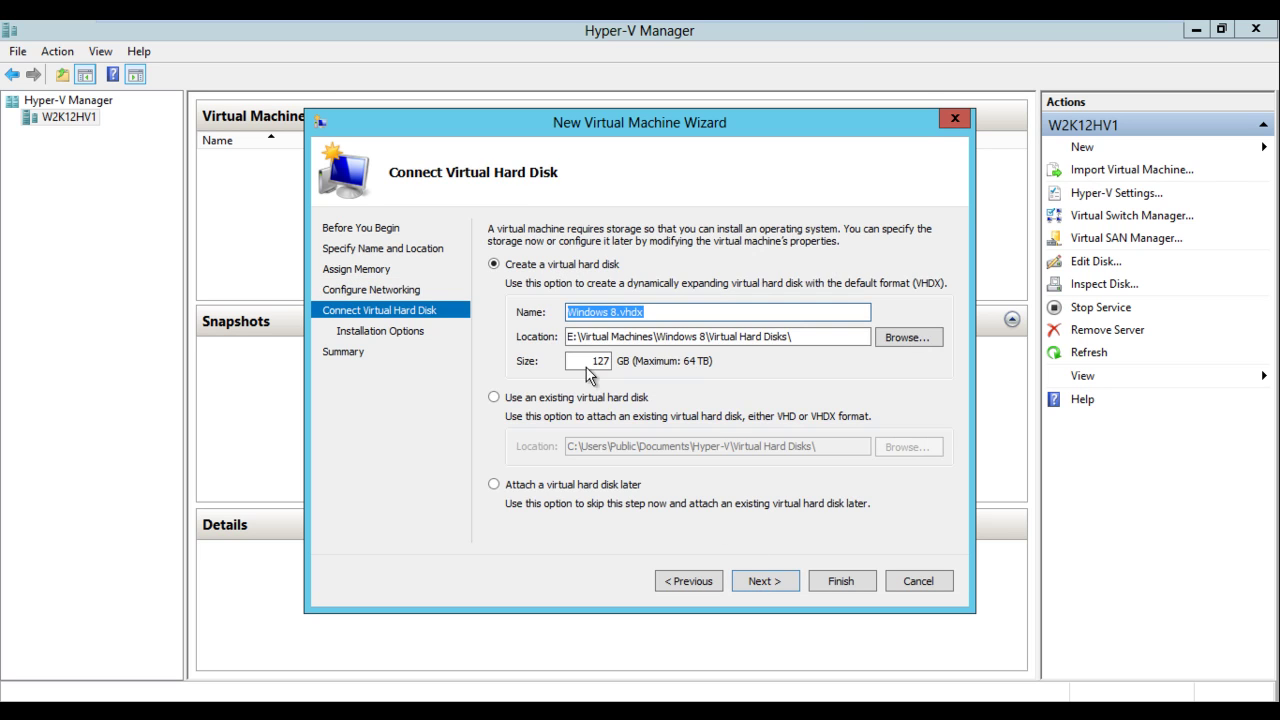
Set the new virtual hard disk Windows 8.vhdx to 30 GB and continue to the installation options
double_click(589, 366)
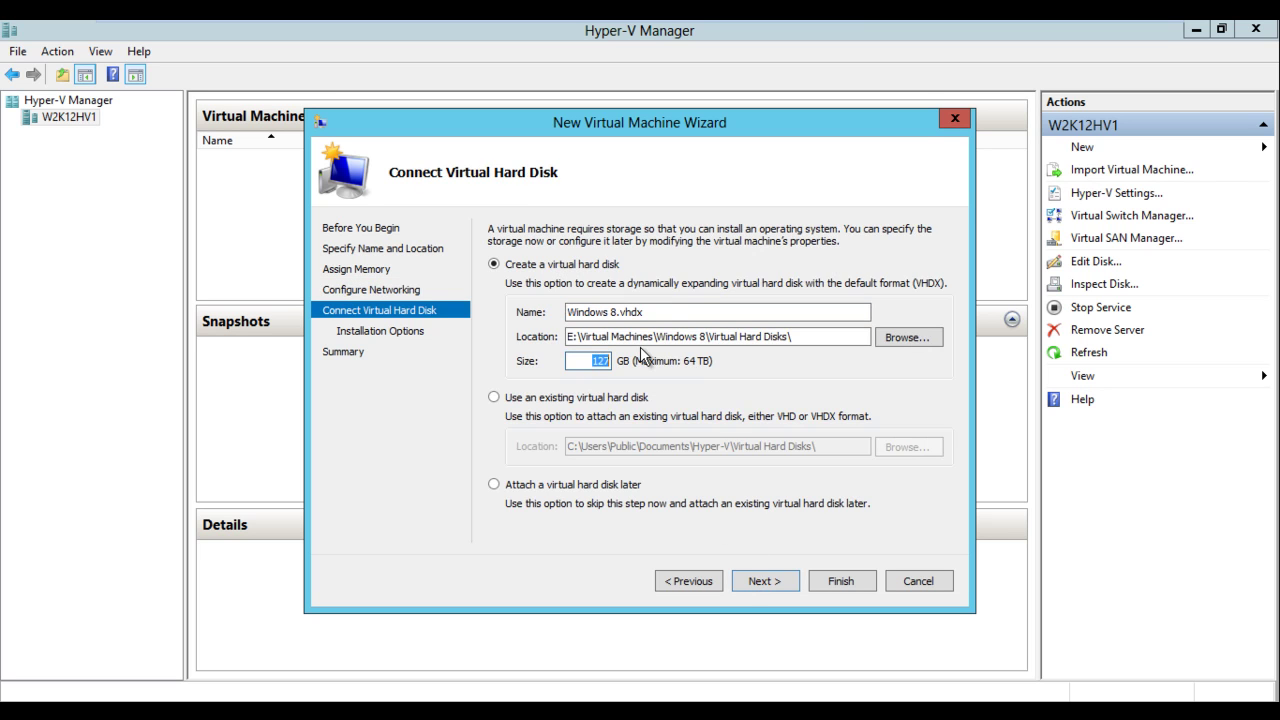
key("BackSpace")
type("30")
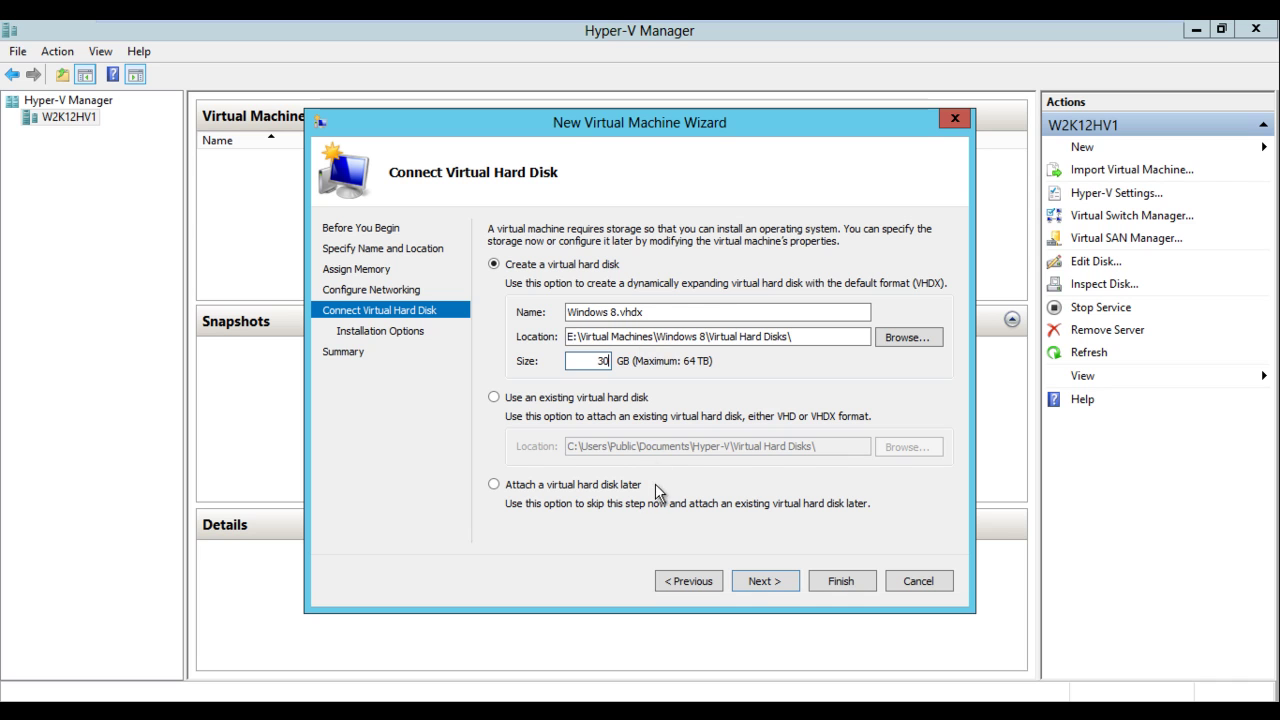
left_click(768, 583)
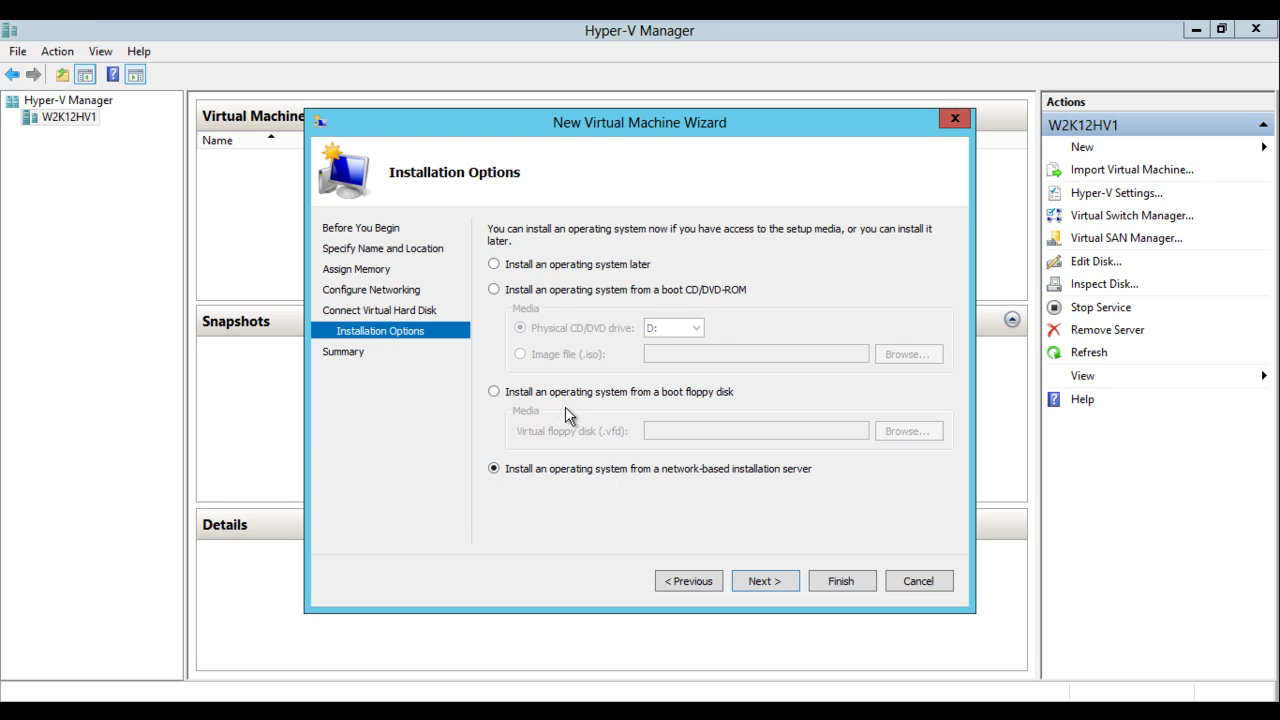
Choose to install an operating system later and finish creating the Windows 8 virtual machine
left_click(548, 277)
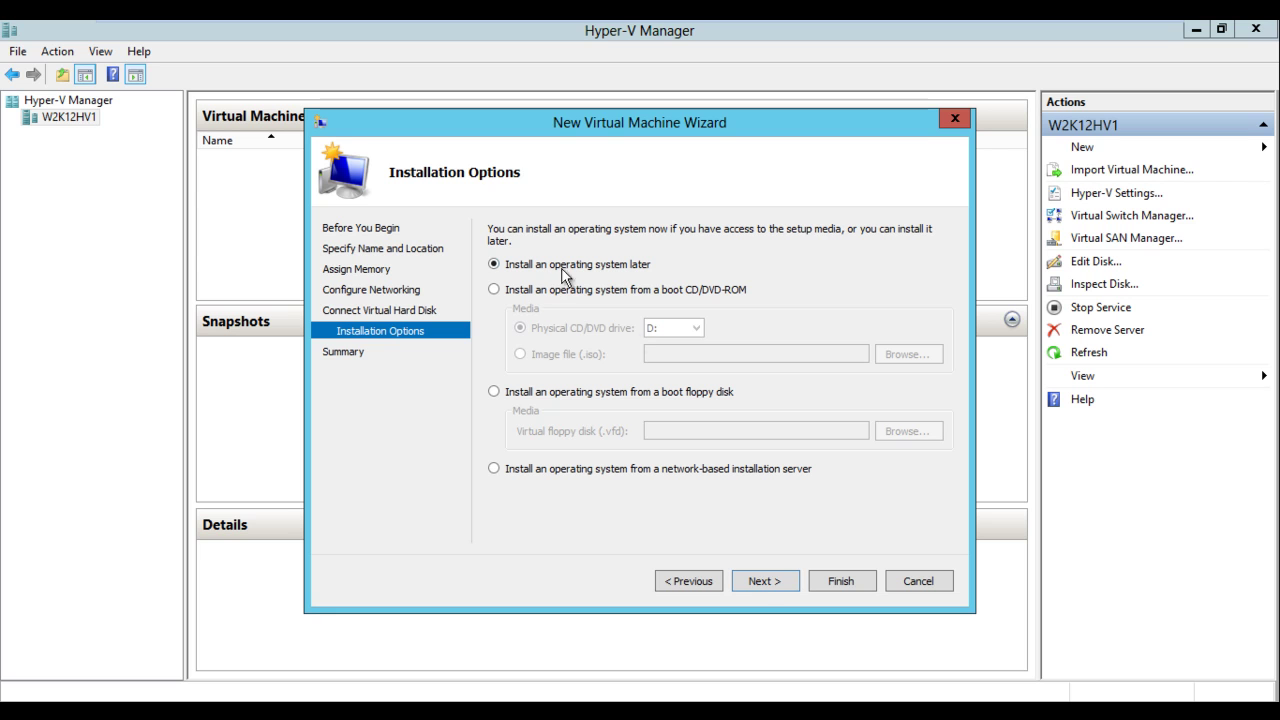
left_click(760, 581)
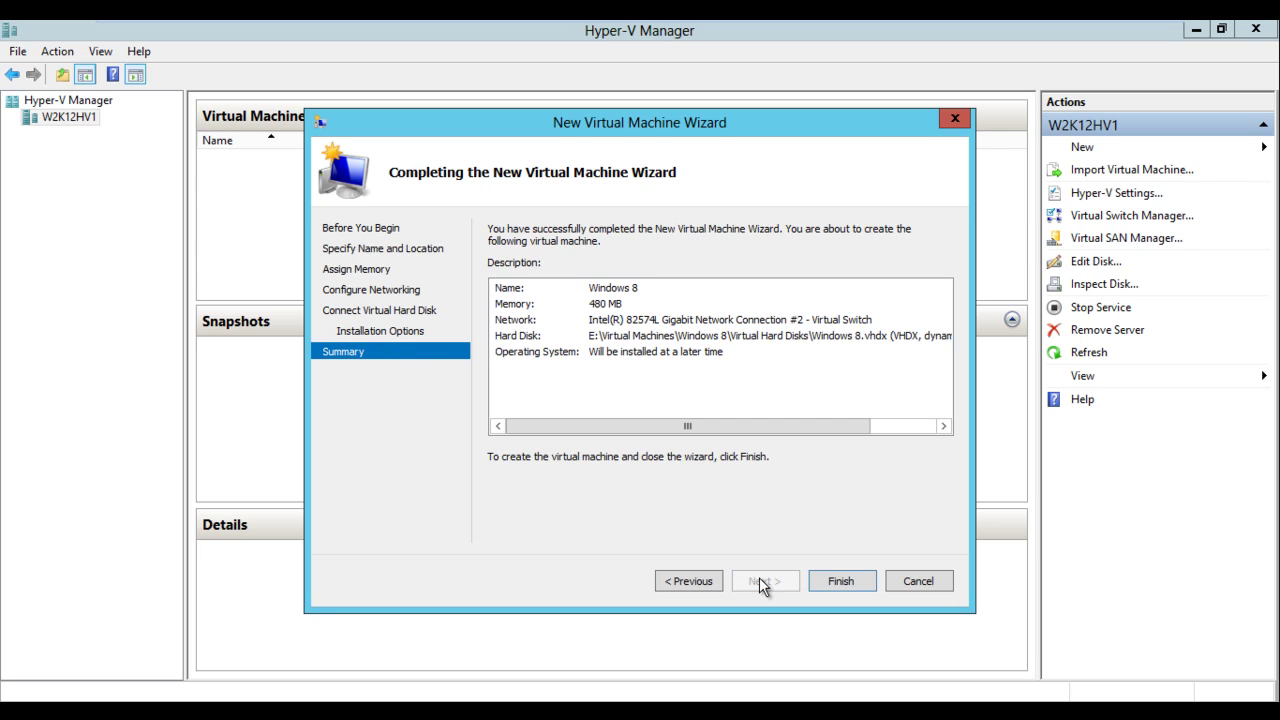
left_click(835, 585)
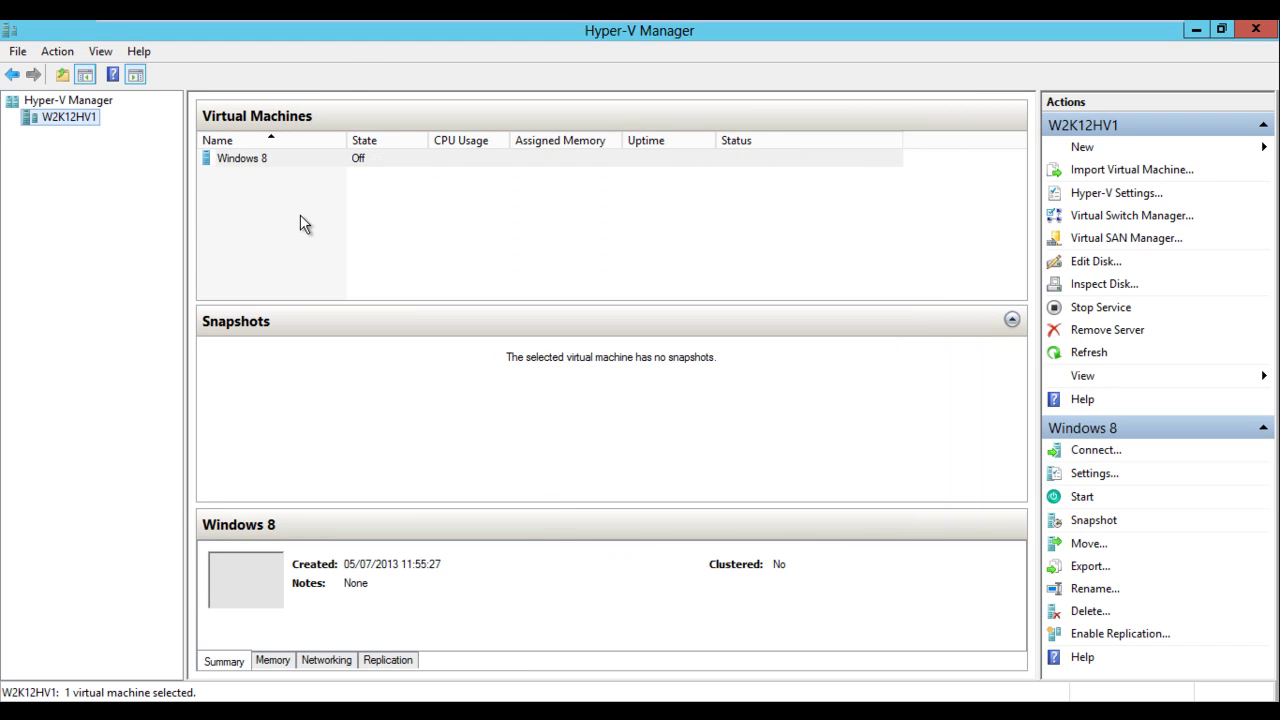
Try to start the Windows 8 virtual machine
left_click(267, 160)
right_click(267, 160)
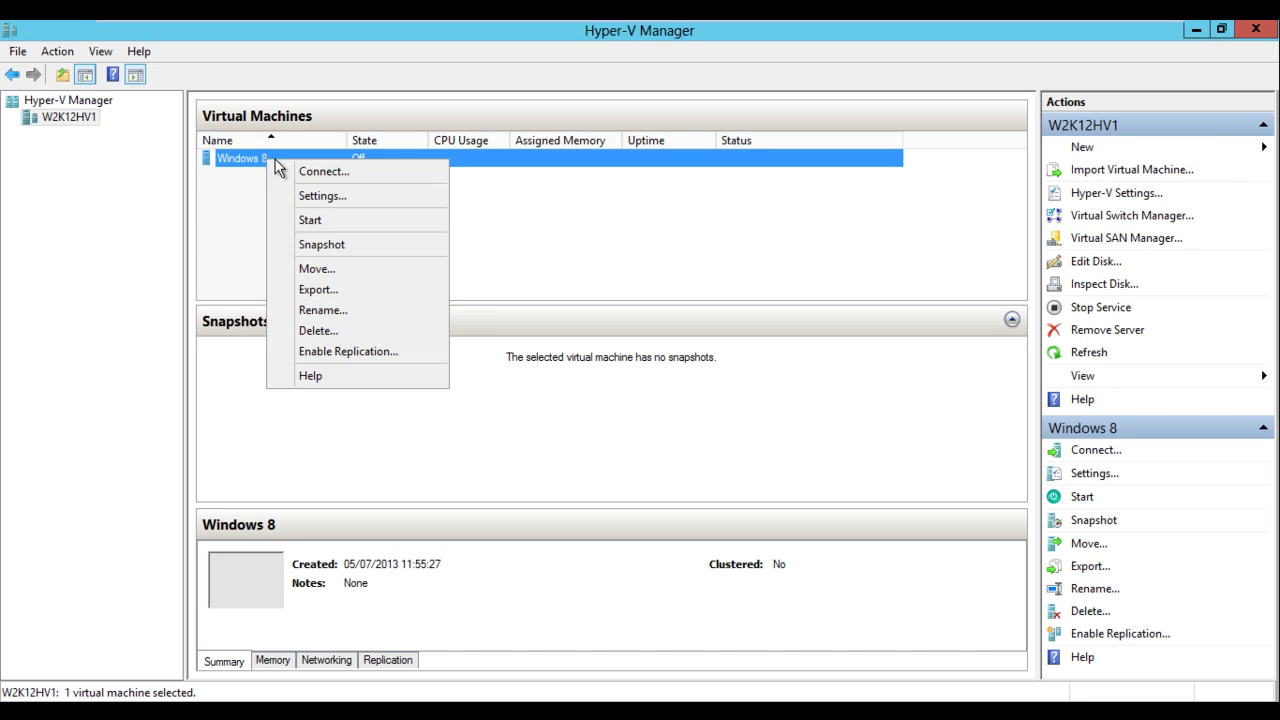
left_click(312, 220)
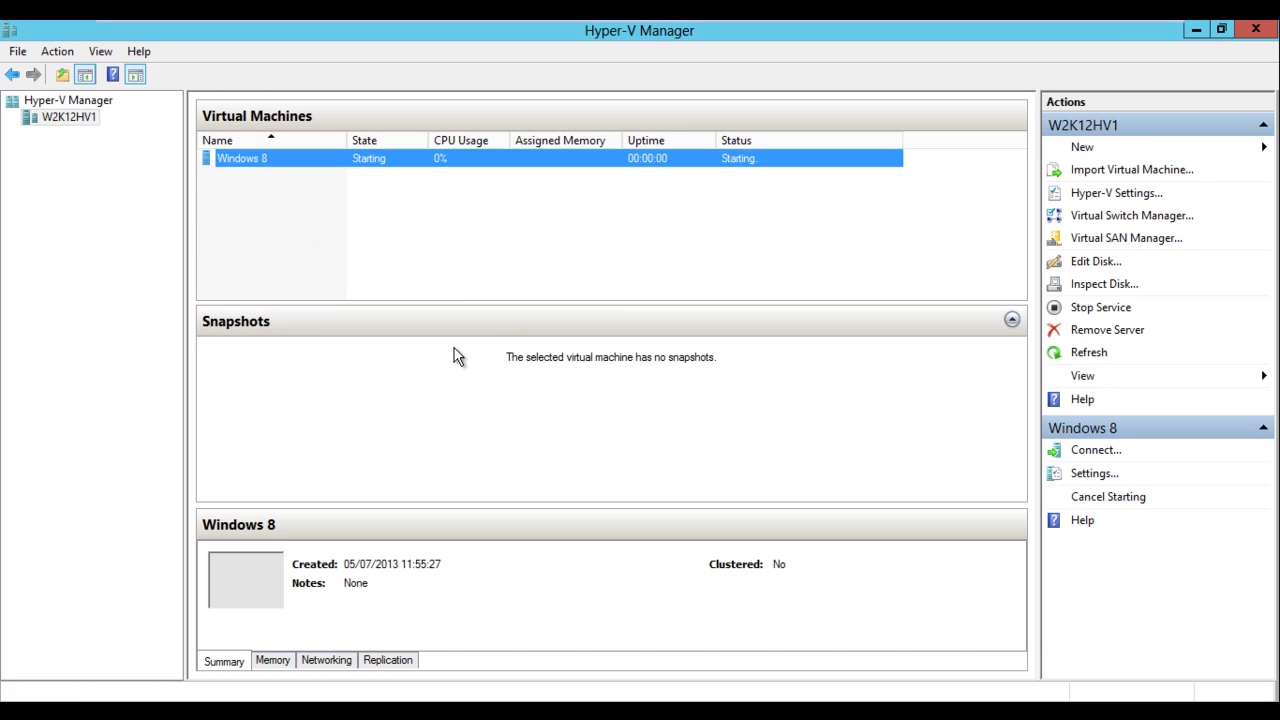
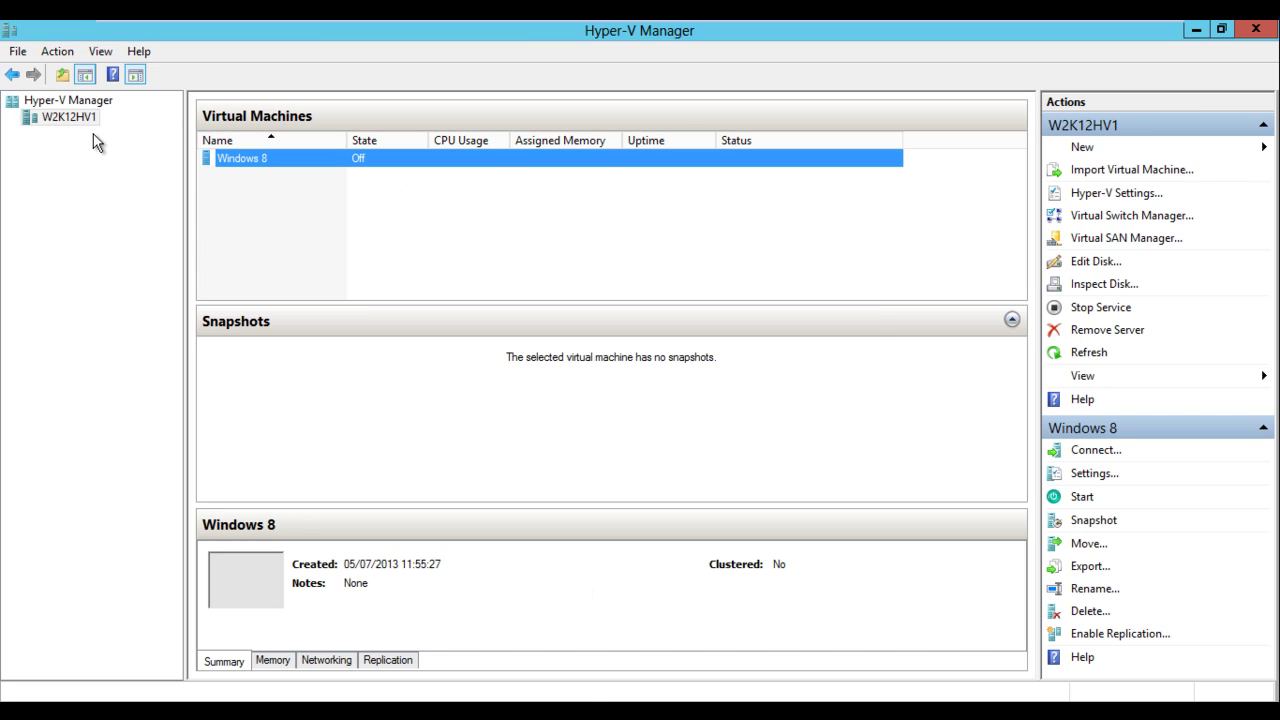
left_click(71, 121)
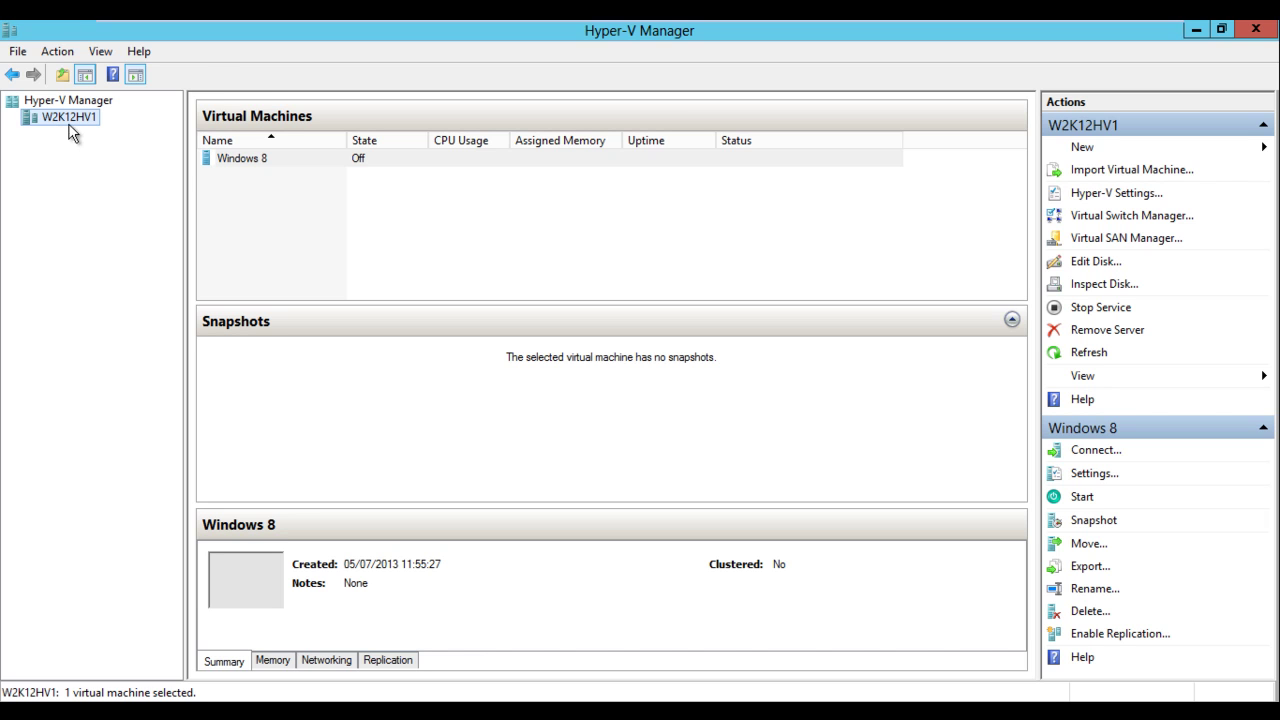
left_click(272, 160)
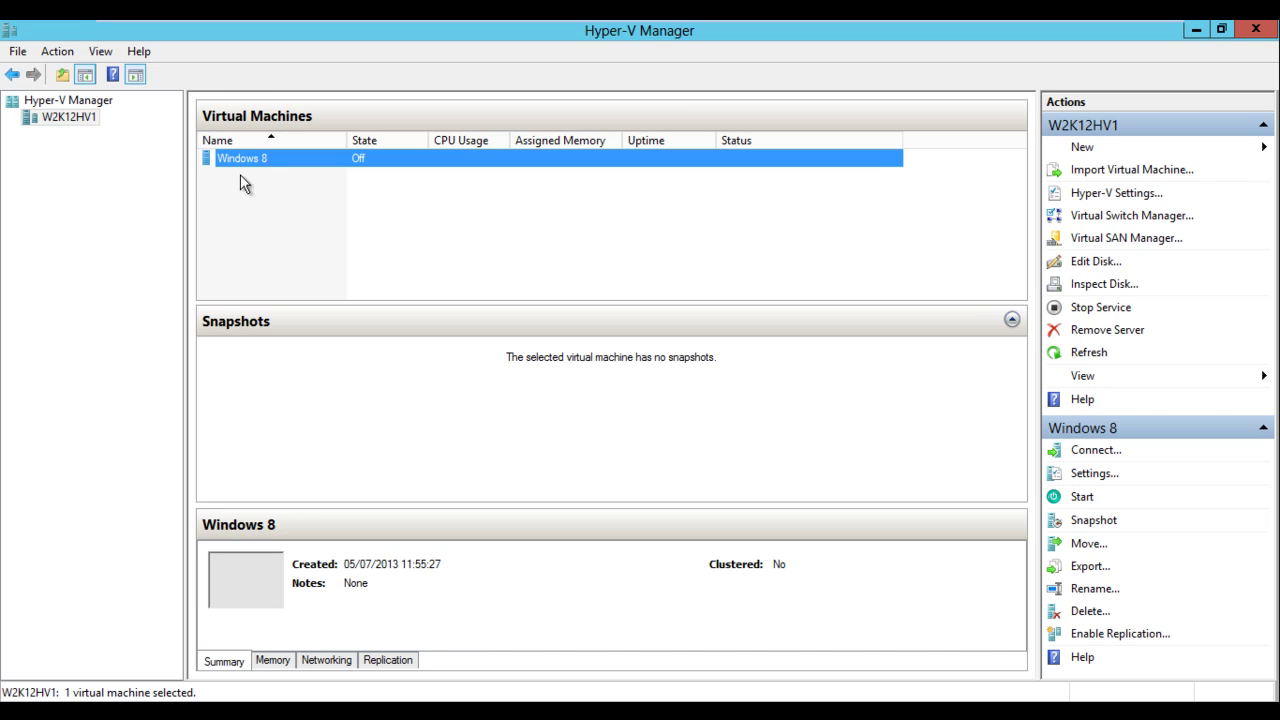
left_click(300, 232)
left_click(256, 174)
left_click(258, 155)
left_click(281, 197)
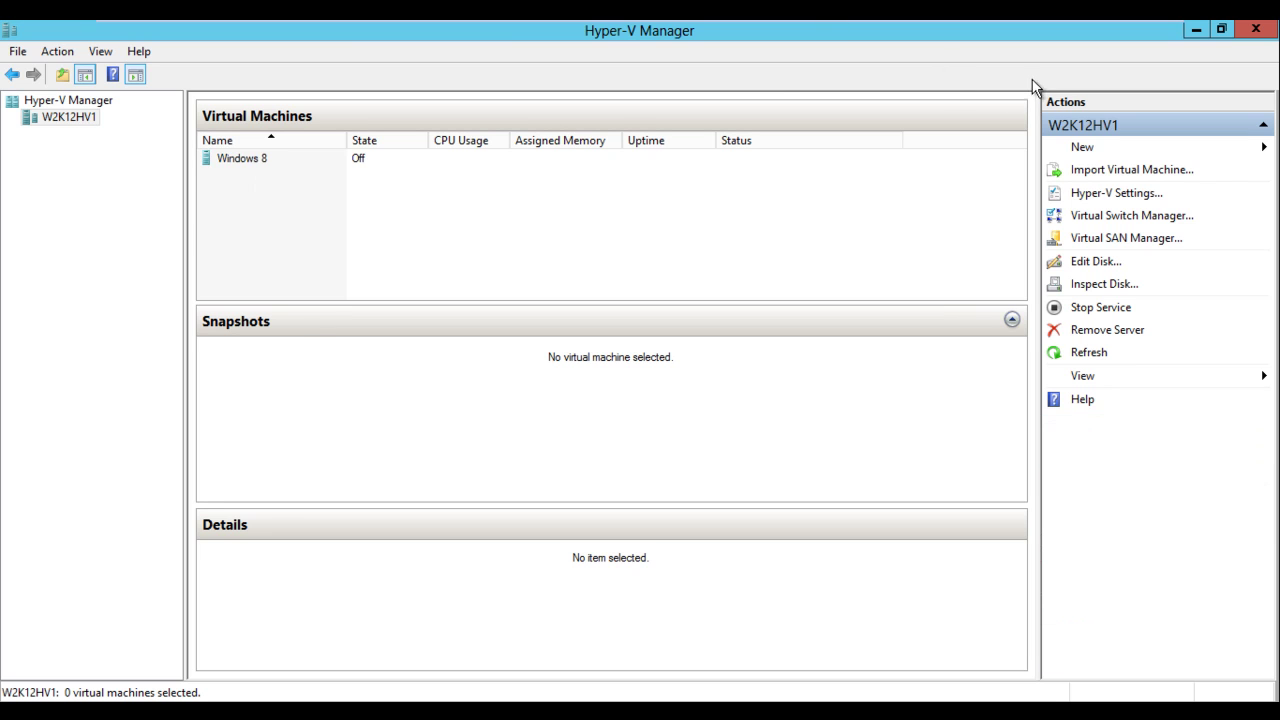
left_click(223, 170)
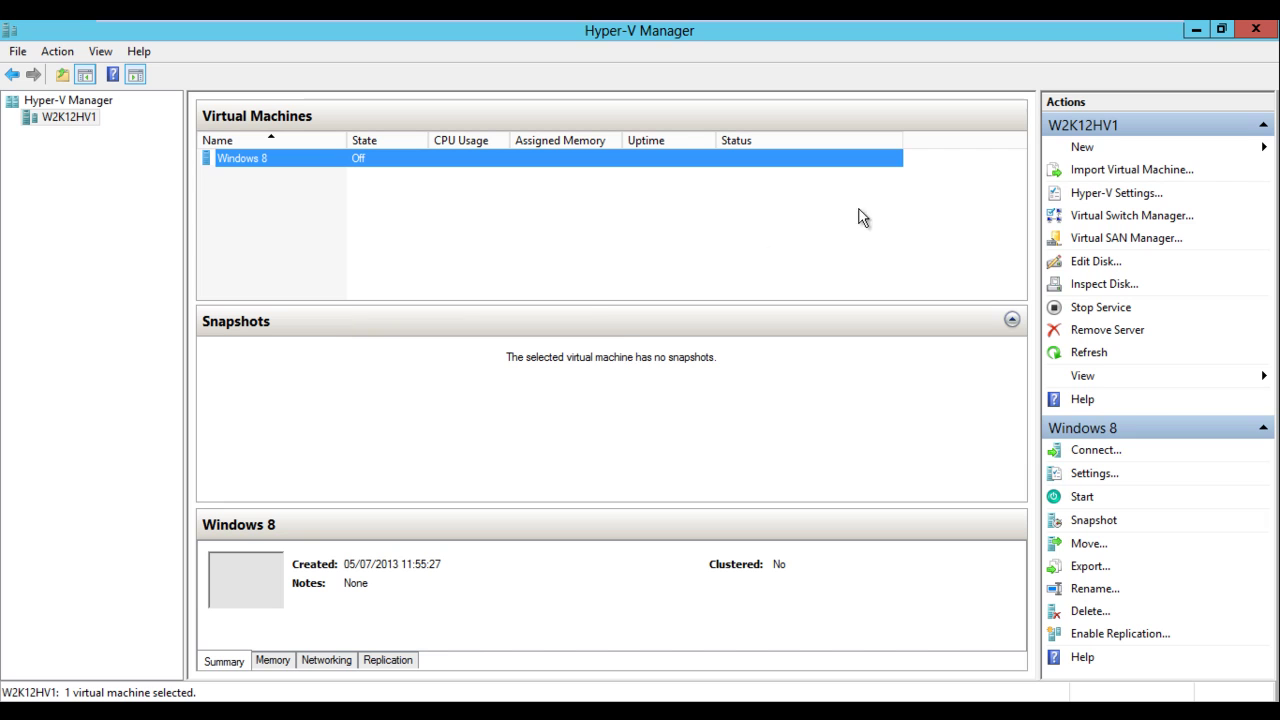
right_click(287, 174)
left_click(577, 285)
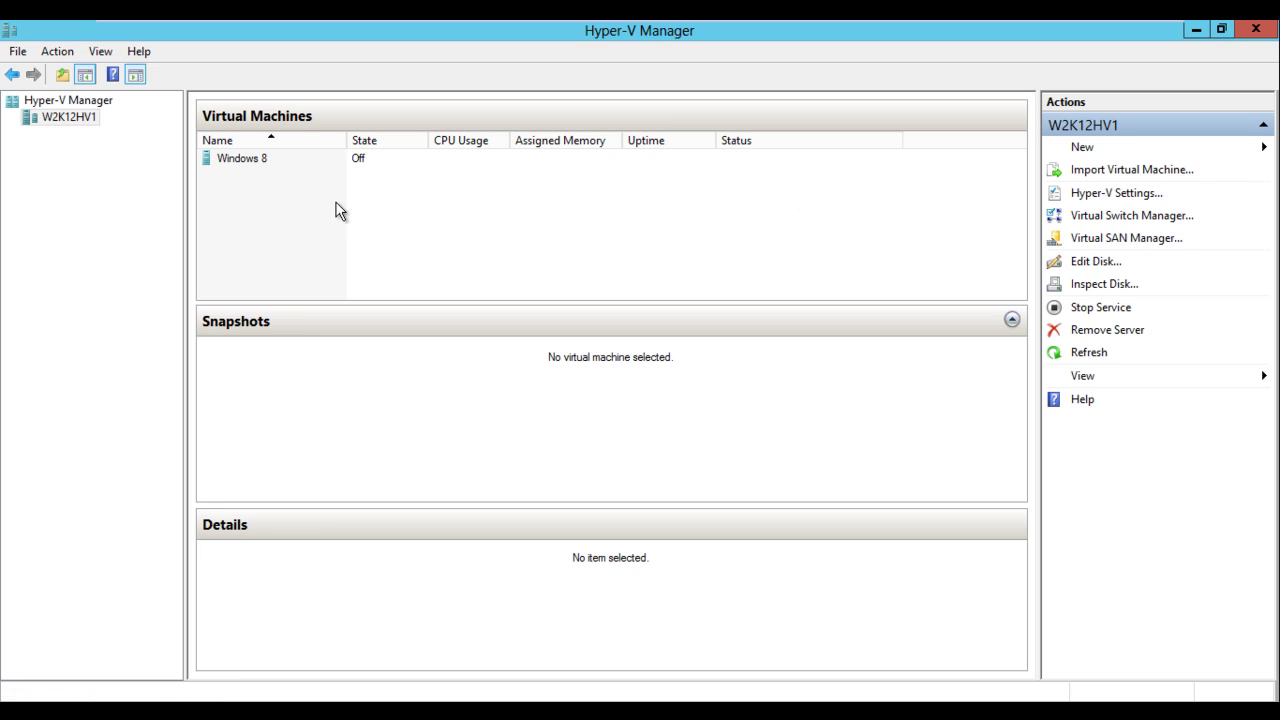
Minimize Hyper-V Manager, switch to File Explorer and view the contents of Vms (E:)
left_click(1197, 31)
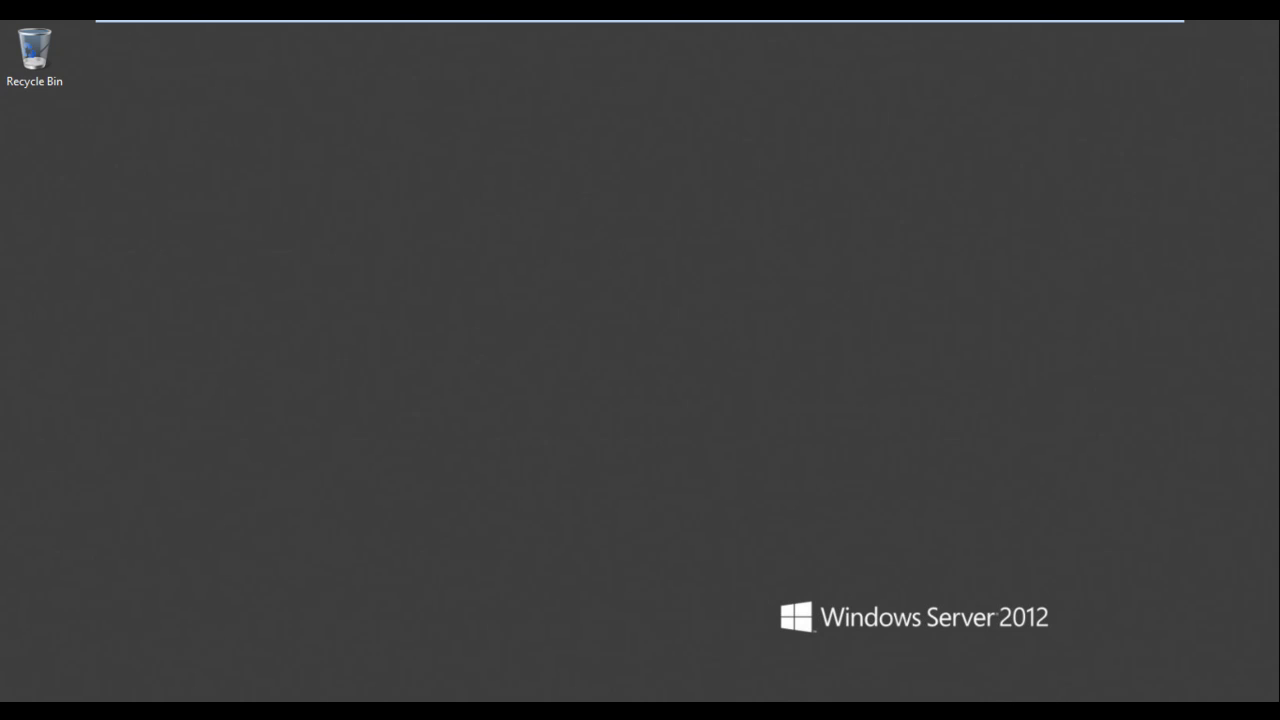
key("super+e")
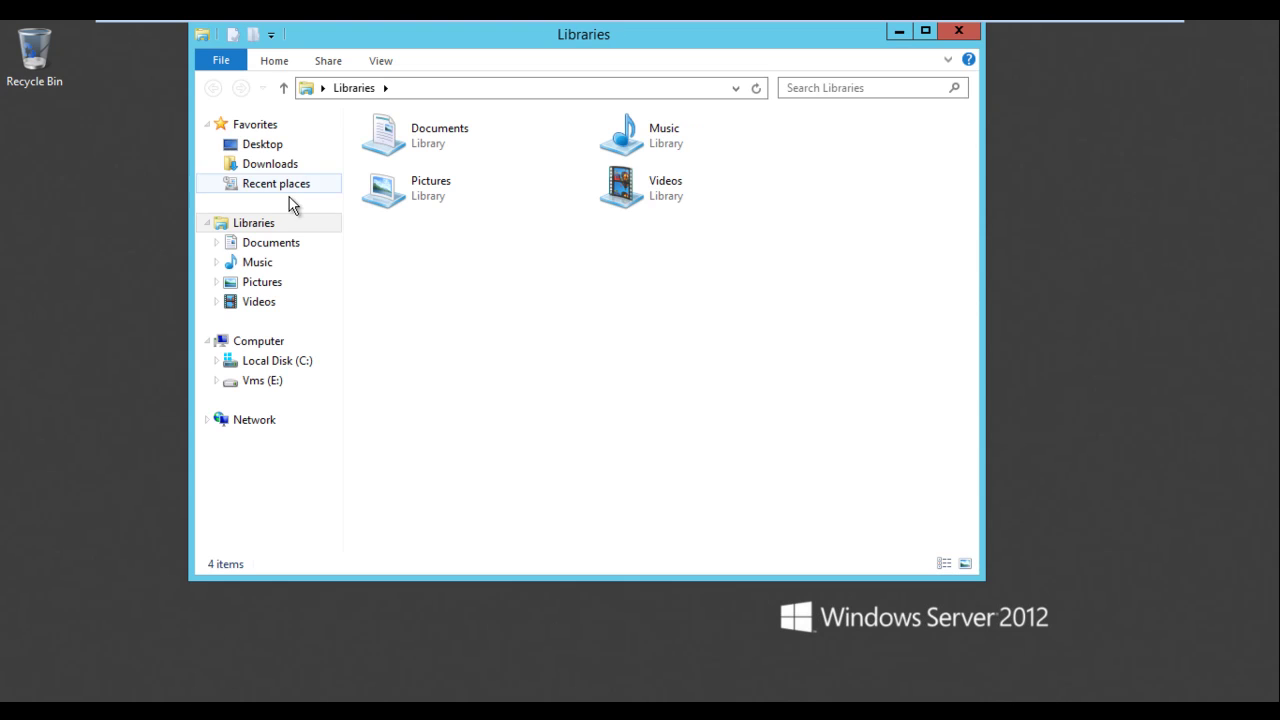
left_click(257, 388)
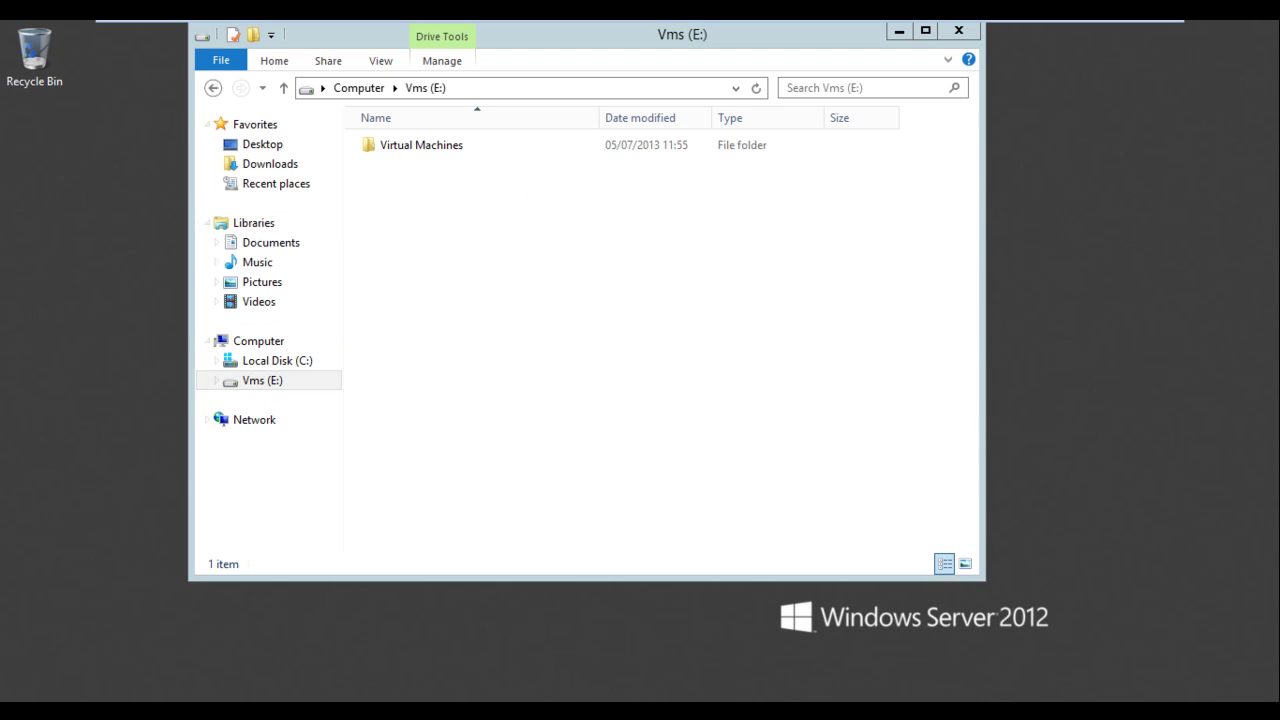
Disable the iSCSI1 network adapter in Network Connections to take one storage path down
right_click(1160, 711)
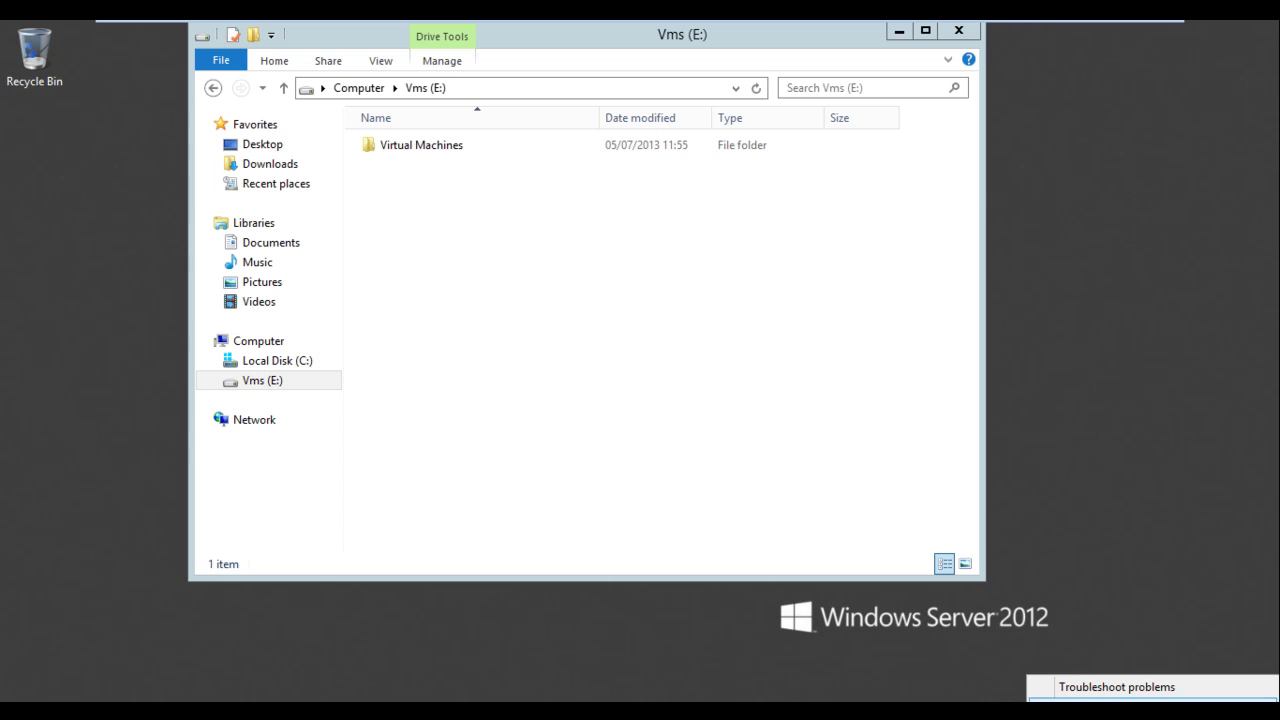
left_click(1150, 707)
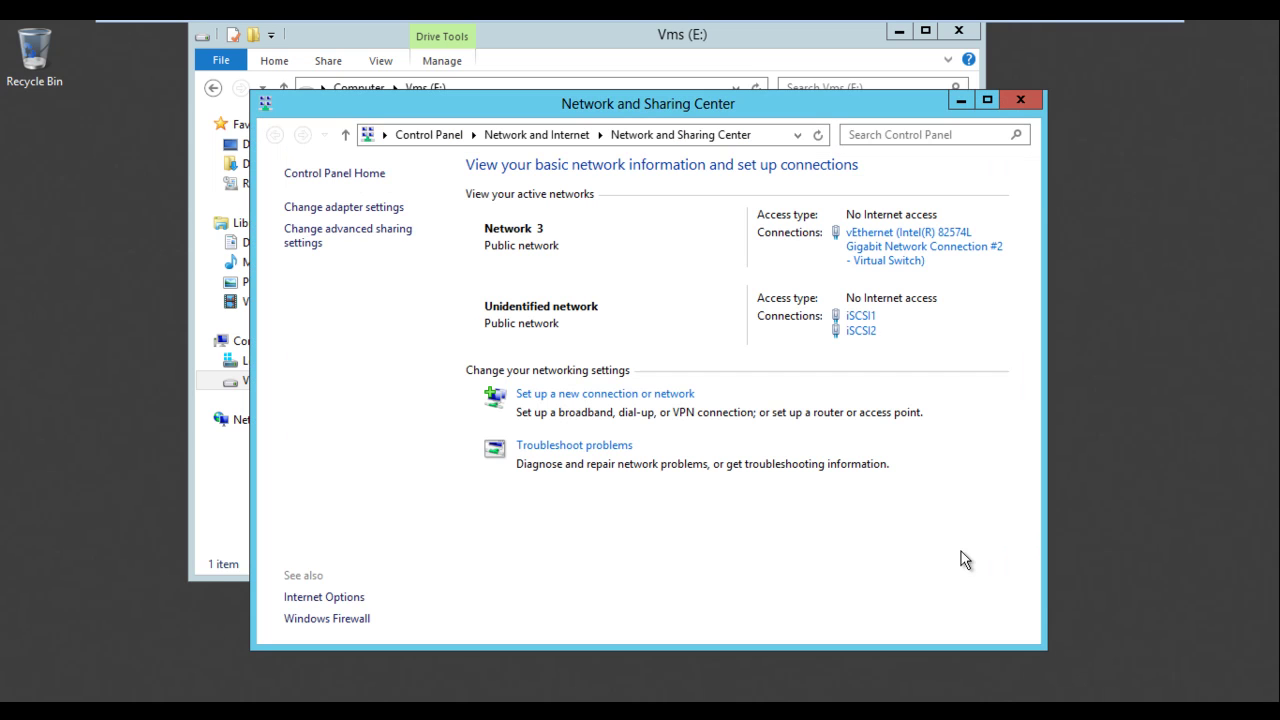
left_click(362, 211)
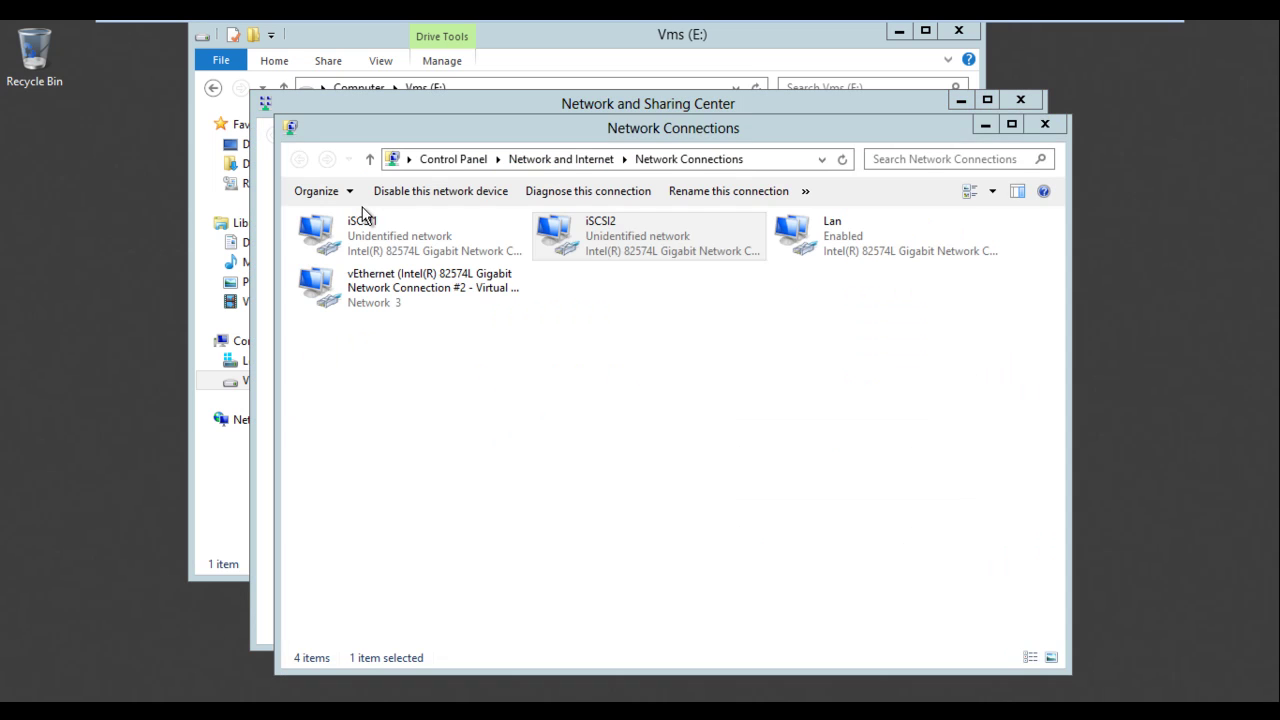
left_click(405, 238)
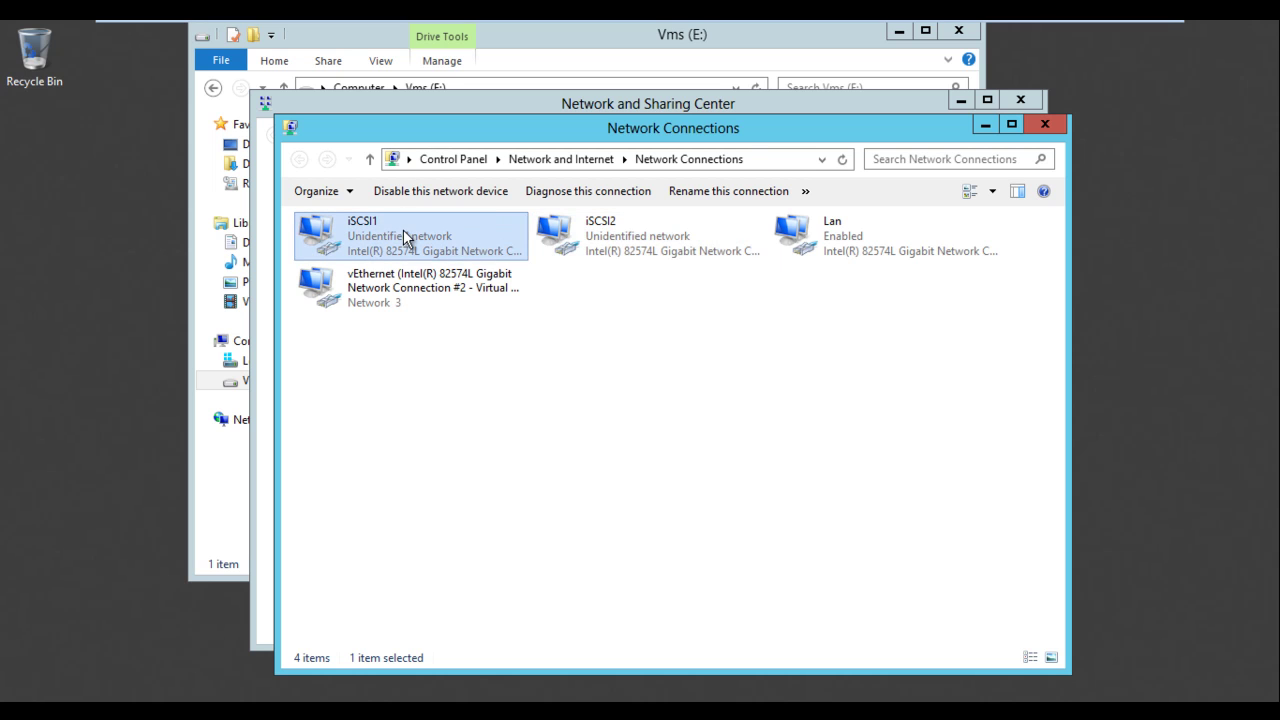
right_click(407, 239)
left_click(424, 248)
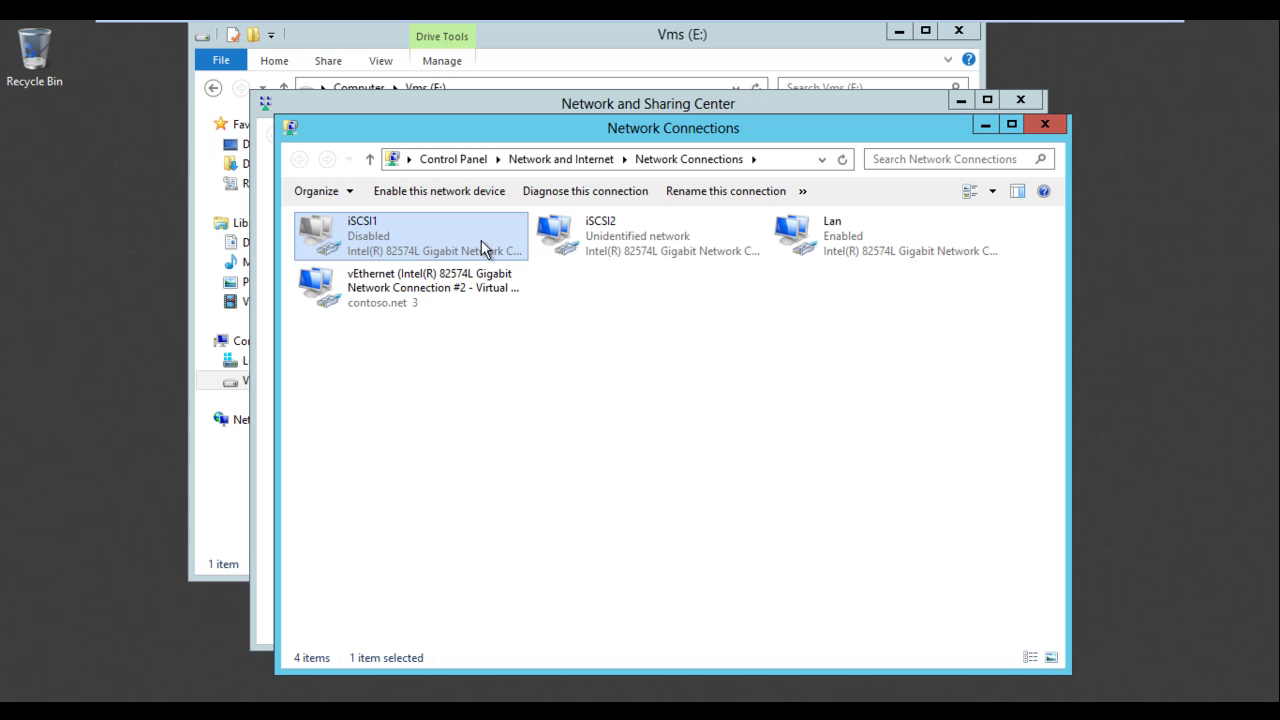
Return to File Explorer and alternate between Local Disk (C:) and Vms (E:) to check that the iSCSI volume is still reachable
left_click(770, 66)
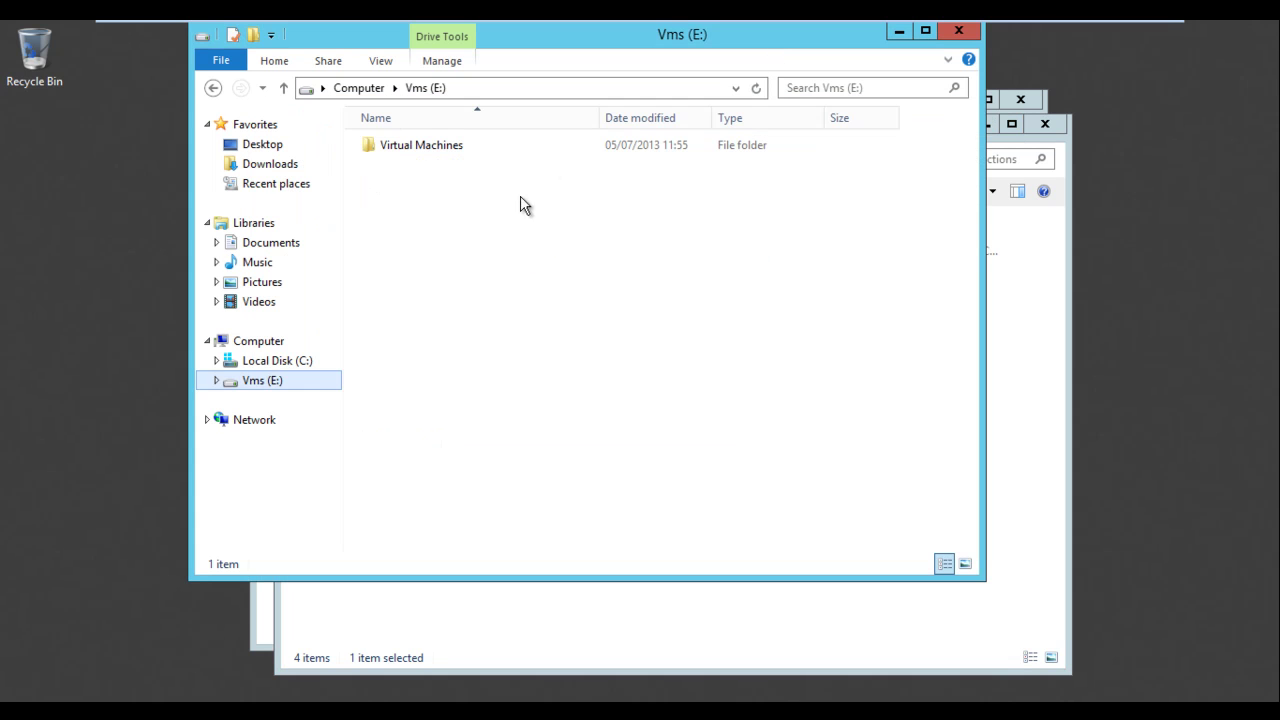
left_click(278, 362)
left_click(274, 382)
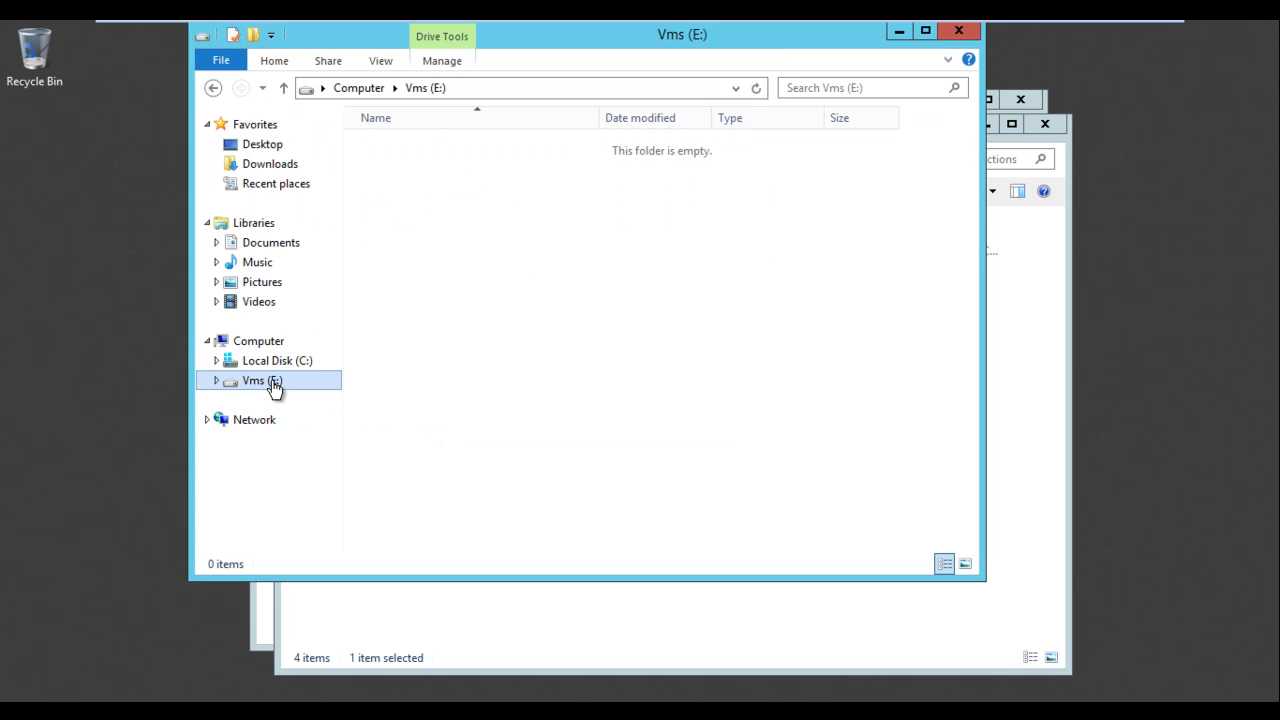
left_click(271, 362)
left_click(270, 382)
left_click(274, 362)
left_click(274, 381)
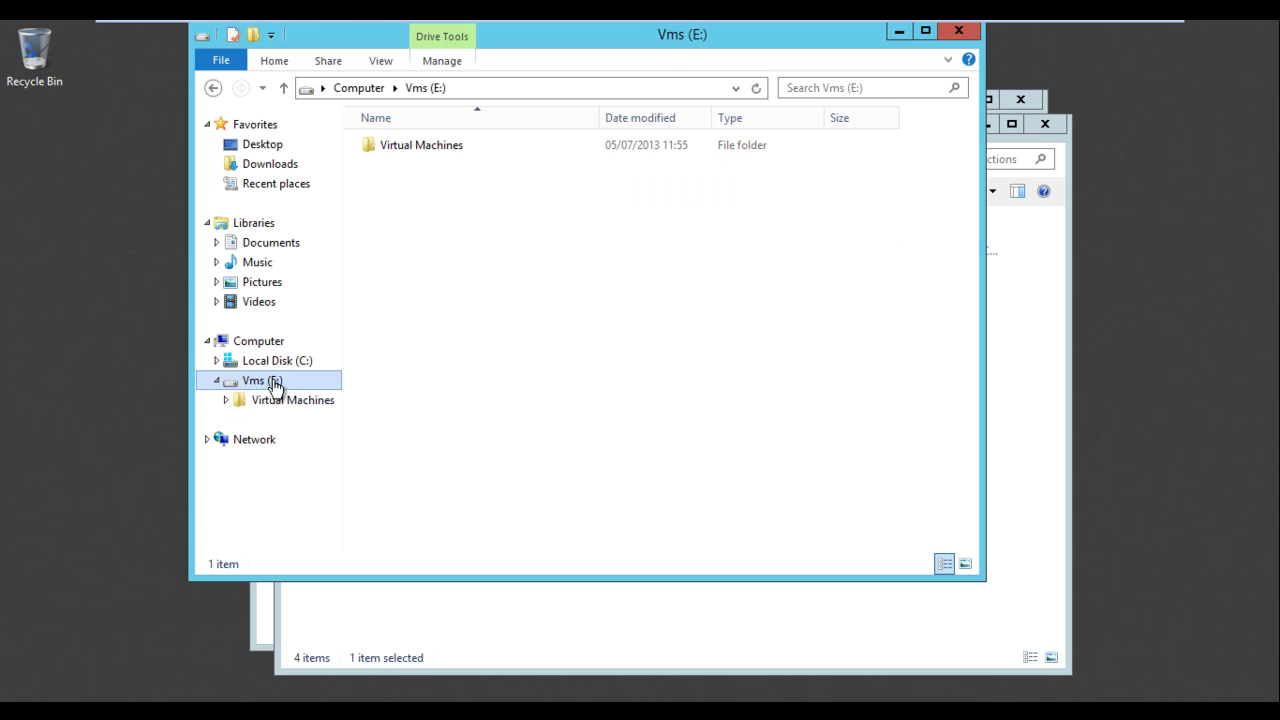
Open the Virtual Machines folder on Vms (E:) and move repeatedly between it and the drive root to check that access continues
double_click(428, 147)
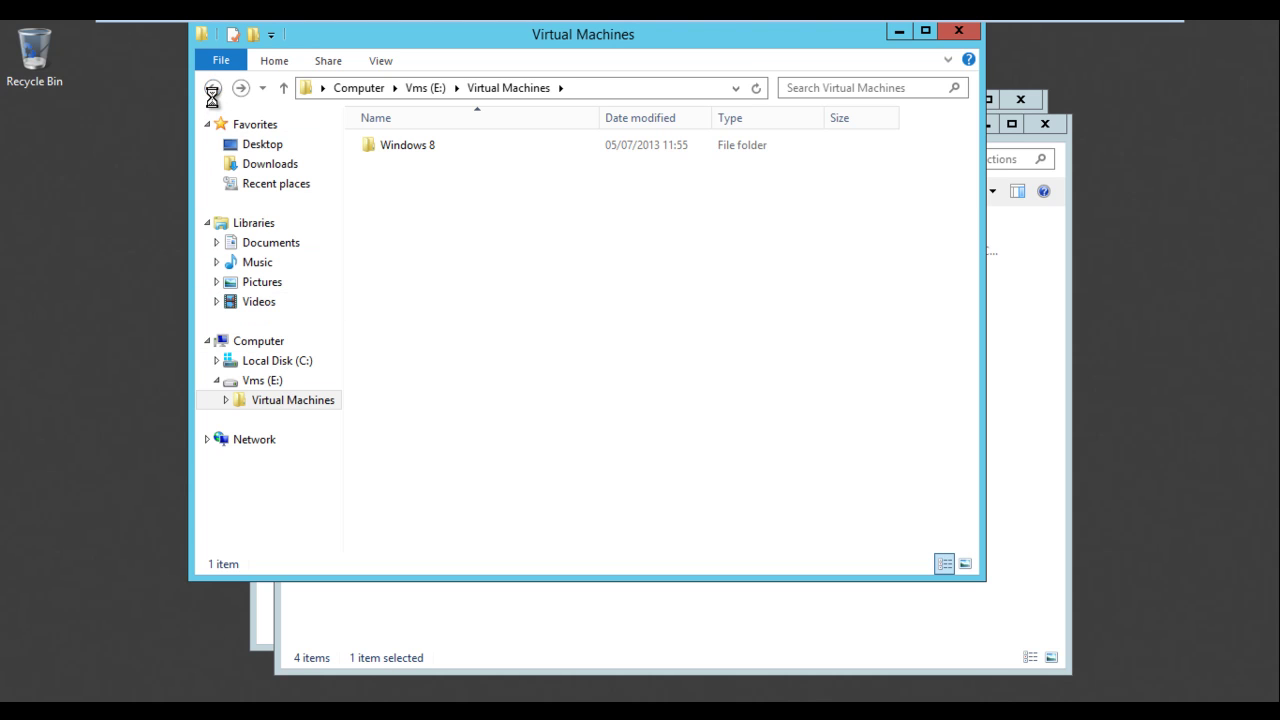
key("BackSpace")
left_click(290, 402)
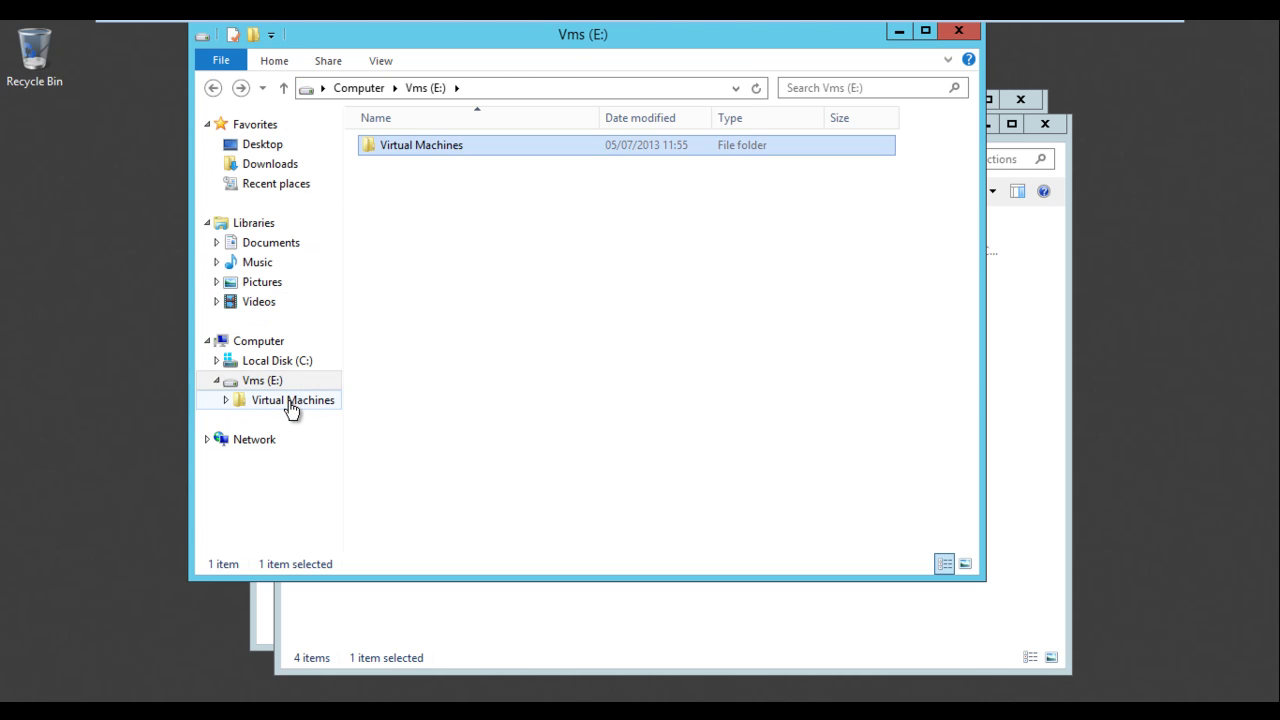
left_click(279, 386)
left_click(277, 399)
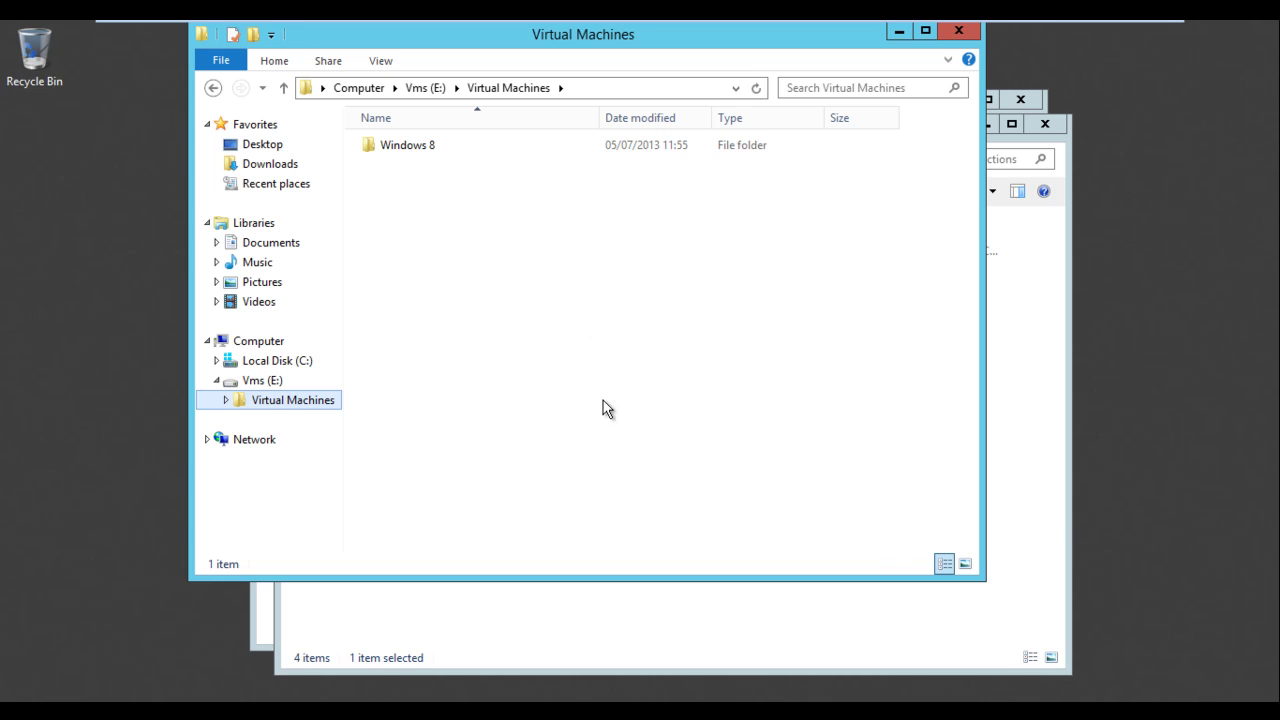
left_click(279, 384)
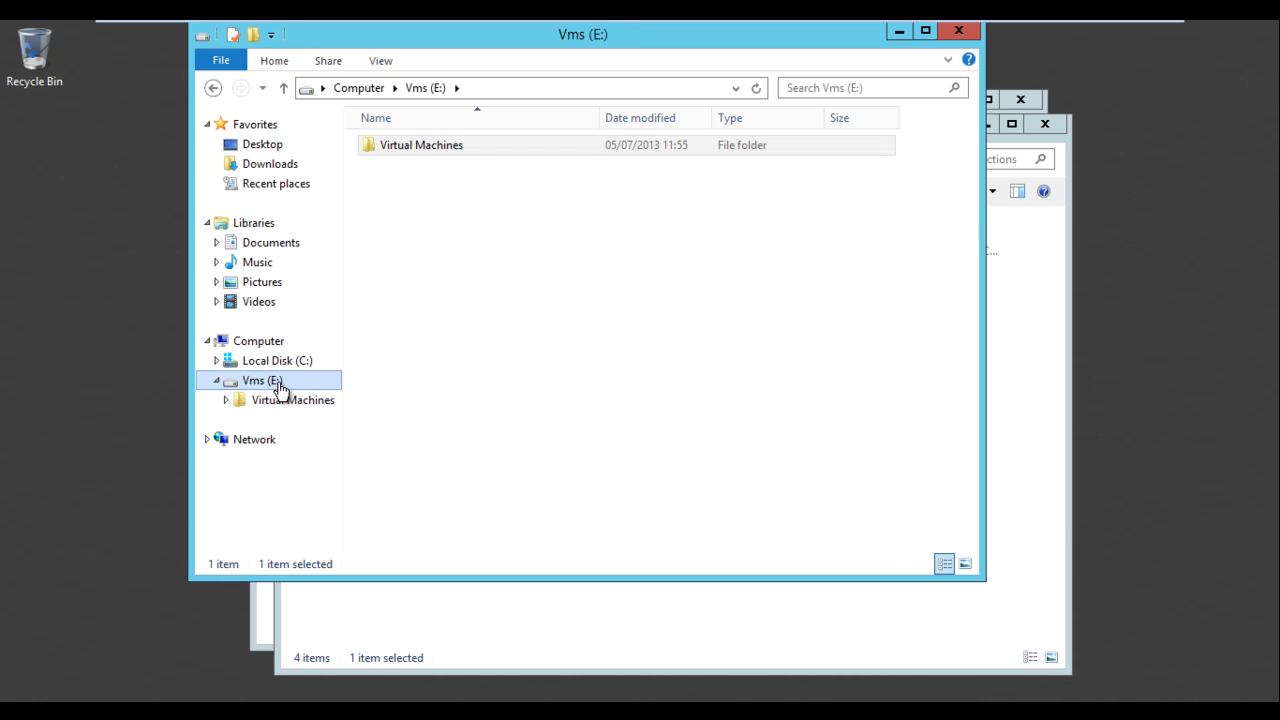
left_click(270, 402)
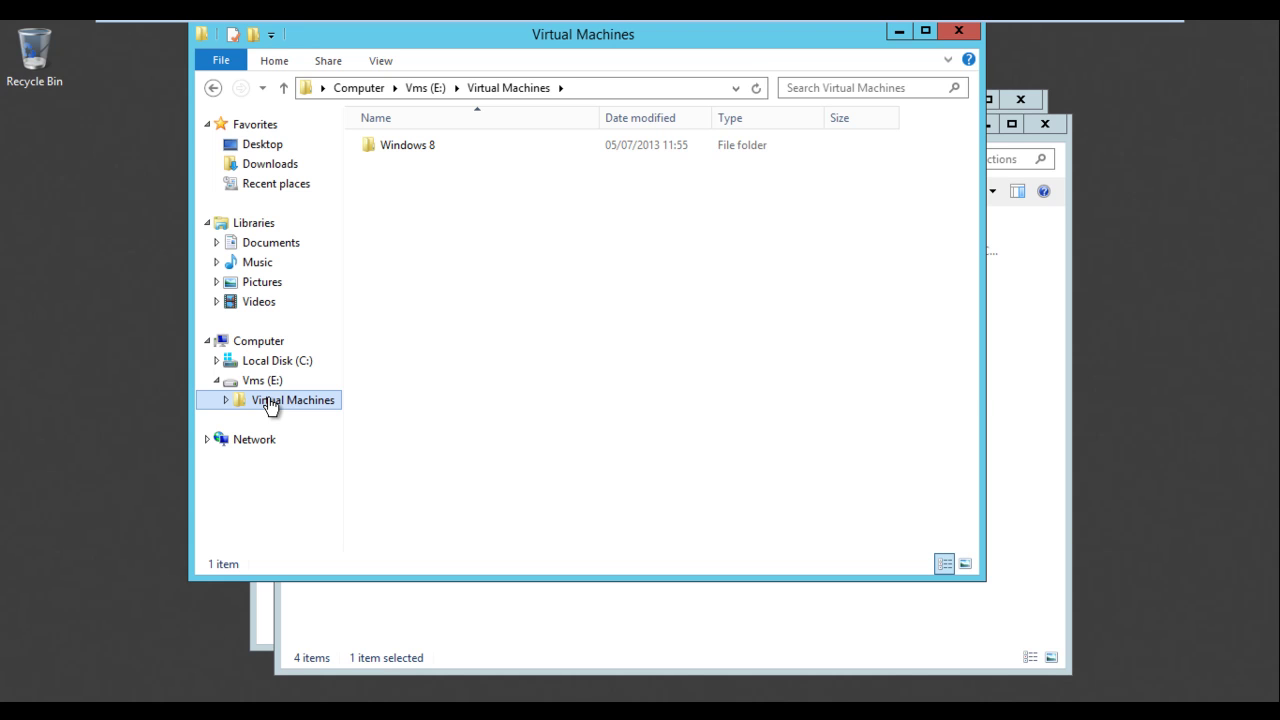
left_click(240, 381)
left_click(260, 401)
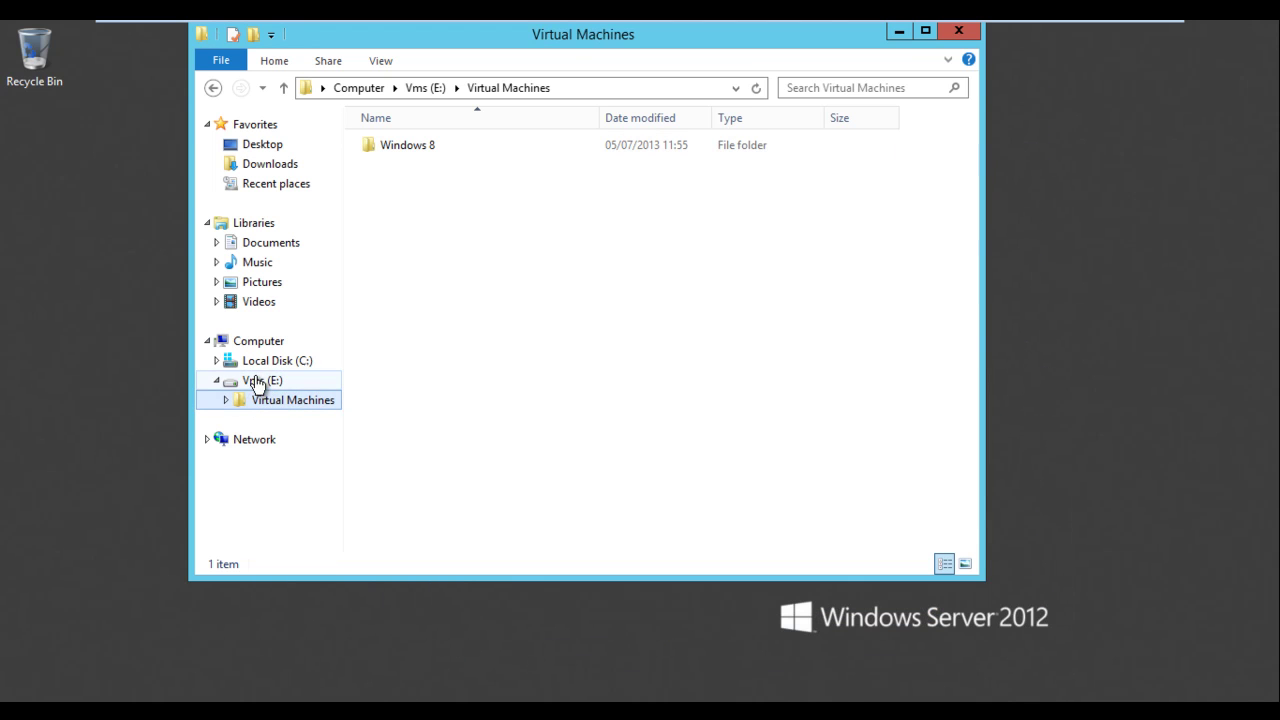
left_click(258, 380)
left_click(272, 396)
left_click(268, 382)
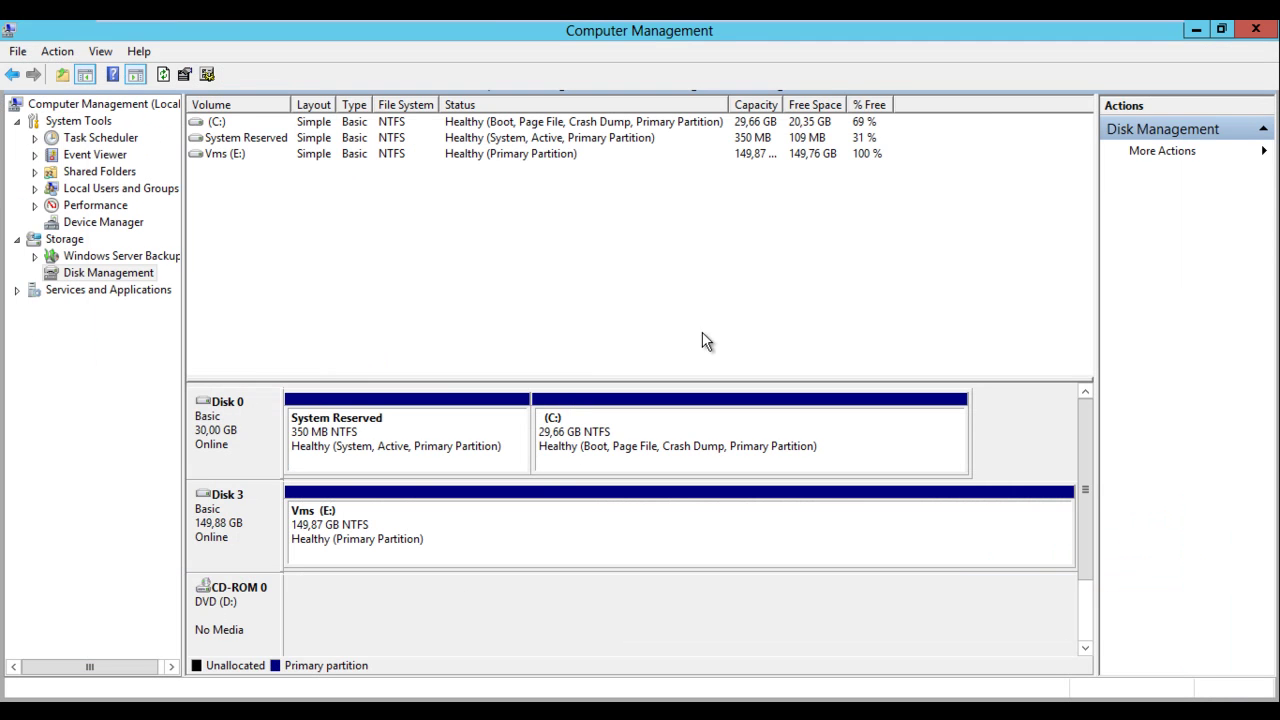
Switch to Computer Management, examine the general properties of Disk 3, which holds Vms (E:), and close them
left_click(350, 457)
left_click(338, 512)
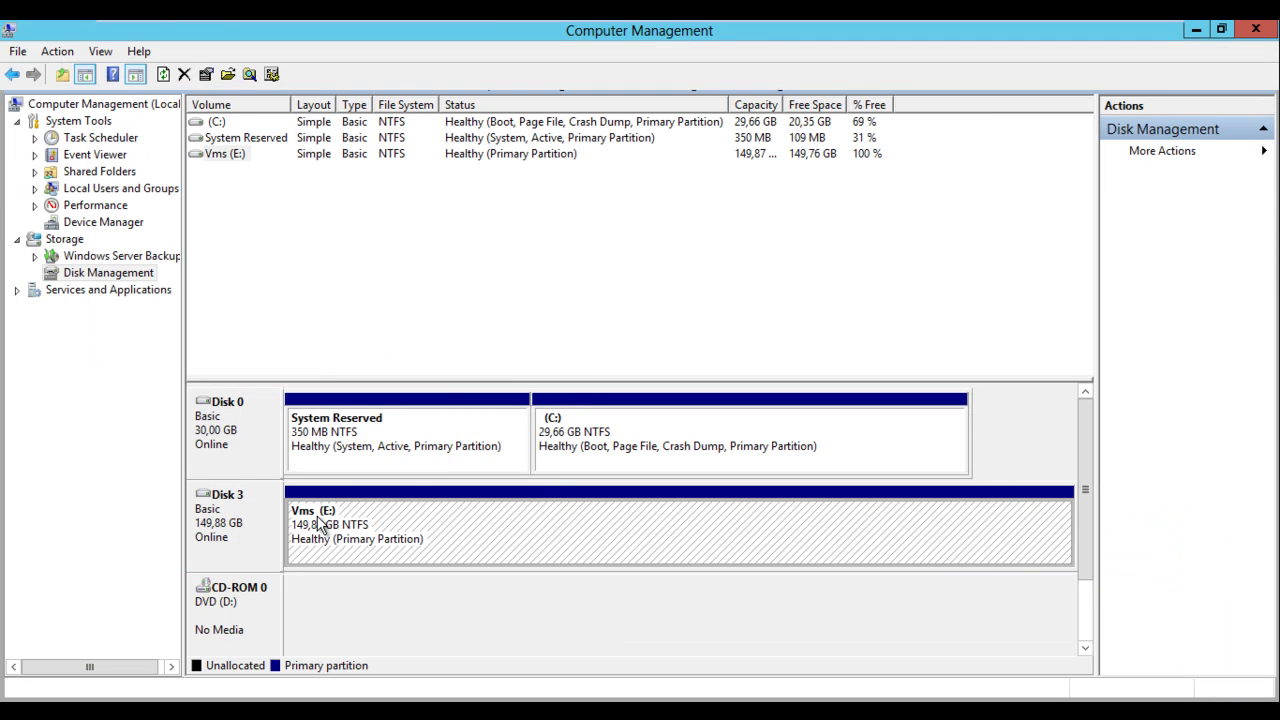
left_click(274, 523)
right_click(240, 522)
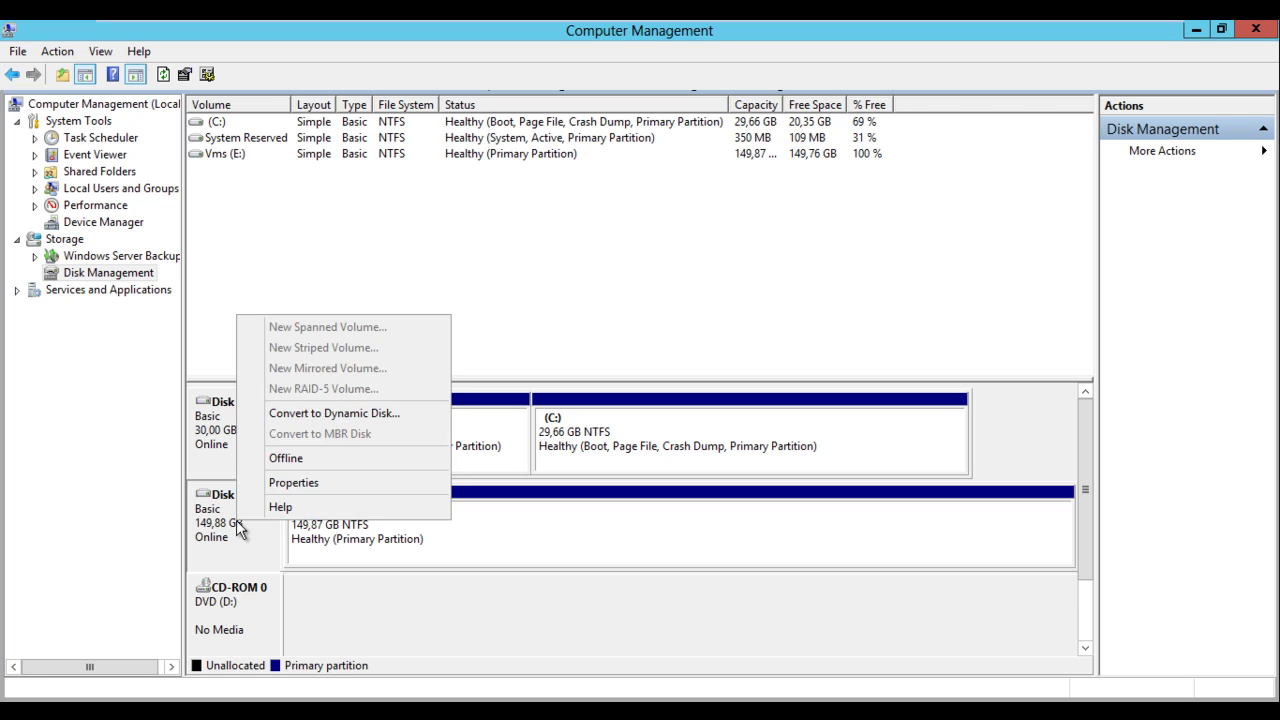
left_click(290, 485)
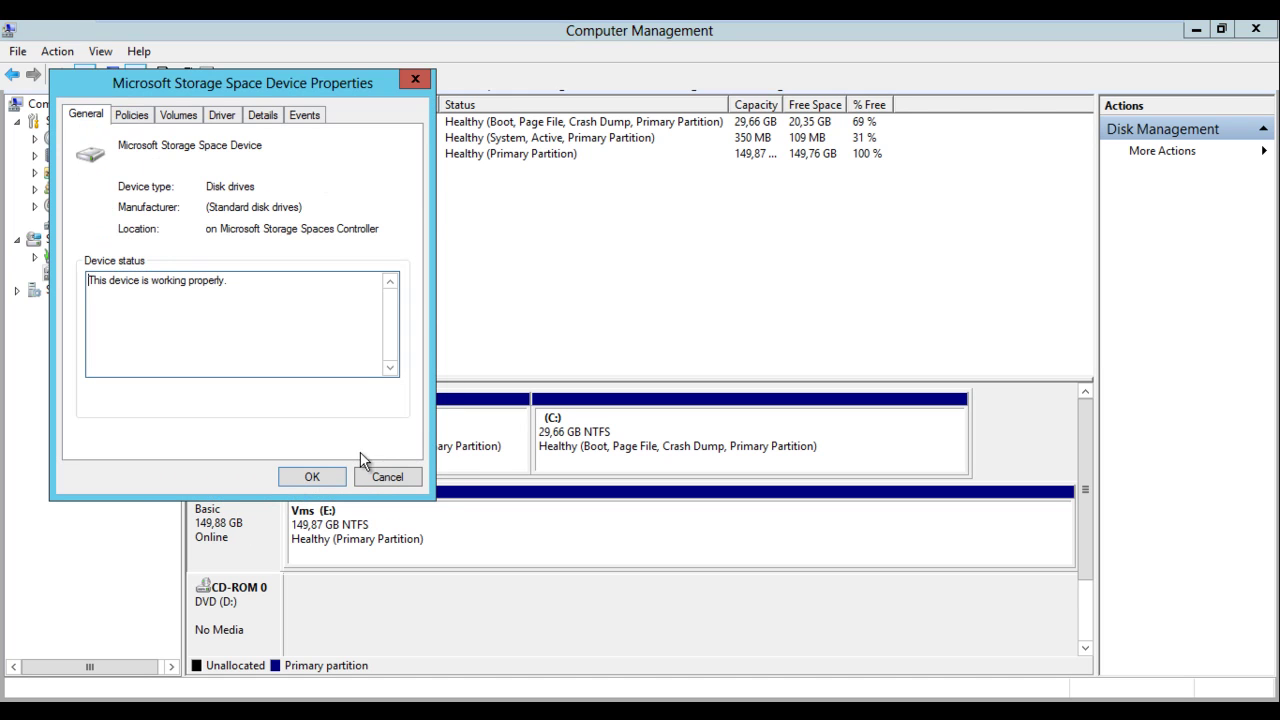
left_click(387, 476)
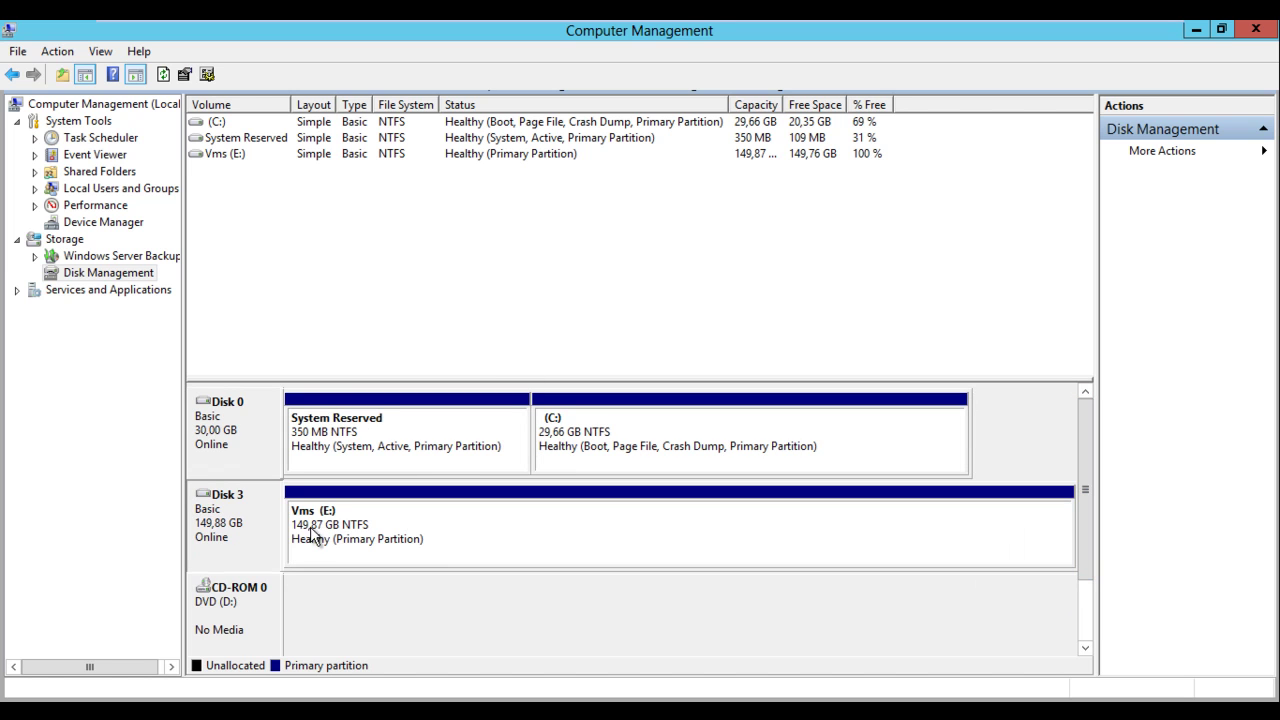
Examine the general device properties of Disk 3 once more, close them, and check the Vms (E:) volume
left_click(342, 558)
left_click(252, 530)
left_click(380, 512)
right_click(226, 496)
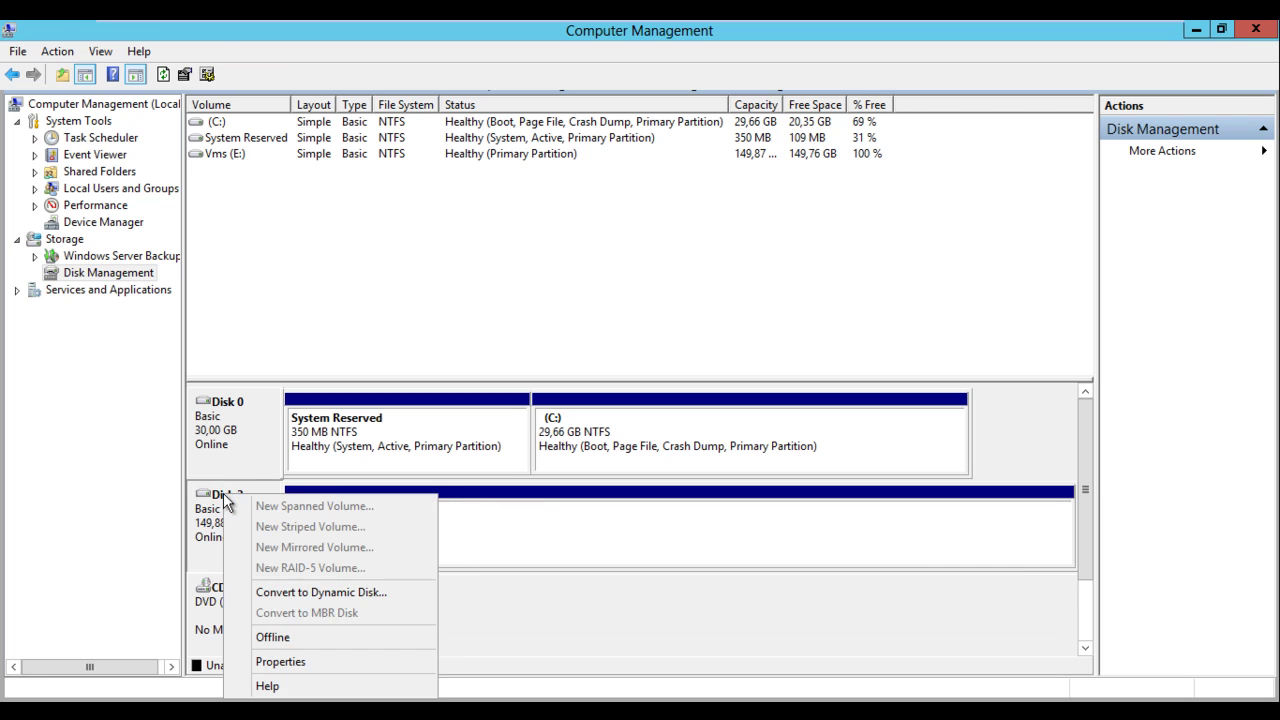
left_click(281, 662)
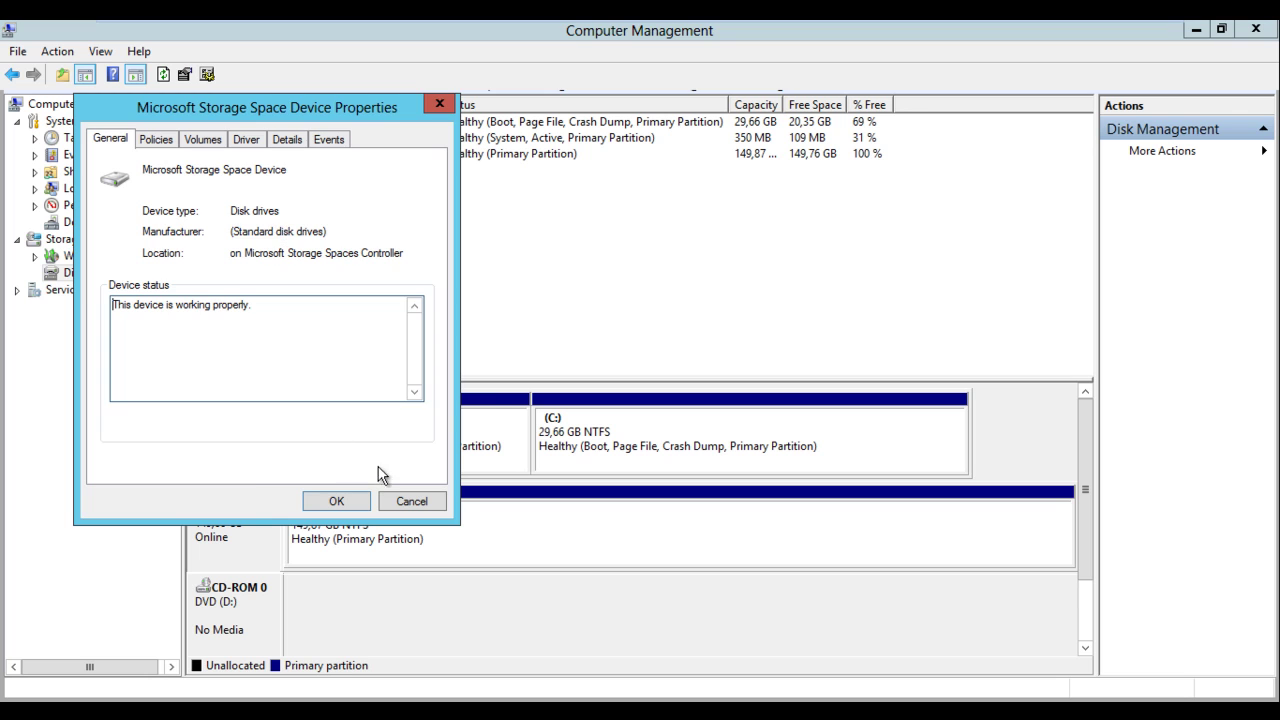
left_click(408, 501)
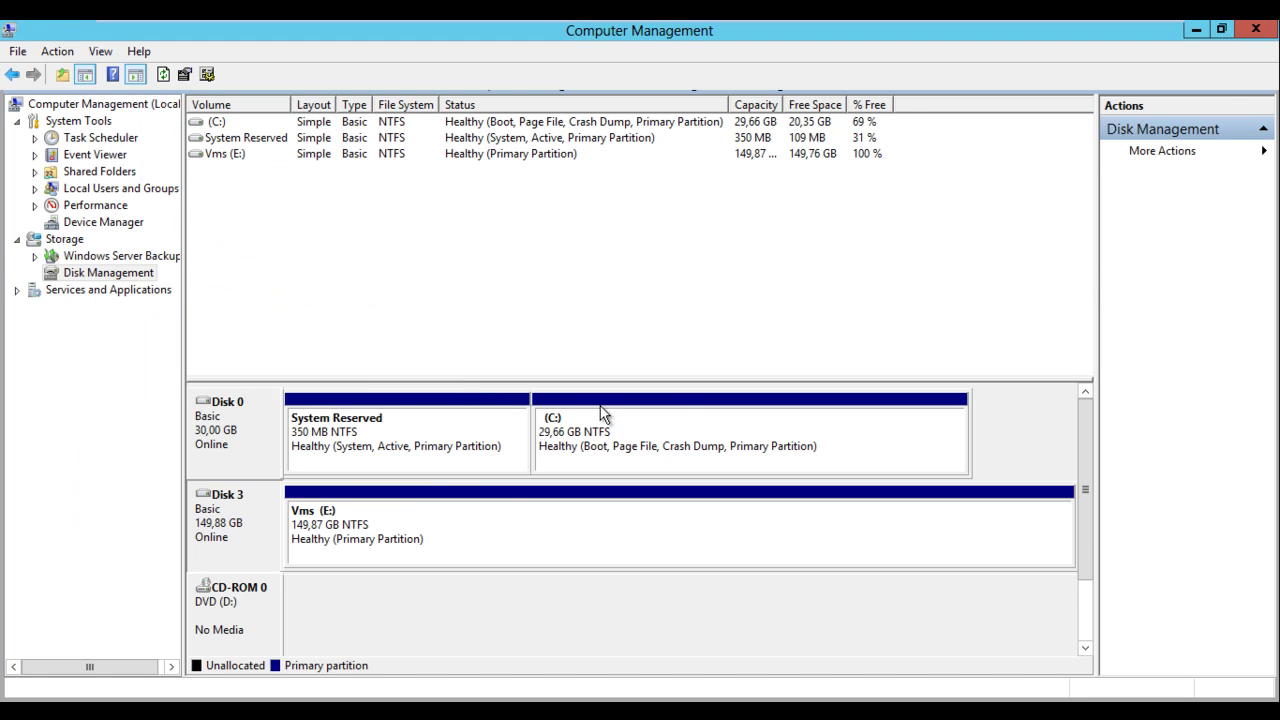
right_click(491, 527)
left_click(647, 617)
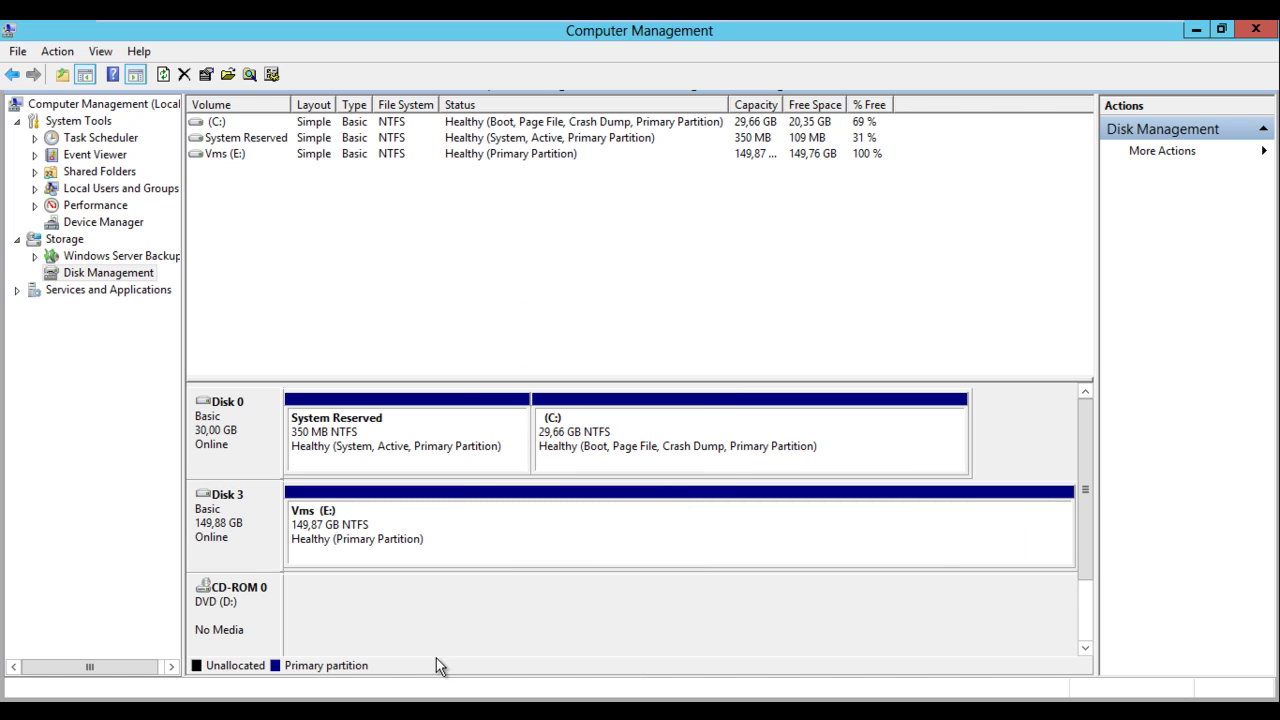
Re-enable the iSCSI1 network adapter in Network Connections and put the window away
mouse_move(275, 711)
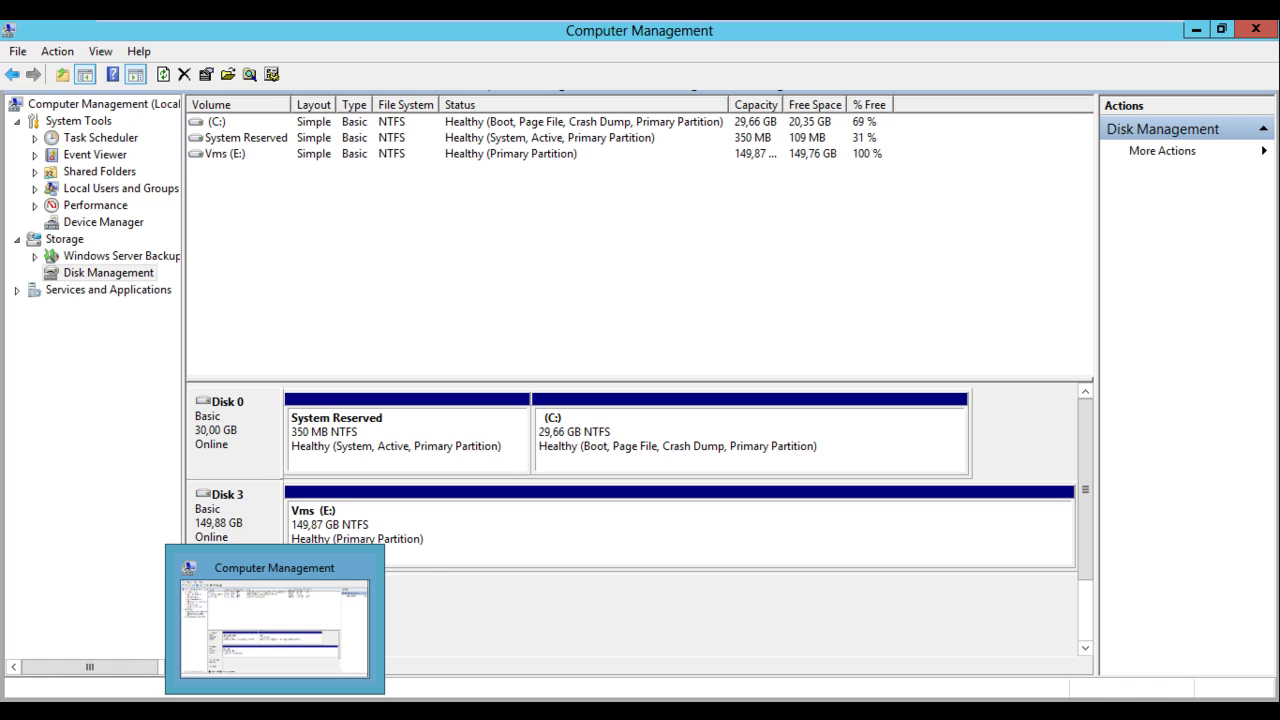
mouse_move(215, 711)
left_click(329, 651)
right_click(375, 242)
left_click(393, 252)
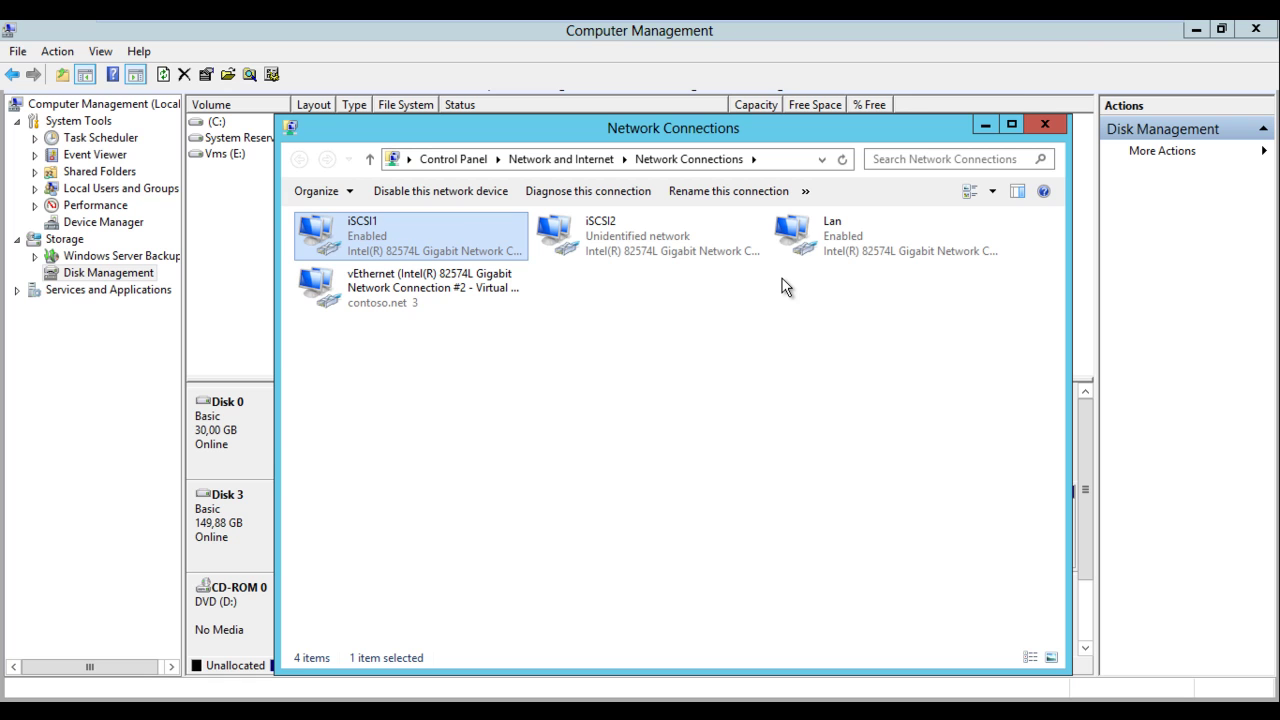
left_click(985, 124)
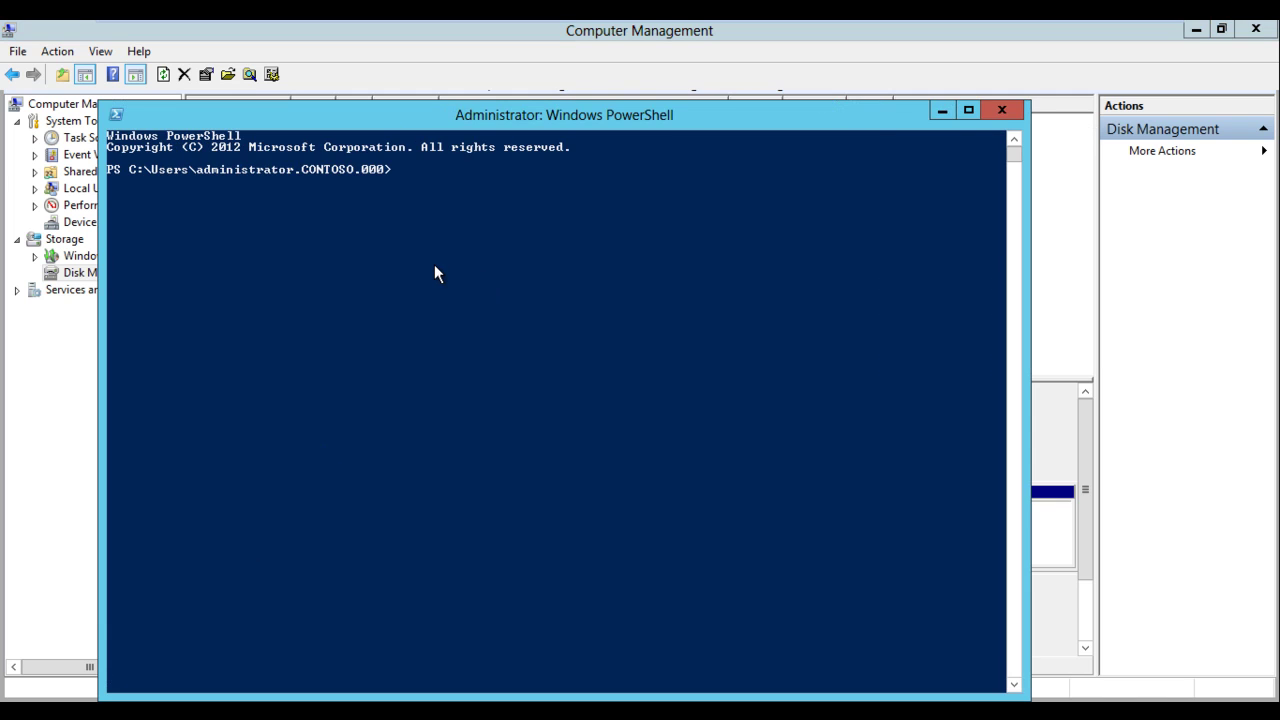
Run Get-IscsiSession in PowerShell to list the iSCSI sessions, and put the console away
left_click(434, 264)
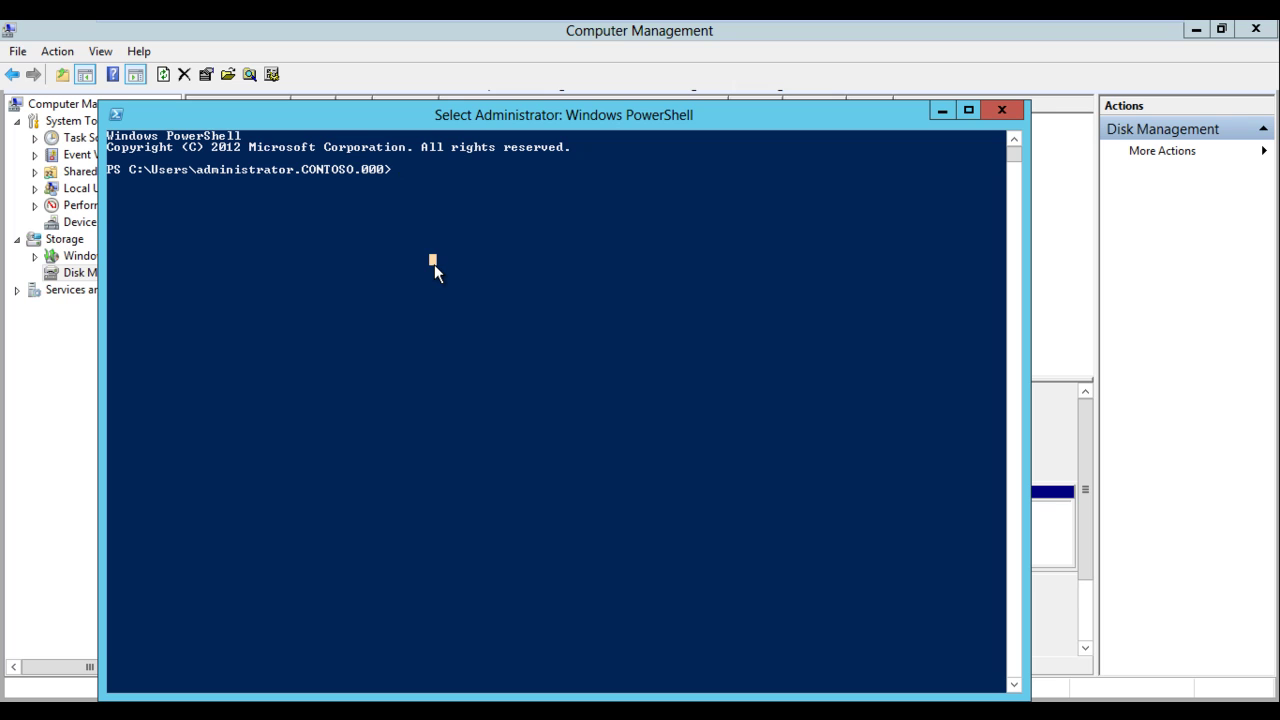
type("gt")
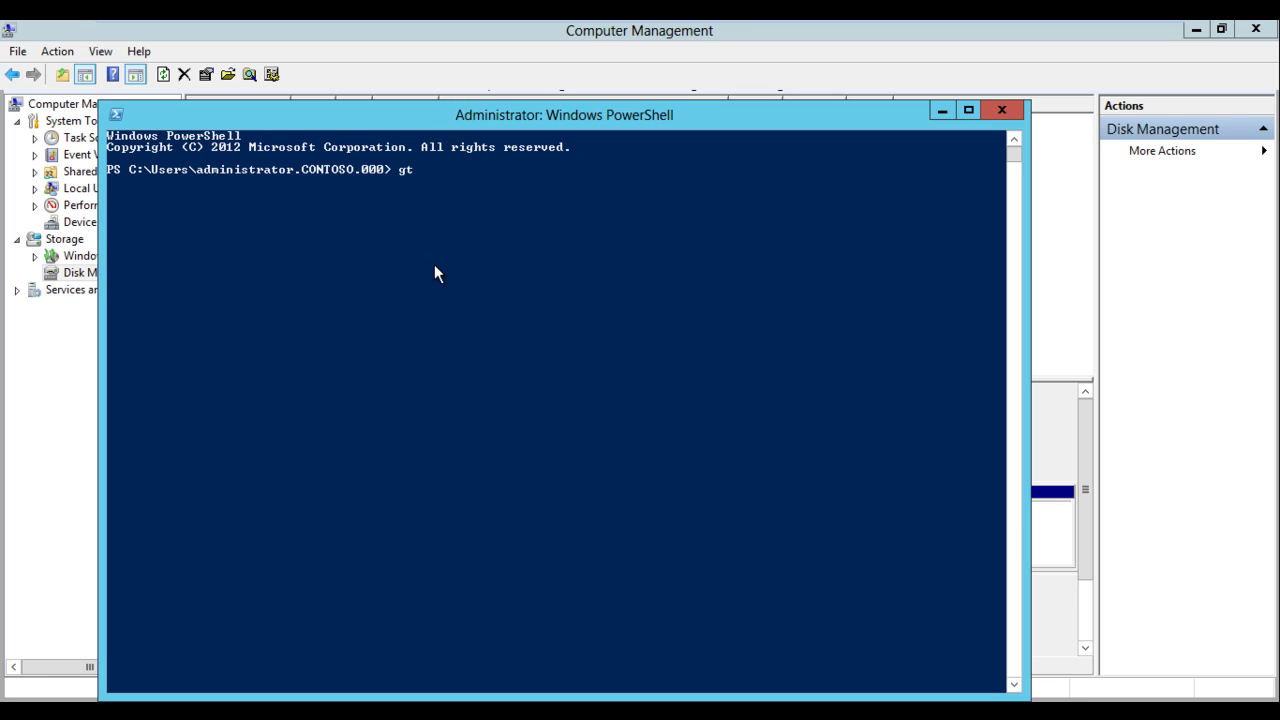
key("BackSpace")
type("et-isc")
key("Tab")
key("Tab")
key("Tab")
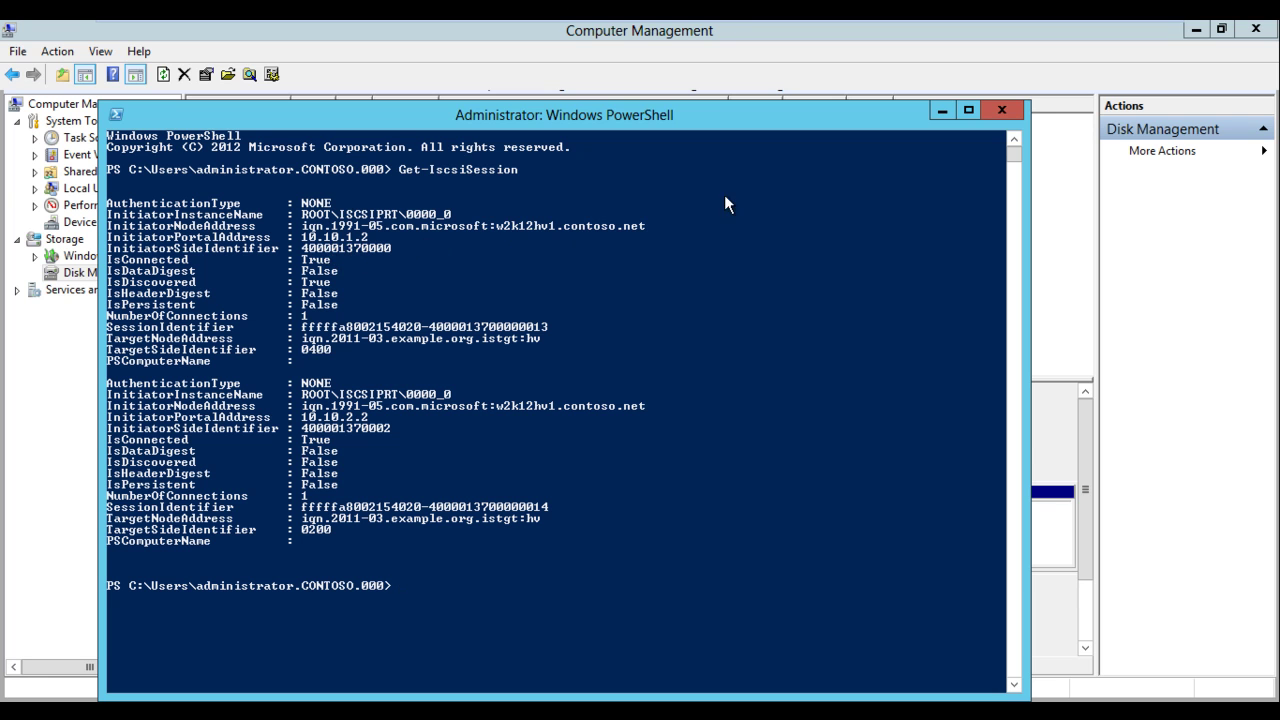
left_click(942, 112)
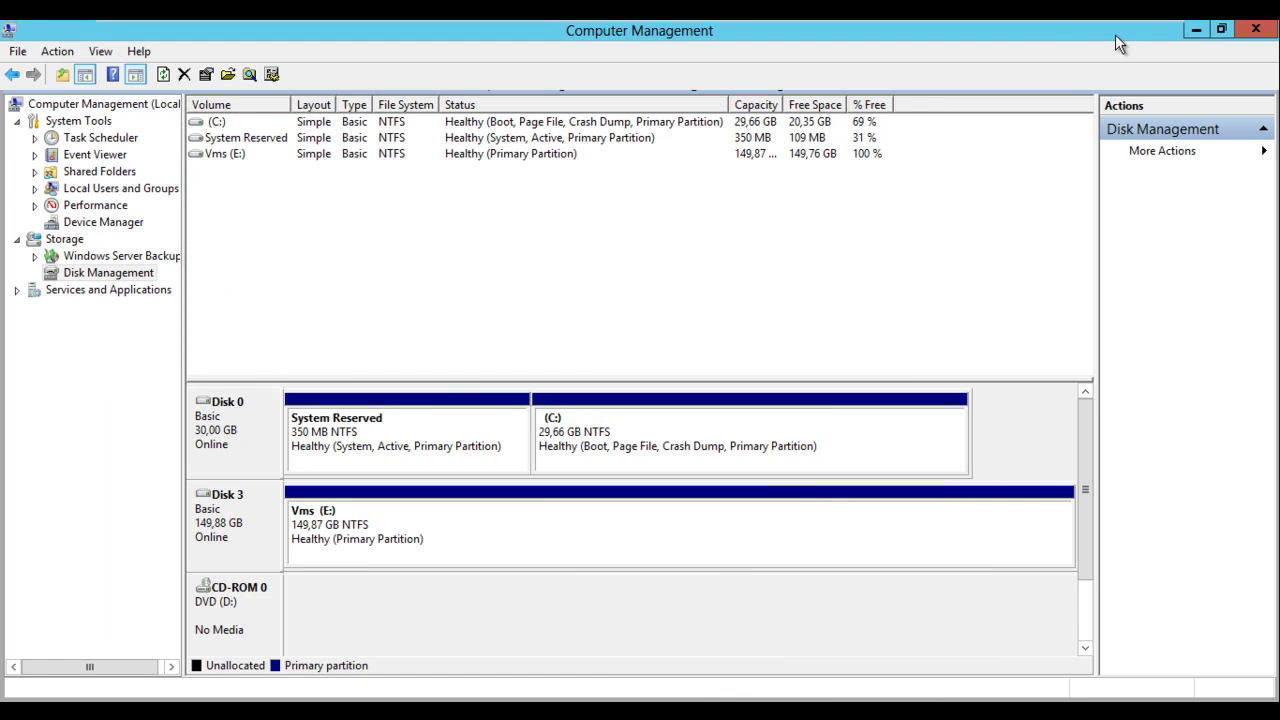
Delete the Windows 8 virtual machine in Hyper-V Manager and confirm the deletion
mouse_move(1162, 22)
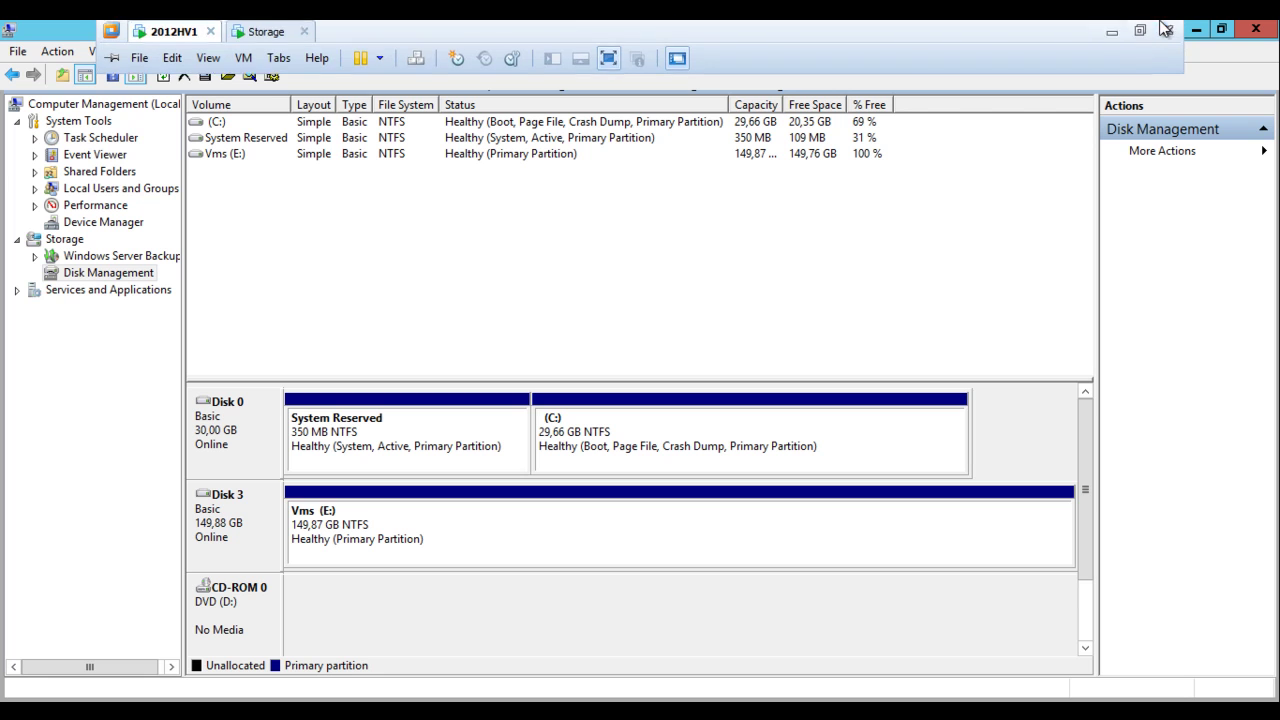
left_click(1113, 32)
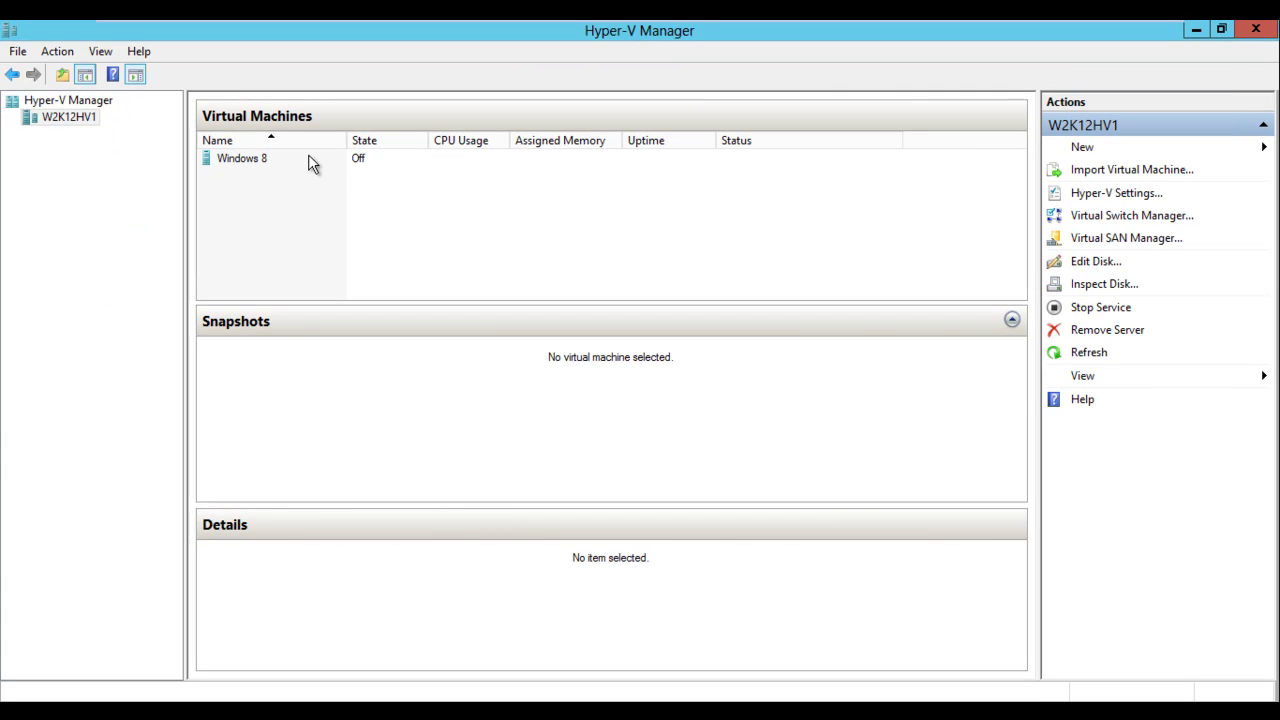
left_click(240, 165)
right_click(240, 165)
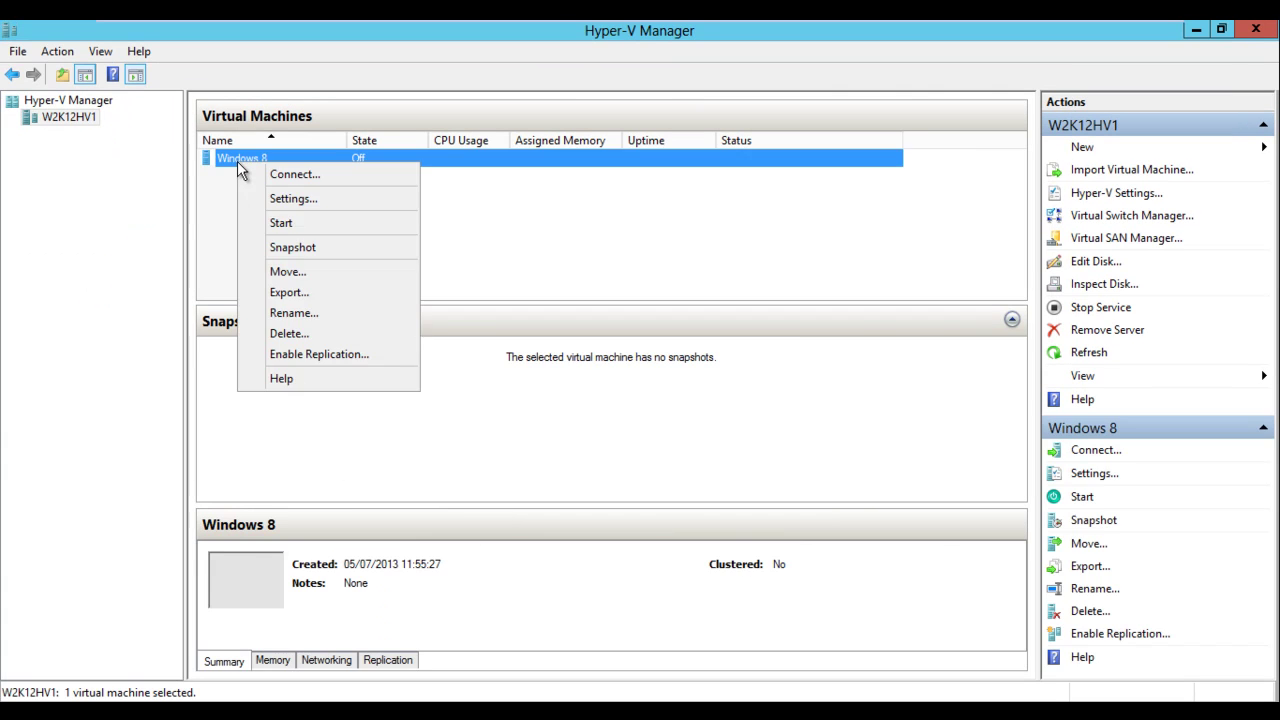
left_click(289, 333)
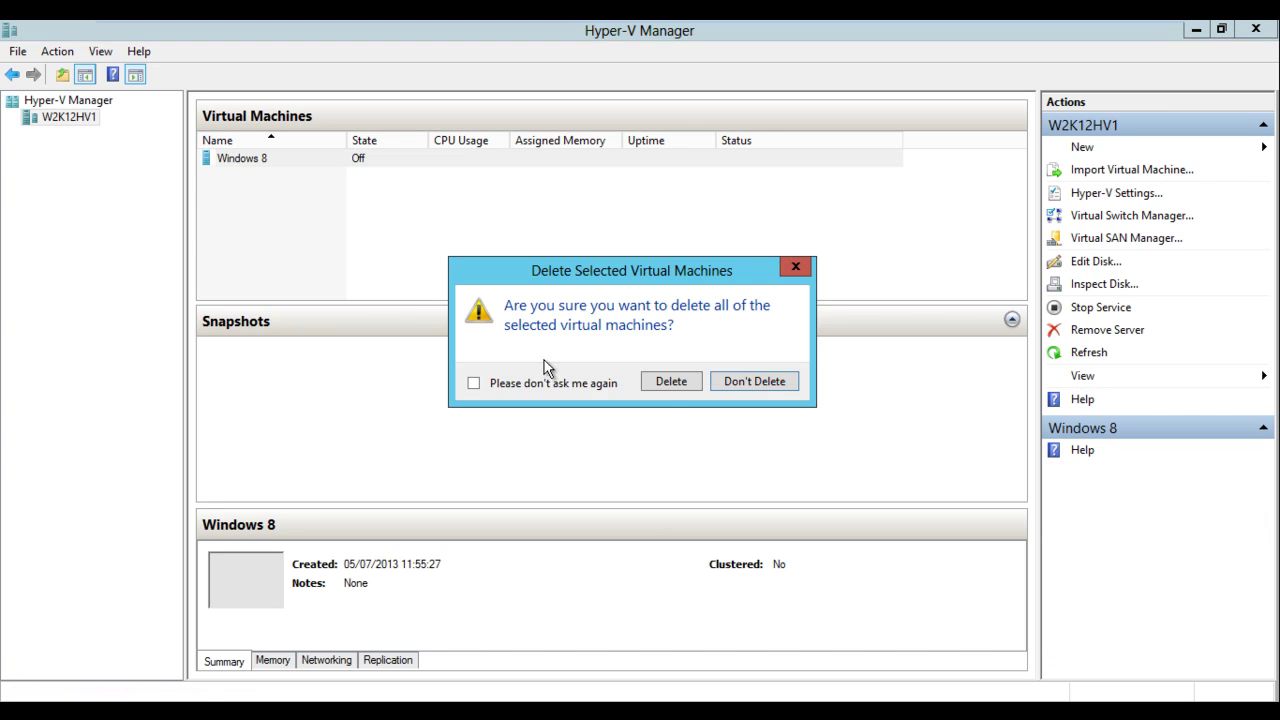
left_click(671, 386)
mouse_move(1265, 35)
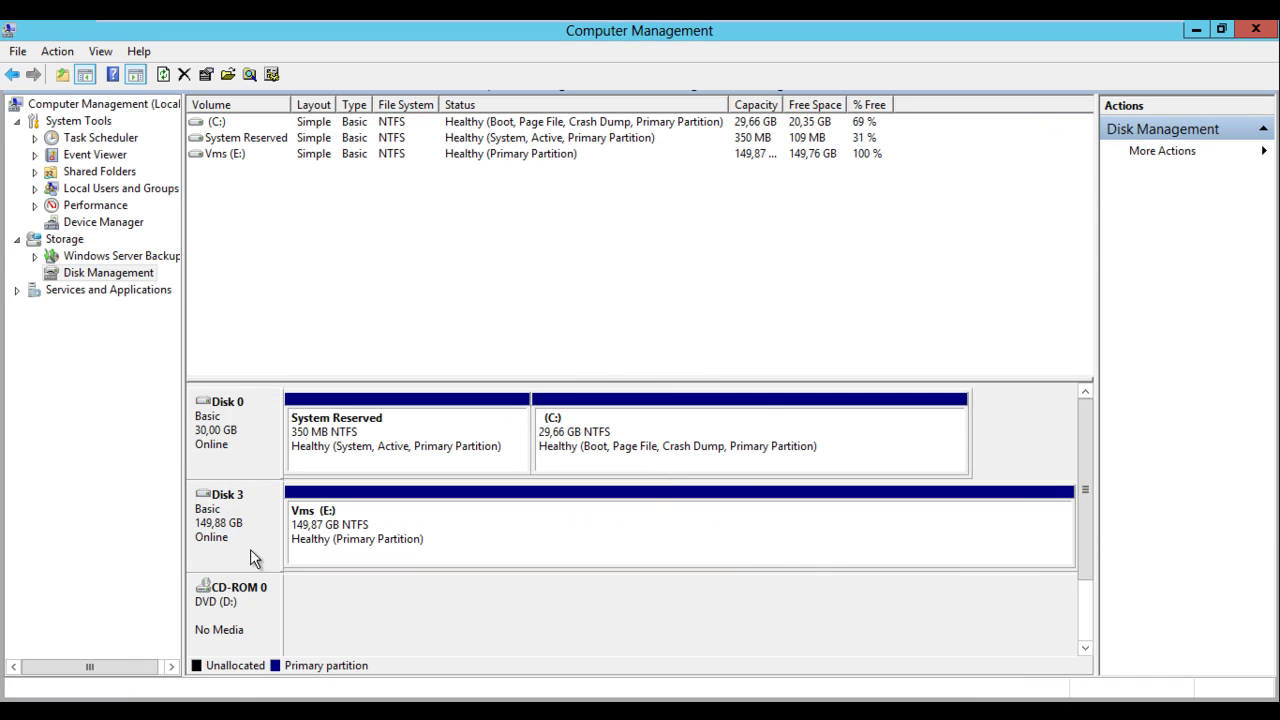
Refresh the Storage Pools view in Server Manager and try to delete the Vms virtual disk
left_click(230, 541)
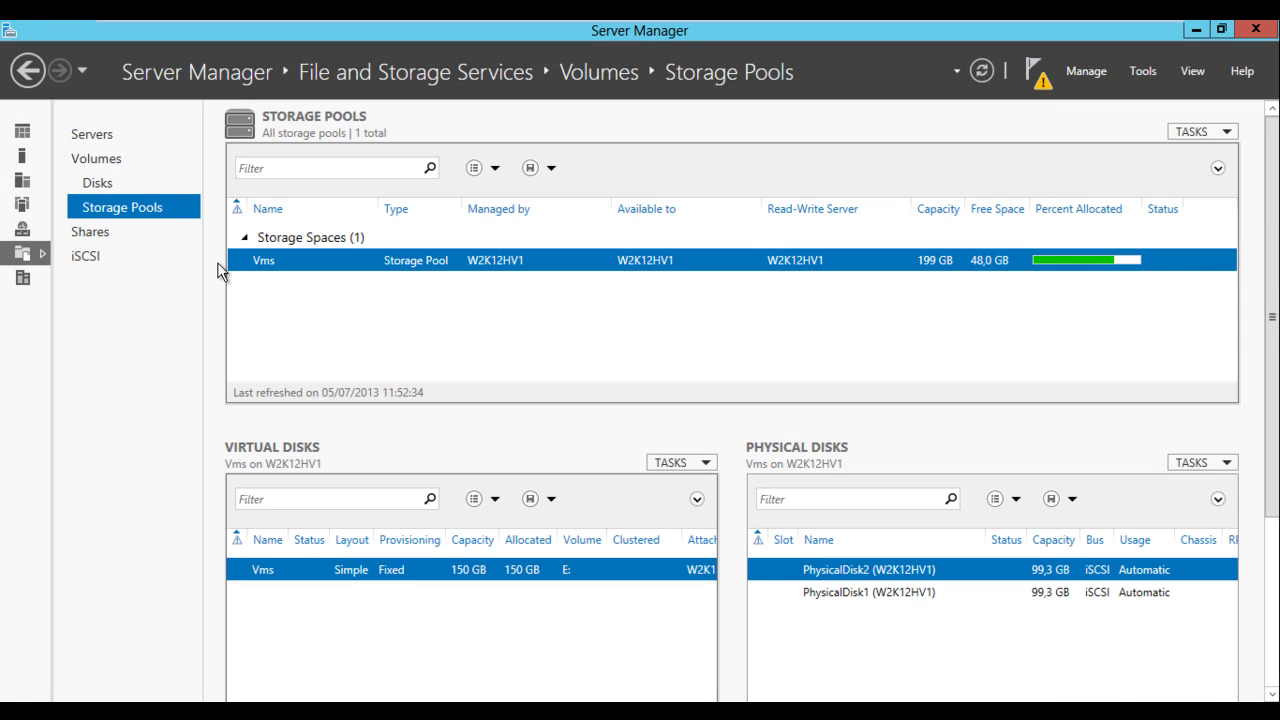
left_click(92, 232)
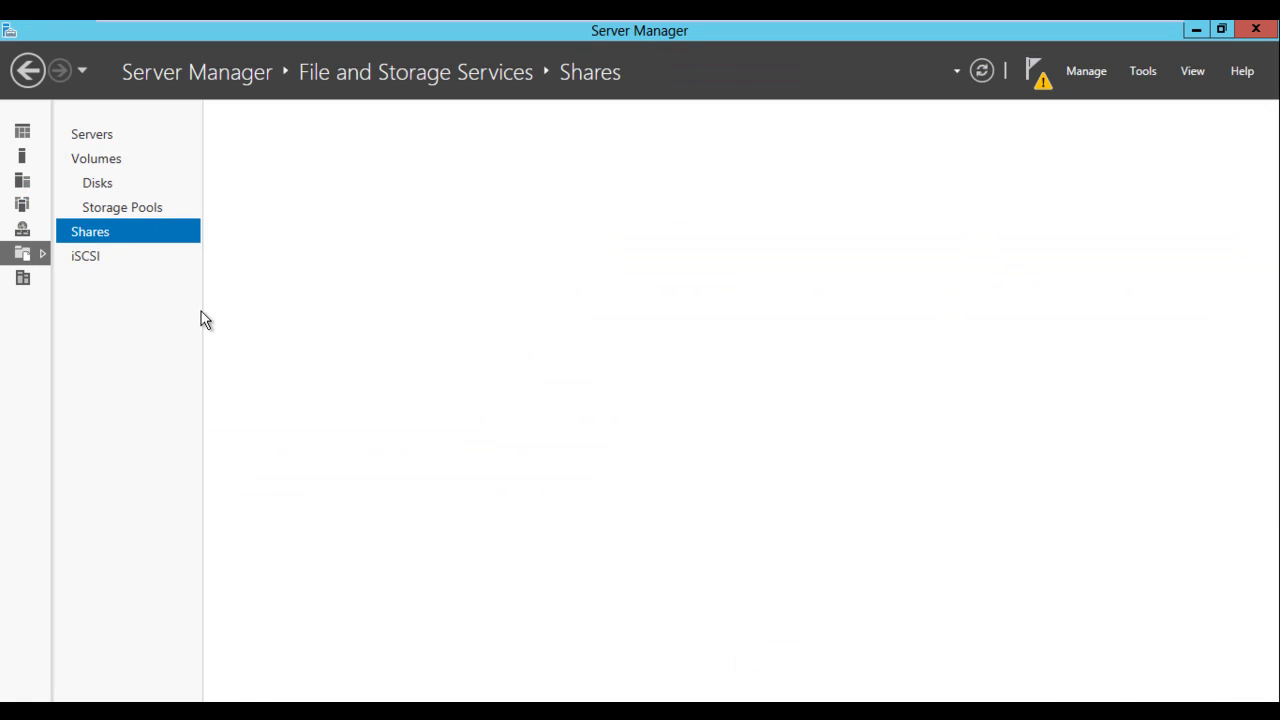
left_click(147, 210)
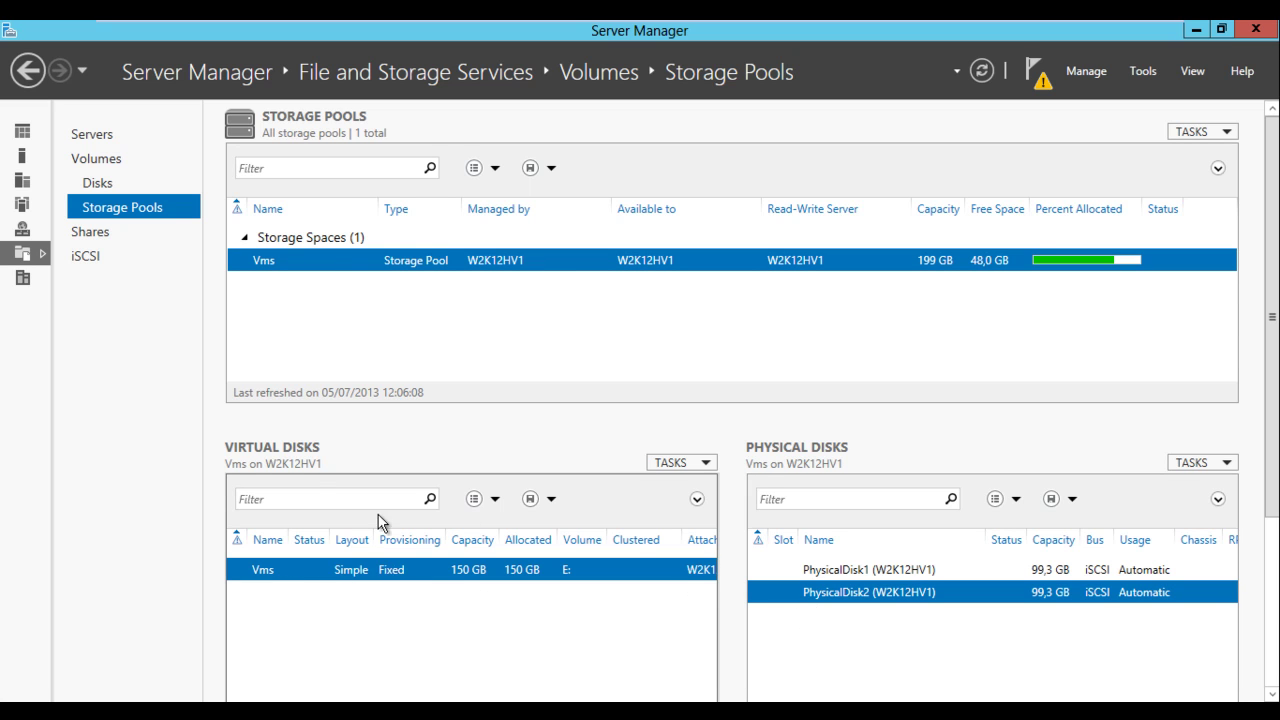
right_click(334, 578)
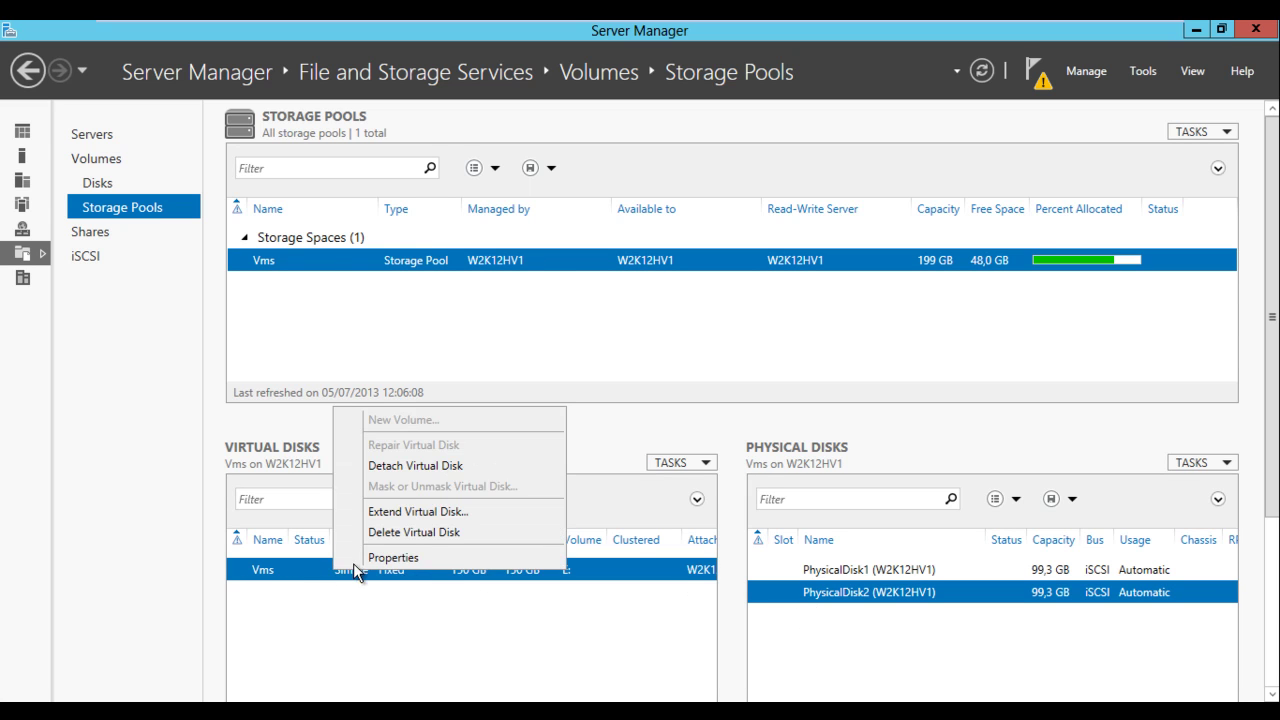
left_click(420, 536)
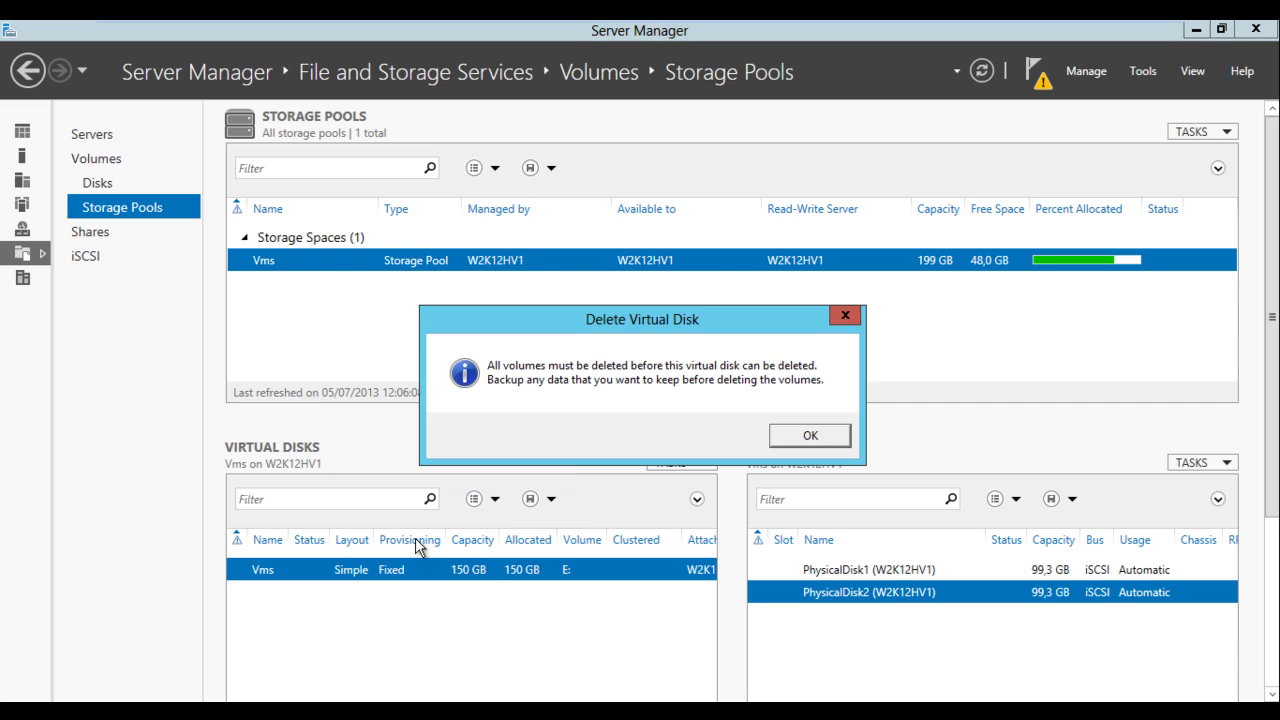
left_click(820, 438)
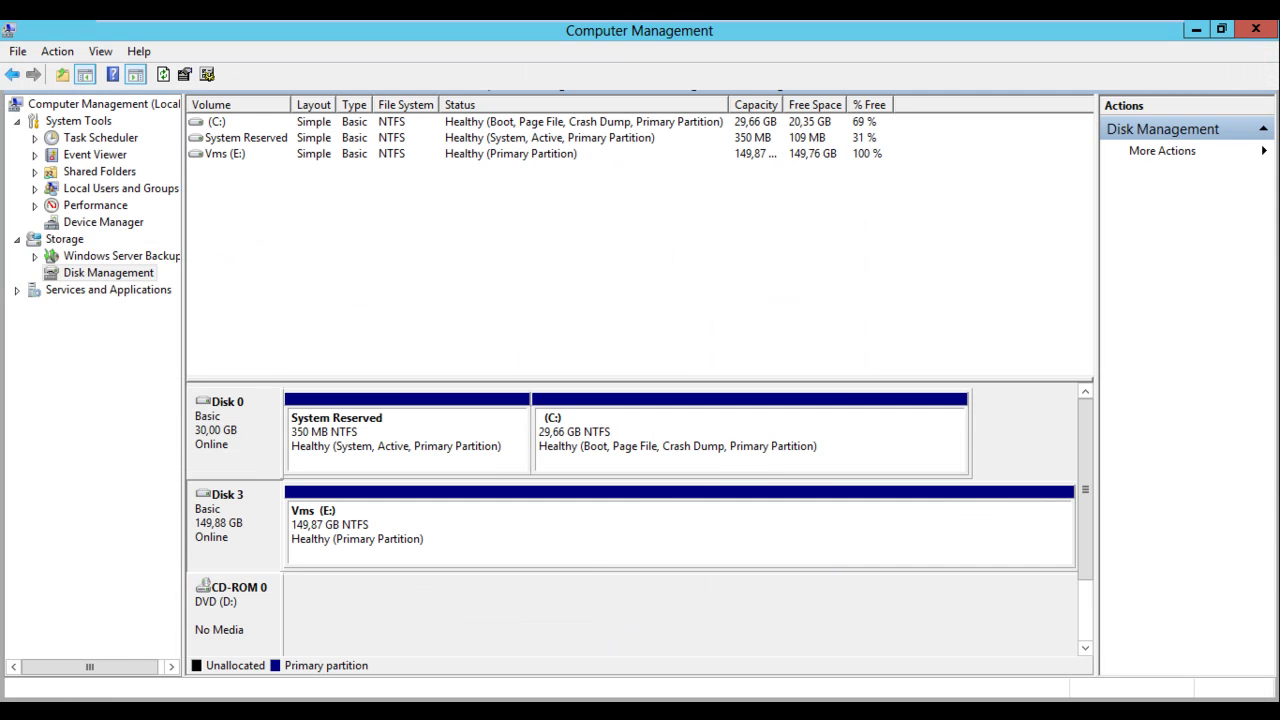
Delete the Vms (E:) volume on Disk 3 in Computer Management and confirm erasing its data
right_click(296, 532)
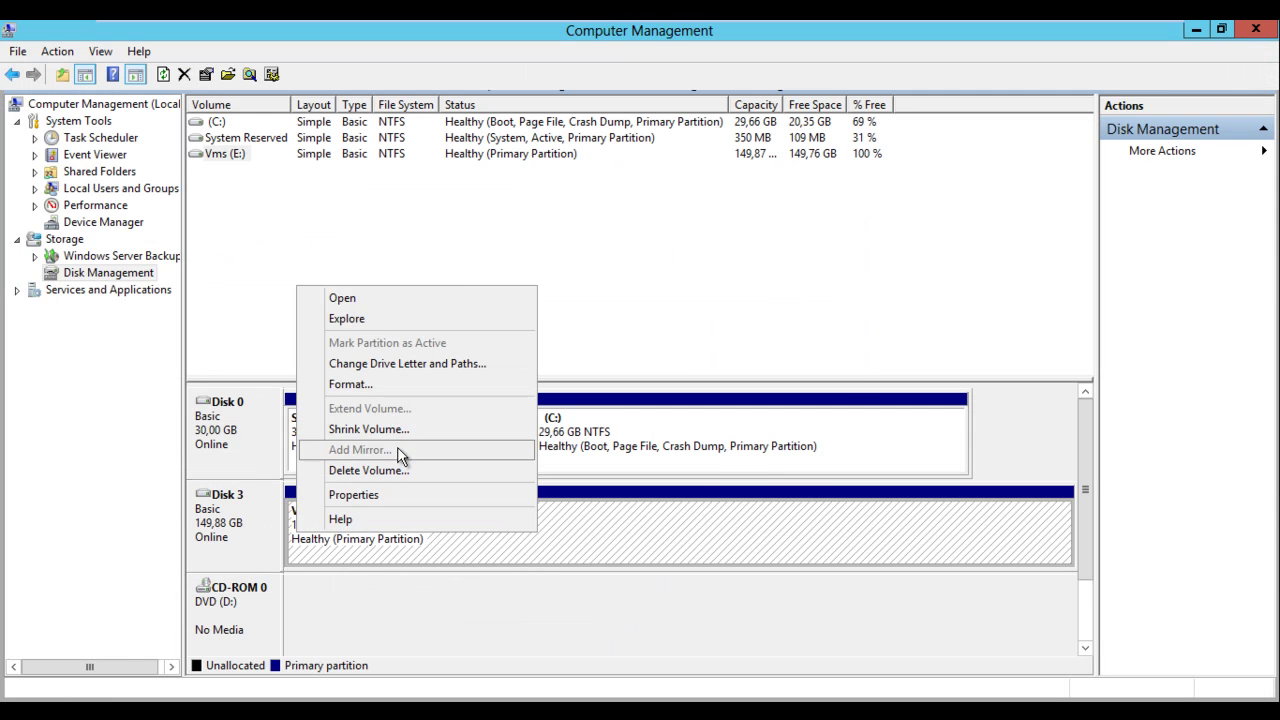
left_click(367, 471)
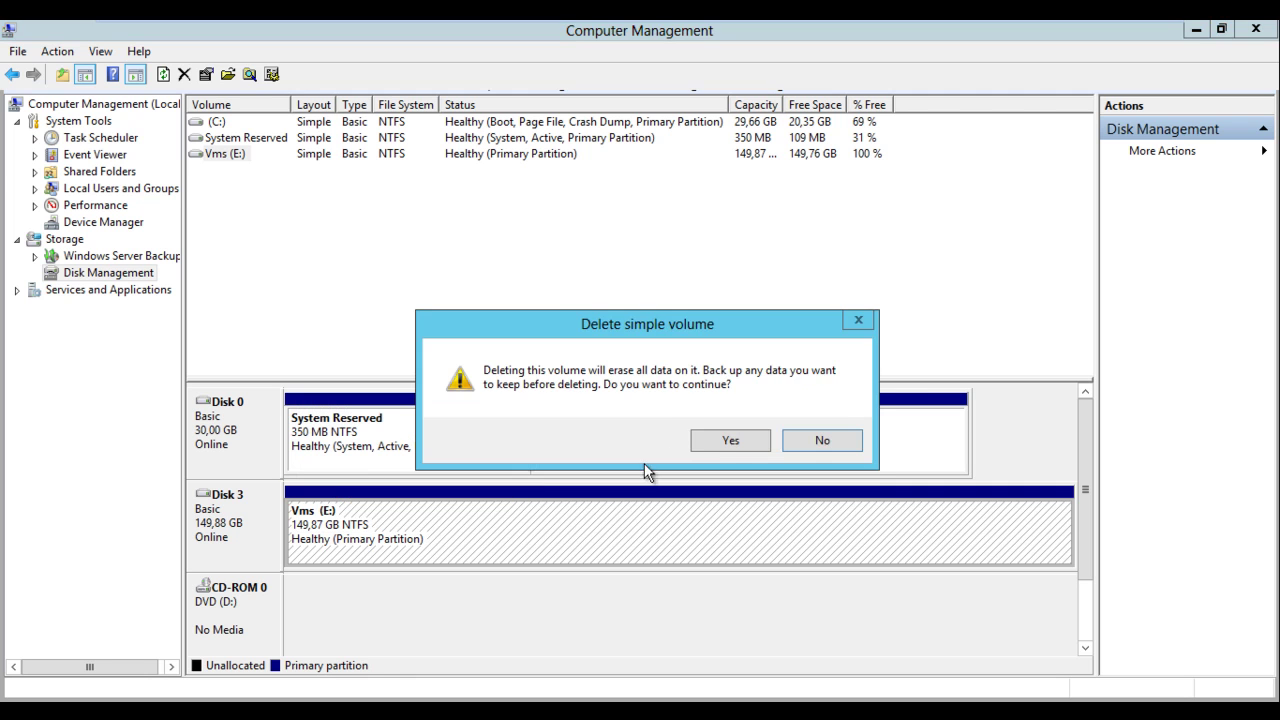
left_click(725, 443)
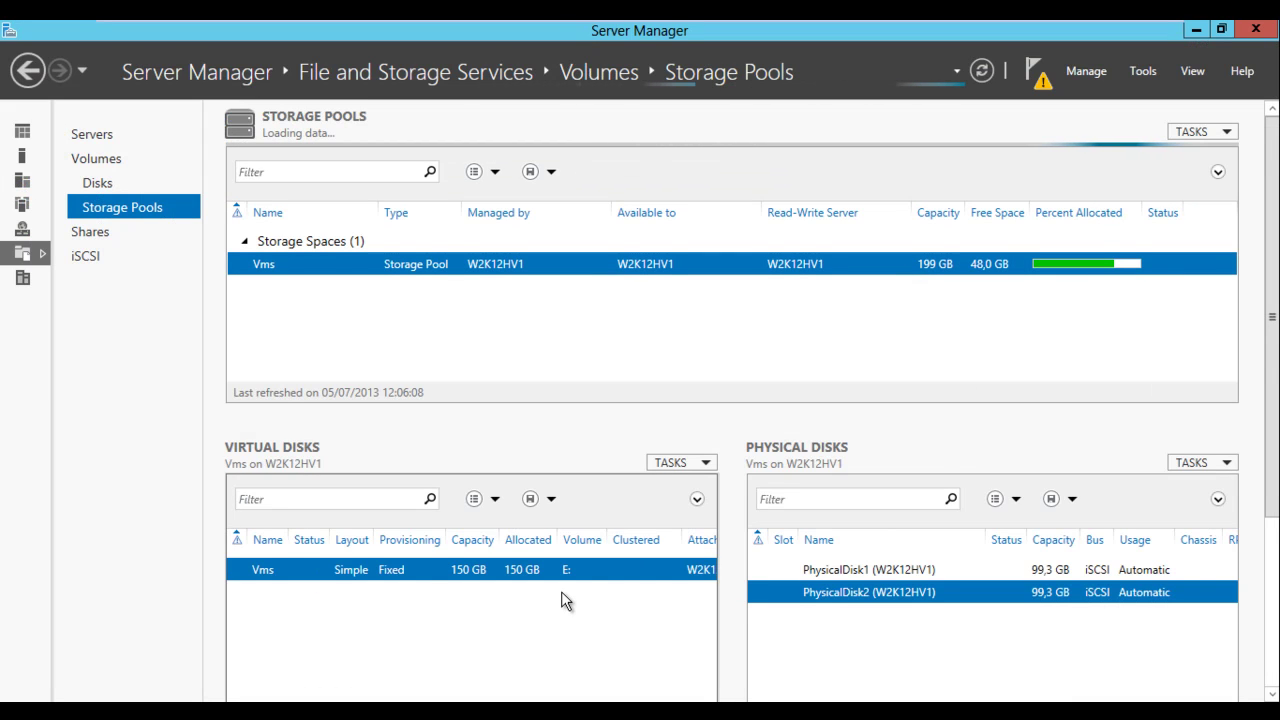
Return to Storage Pools in Server Manager and delete the Vms virtual disk once its volume information has refreshed
right_click(396, 593)
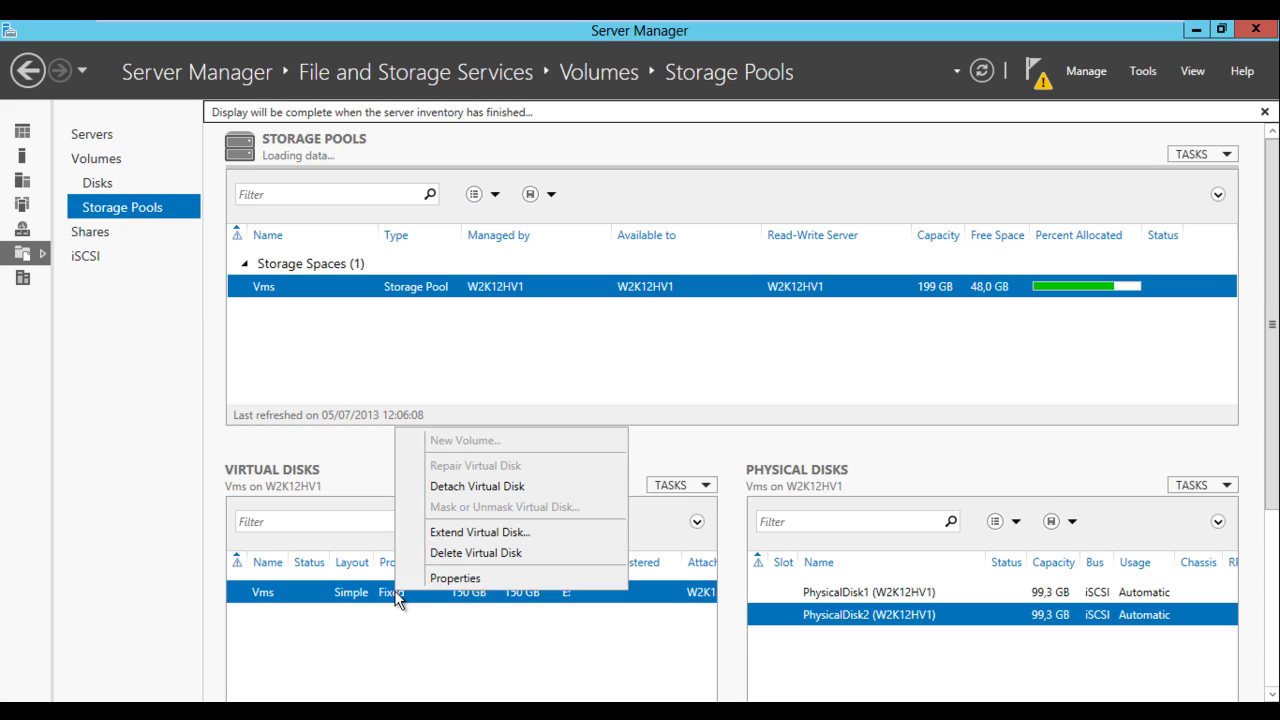
left_click(410, 647)
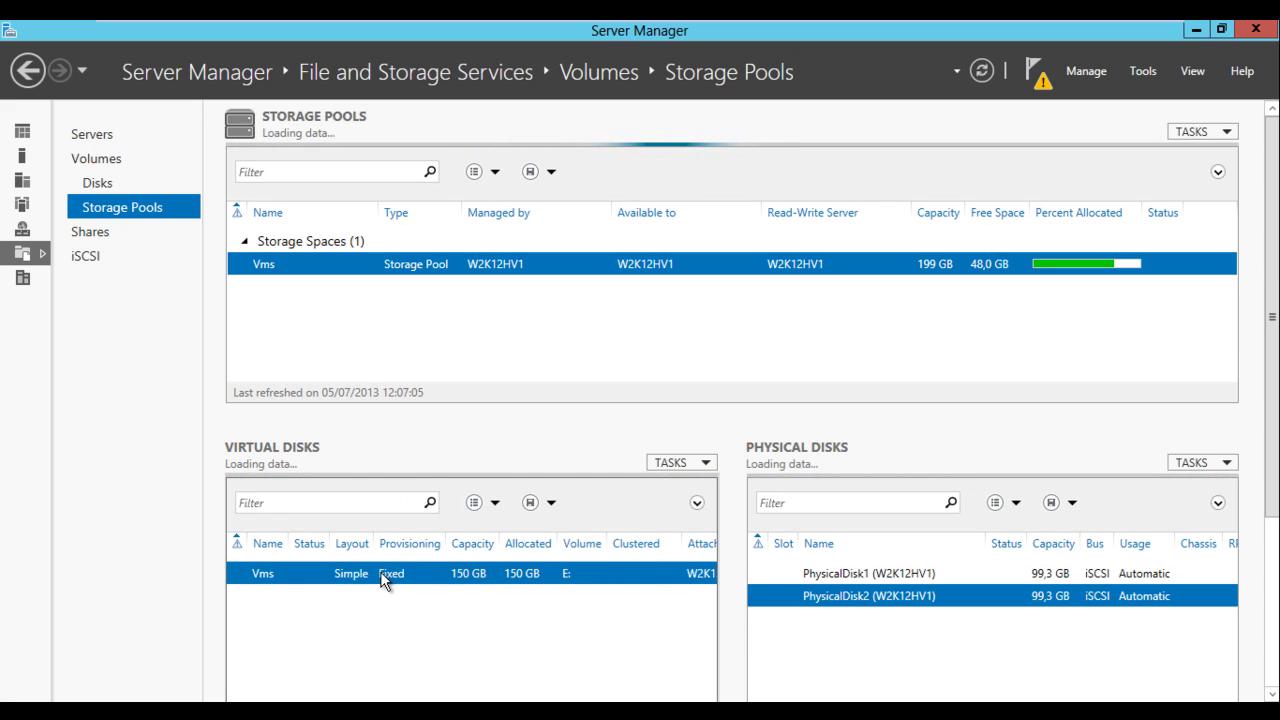
right_click(380, 571)
left_click(430, 532)
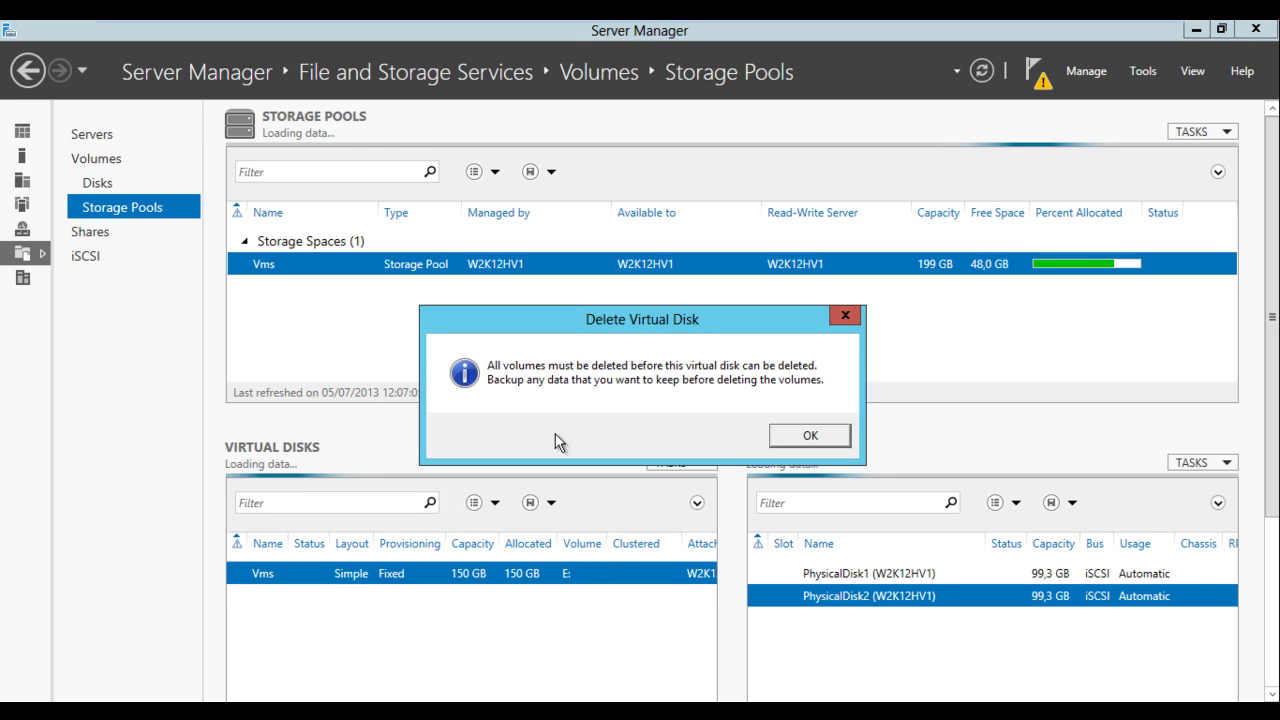
left_click(803, 438)
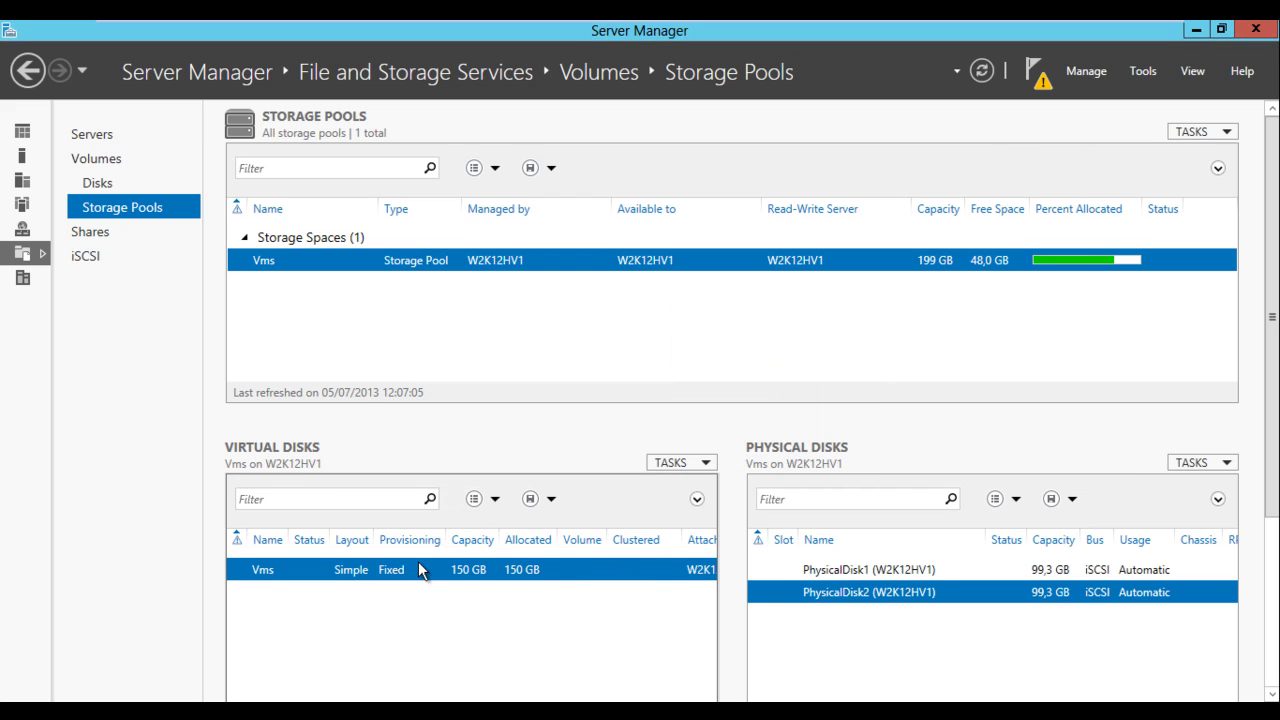
right_click(420, 569)
left_click(495, 524)
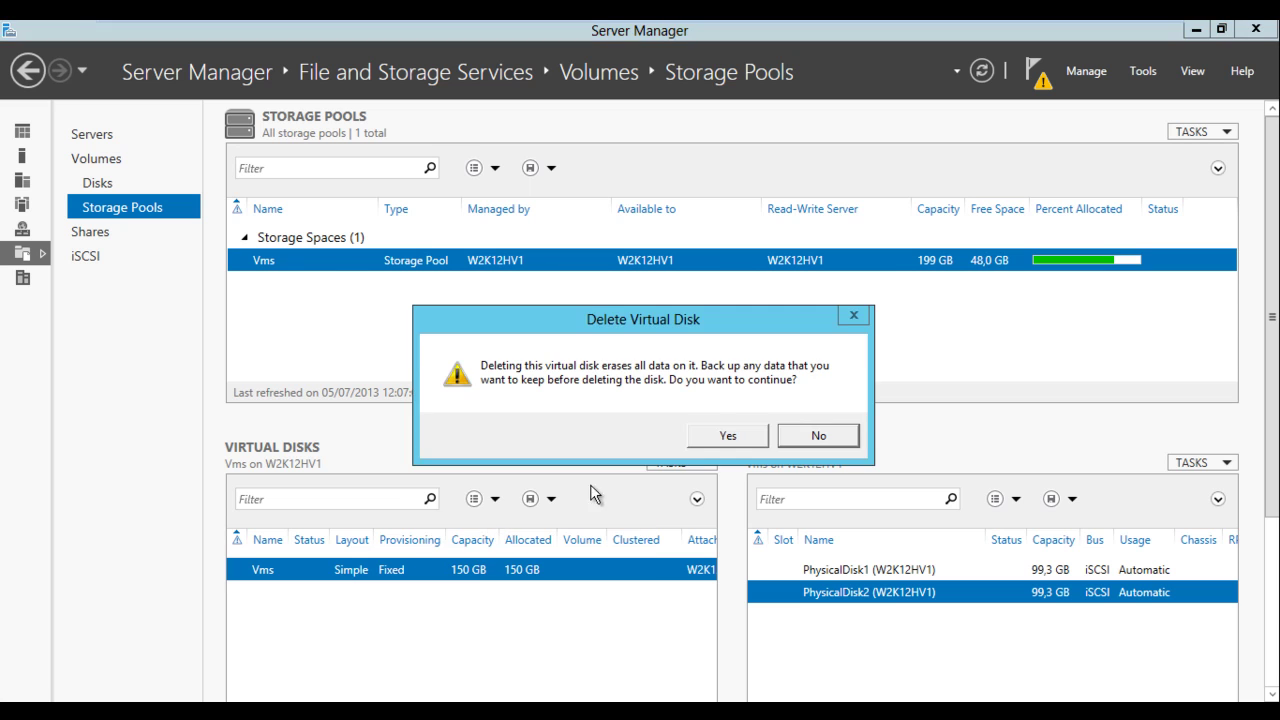
left_click(728, 437)
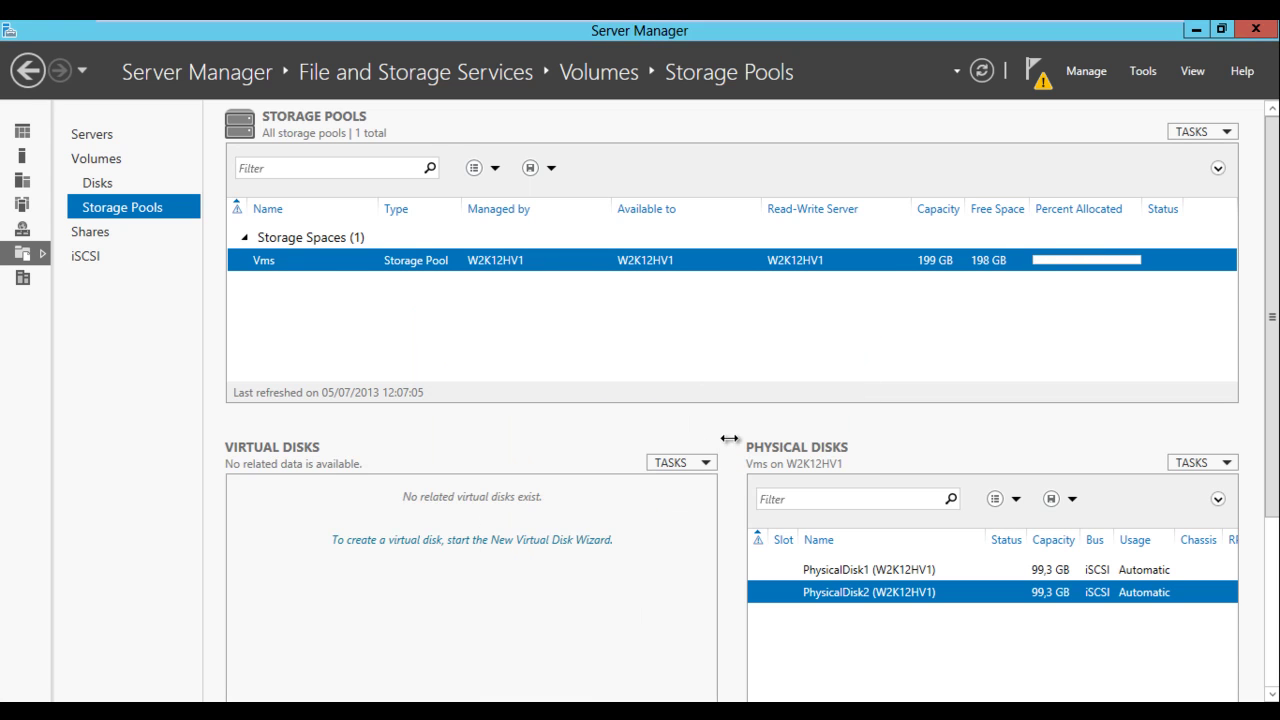
Delete the Vms storage pool and confirm the deletion
right_click(279, 259)
left_click(352, 344)
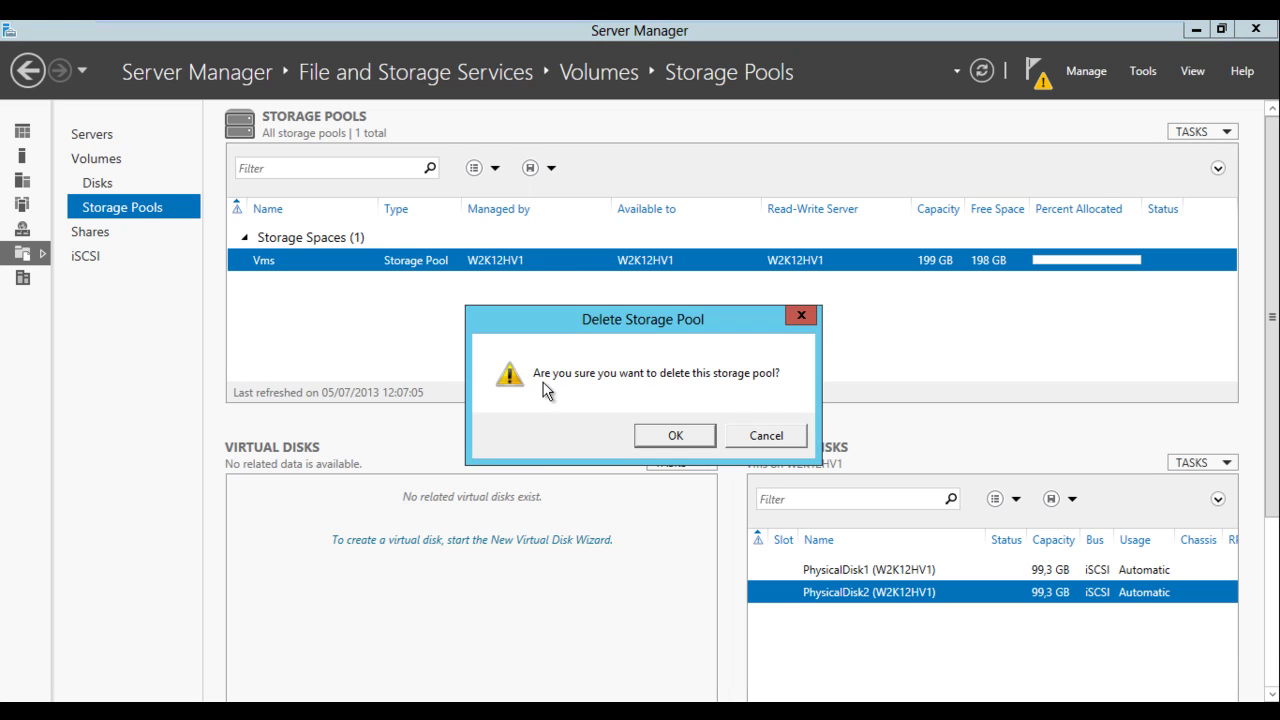
left_click(666, 434)
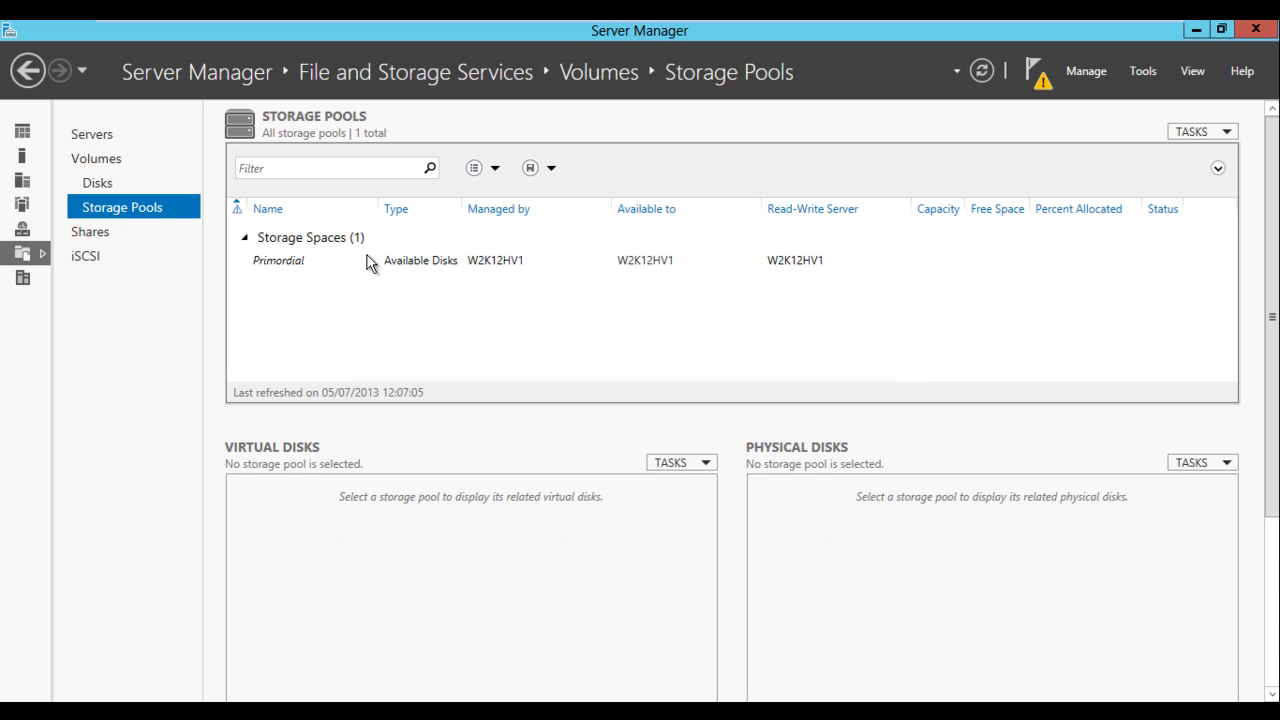
Open the Disks page in Server Manager and inspect iSCSI disks 1 and 2 for related volumes and storage pools
left_click(110, 185)
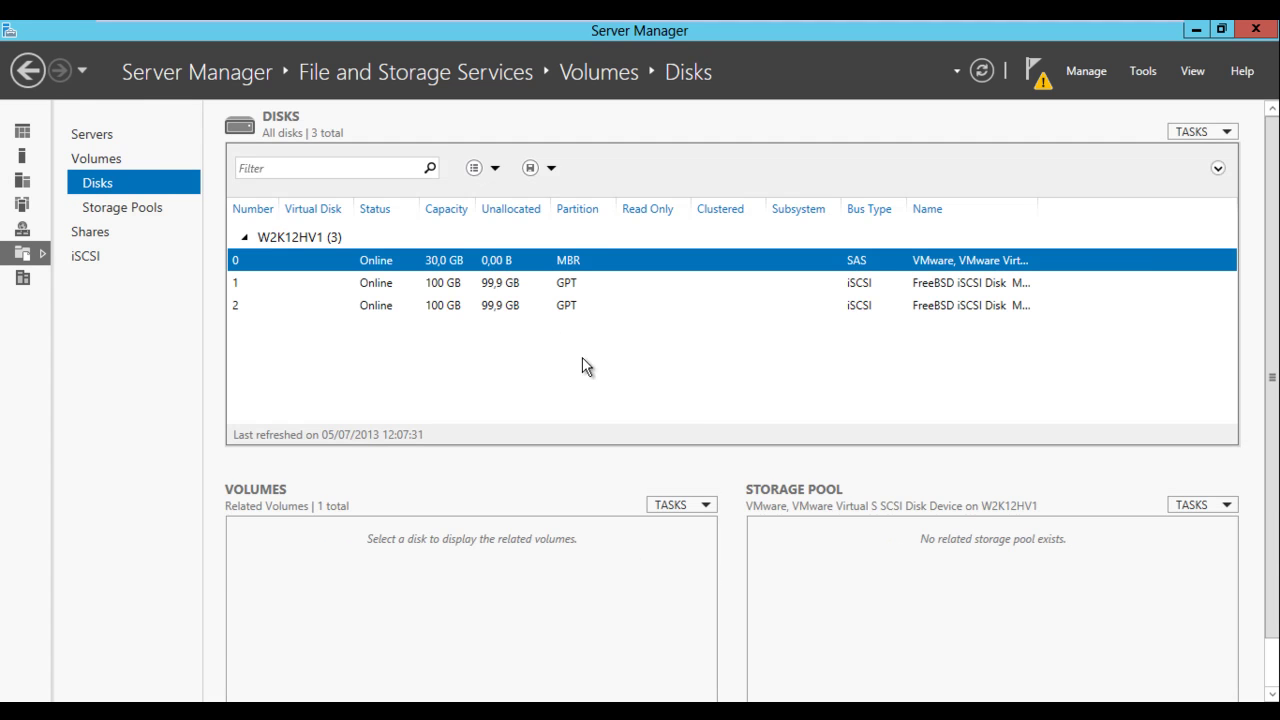
left_click(410, 285)
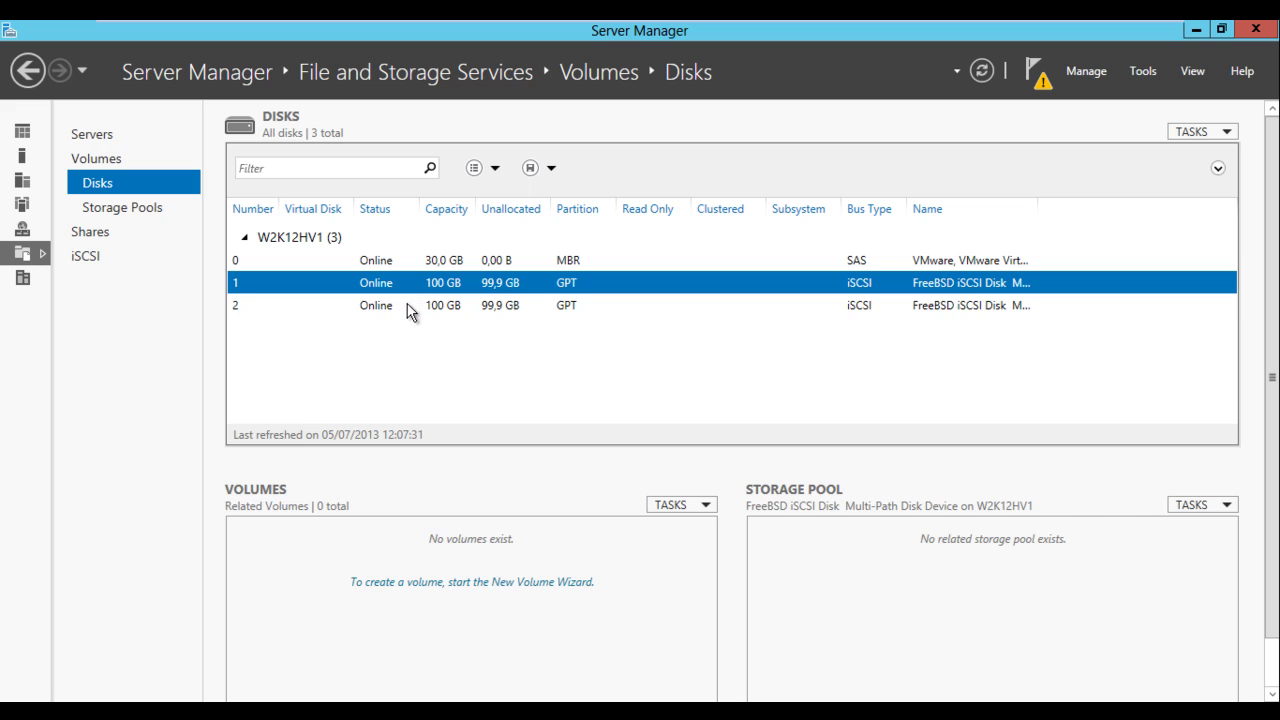
left_click(410, 308)
right_click(404, 288)
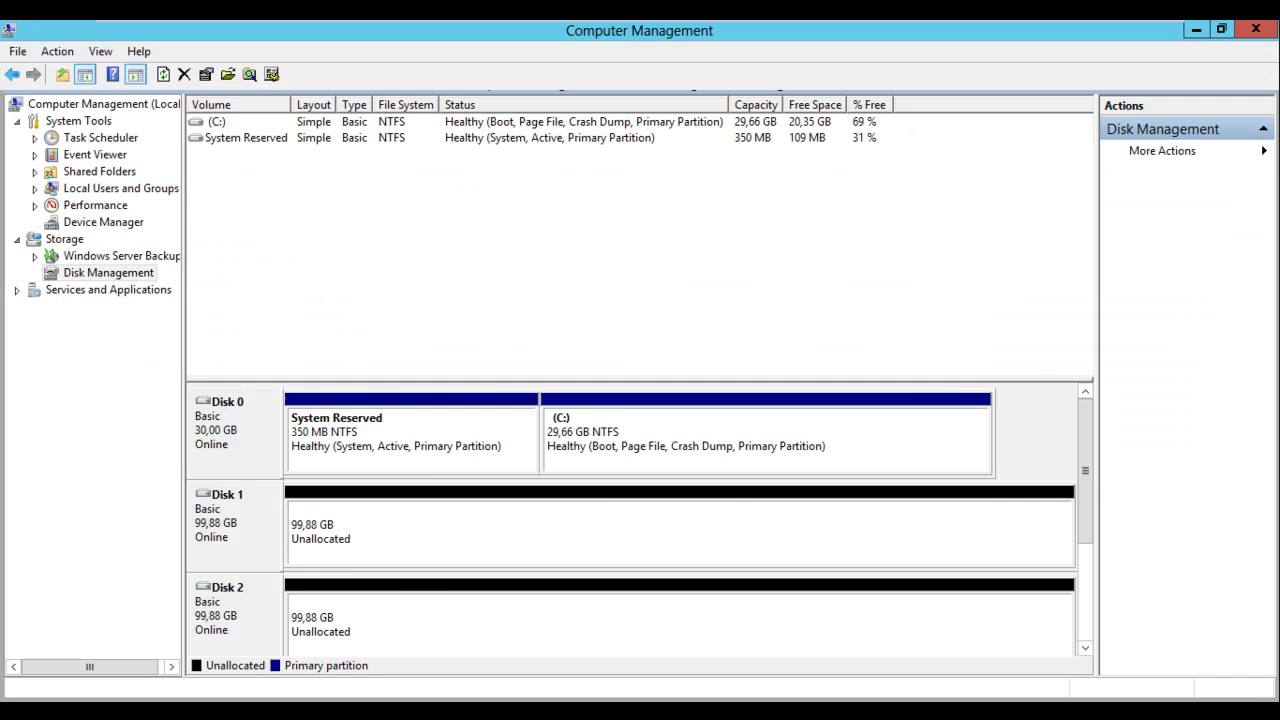
Switch to Computer Management and check the space on Disk 1 and Disk 2 in Disk Management
left_click(325, 533)
left_click(352, 620)
left_click(356, 528)
left_click(366, 602)
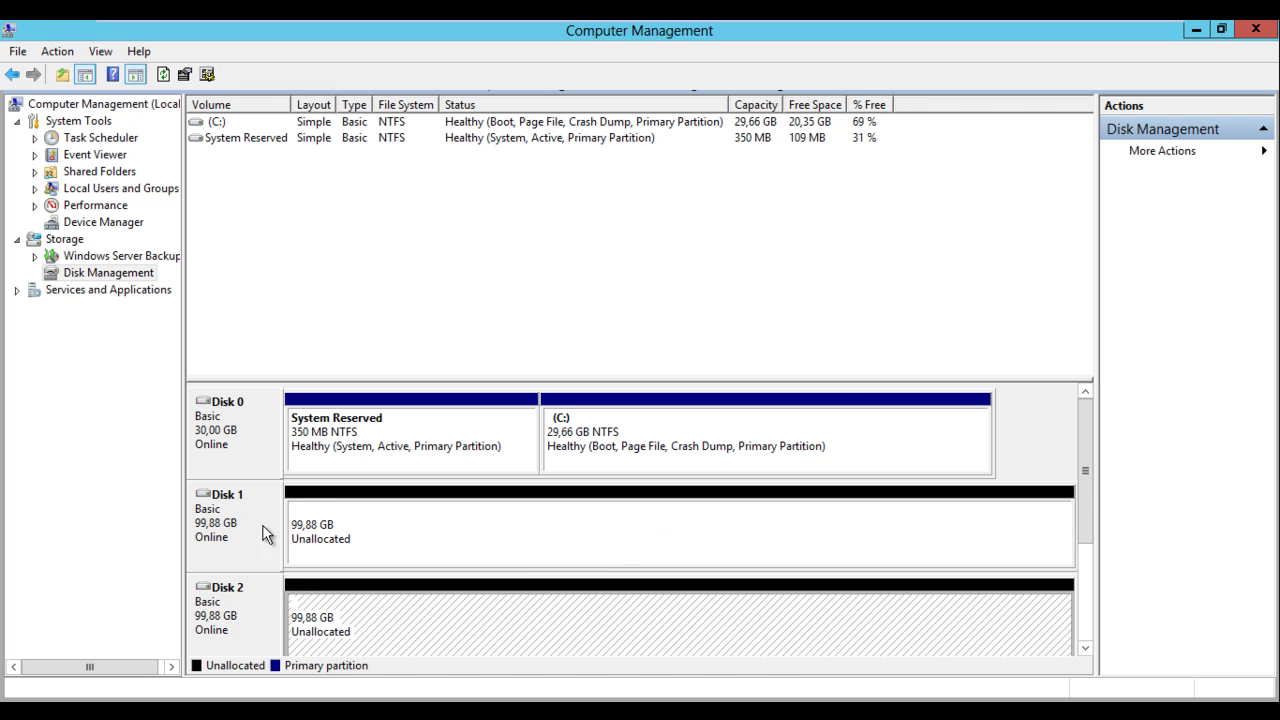
Inspect the MPIO policy and path states in Disk 1's device properties, leaving the settings unchanged
right_click(243, 510)
left_click(303, 472)
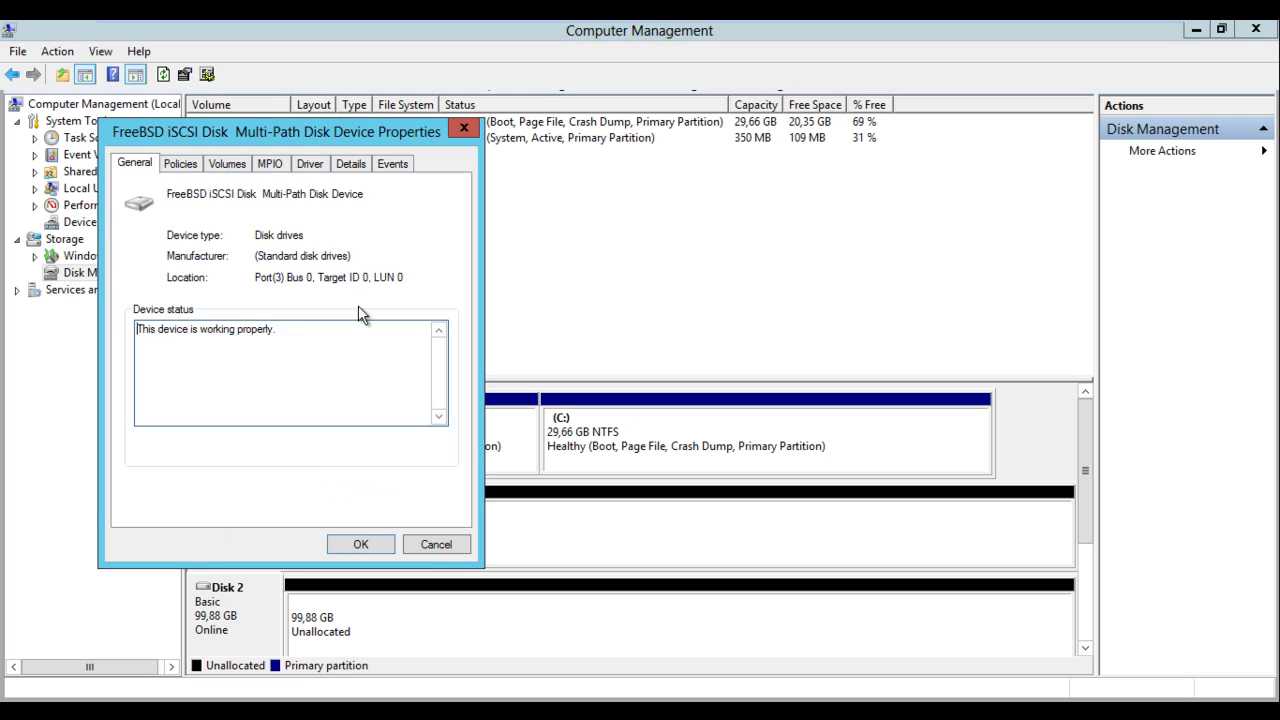
left_click(270, 164)
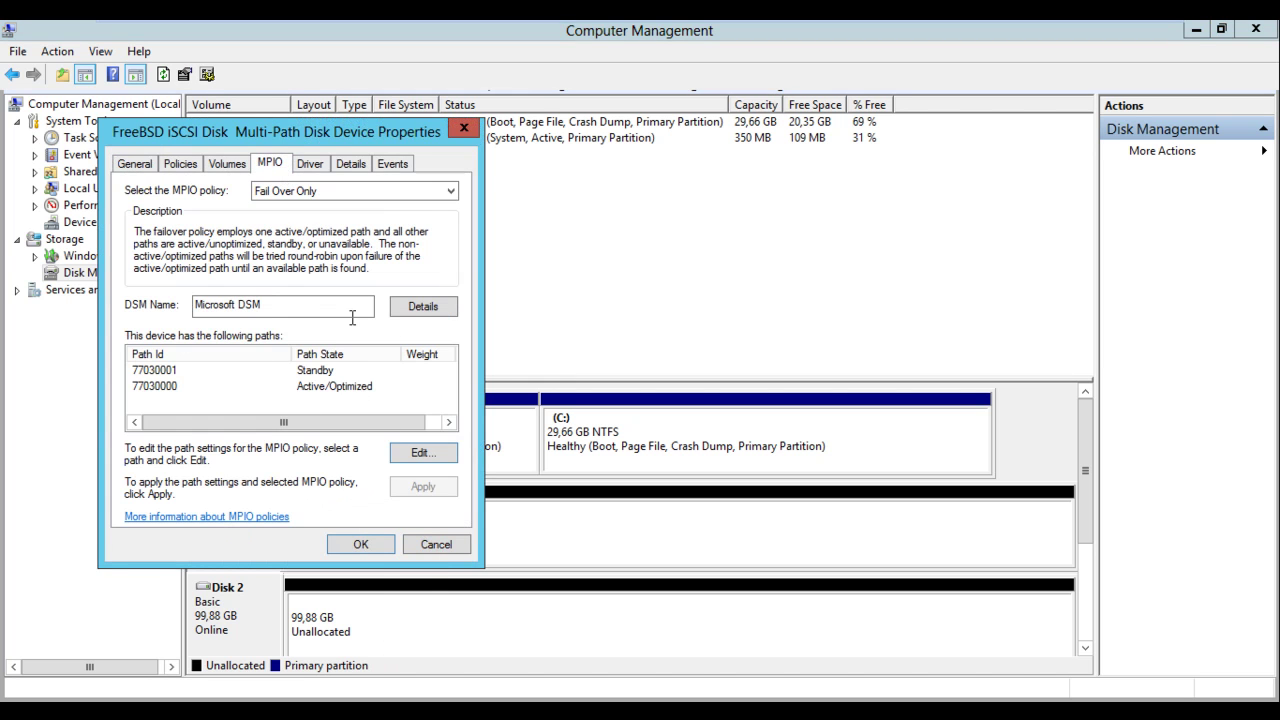
left_click(430, 546)
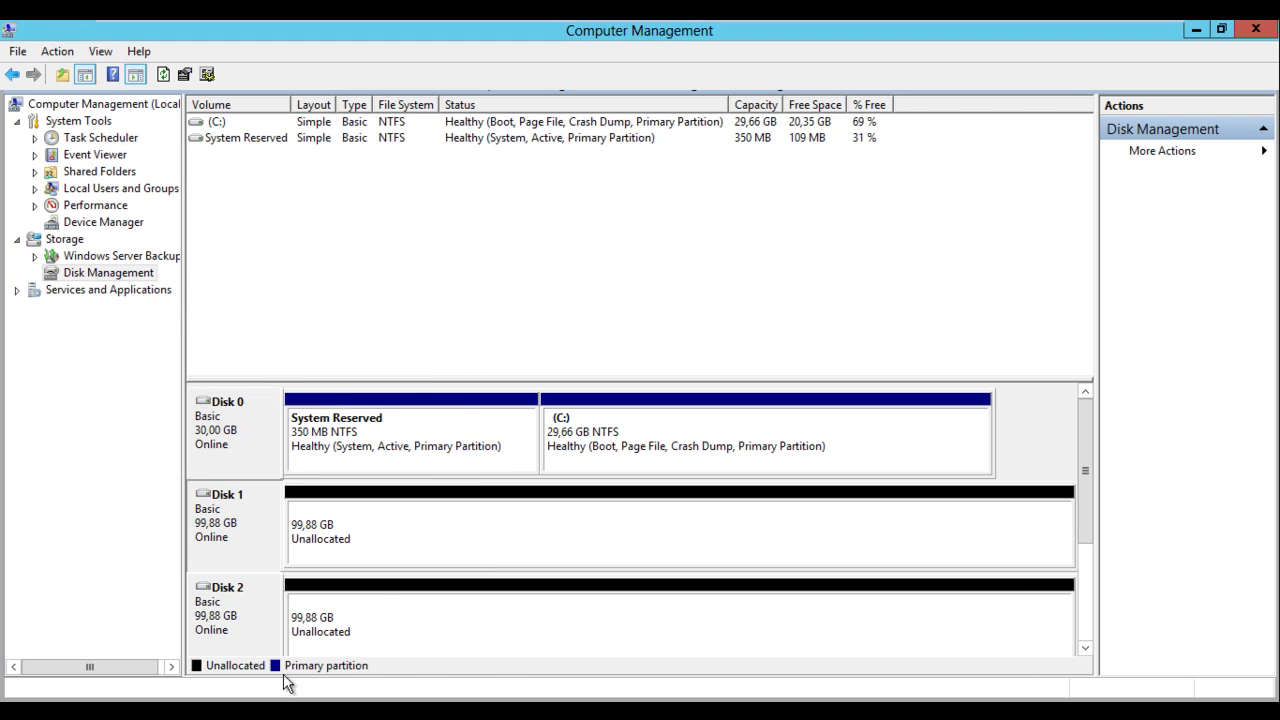
Switch to Windows PowerShell, run Get-MPIOAvailableHW to check the multipath hardware, and minimize the console
key("alt+Tab")
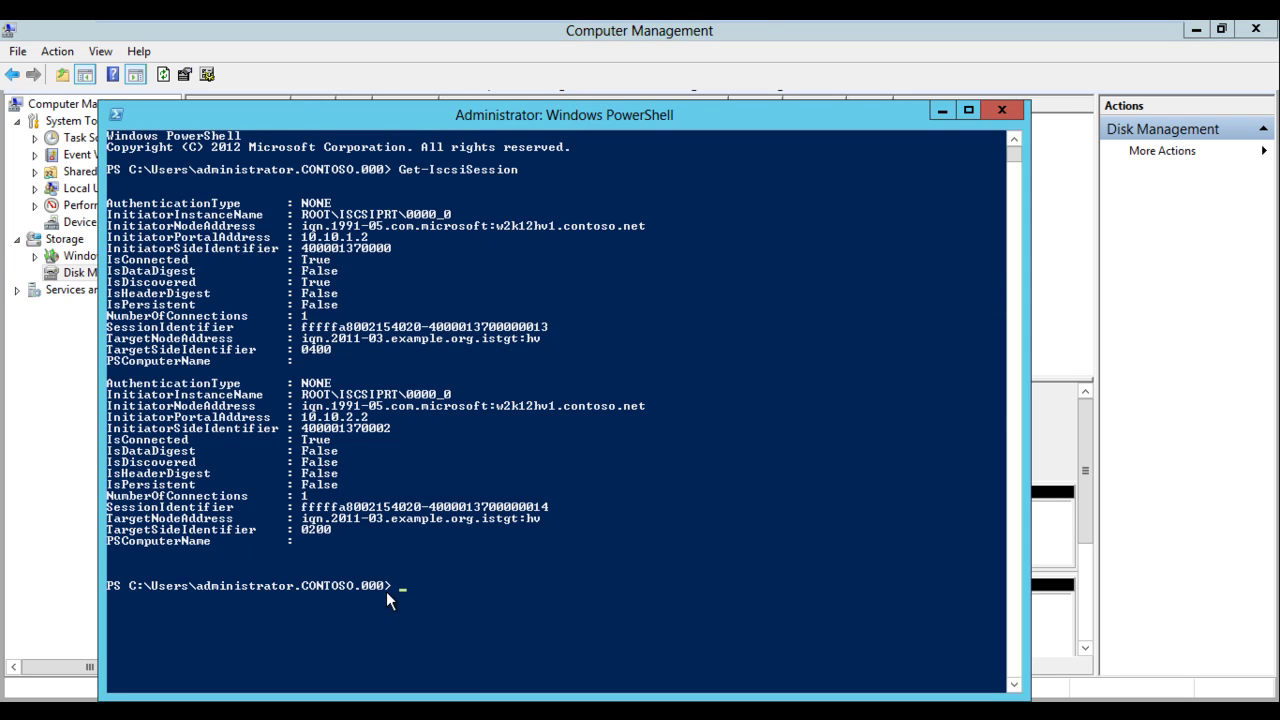
left_click(418, 597)
type("get-mp")
key("Tab")
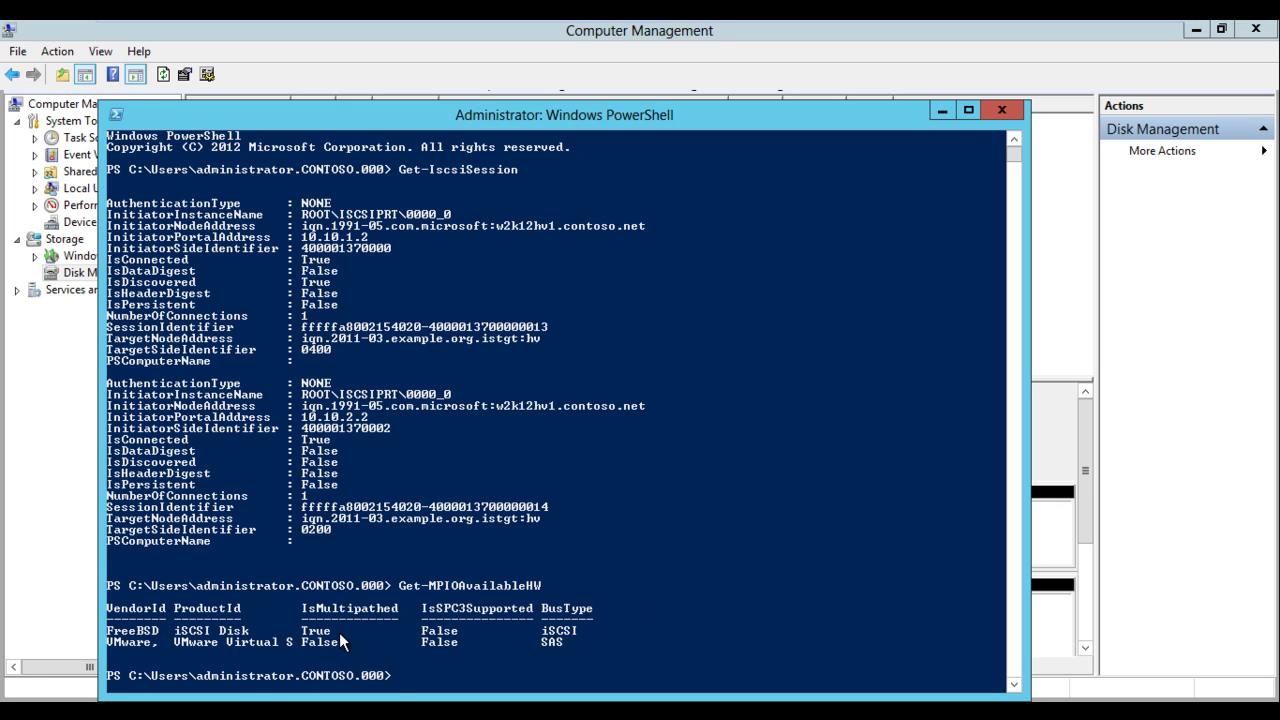
left_click(940, 111)
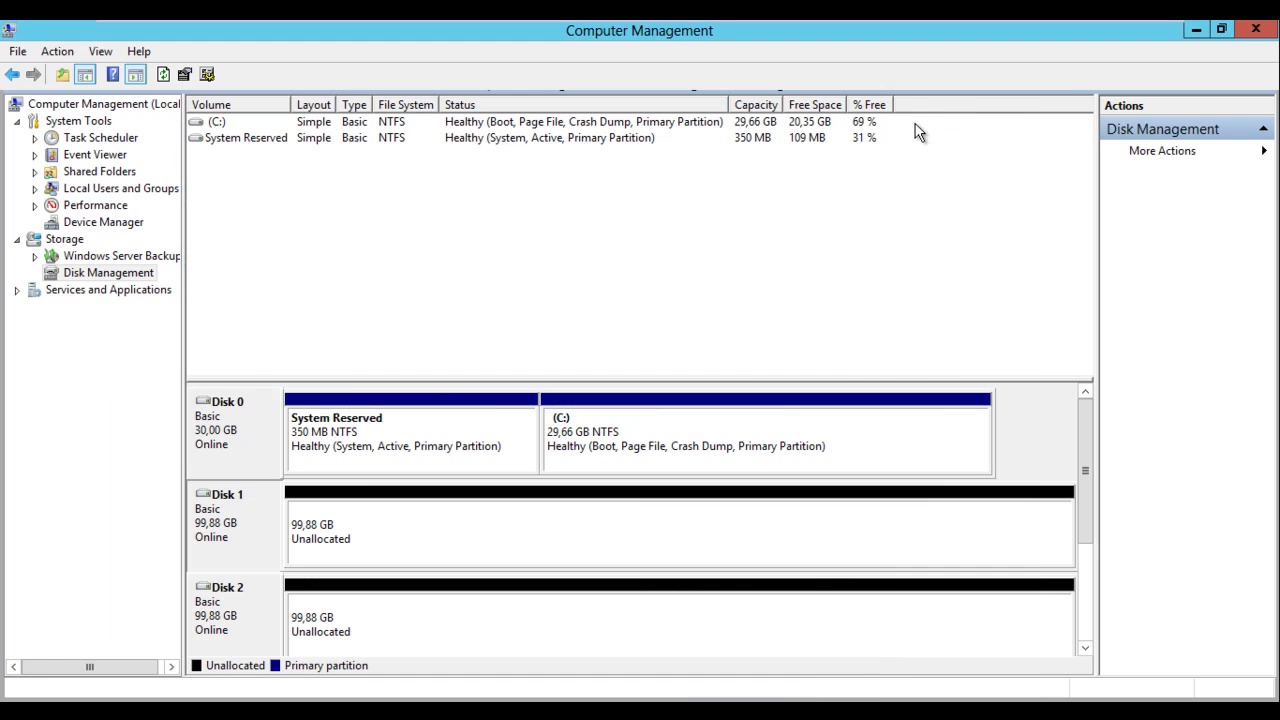
Return to Server Manager and review the Servers and Volumes pages of File and Storage Services
left_click(1196, 30)
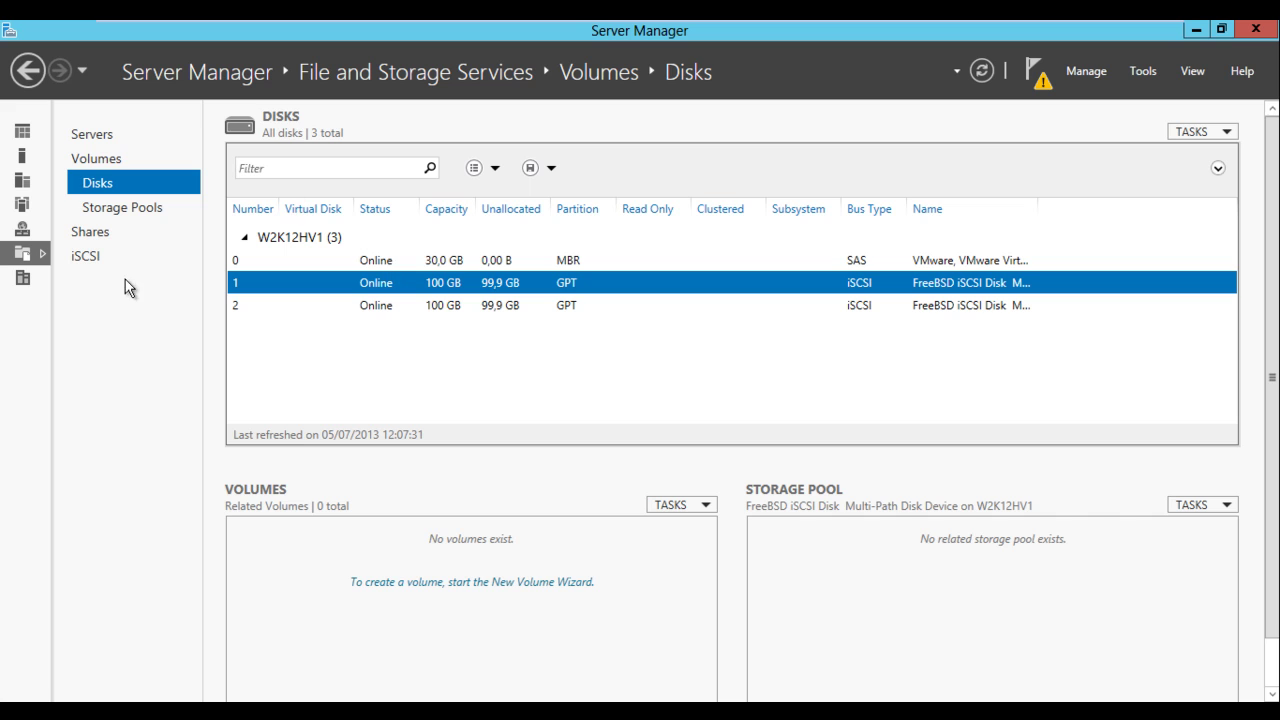
left_click(103, 136)
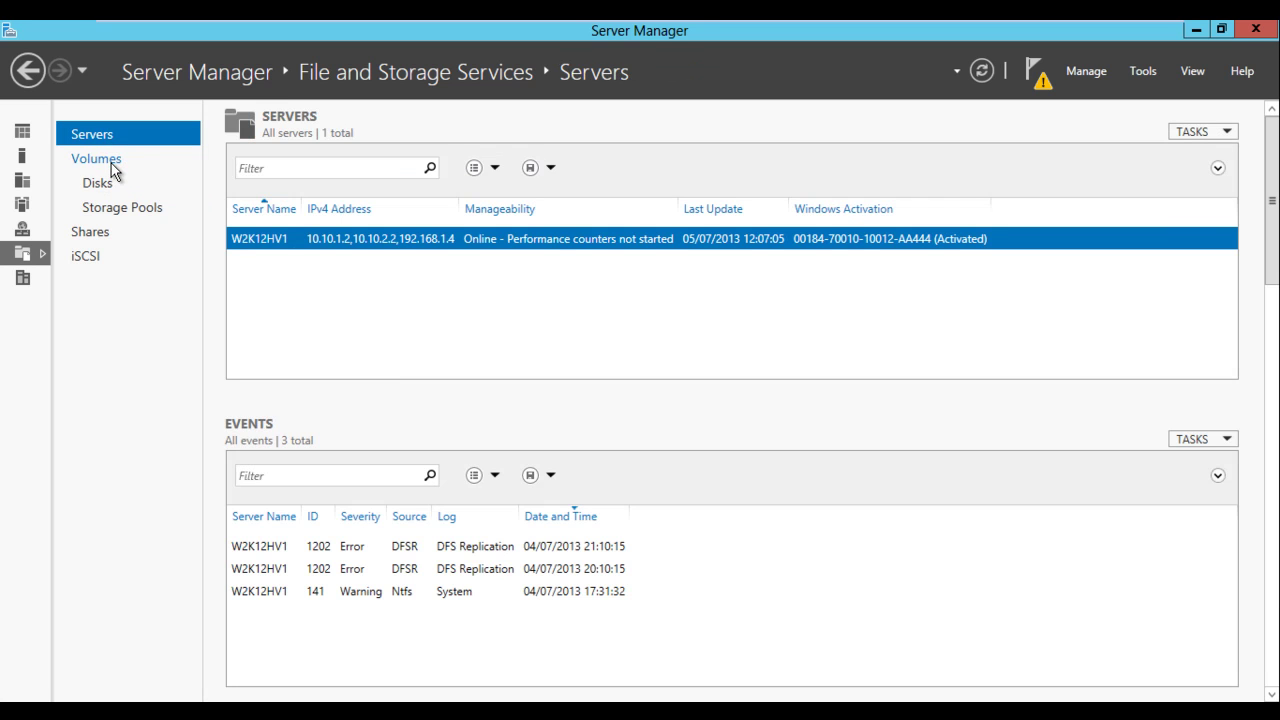
left_click(113, 166)
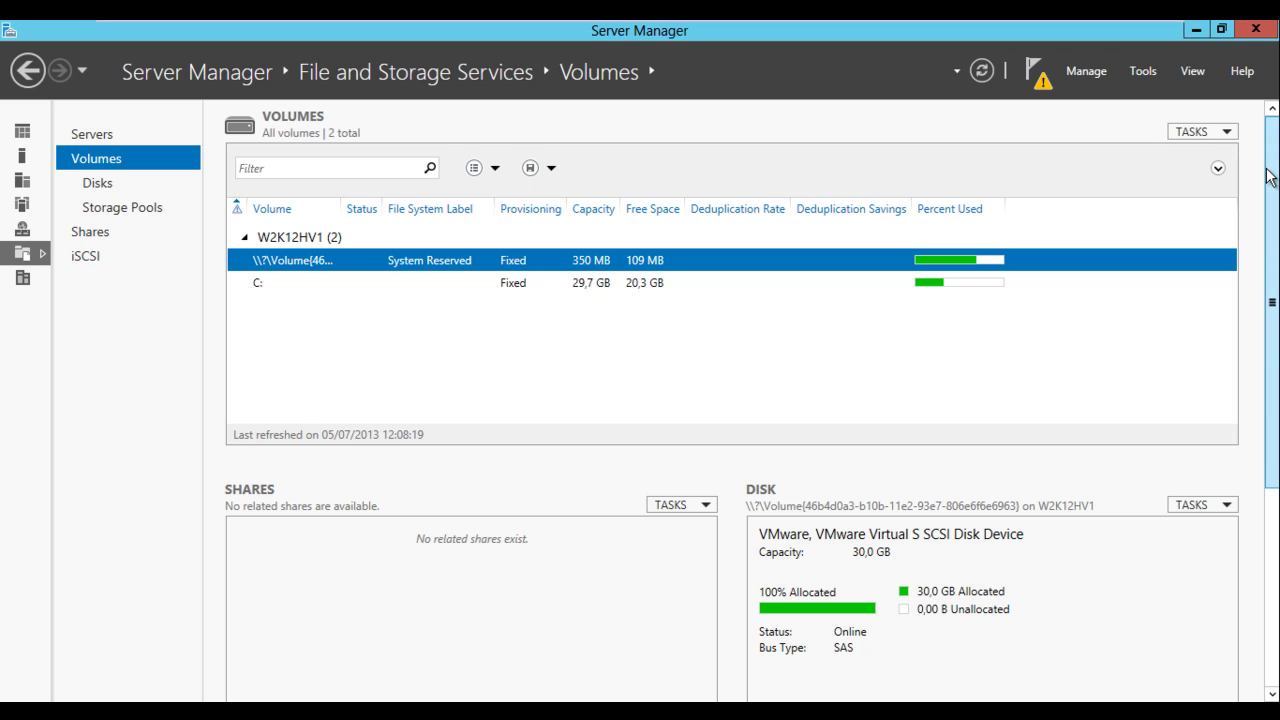
left_click_drag(1272, 273, 1270, 390)
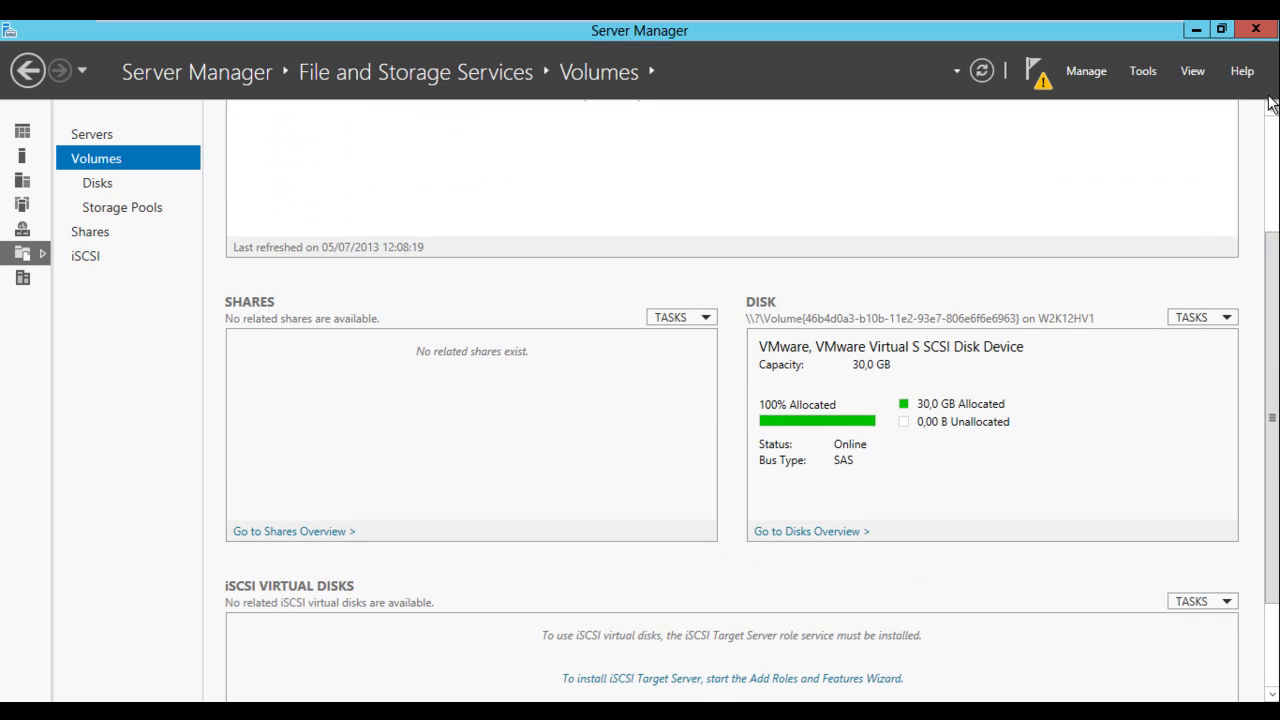
left_click(1118, 28)
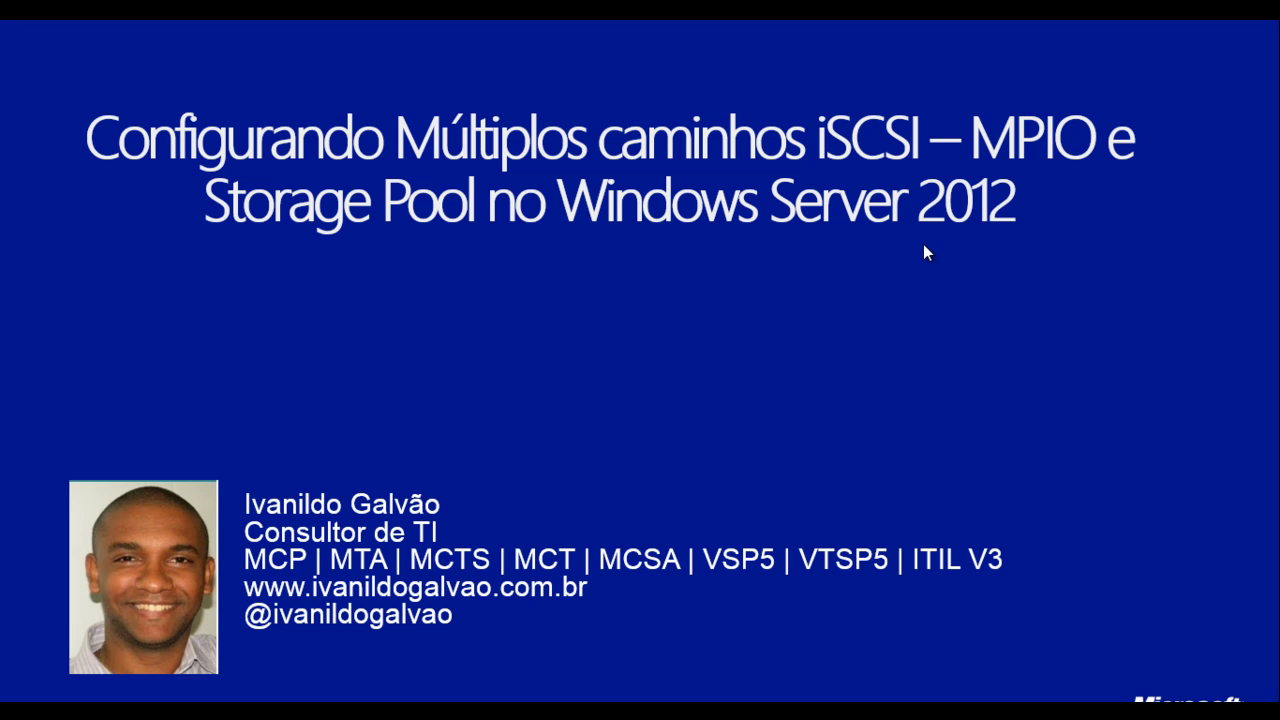
key("alt+Tab")
key("alt+Tab")
key("alt+Tab")
key("alt+Tab")
key("alt+Tab")
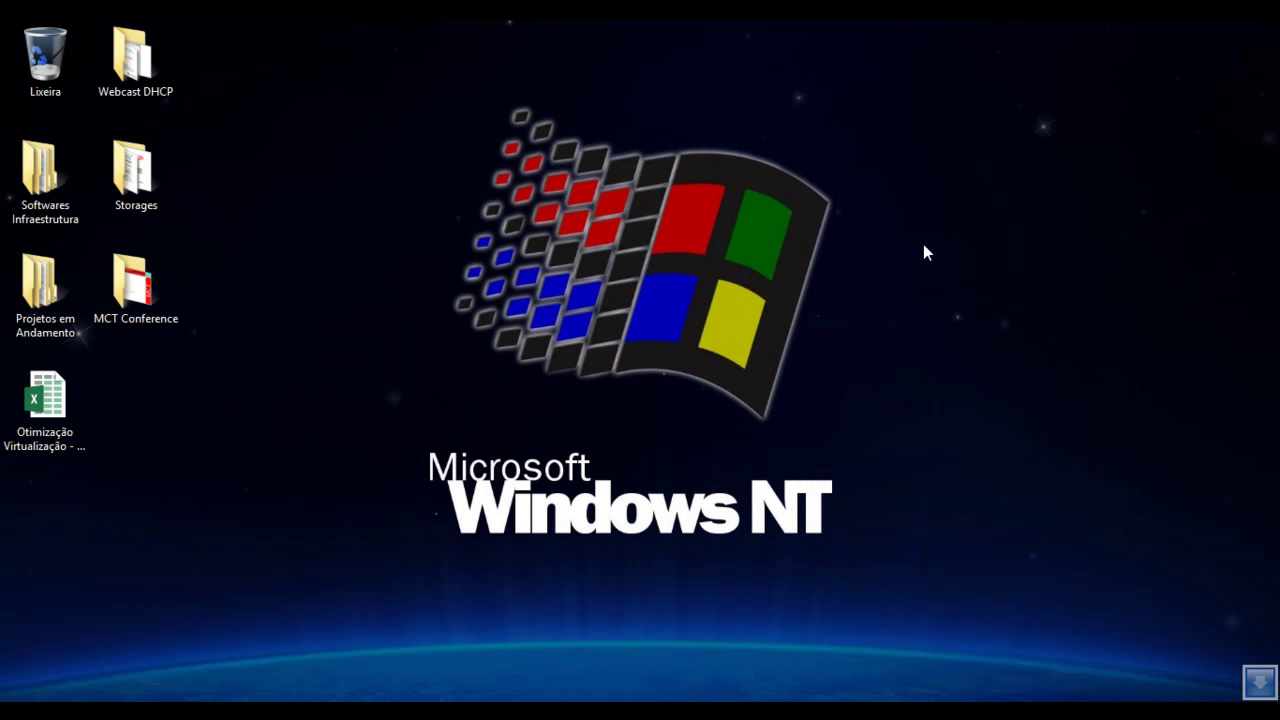